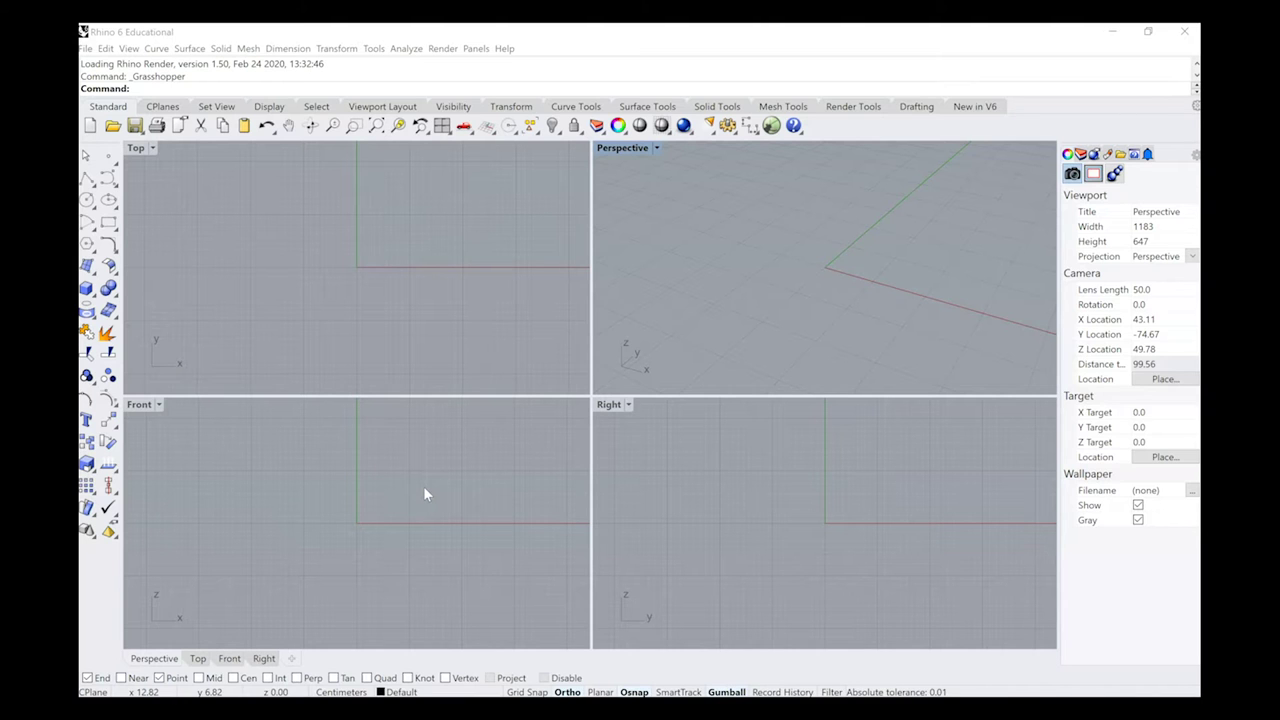
click(517, 275)
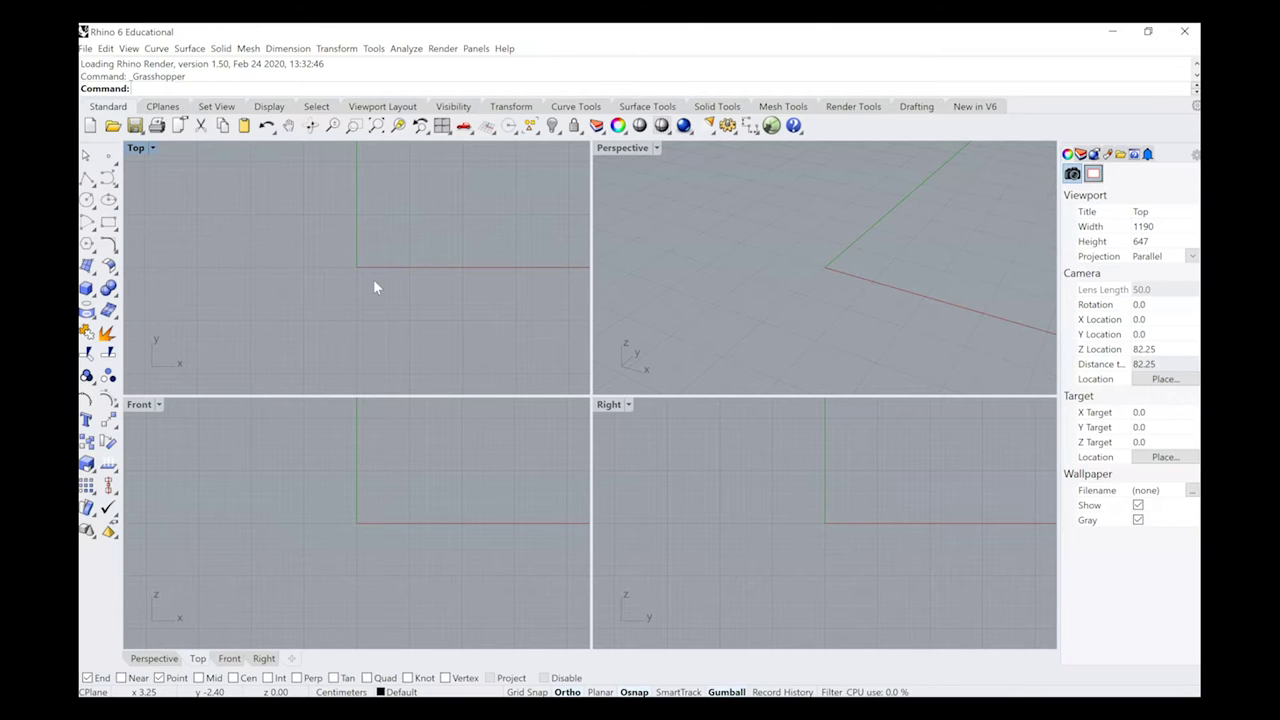
click(330, 220)
click(338, 226)
click(385, 270)
click(394, 241)
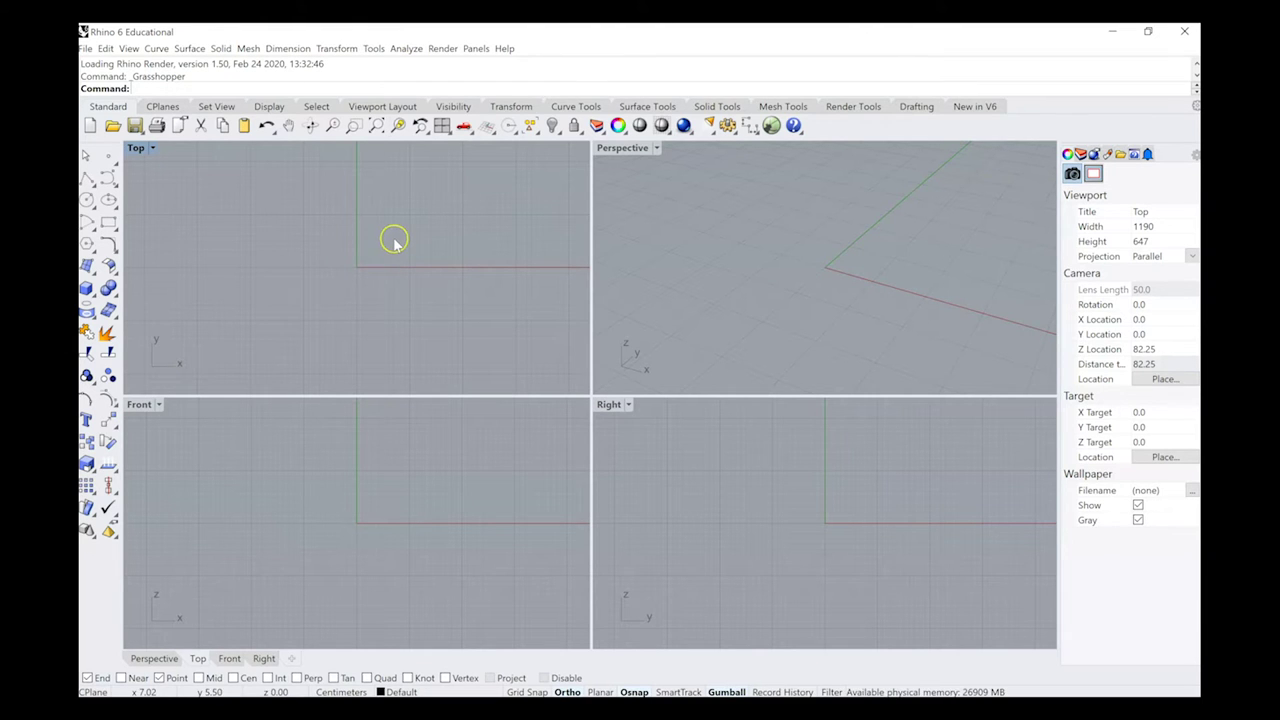
click(551, 226)
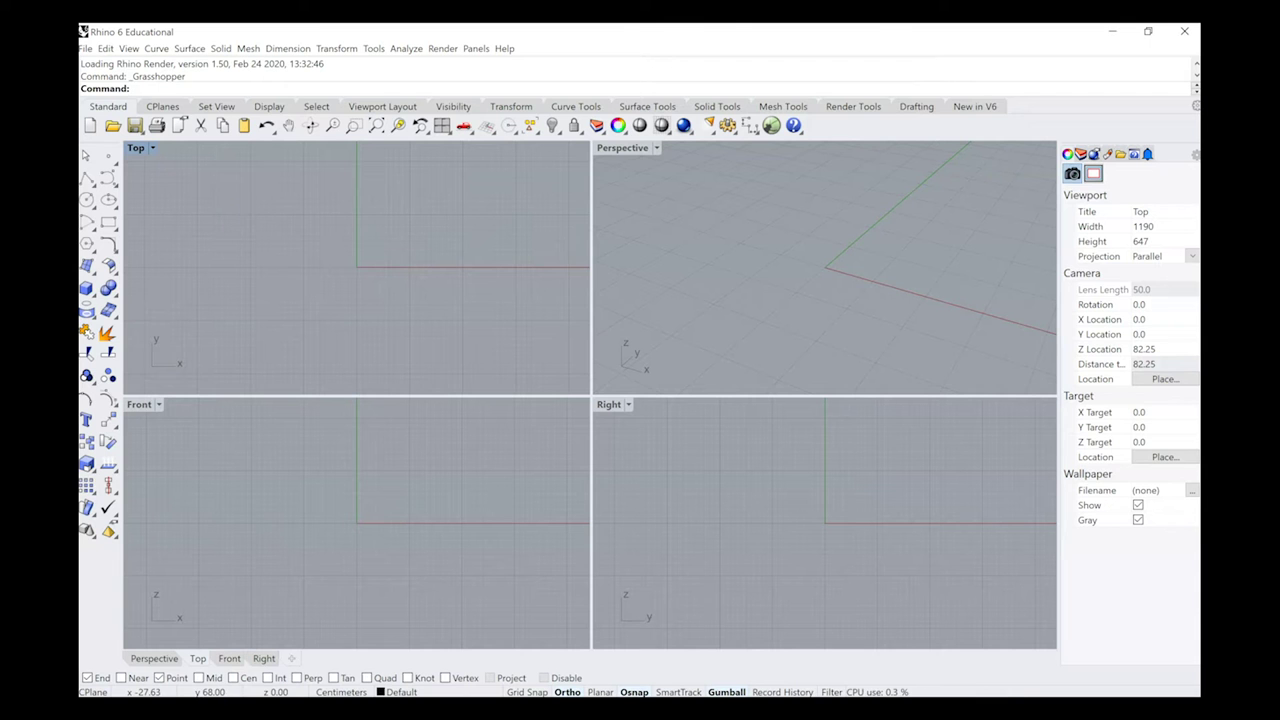
click(425, 218)
Bring up the sticky note with the Dropbox link to GISMO.zip and place it over the Perspective viewport
click(745, 694)
click(790, 660)
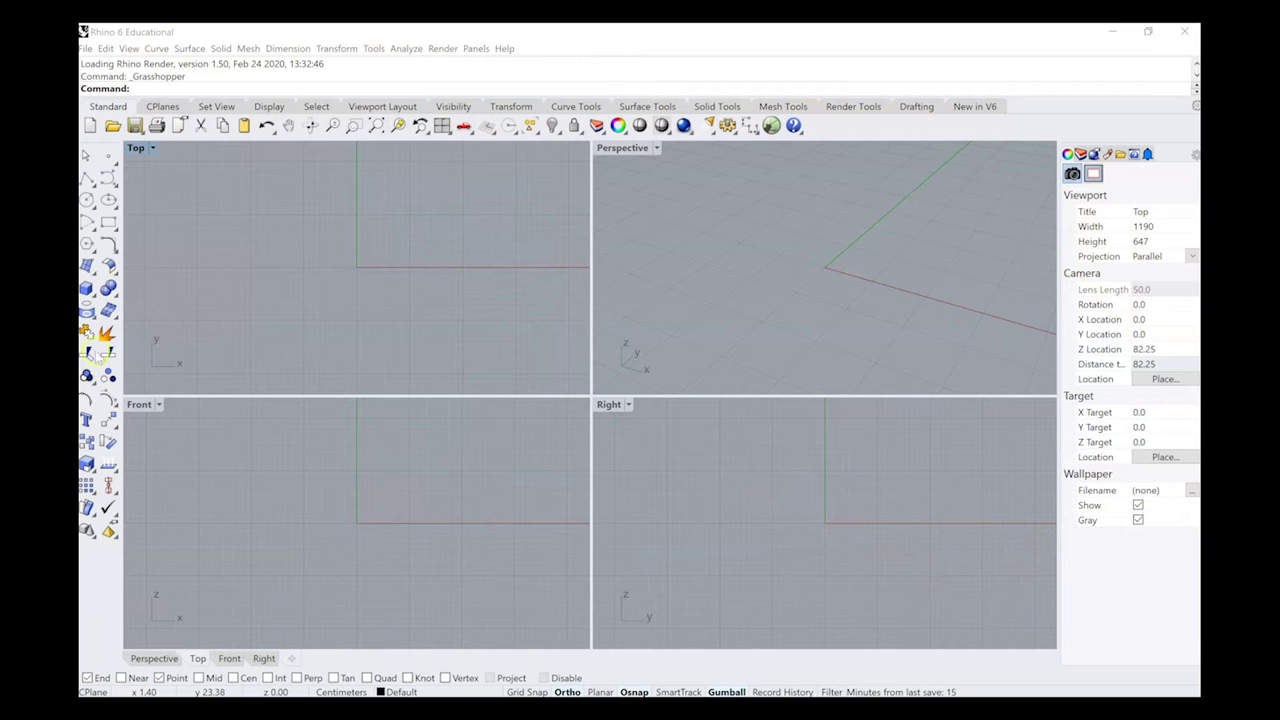
click(893, 621)
drag(500, 228, 810, 213)
drag(693, 289, 560, 301)
click(636, 213)
click(687, 199)
drag(687, 199, 705, 221)
key(super+Down)
key(alt+Tab)
drag(651, 249, 916, 162)
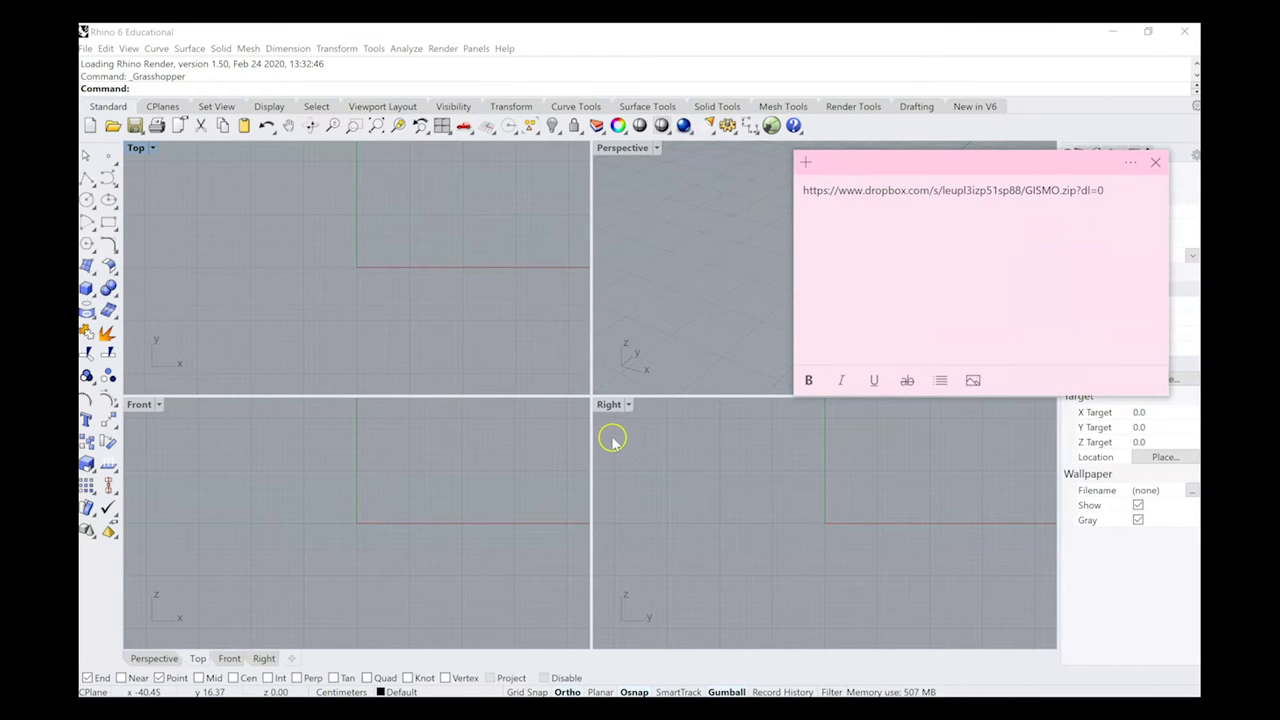
click(666, 403)
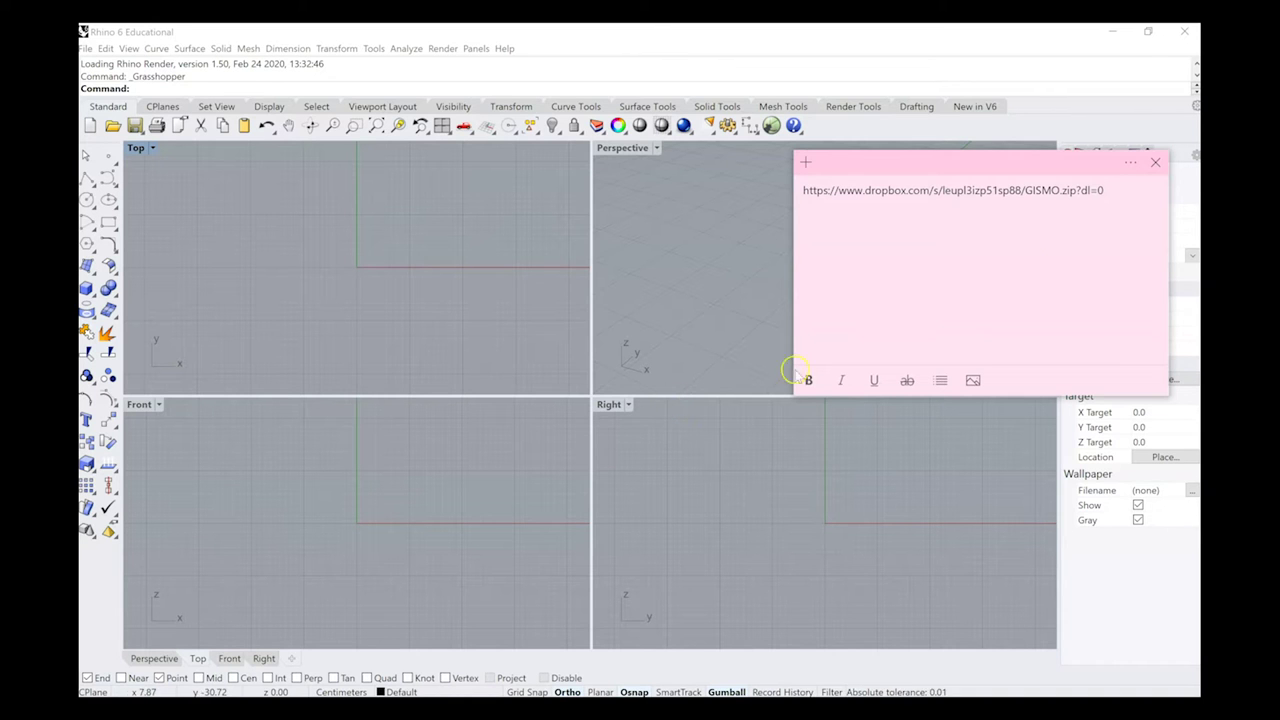
drag(986, 162, 874, 157)
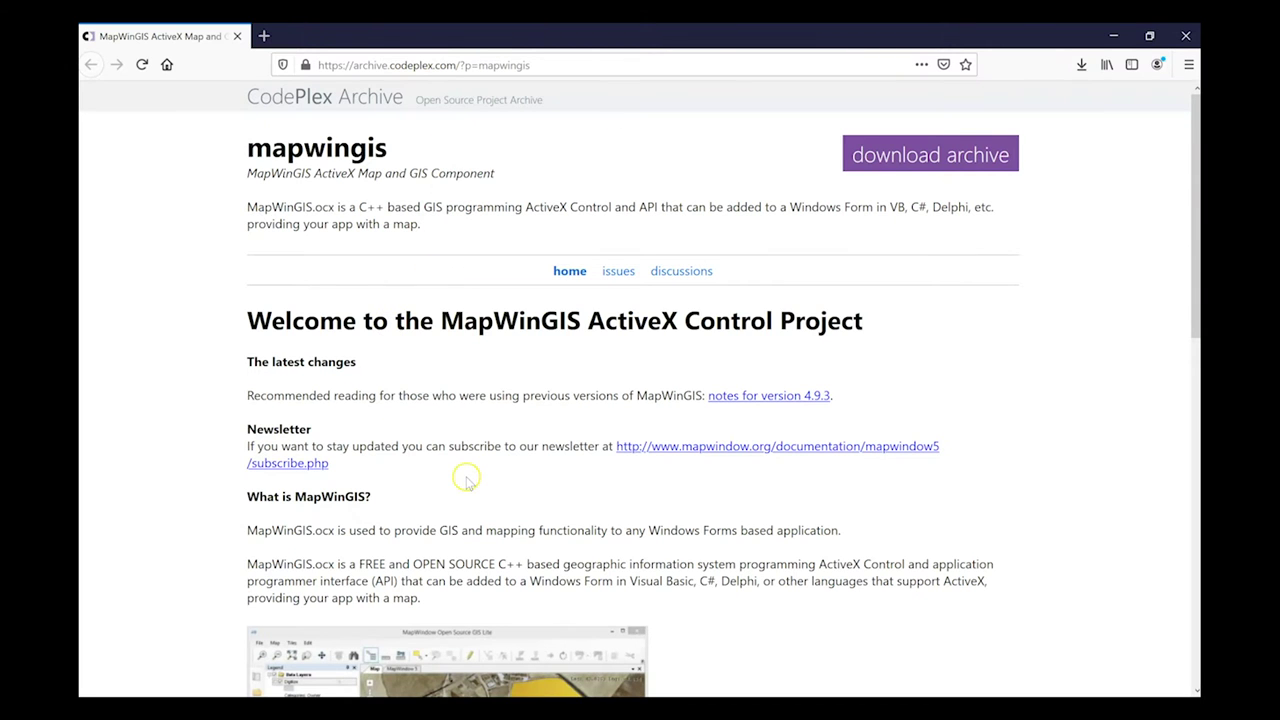
Read through the MapWinGIS project page on the CodePlex archive in the browser, down to its end, and minimize the browser
scroll(466, 478, down, 5)
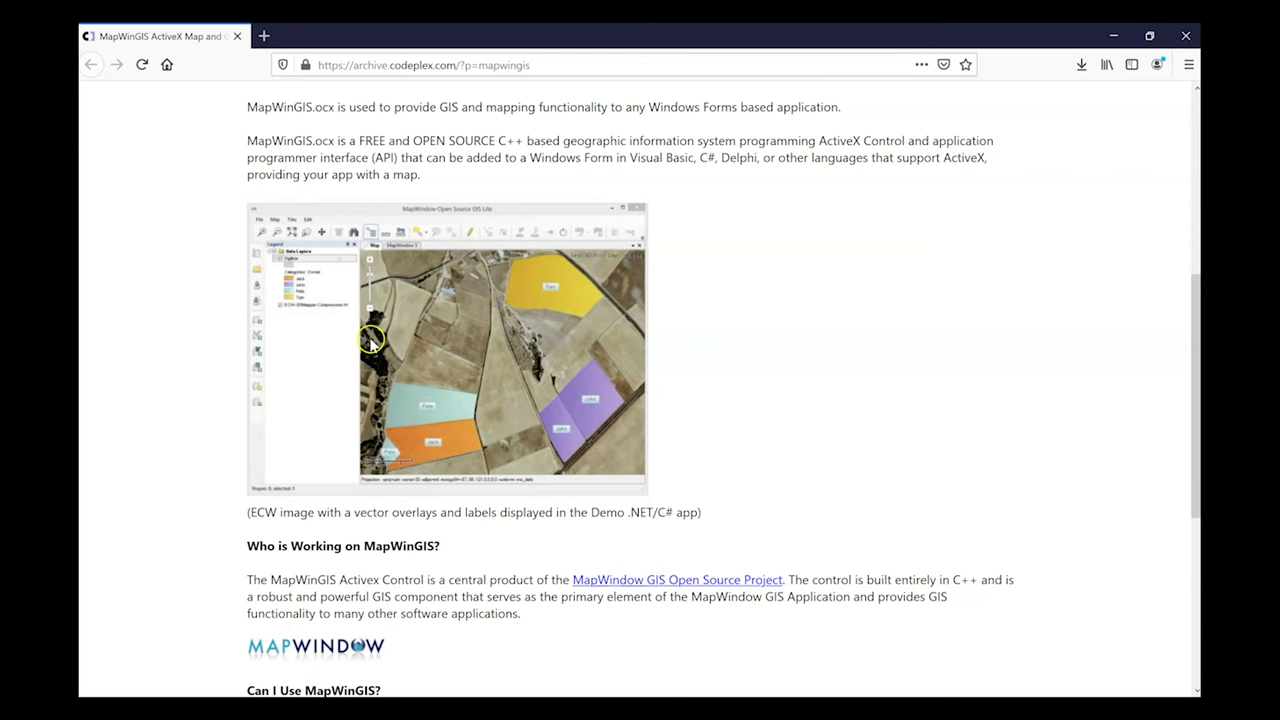
scroll(749, 300, down, 3)
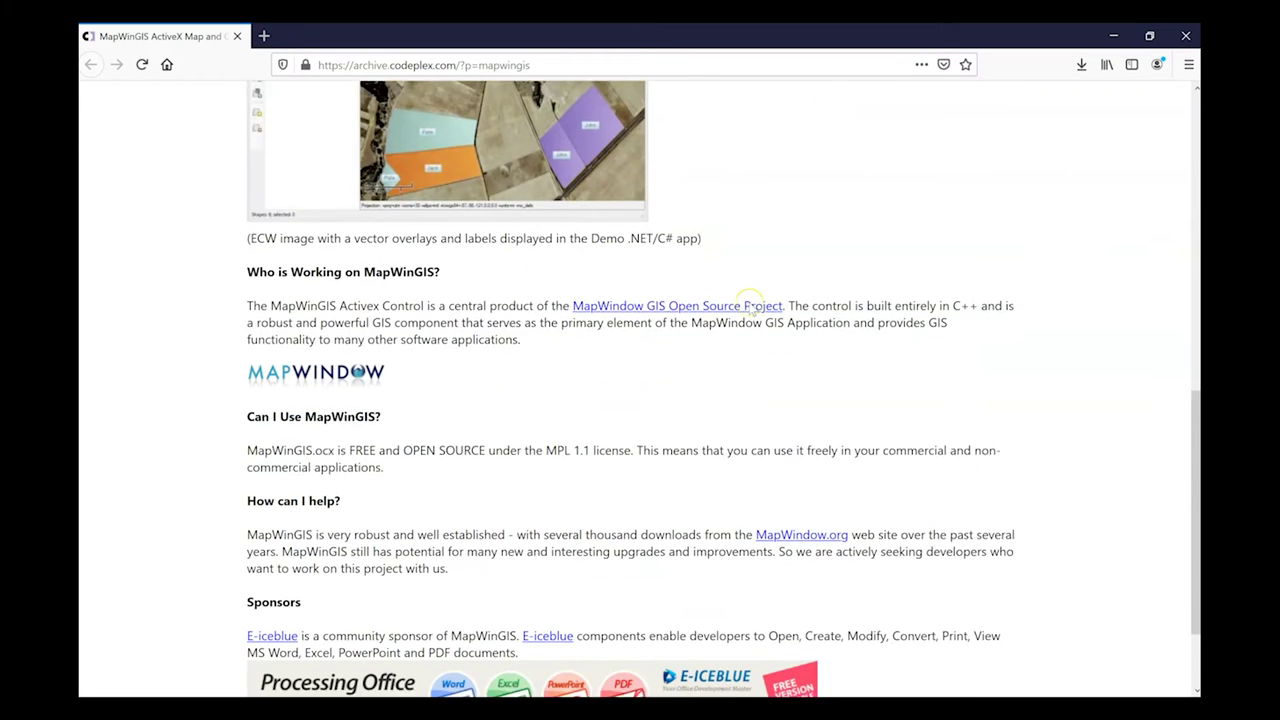
scroll(752, 309, down, 1)
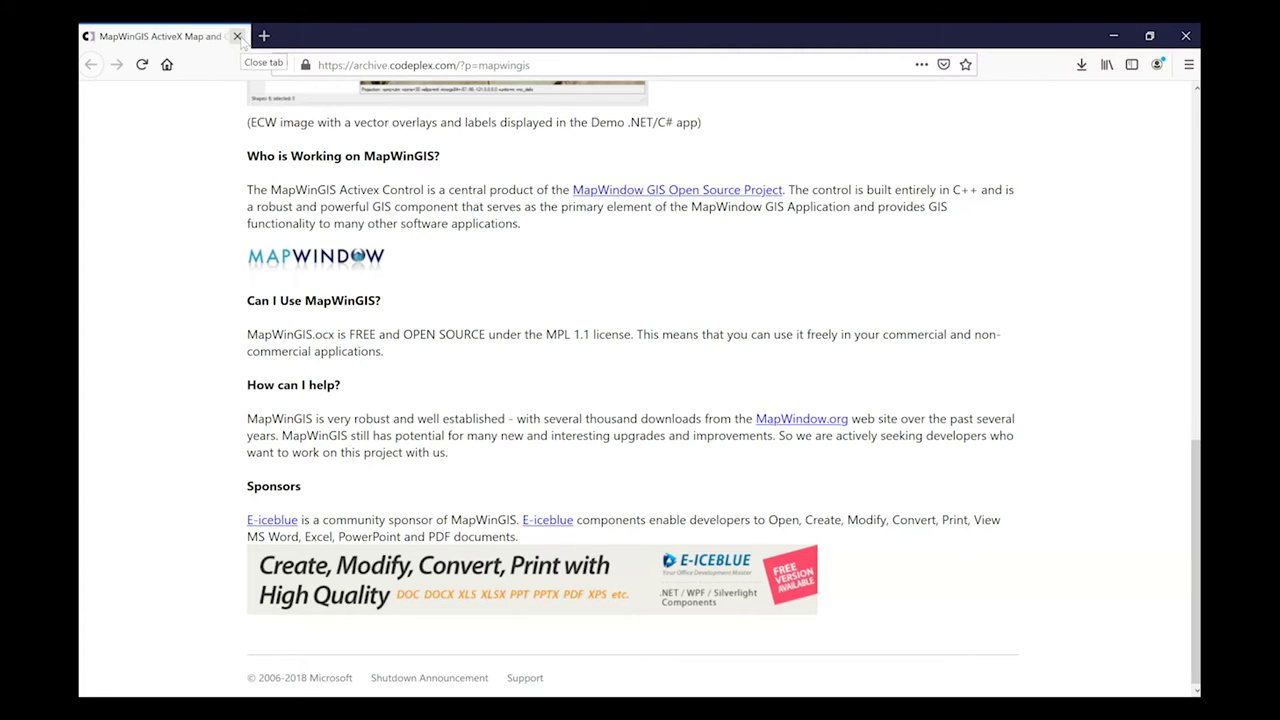
click(1114, 37)
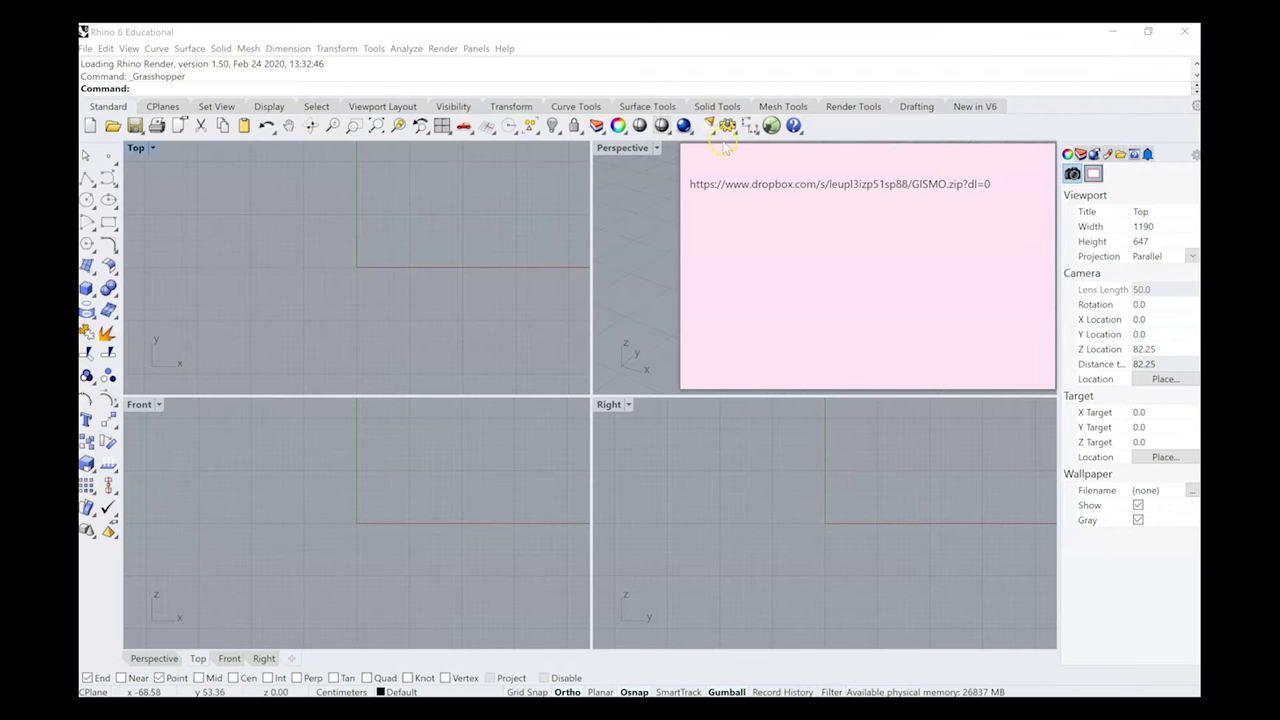
Switch to File Explorer and examine the downloaded GISMO folder, including the MapWinGIS-only-v4.9.6.1-x64.exe installer and the DEF_GRASSHOPPER subfolder
key(alt+Tab)
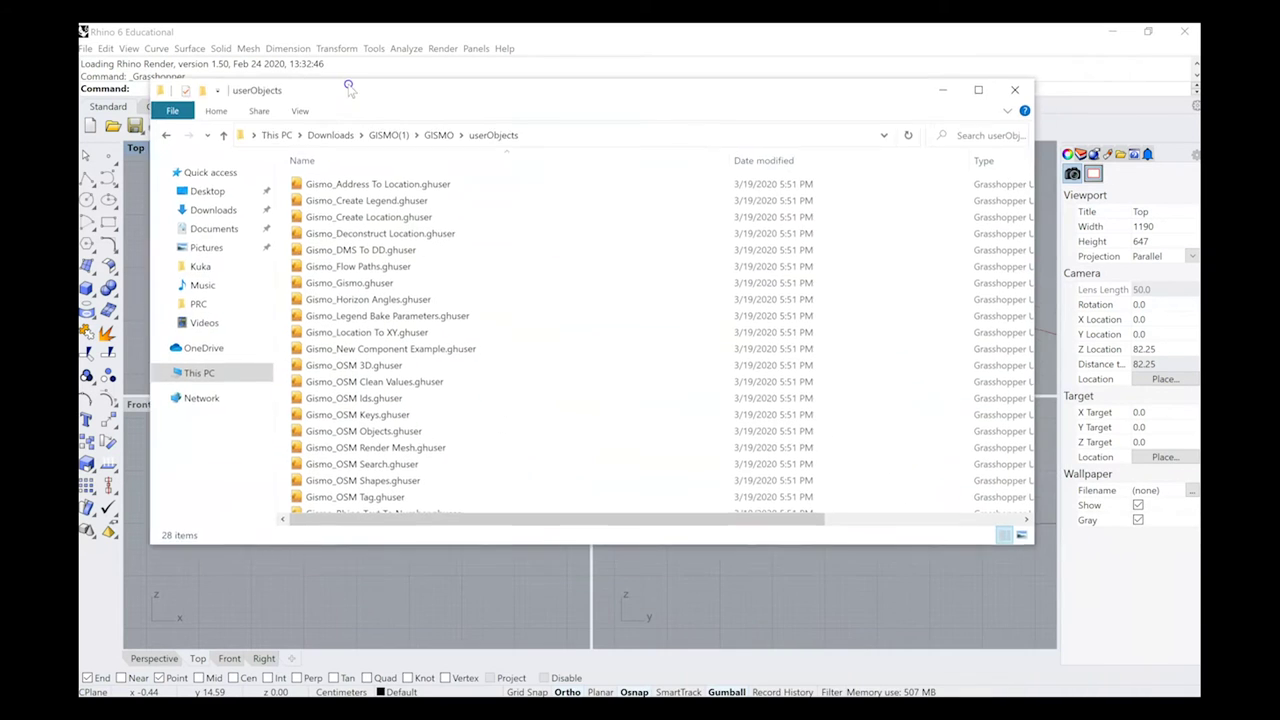
click(450, 151)
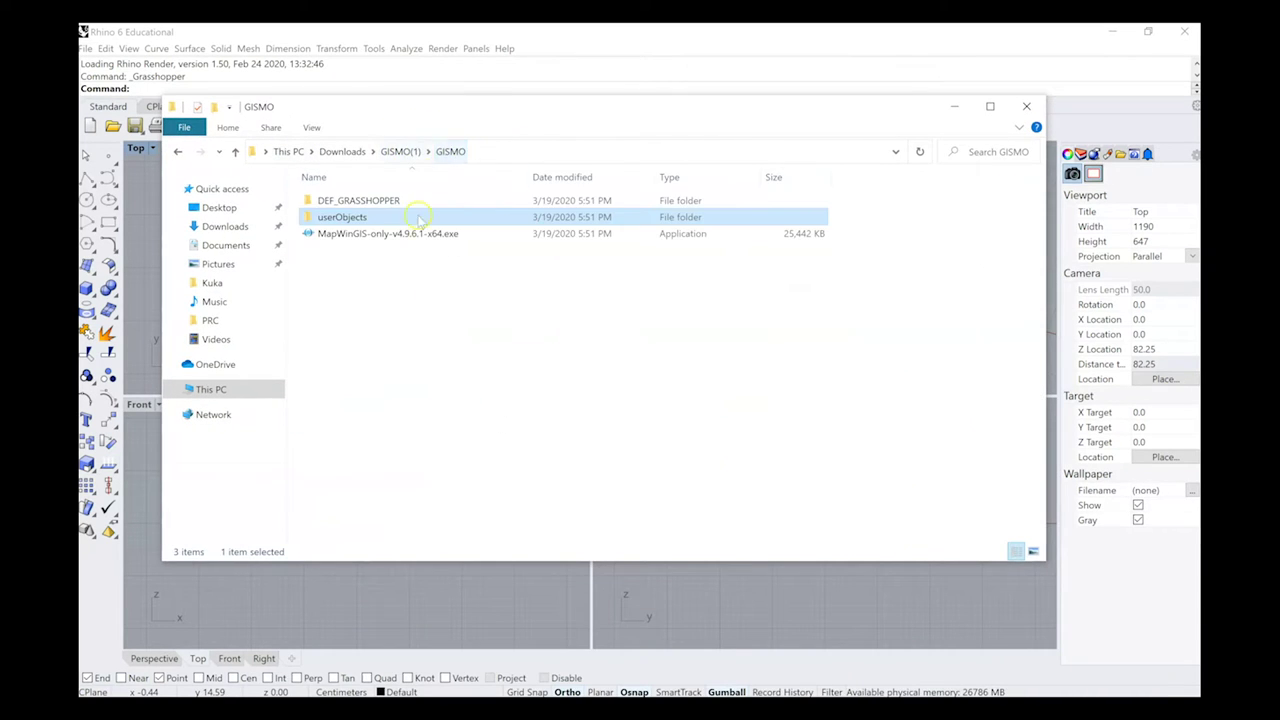
click(365, 234)
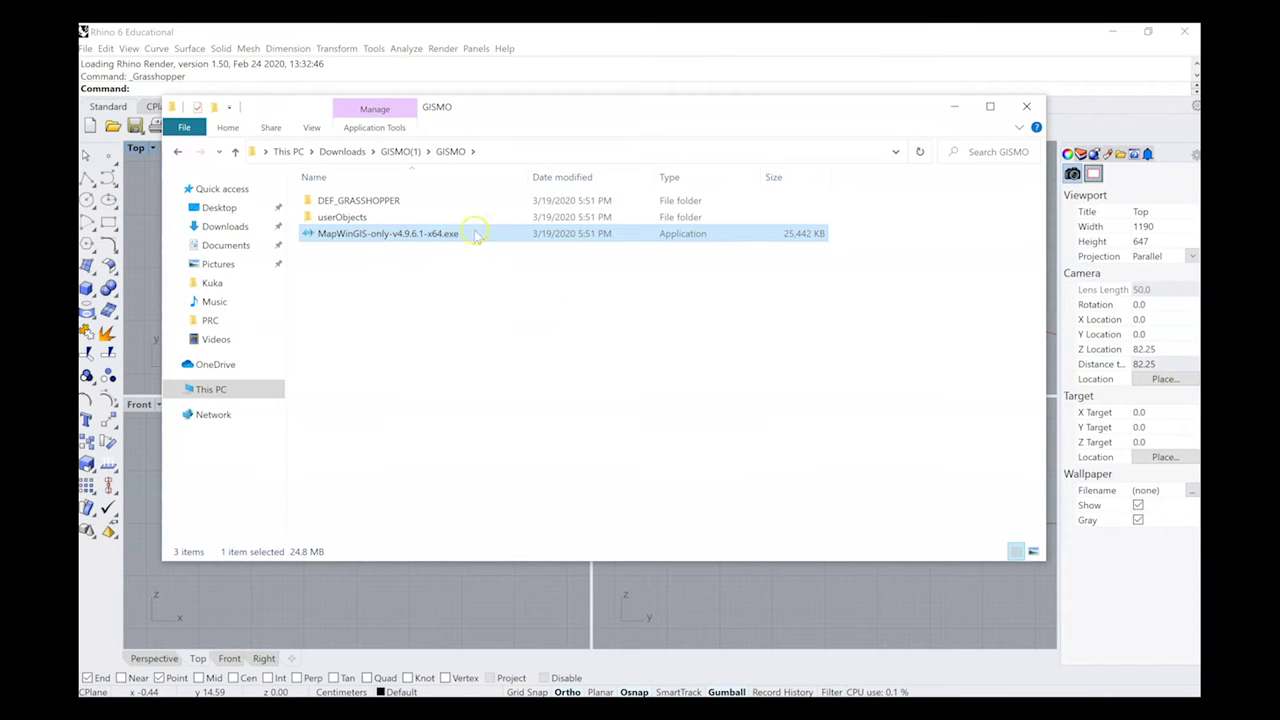
double_click(352, 201)
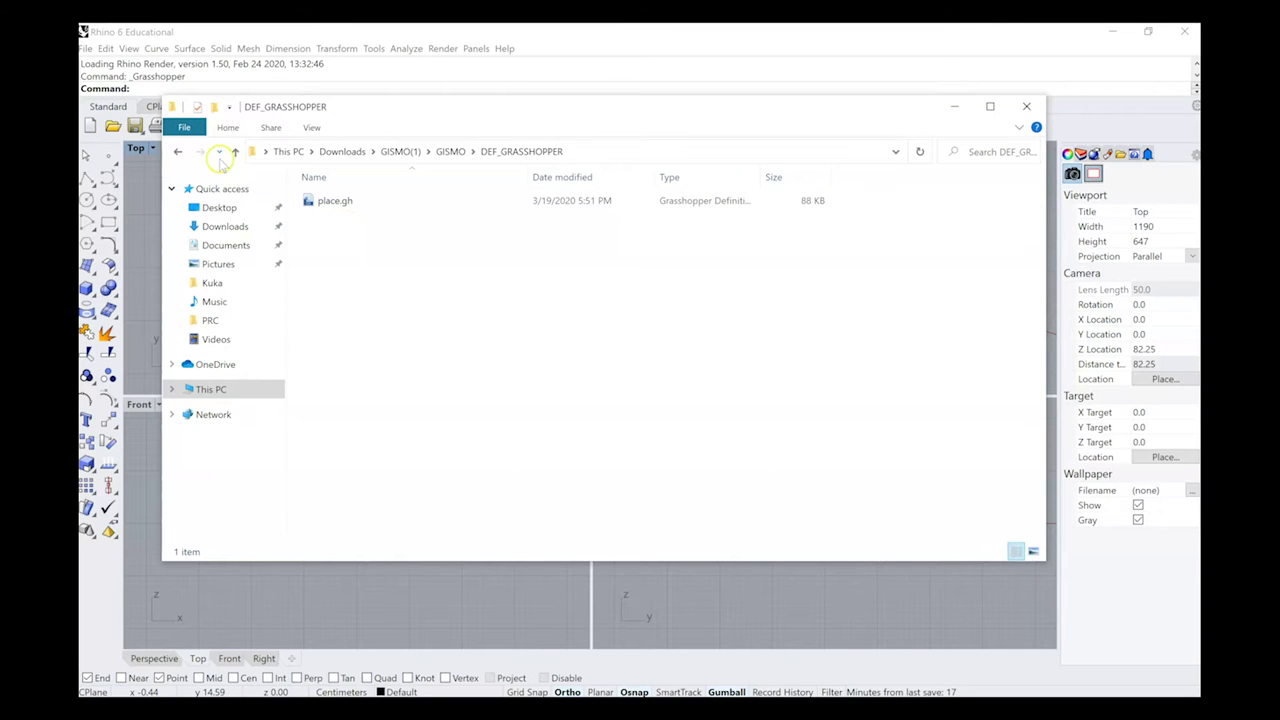
click(177, 151)
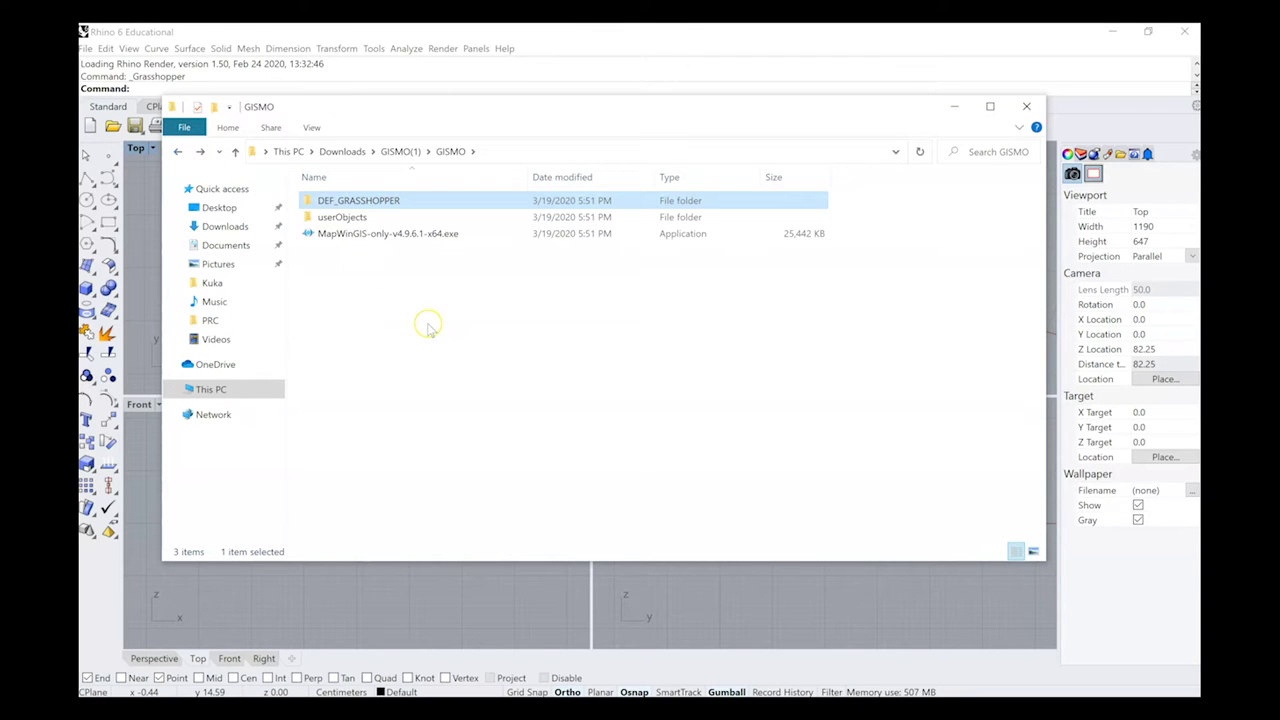
Examine the Gismo .ghuser files in the downloaded userObjects folder and minimize the Explorer window
double_click(335, 217)
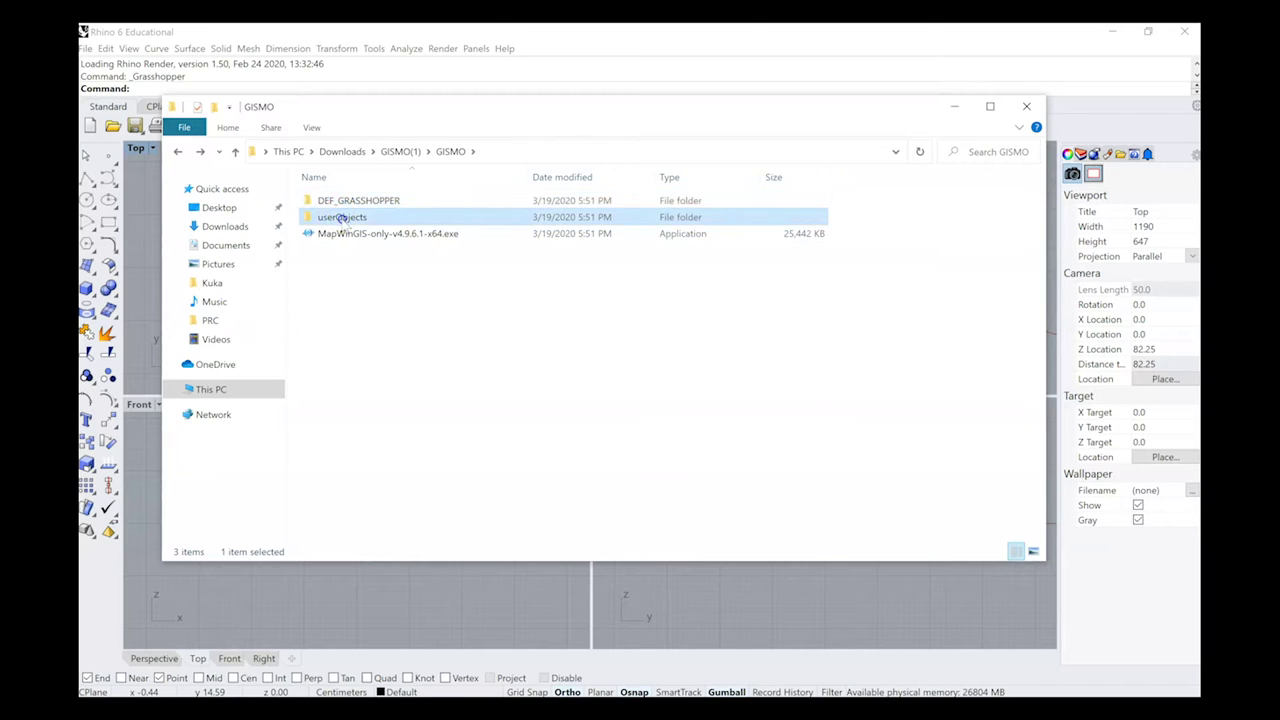
click(350, 200)
scroll(430, 360, down, 3)
scroll(440, 390, up, 3)
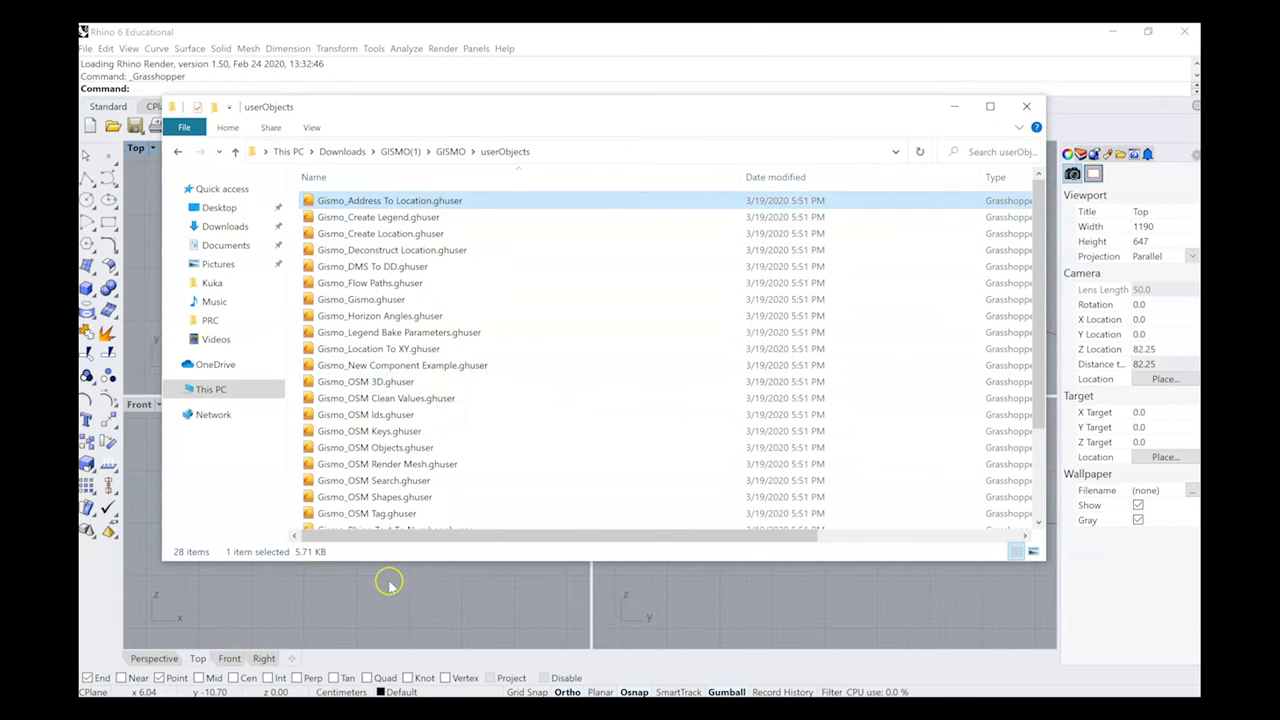
scroll(440, 350, down, 3)
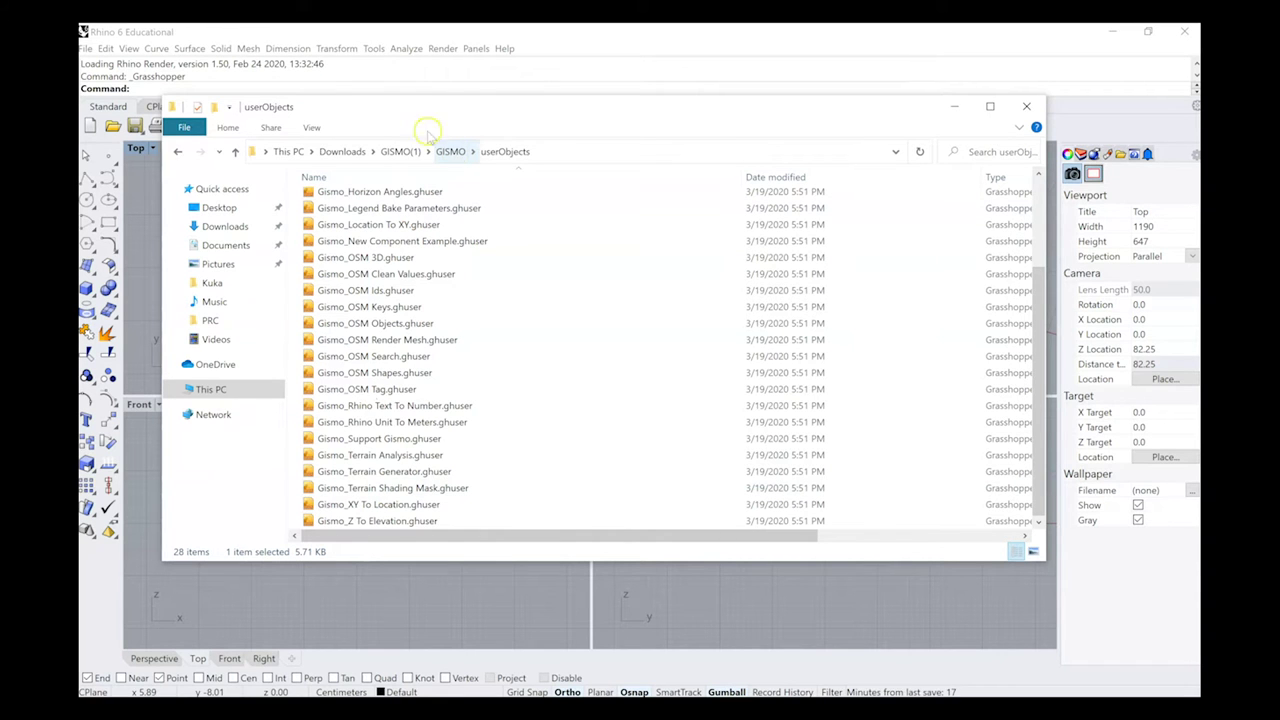
drag(436, 112, 399, 167)
scroll(413, 333, up, 3)
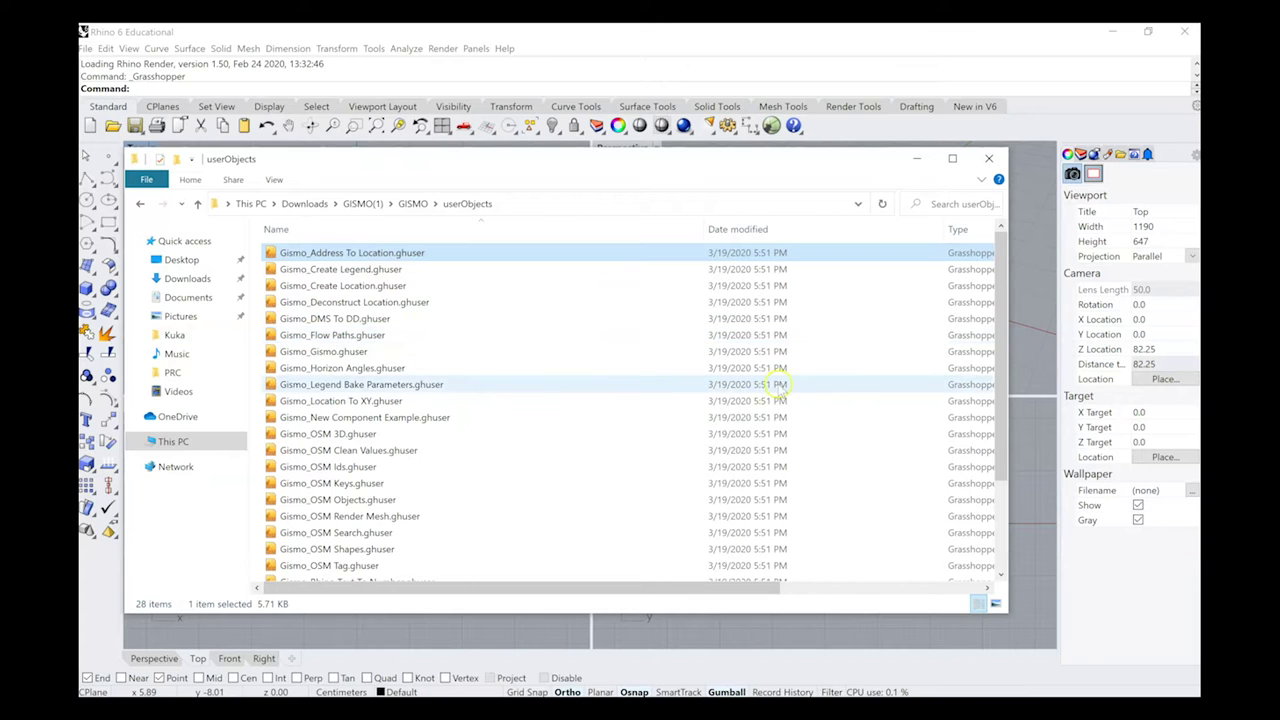
scroll(453, 443, down, 3)
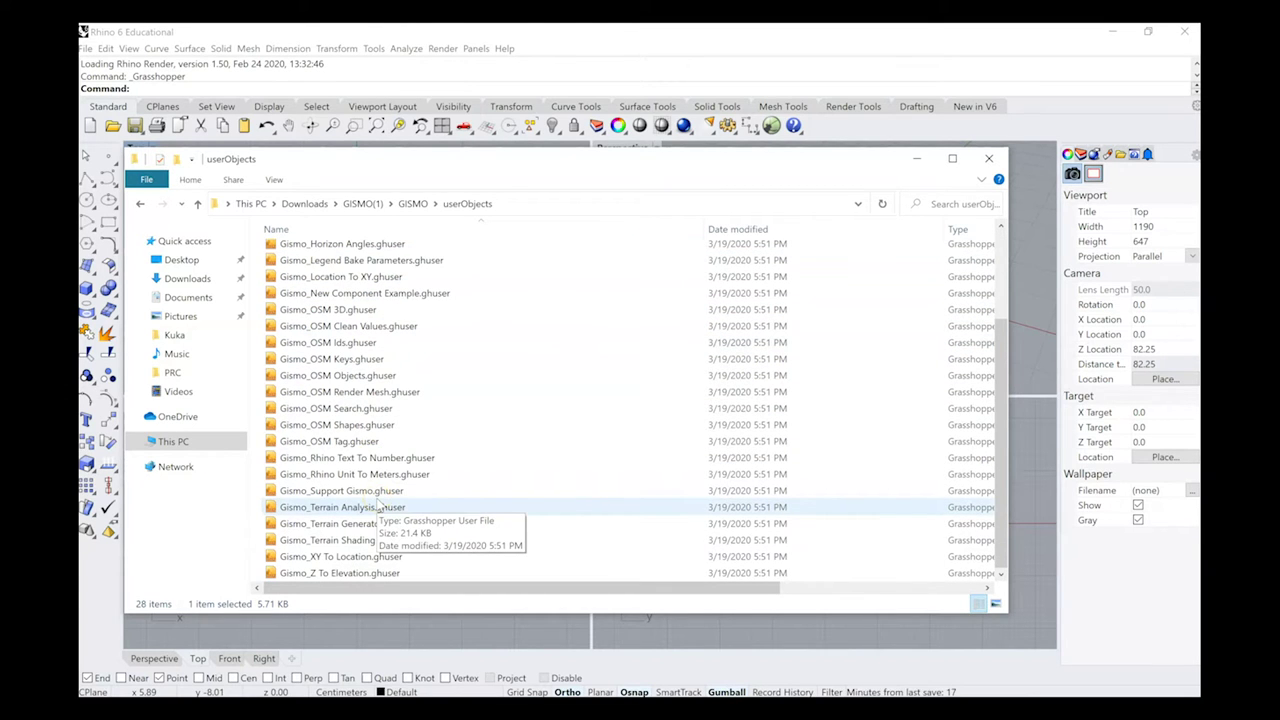
drag(569, 163, 606, 160)
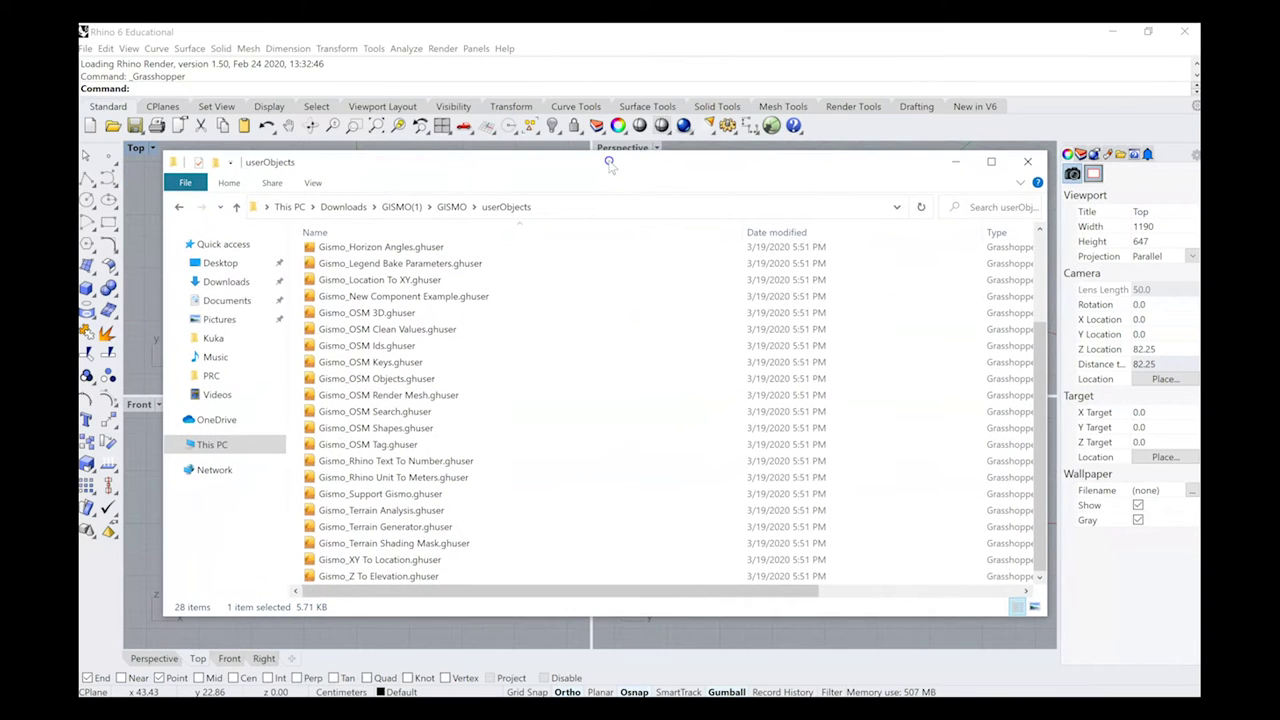
click(955, 163)
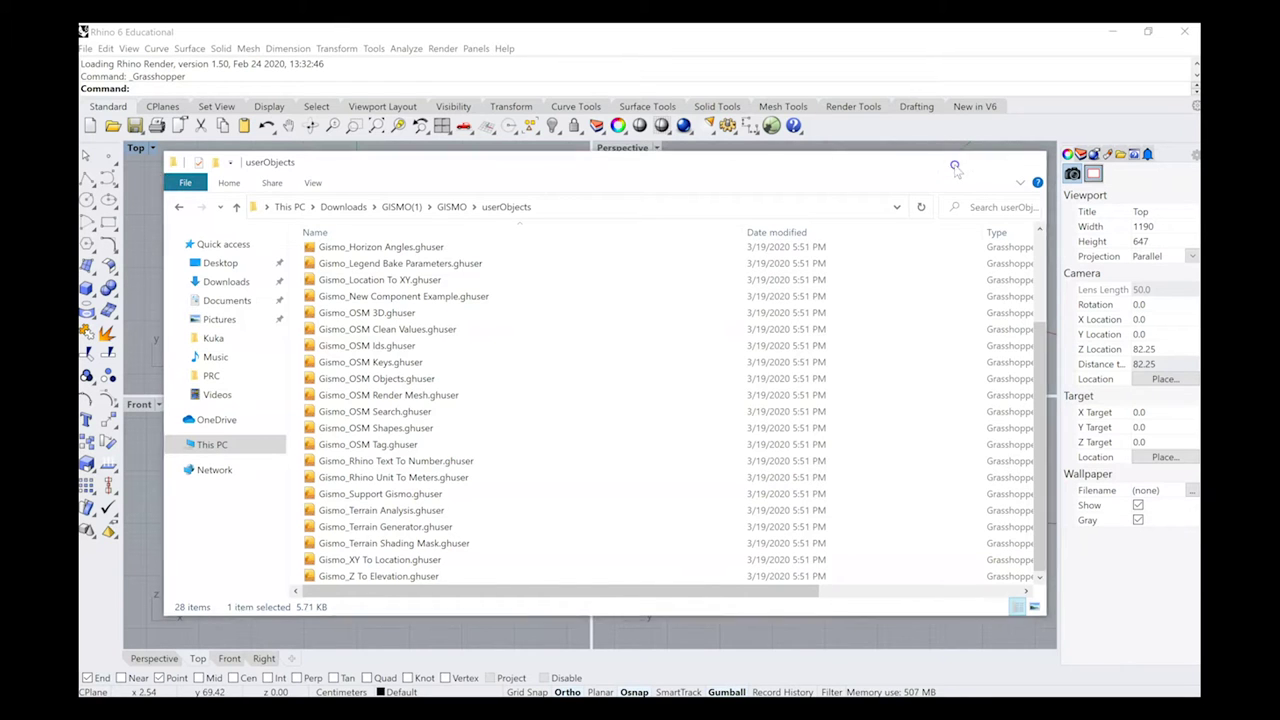
Switch to Grasshopper, open its User Object Folder from the special folders, and look through the files inside
click(930, 250)
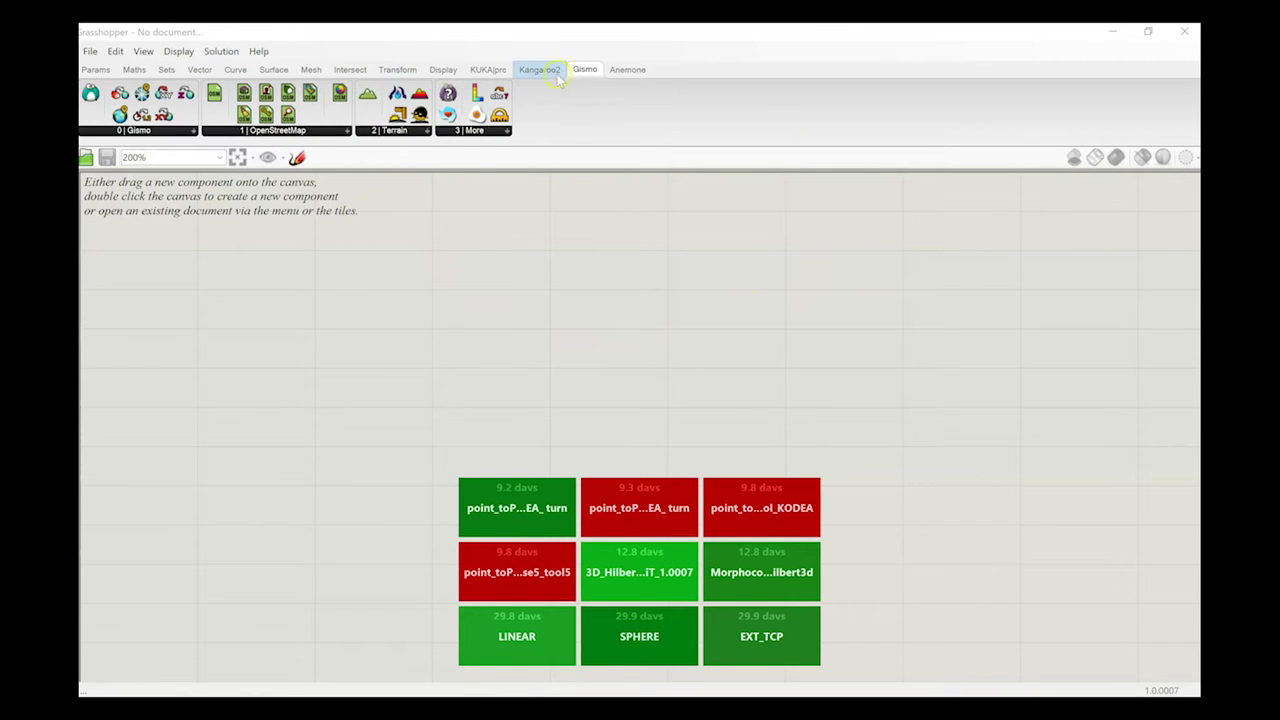
click(402, 34)
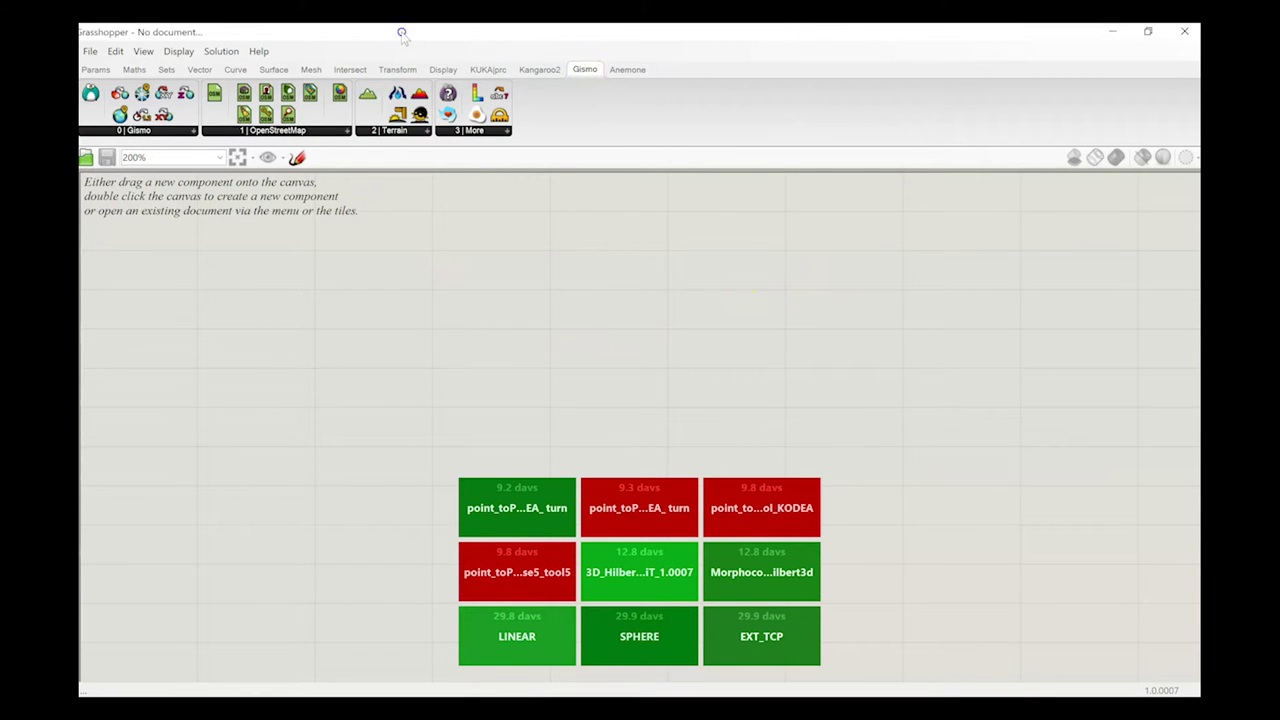
click(90, 52)
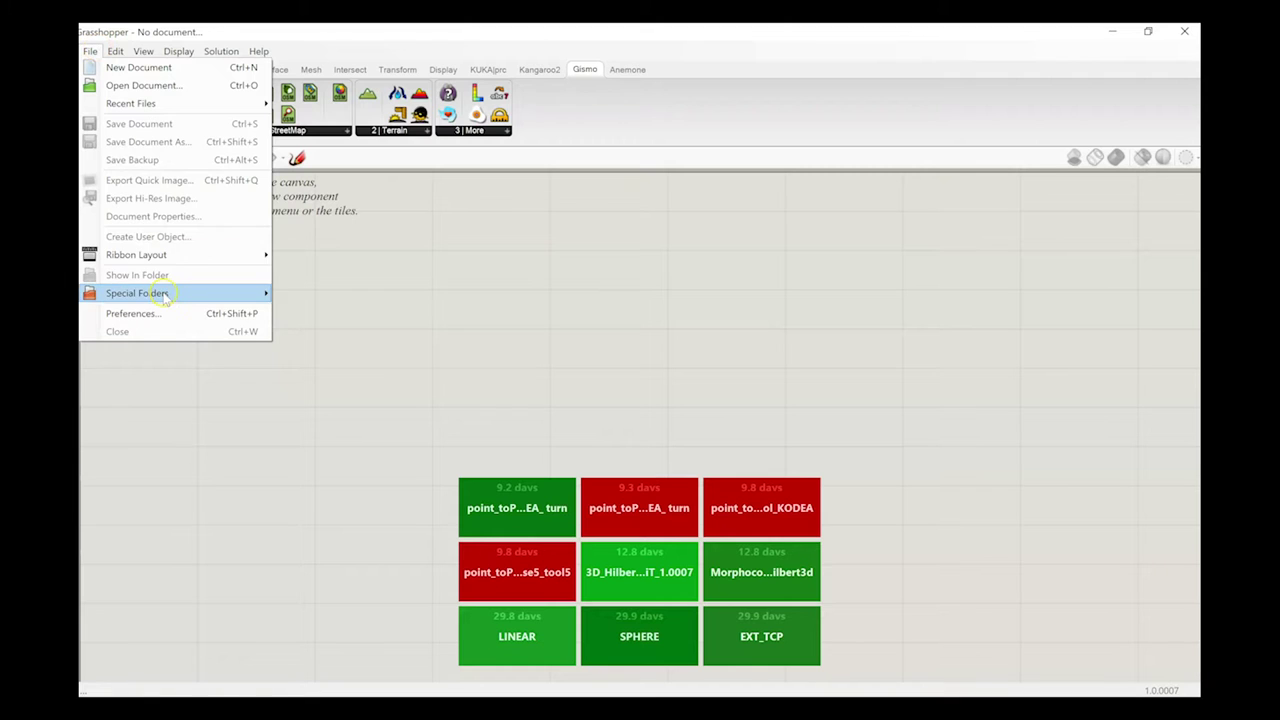
mouse_move(163, 293)
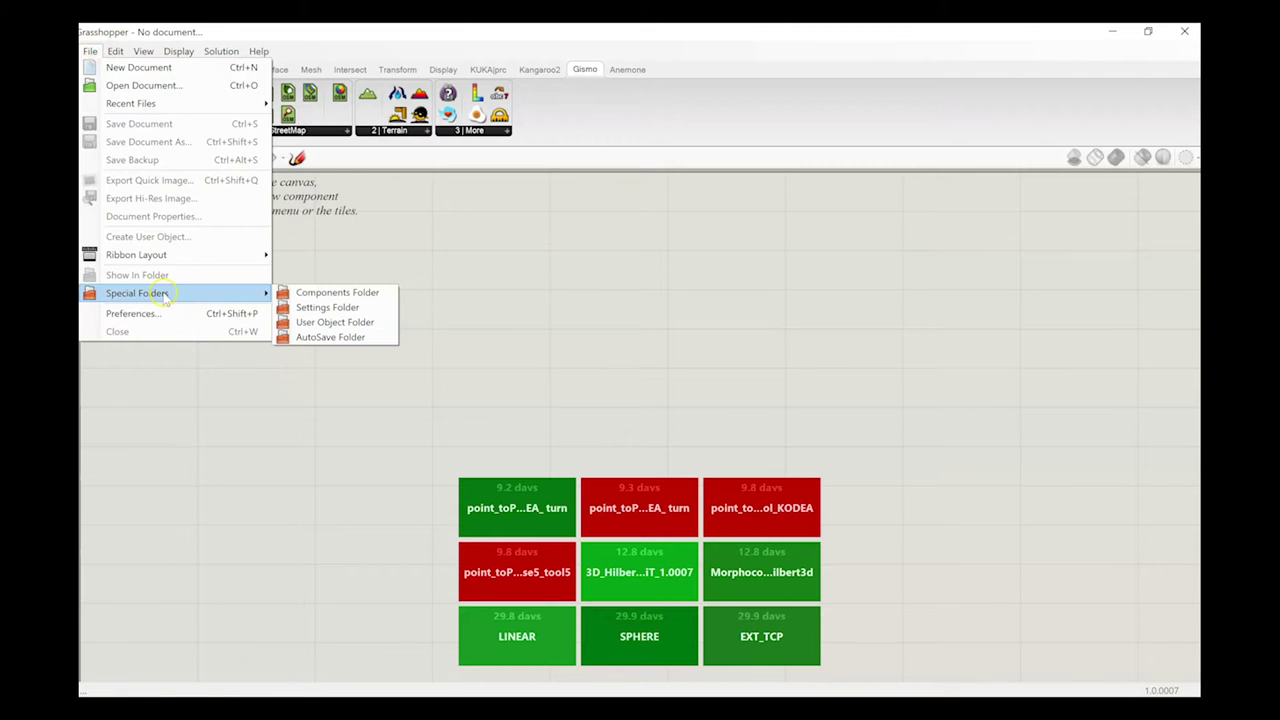
click(330, 323)
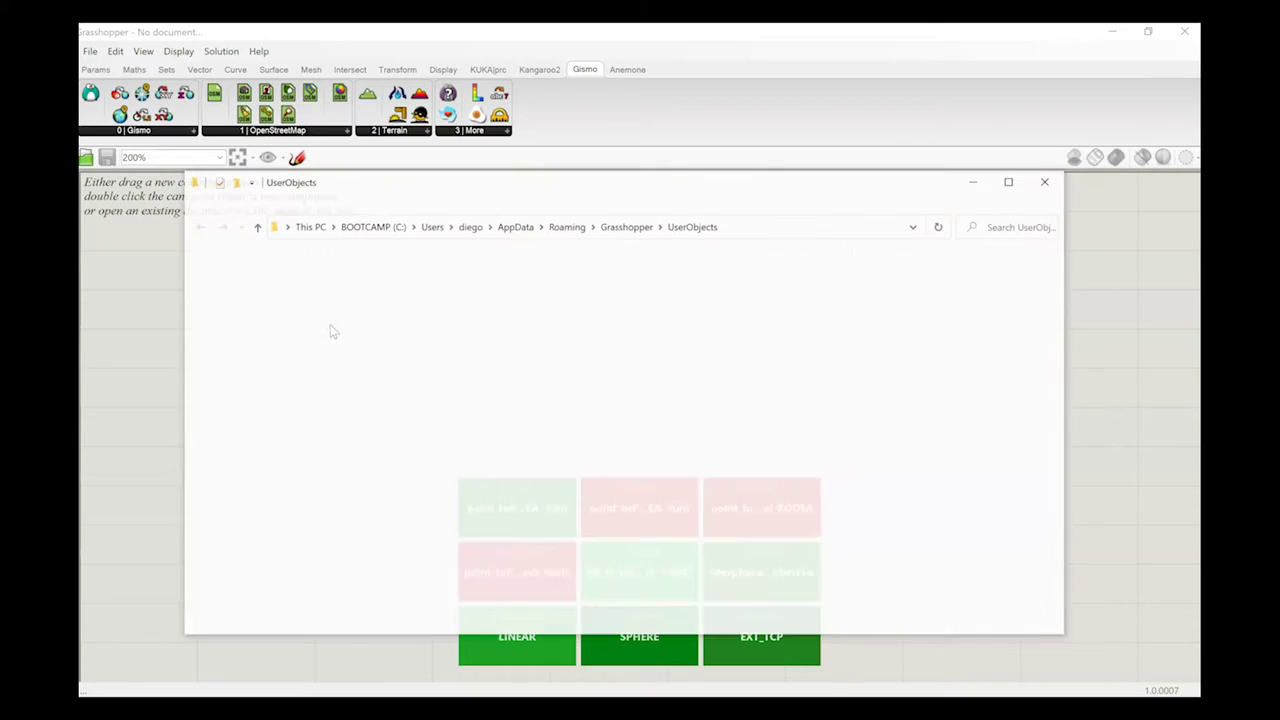
scroll(470, 444, down, 3)
scroll(470, 447, up, 3)
scroll(500, 366, down, 3)
Compare the downloaded userObjects folder side by side with Grasshopper's UserObjects folder, and close both windows
mouse_move(540, 692)
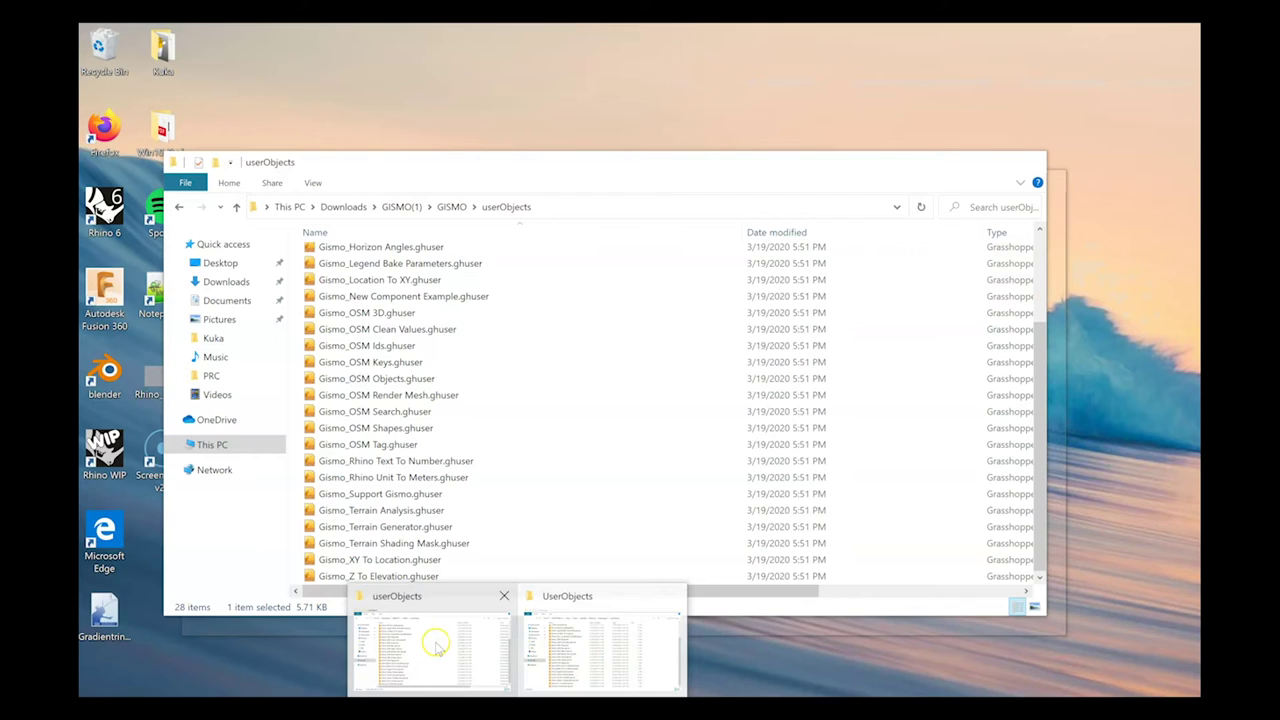
click(431, 647)
drag(396, 165, 919, 233)
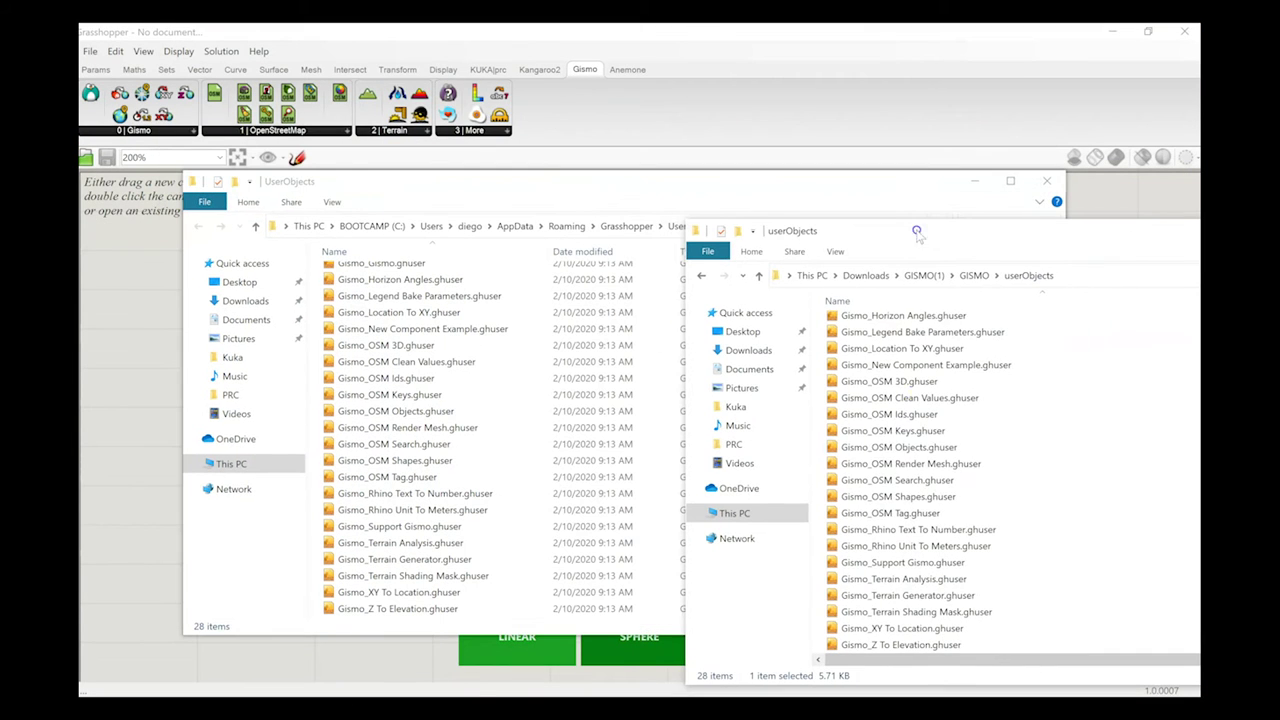
scroll(935, 628, up, 3)
scroll(940, 620, down, 3)
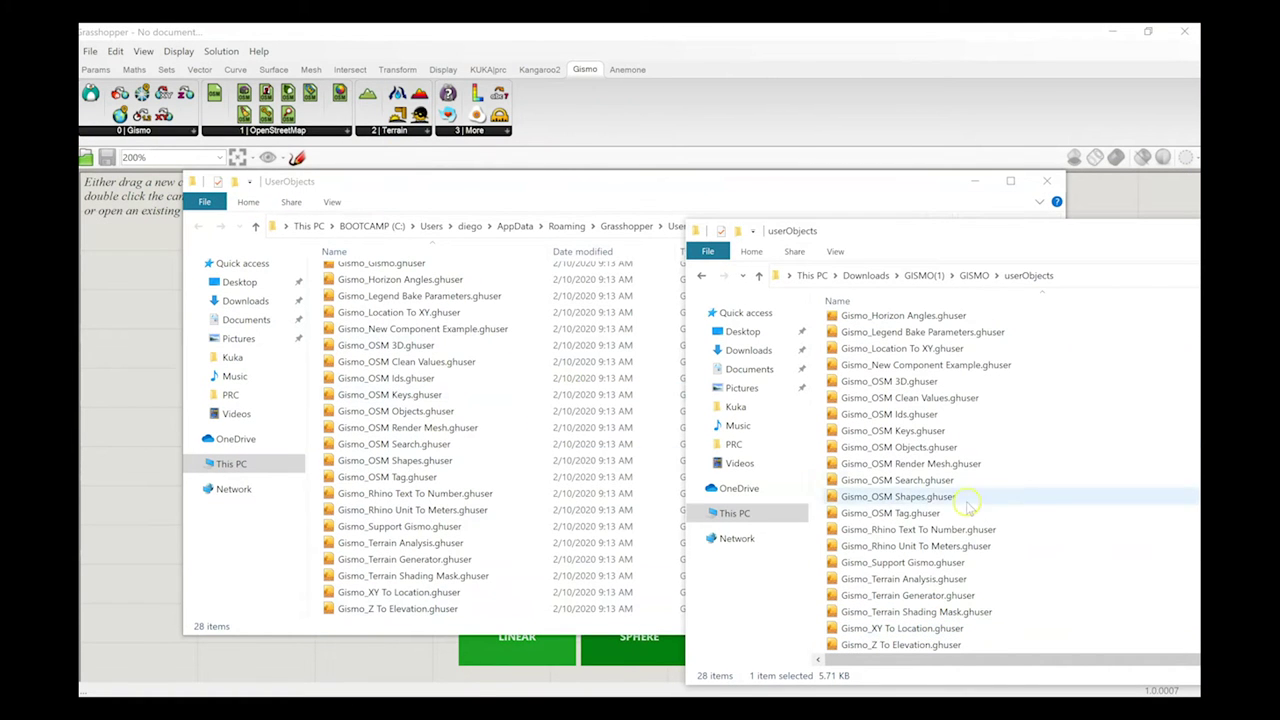
drag(946, 233, 383, 308)
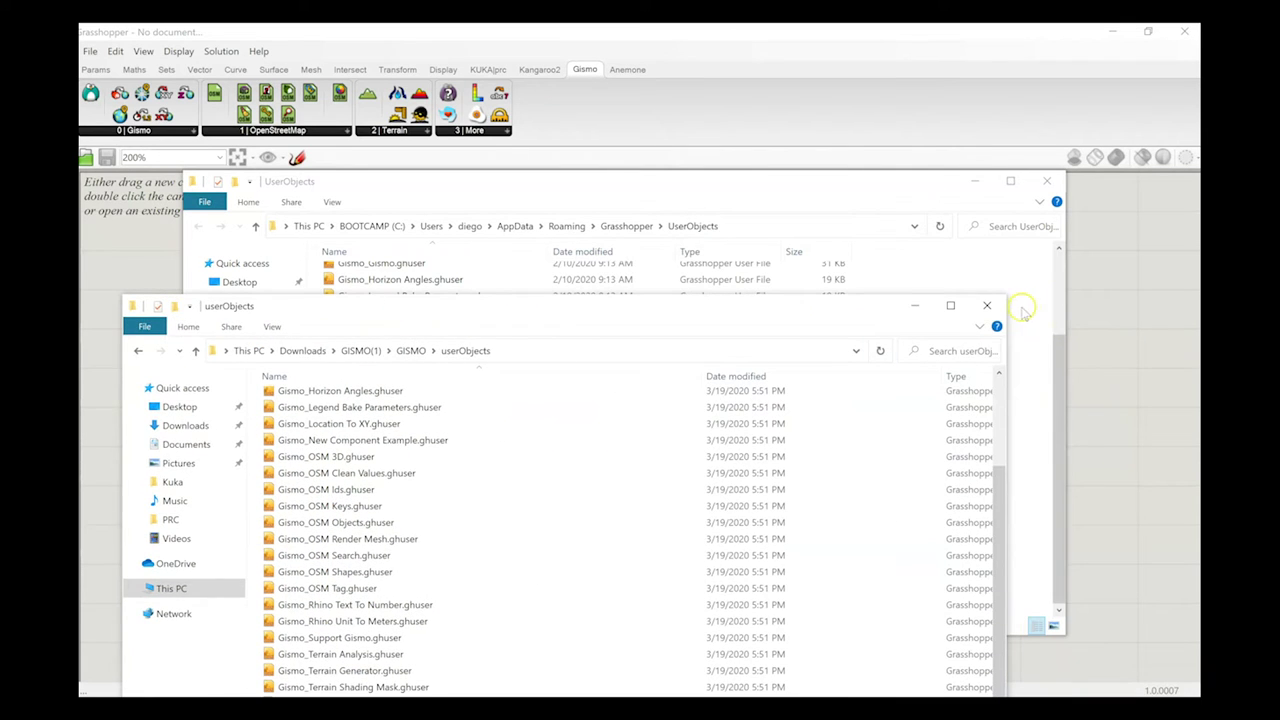
click(987, 305)
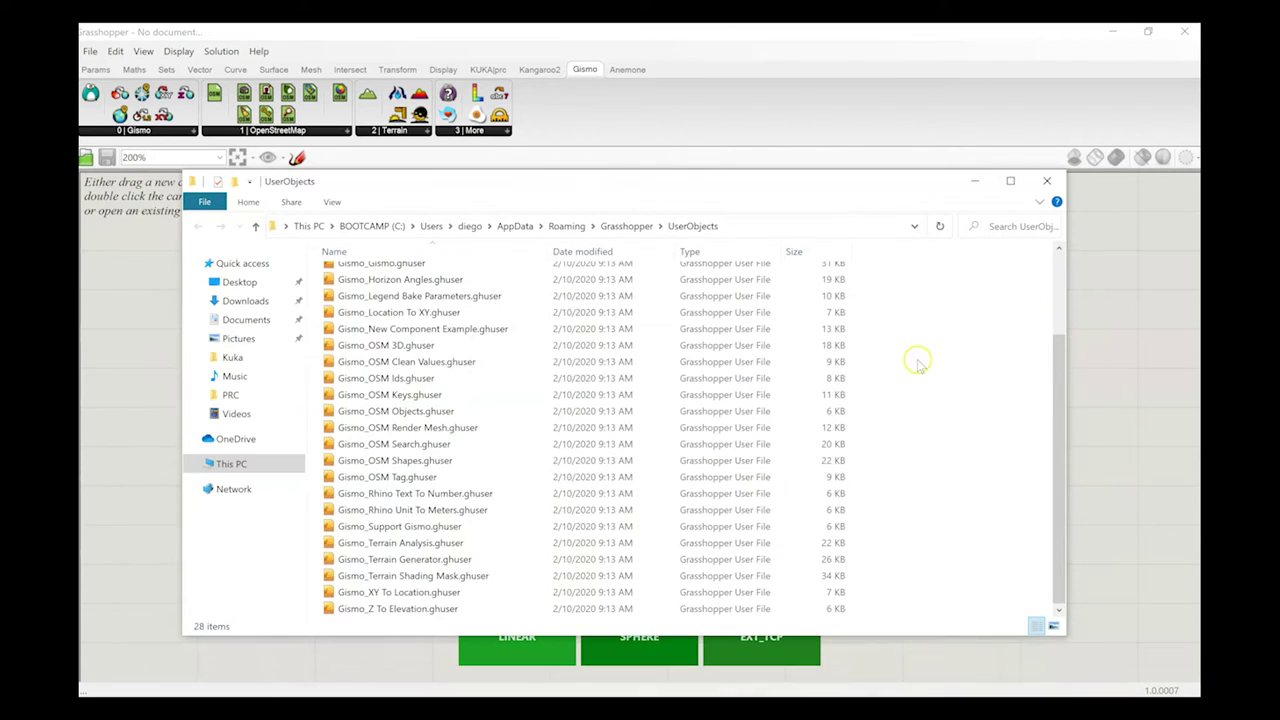
click(1047, 181)
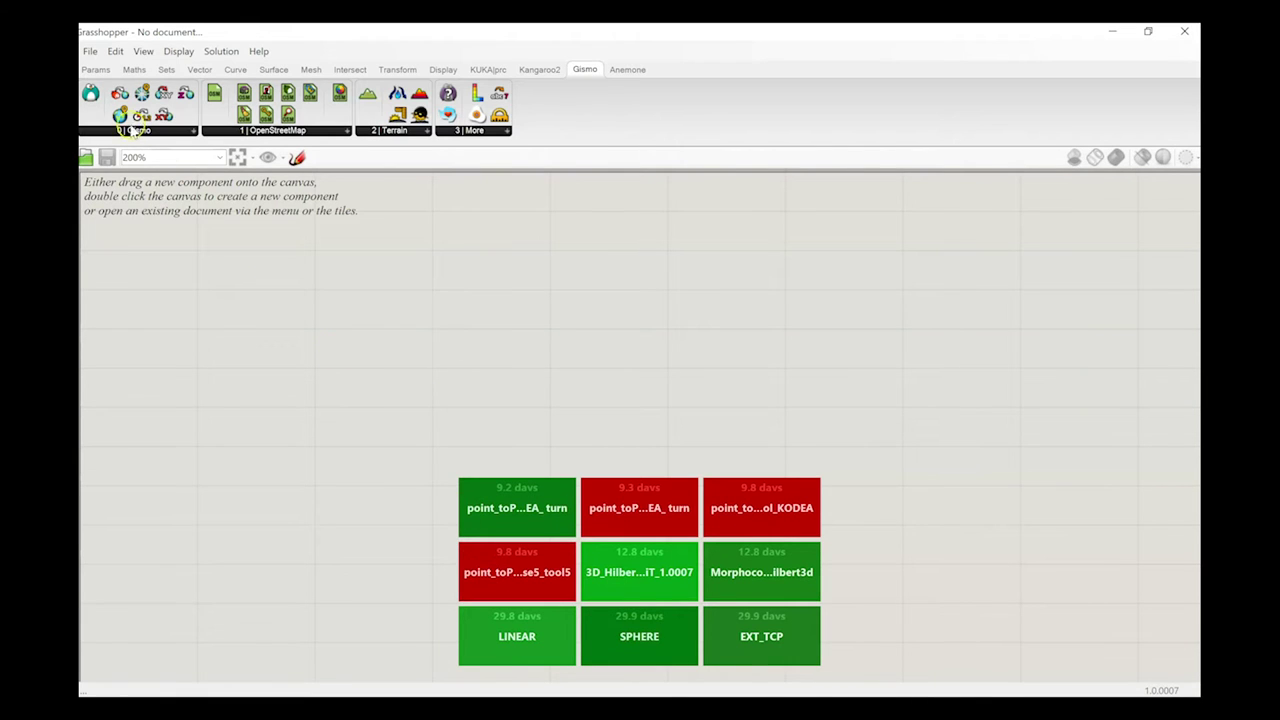
Open Grasshopper's User Object Folder from the special folders and reposition its window over the canvas
click(90, 52)
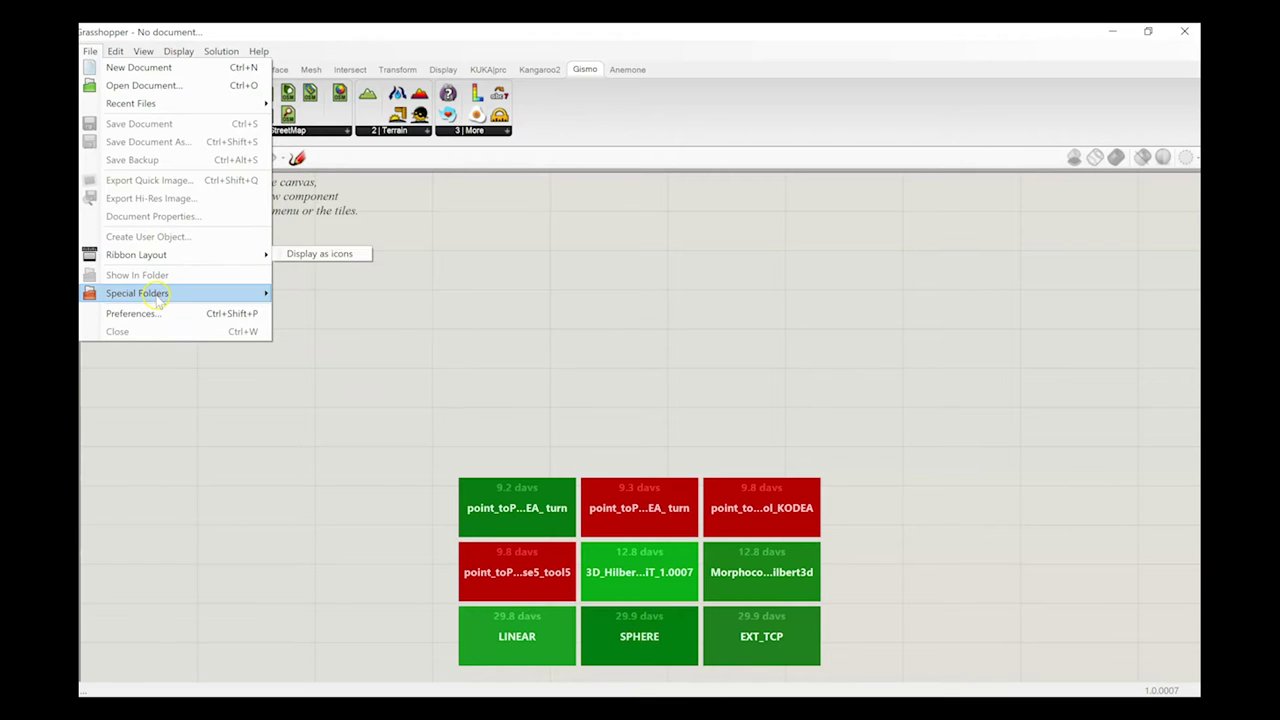
mouse_move(245, 297)
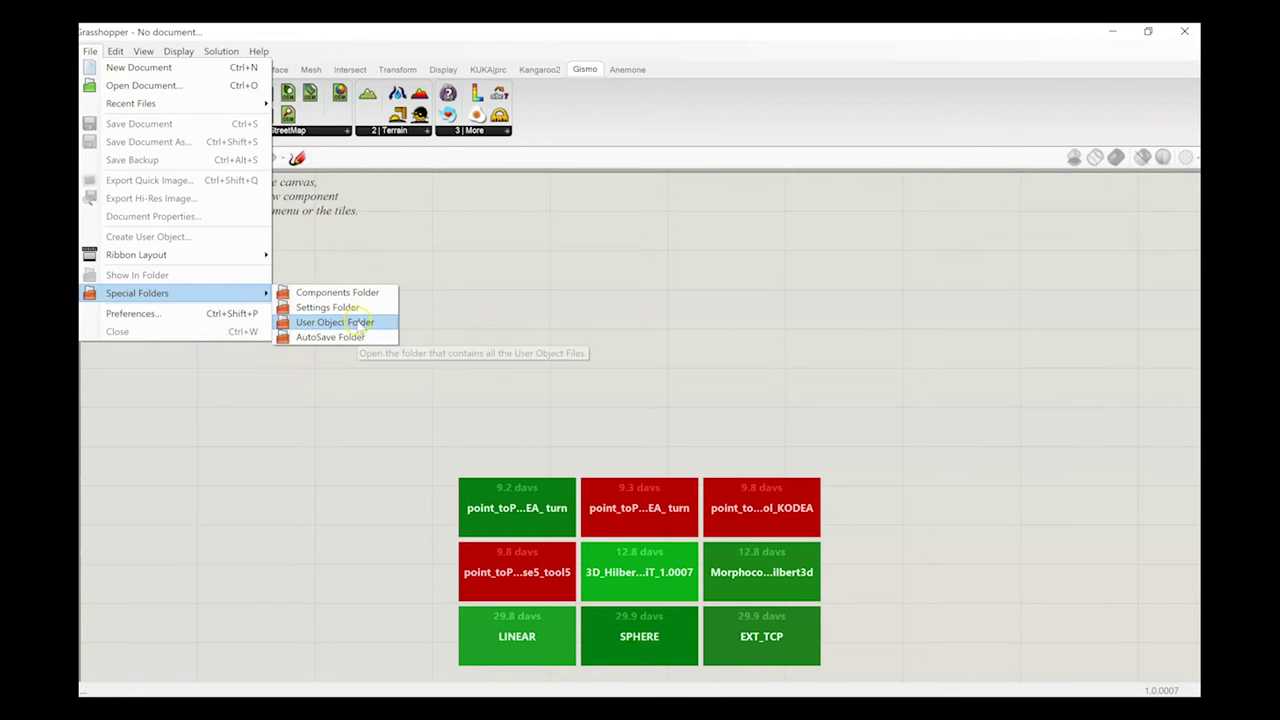
click(345, 322)
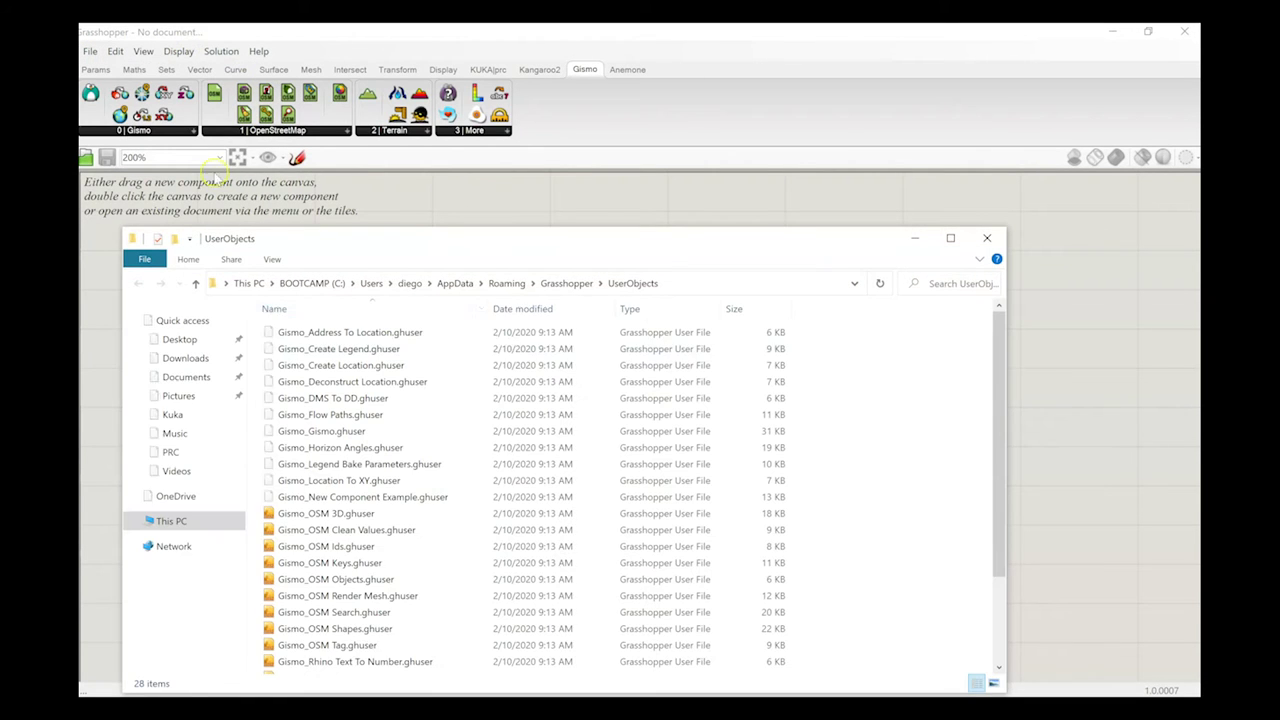
drag(397, 240, 487, 136)
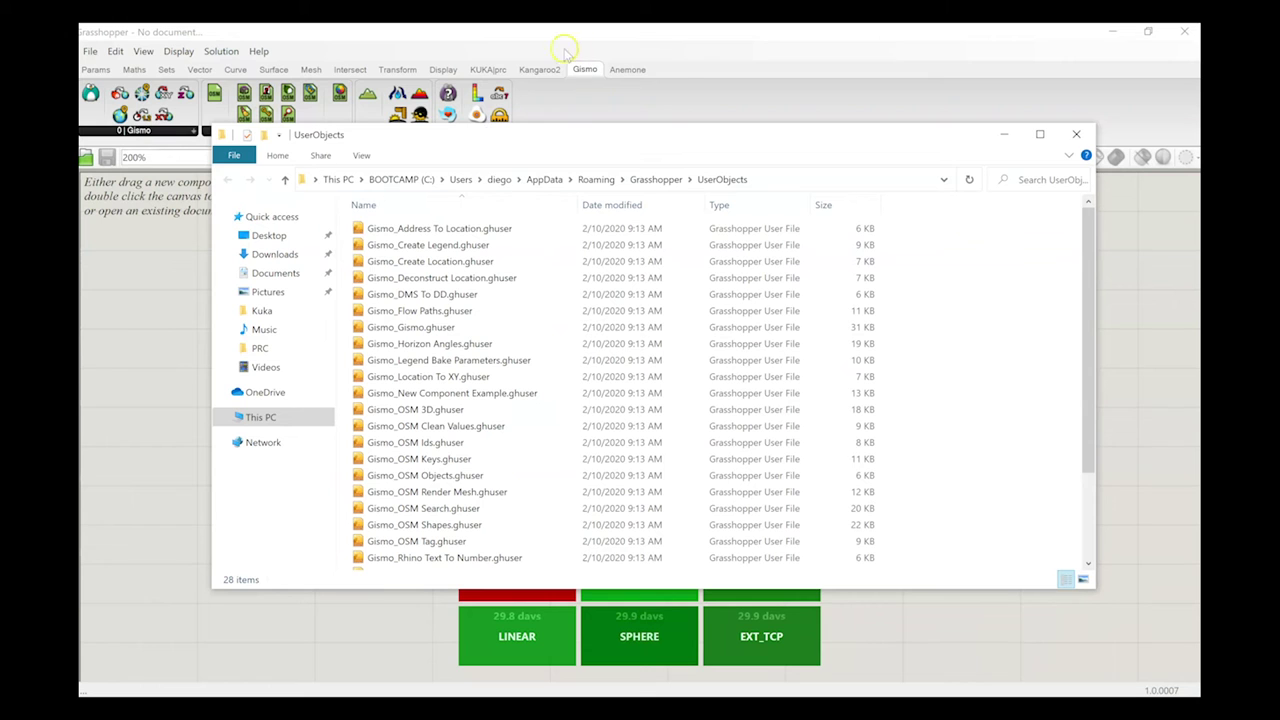
drag(578, 120, 523, 90)
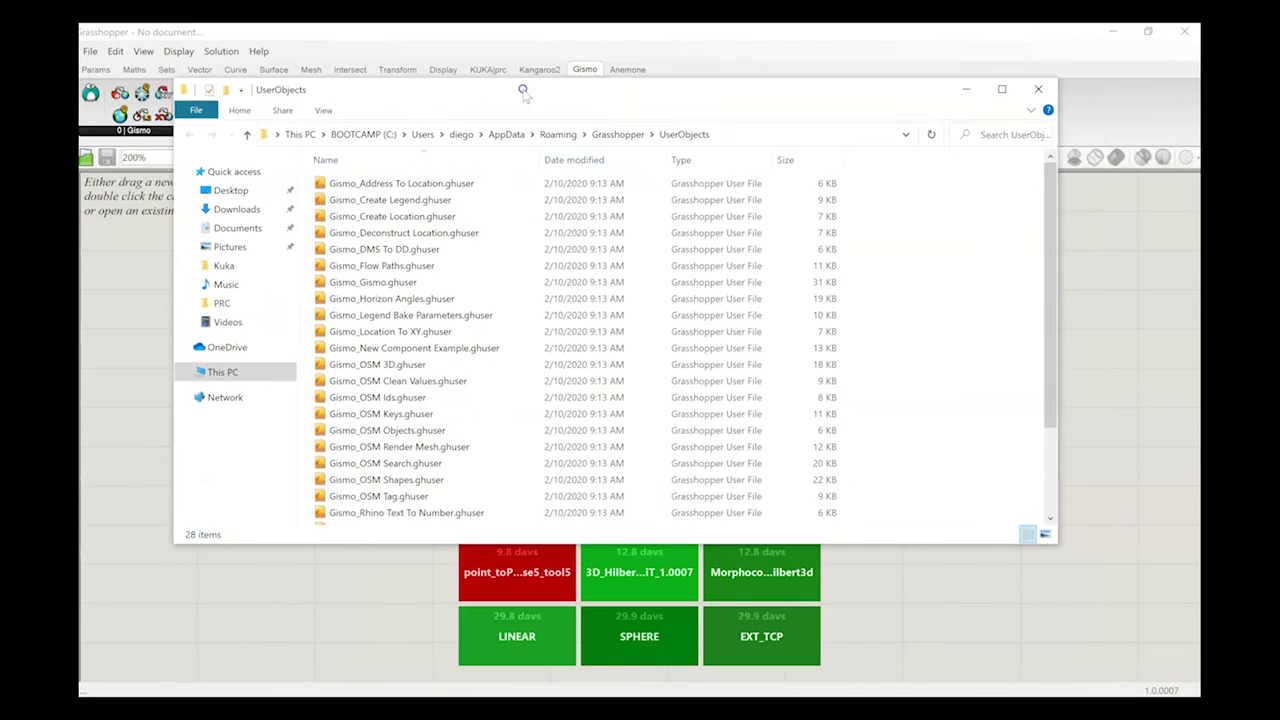
Unblock the Gismo_Address To Location.ghuser file in its file properties and apply the change
click(408, 183)
right_click(408, 183)
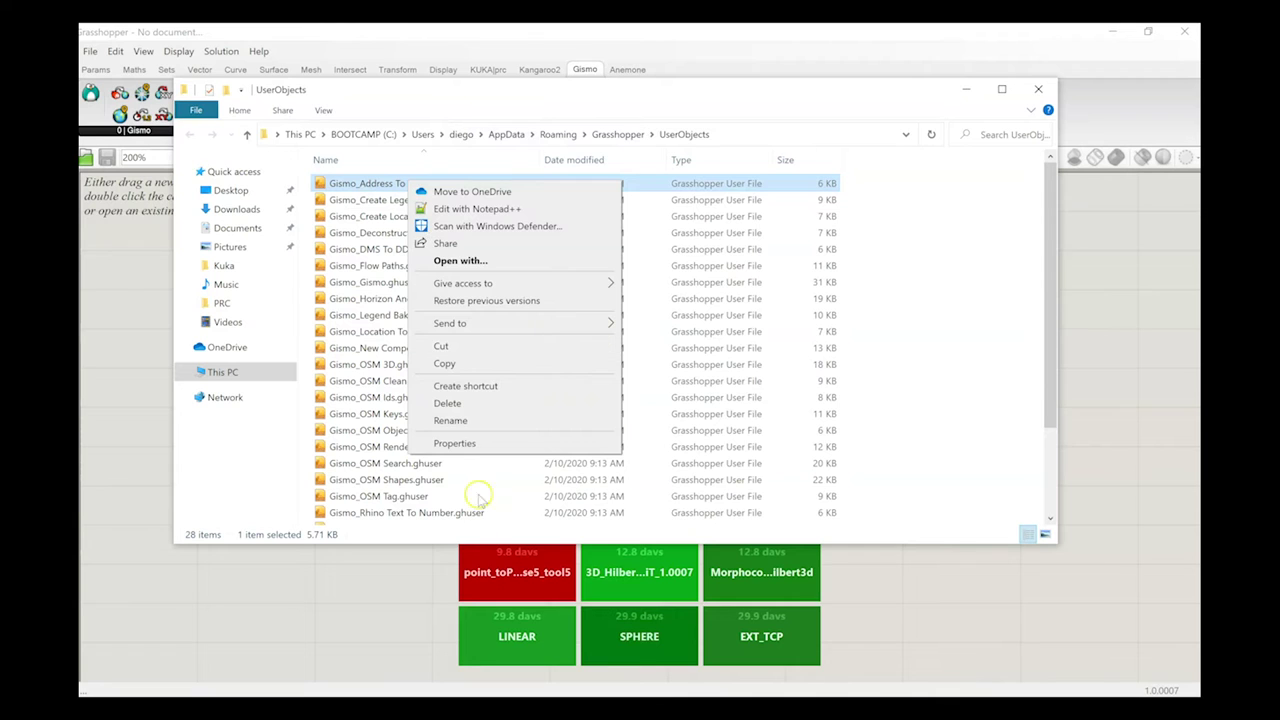
click(478, 444)
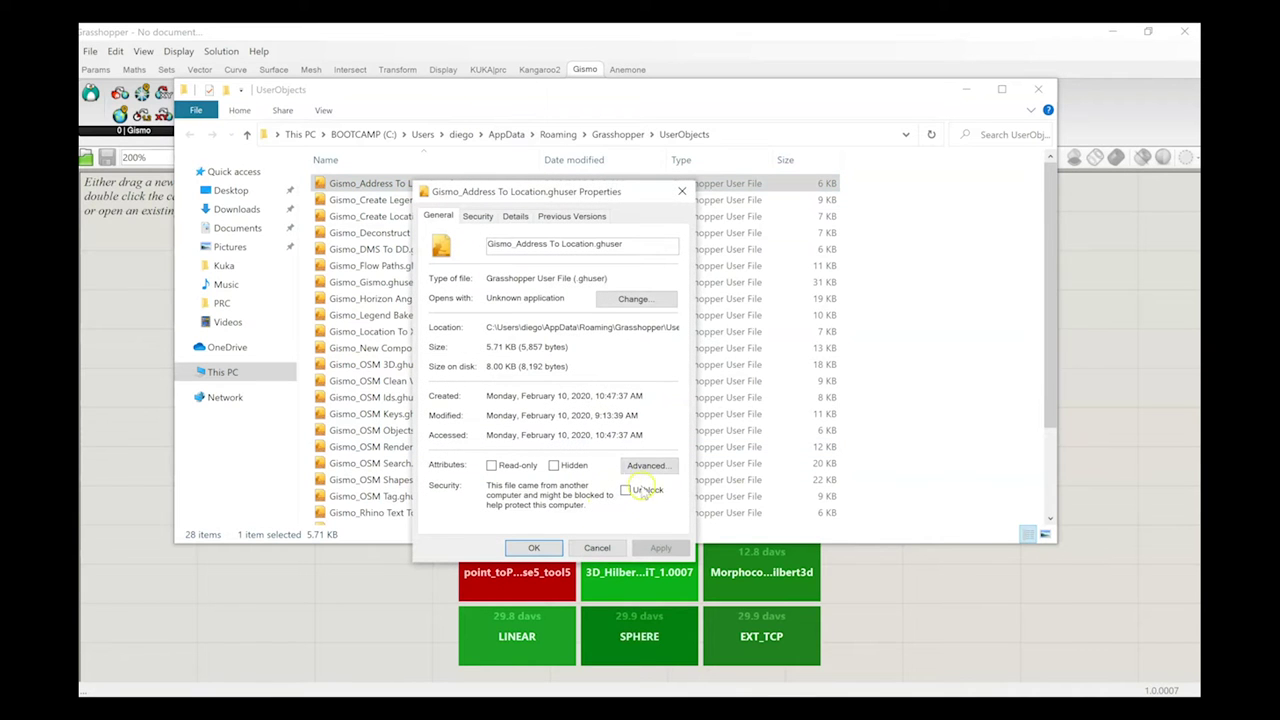
click(626, 490)
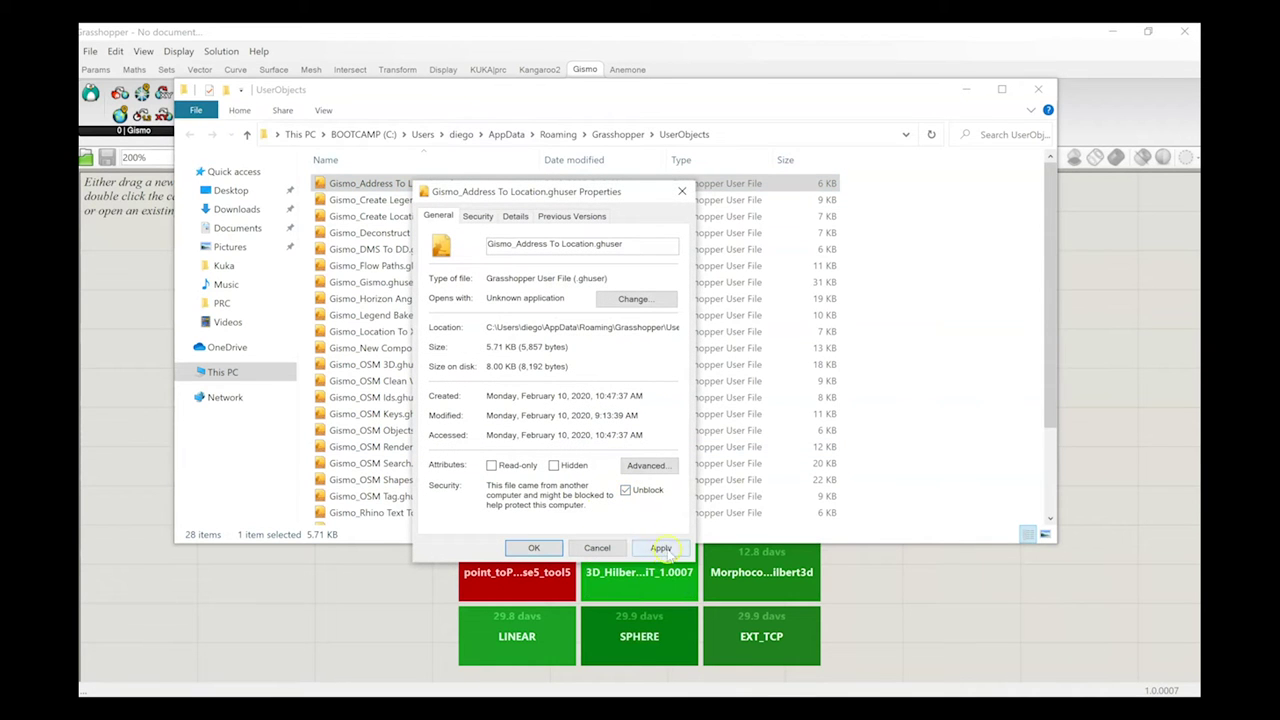
click(660, 547)
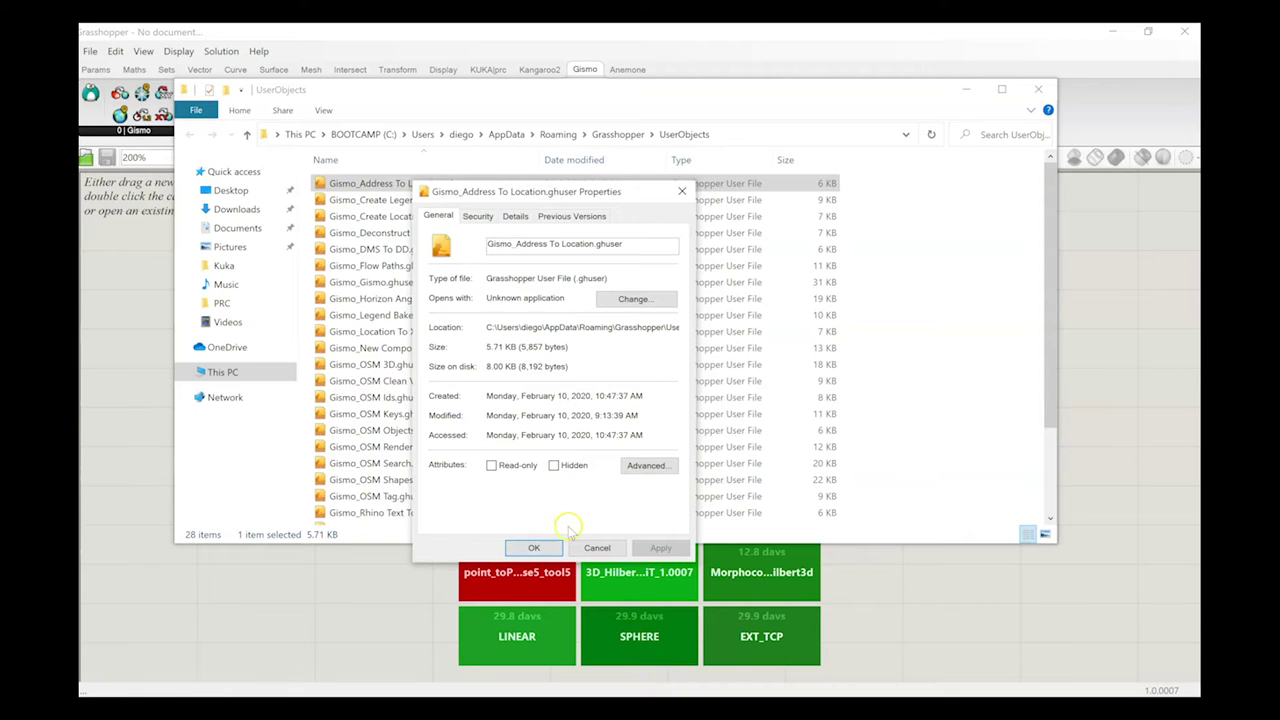
click(534, 547)
Unblock the Gismo_Create Legend.ghuser file in its file properties and close the UserObjects folder
right_click(344, 202)
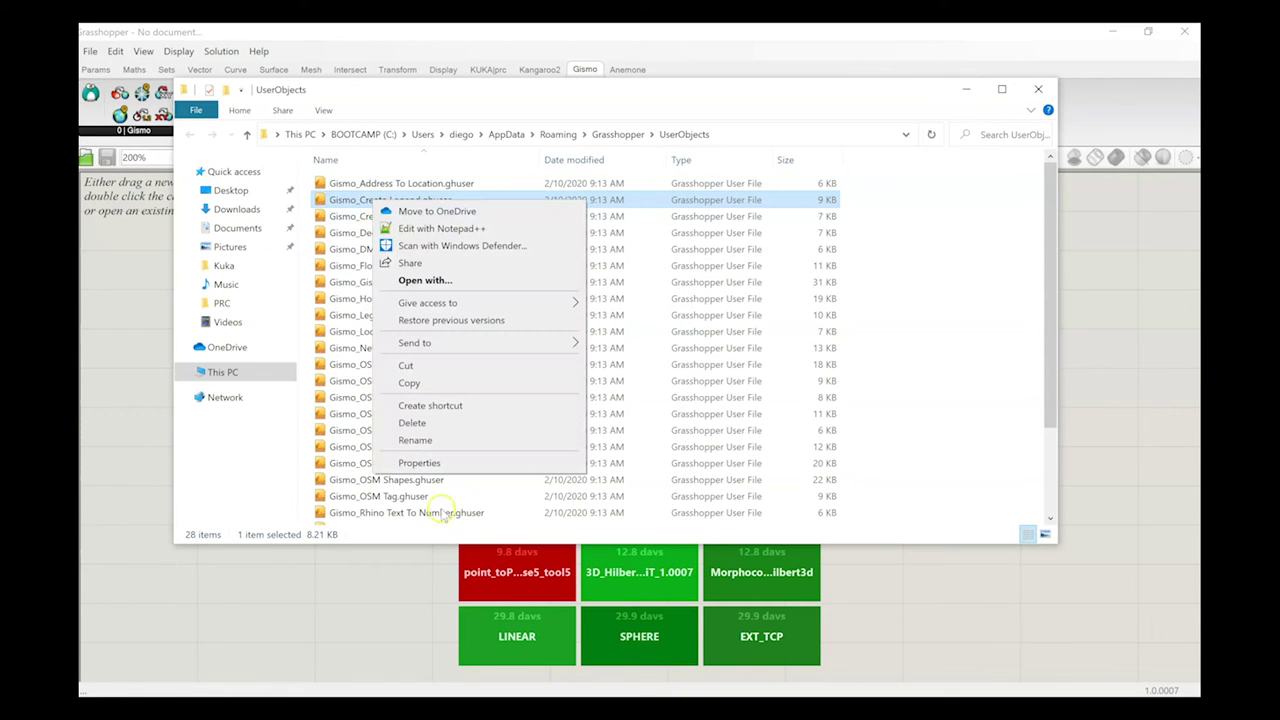
click(430, 463)
click(590, 510)
click(624, 567)
click(498, 567)
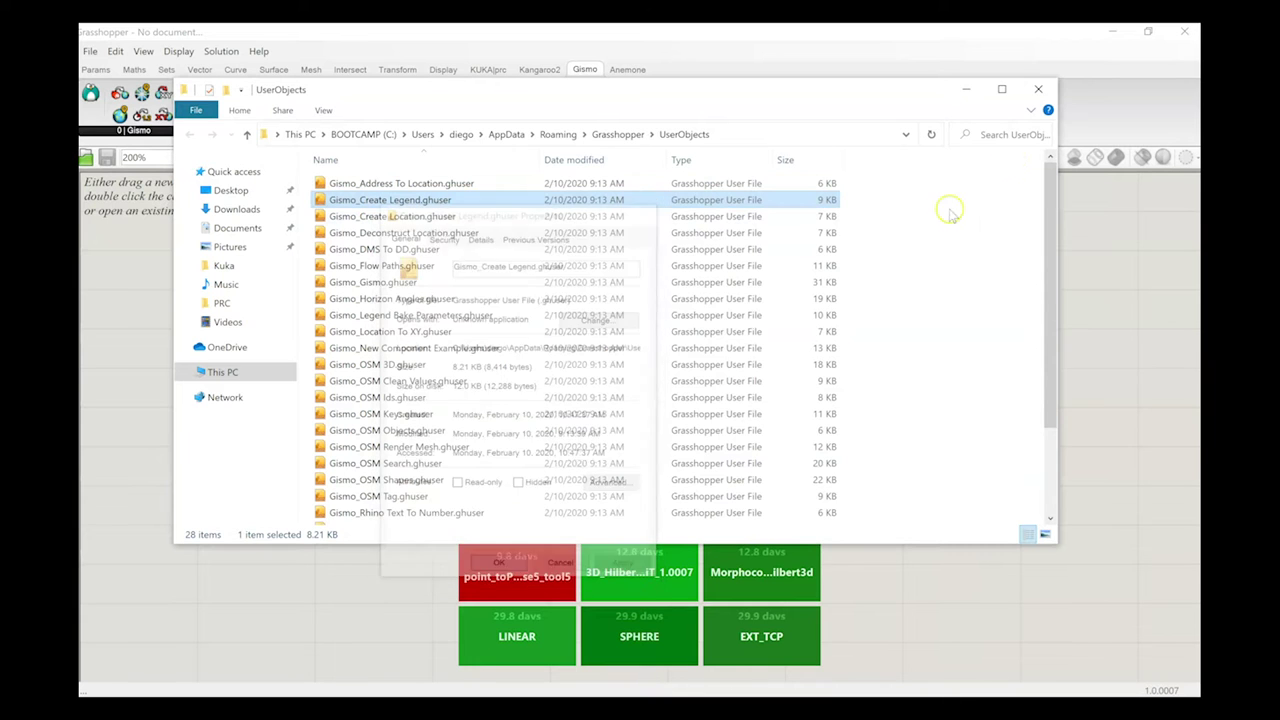
click(1038, 89)
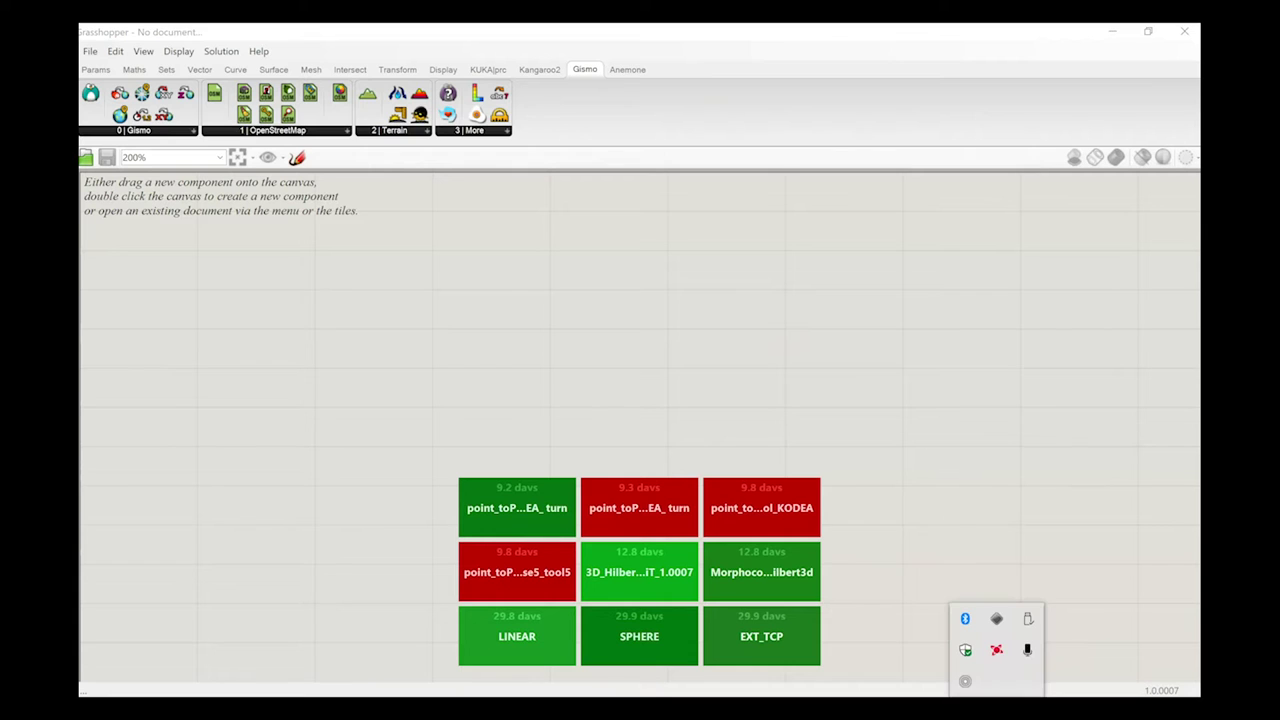
Look over the Gismo definition named place and create a new Grasshopper document
click(965, 681)
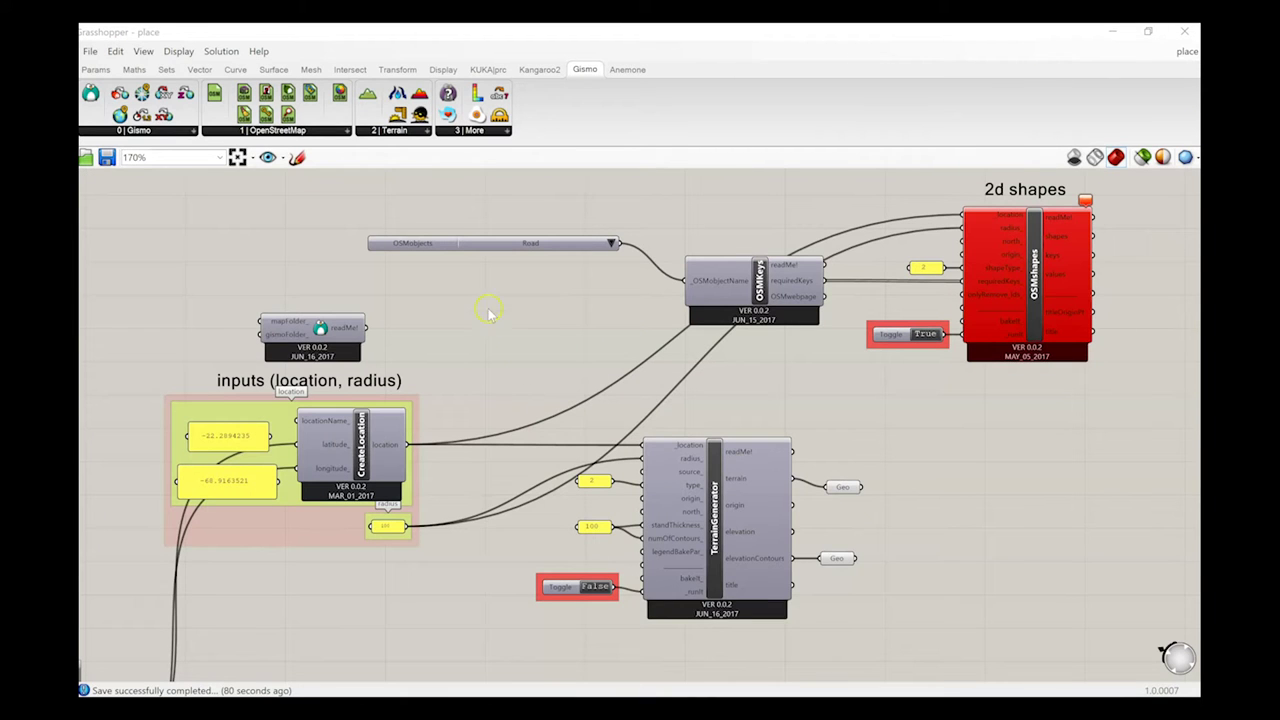
right_drag(526, 301, 502, 348)
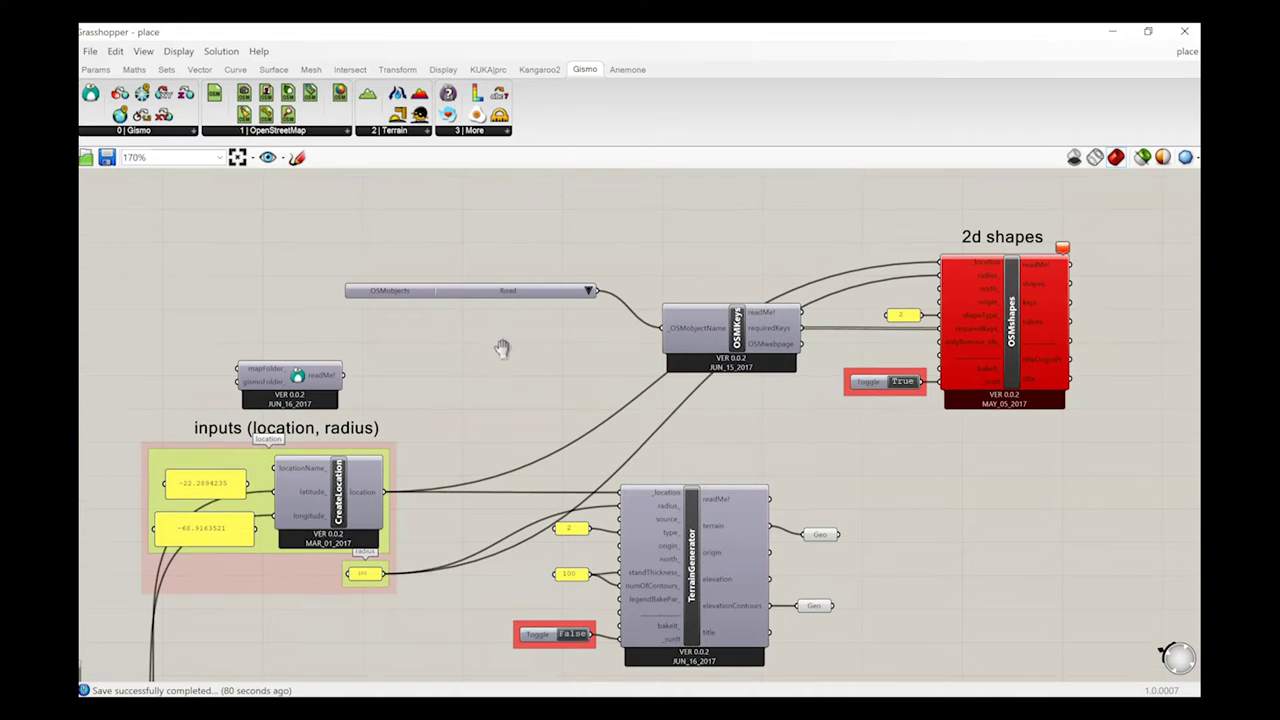
right_drag(455, 410, 485, 351)
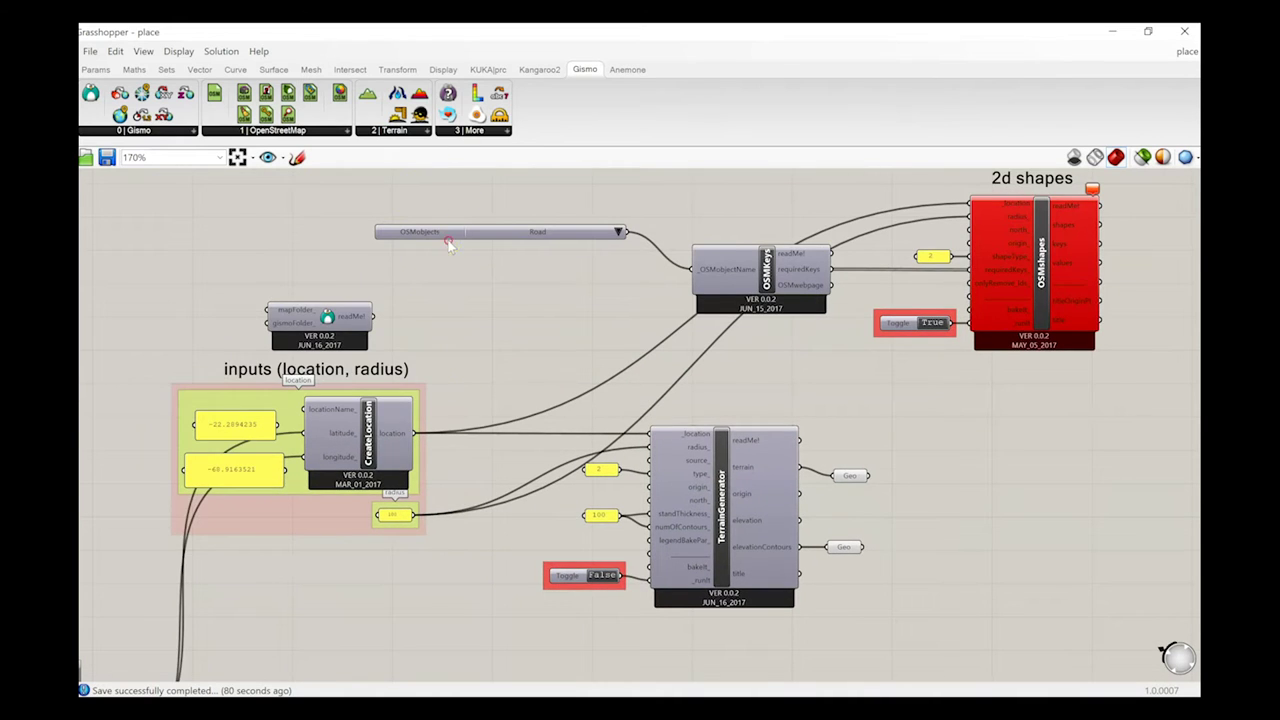
right_drag(450, 246, 434, 322)
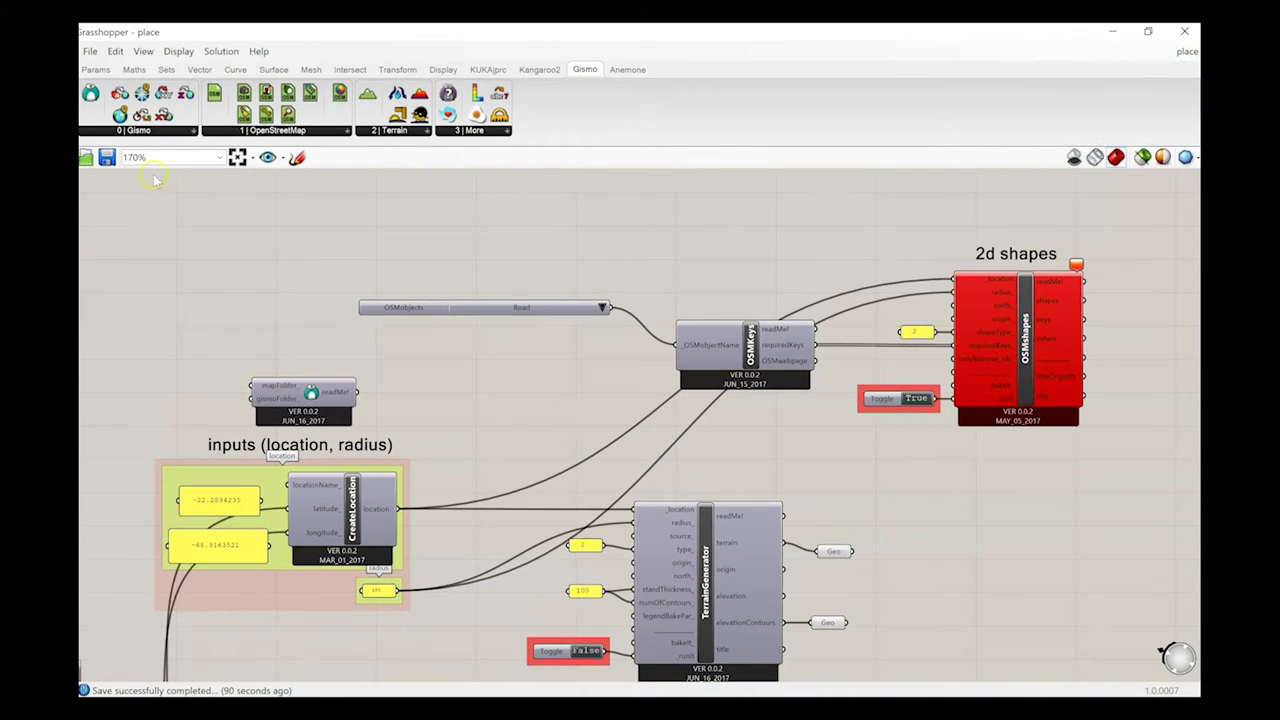
click(86, 48)
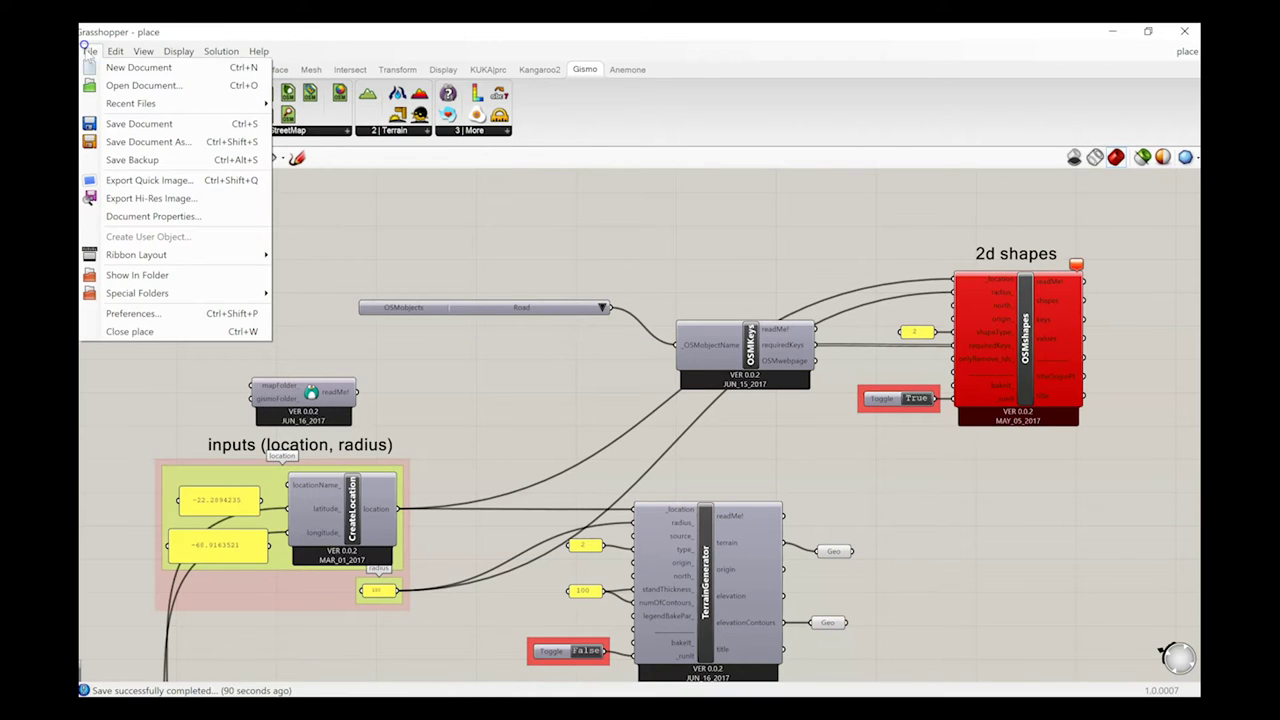
click(110, 68)
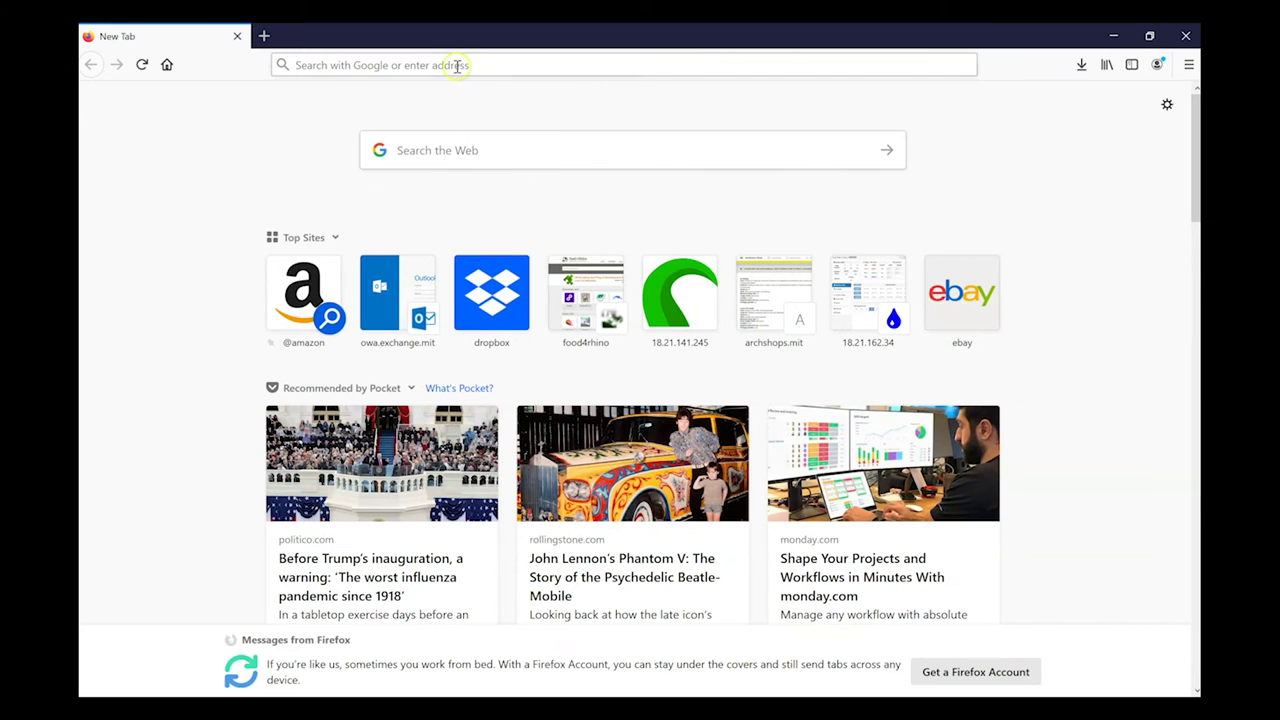
Switch to Firefox and open map.google.com
click(449, 64)
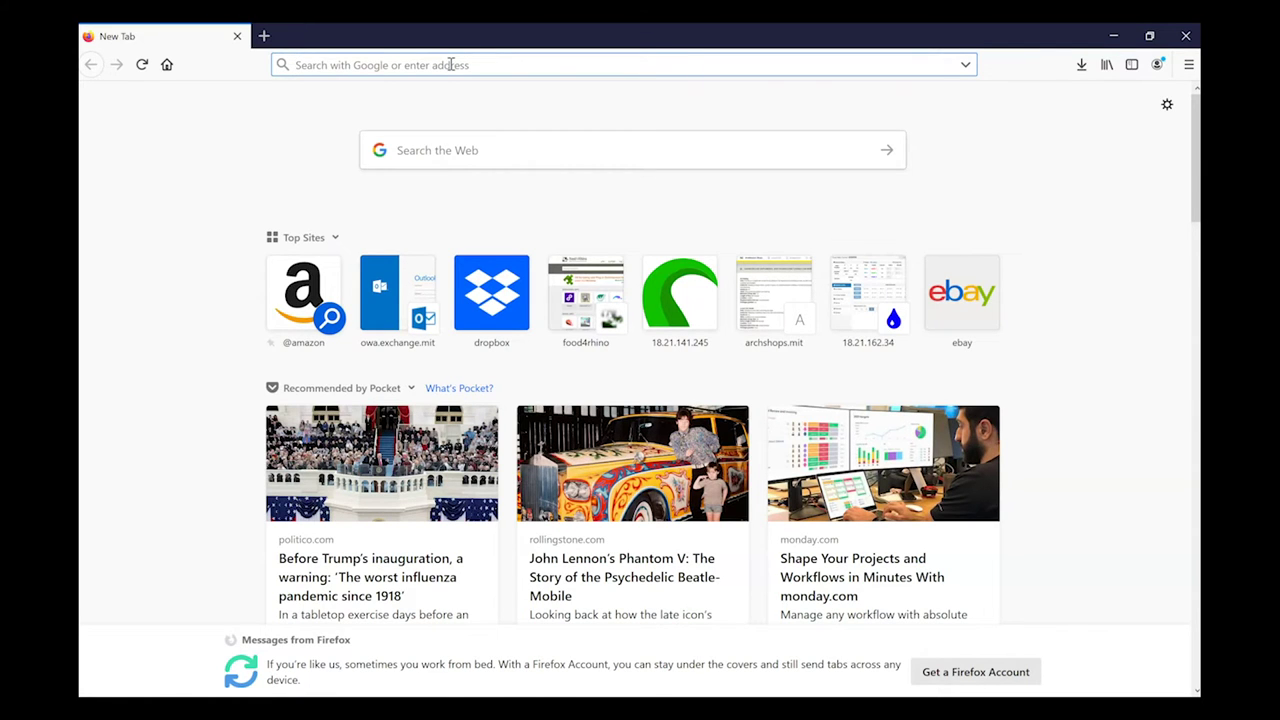
text(map)
key(Delete)
text(.go)
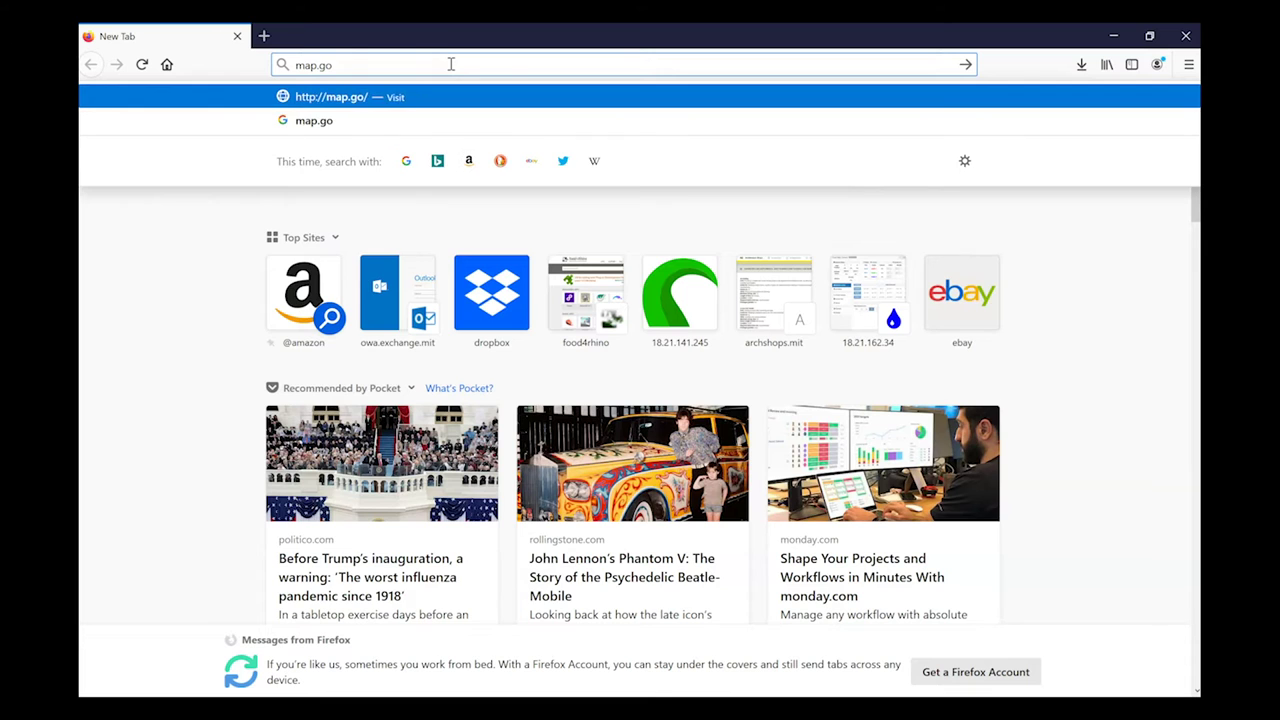
text(ogle.com)
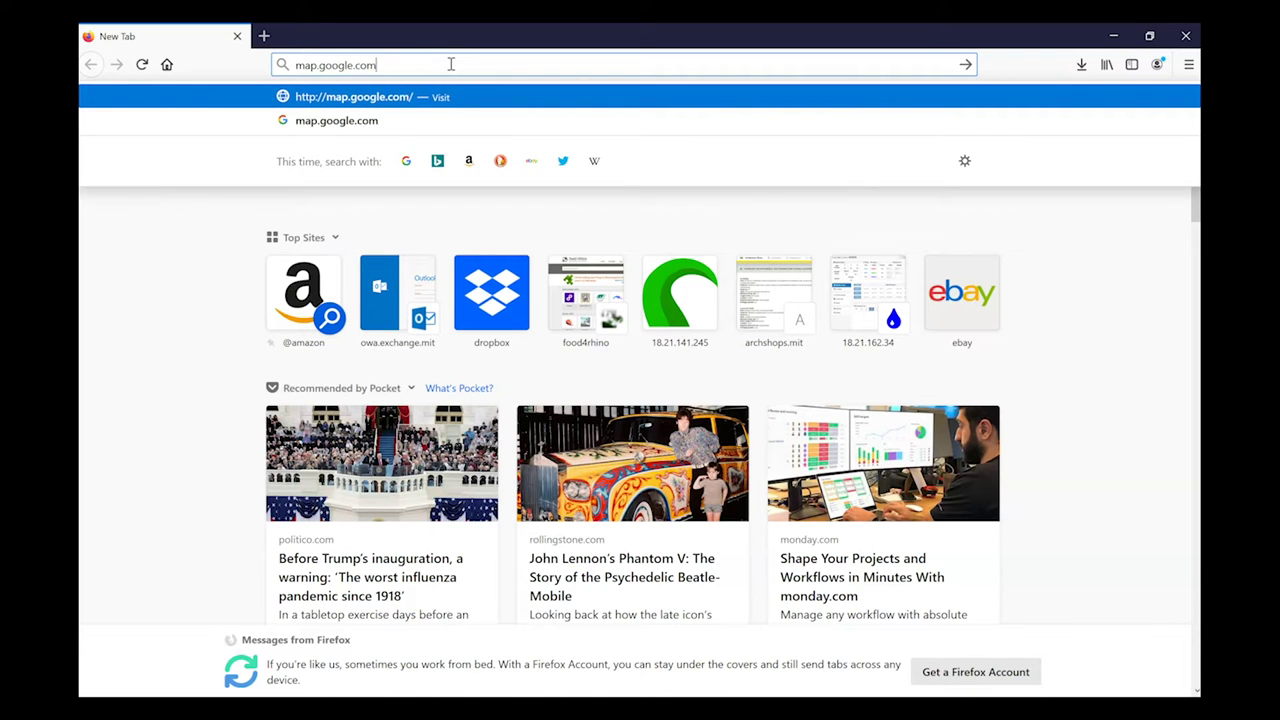
key(Return)
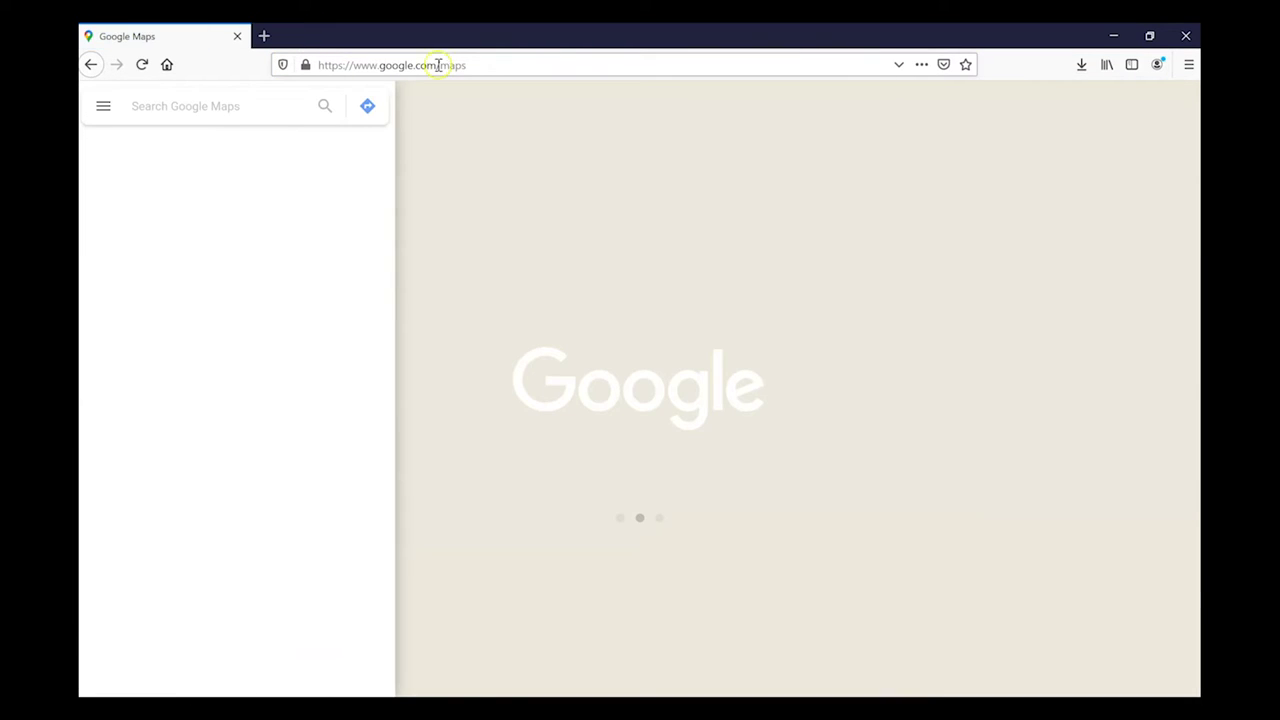
Search Google Maps for "calama"
click(275, 107)
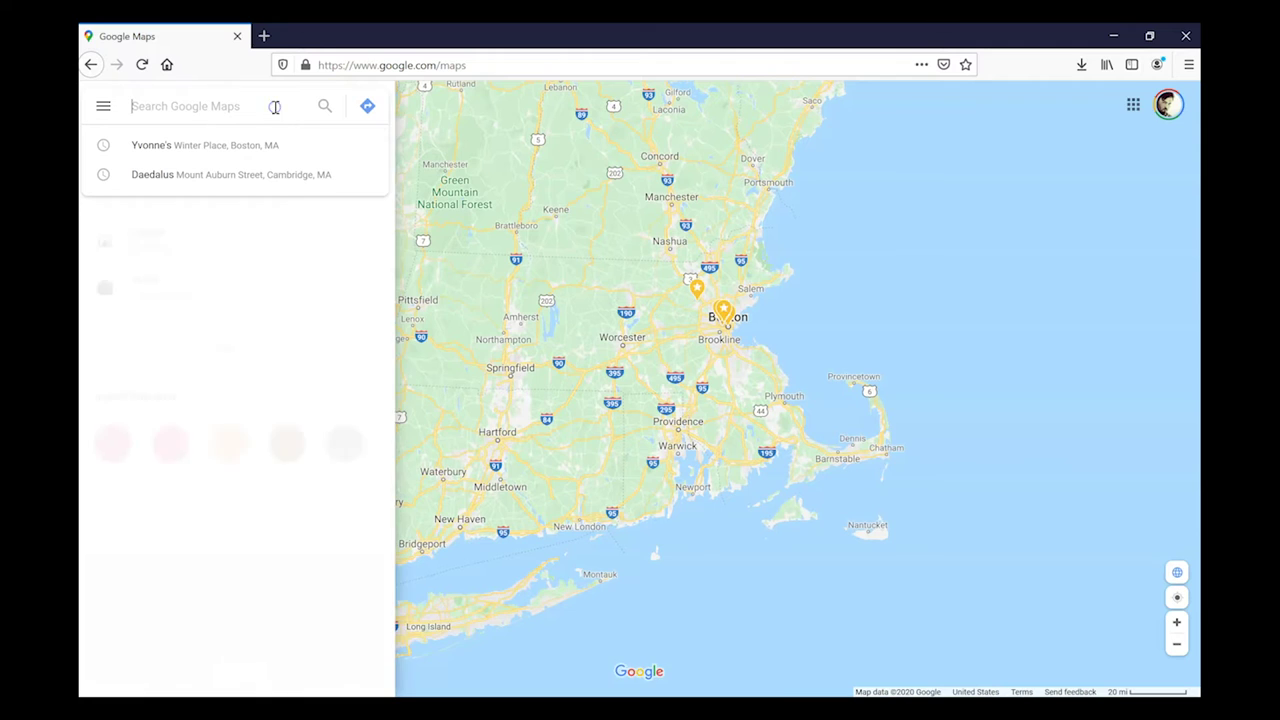
drag(652, 374, 937, 257)
scroll(937, 257, down, 3)
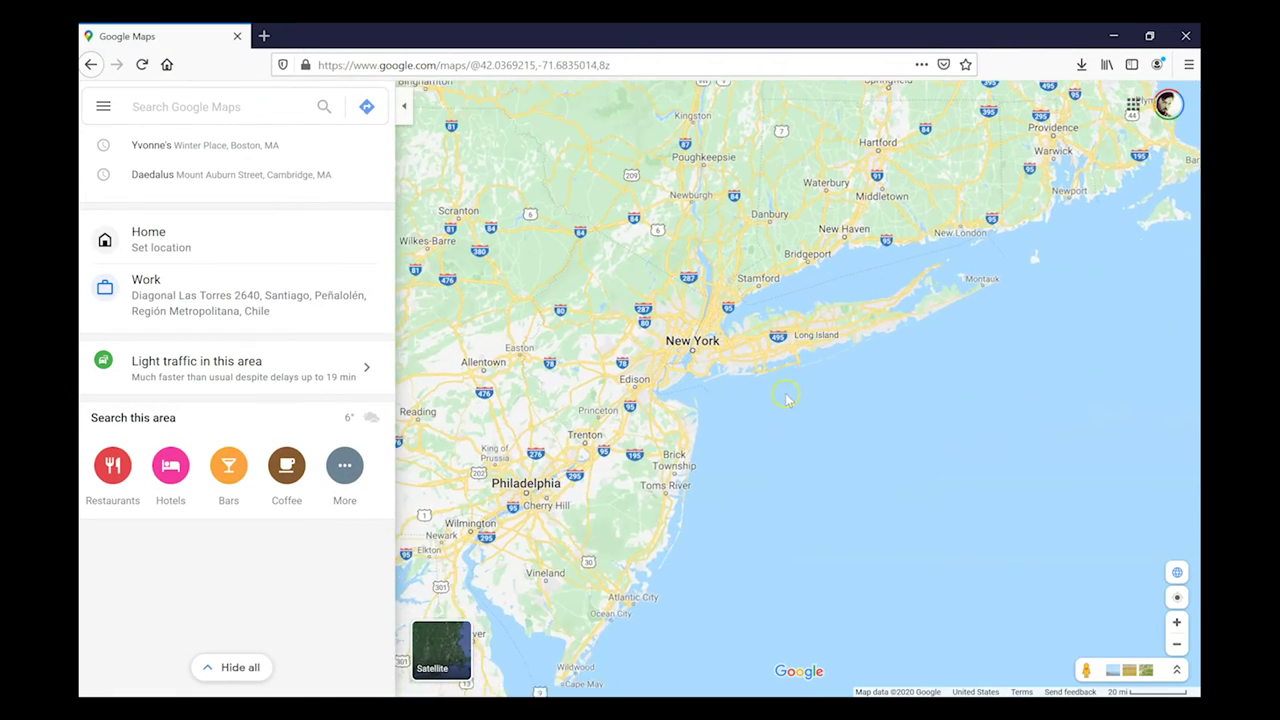
drag(531, 511, 740, 482)
click(222, 106)
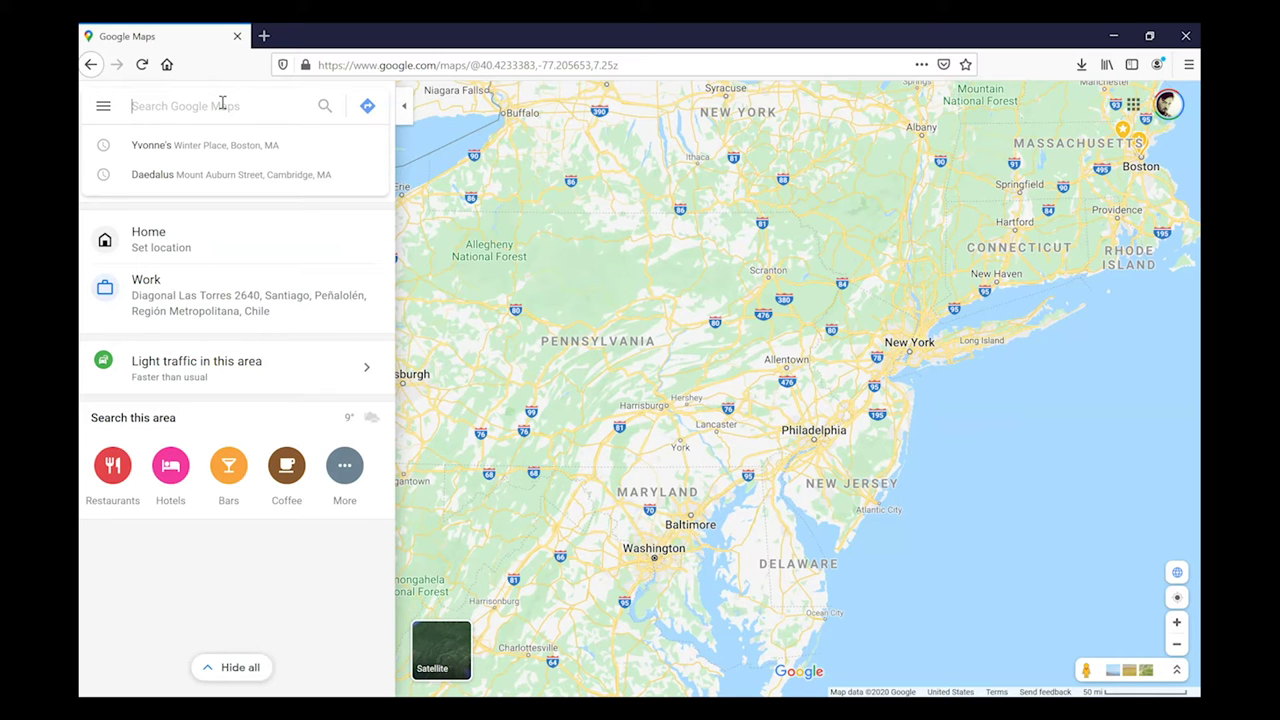
text(alama)
key(Return)
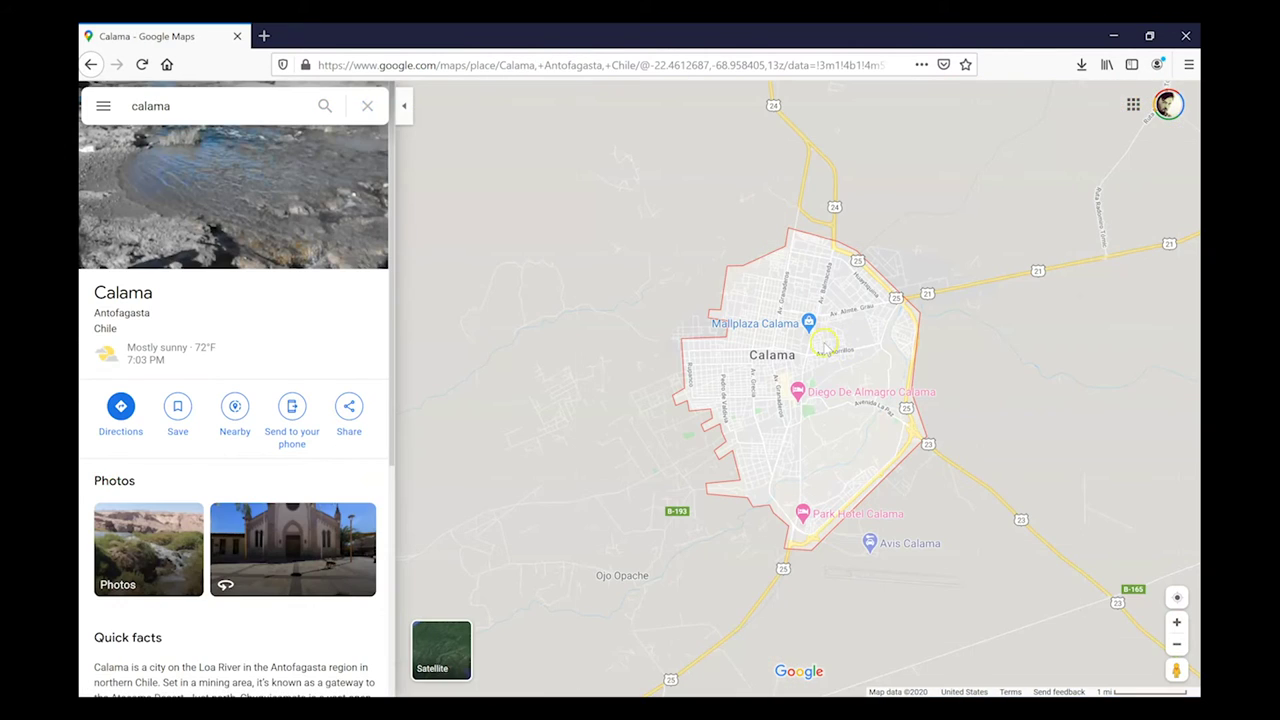
Locate the Chuquicamata mine north of Calama on the map and examine its open pit in satellite imagery
scroll(872, 376, down, 2)
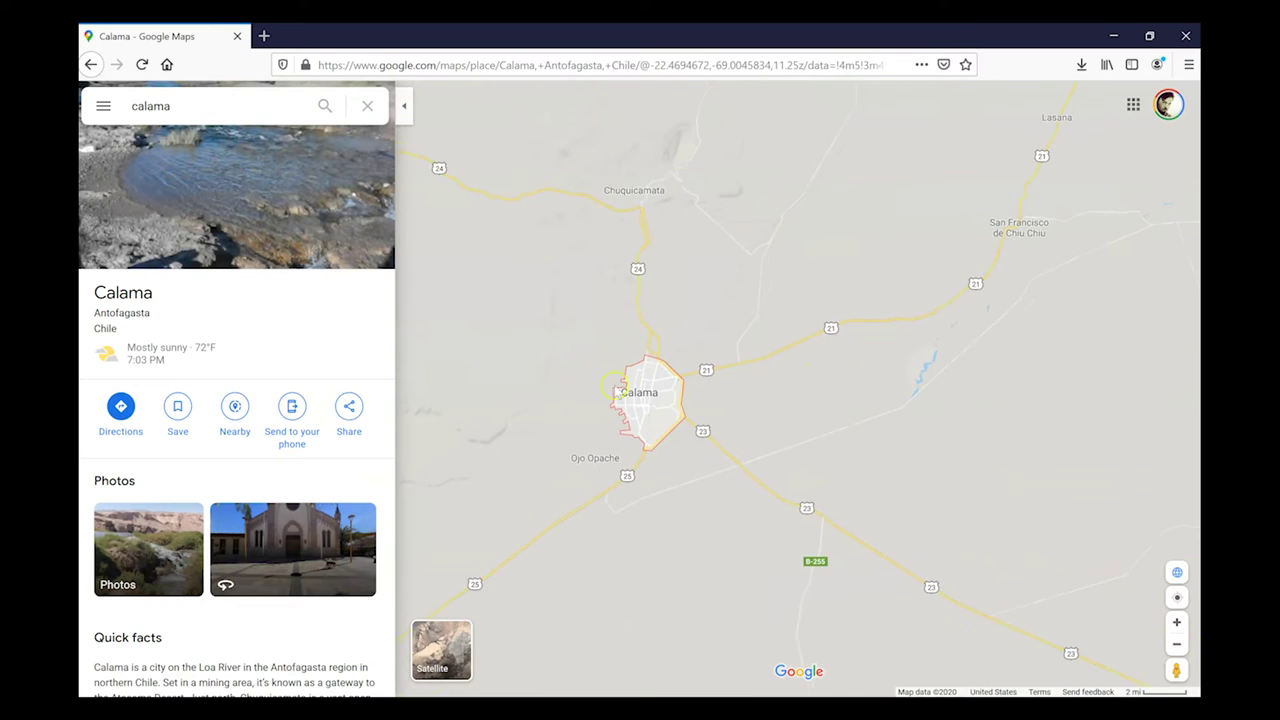
scroll(817, 413, down, 1)
scroll(817, 413, down, 2)
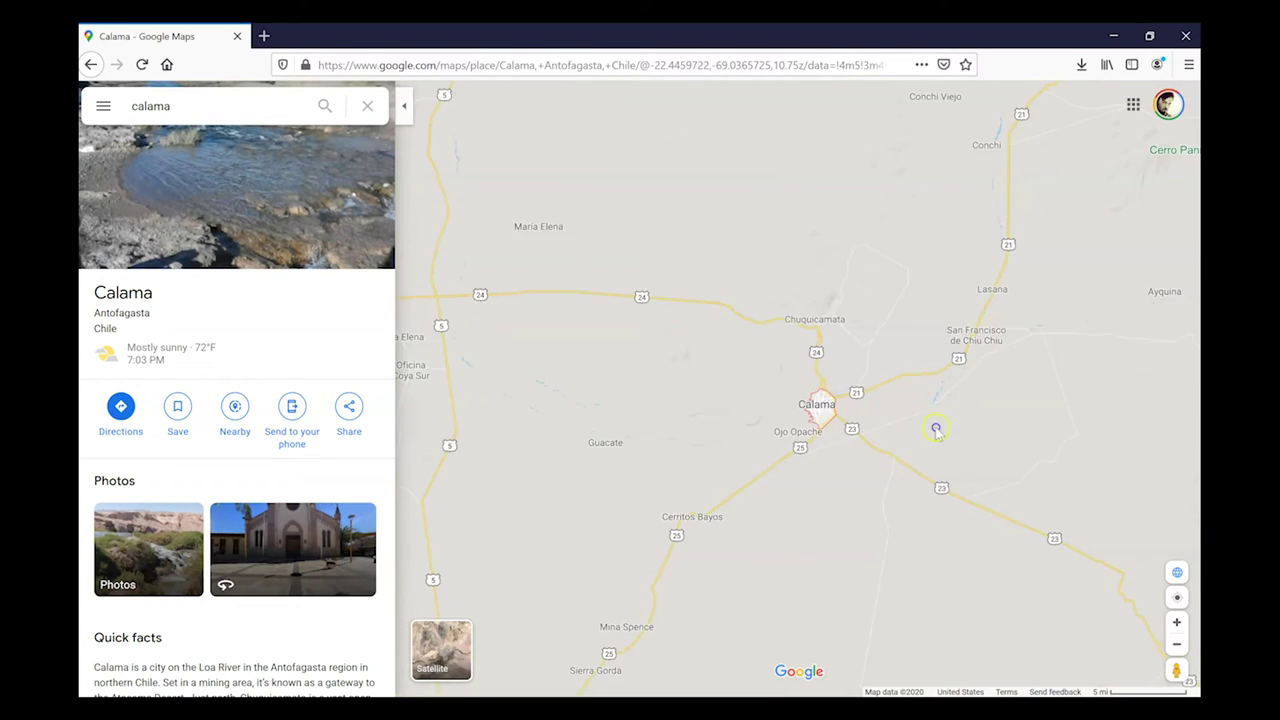
scroll(712, 327, up, 4)
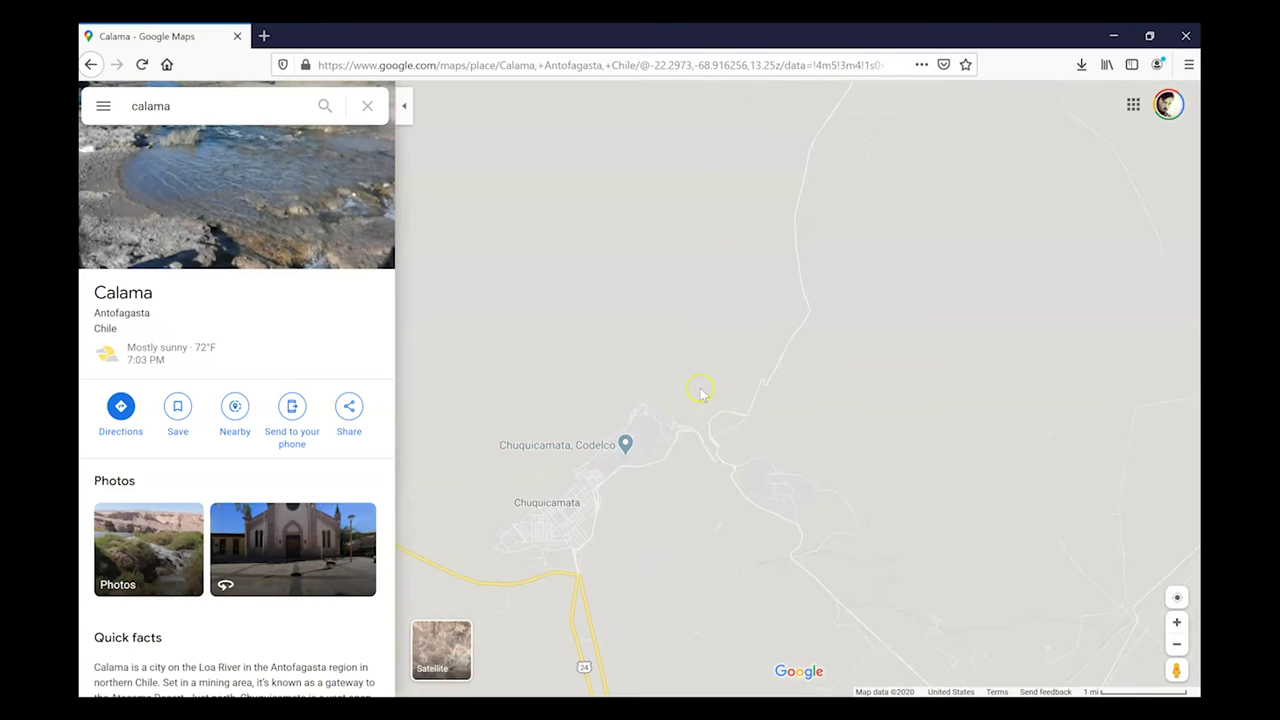
scroll(700, 352, down, 1)
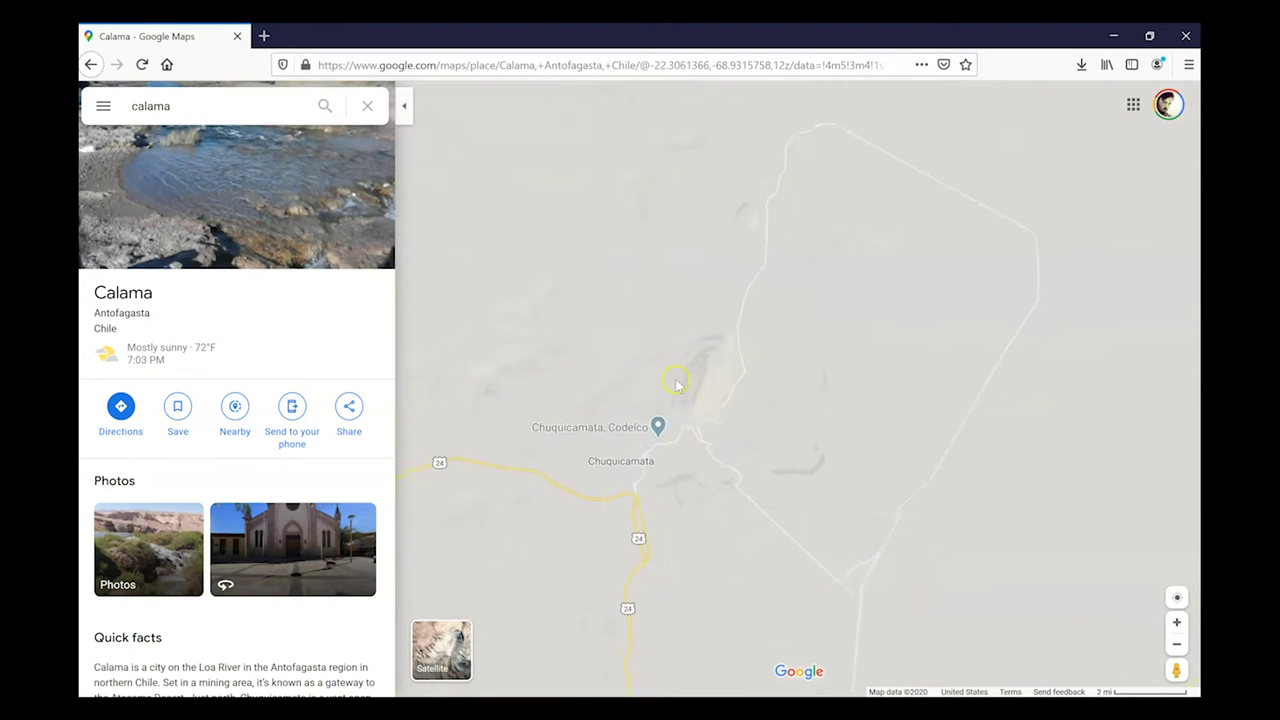
scroll(709, 391, up, 3)
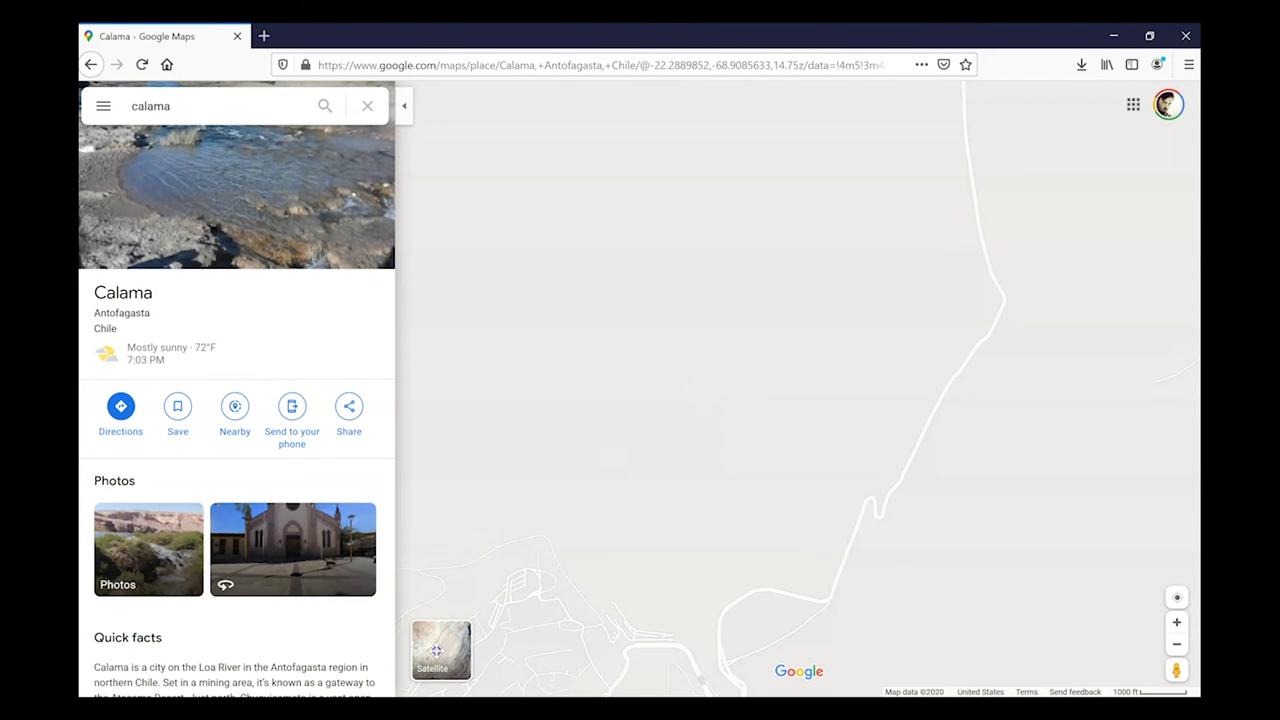
click(425, 640)
scroll(805, 290, down, 2)
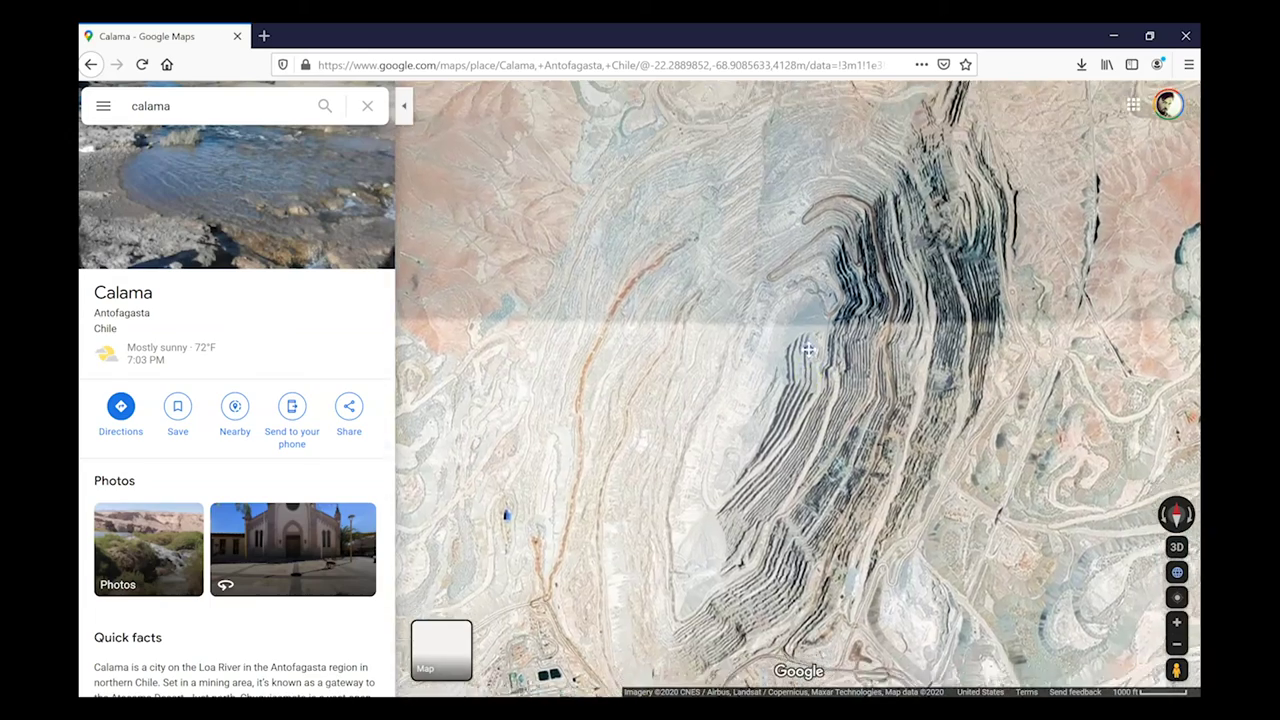
scroll(787, 373, up, 1)
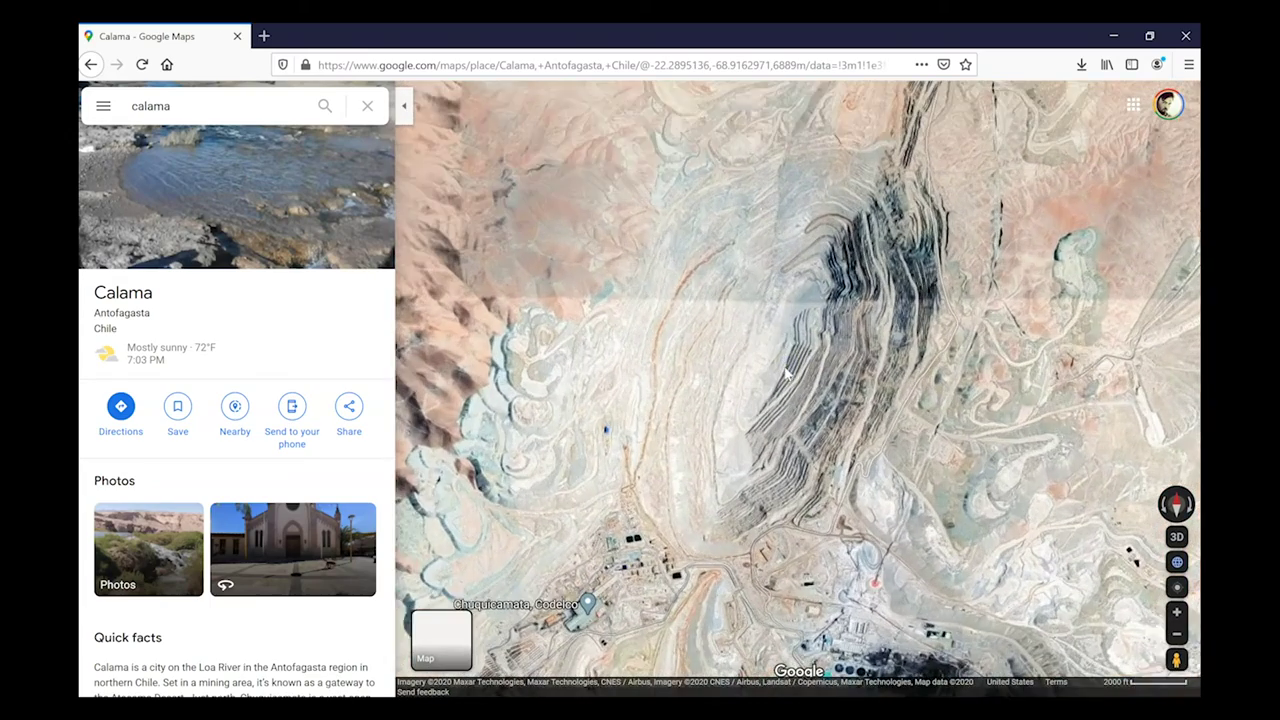
click(875, 318)
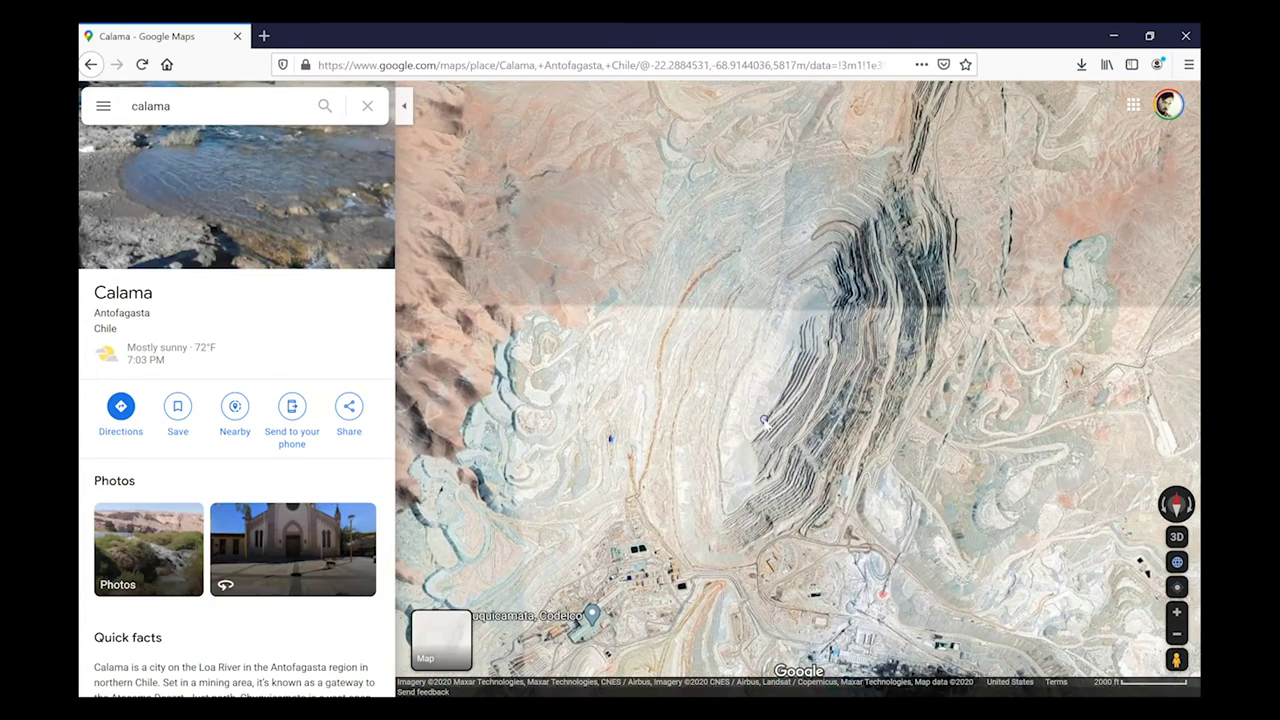
drag(875, 318, 867, 326)
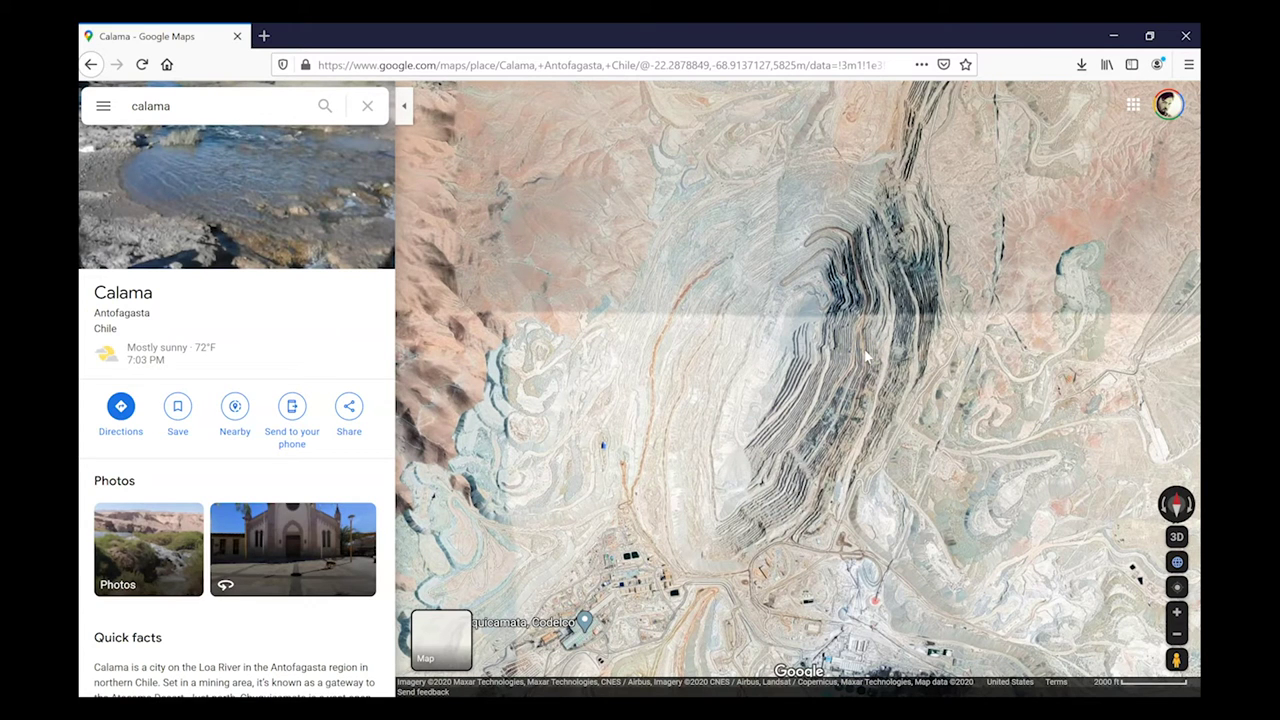
Close the Calama place details and frame the Chuquicamata open pit at the centre of the satellite map
drag(850, 350, 854, 366)
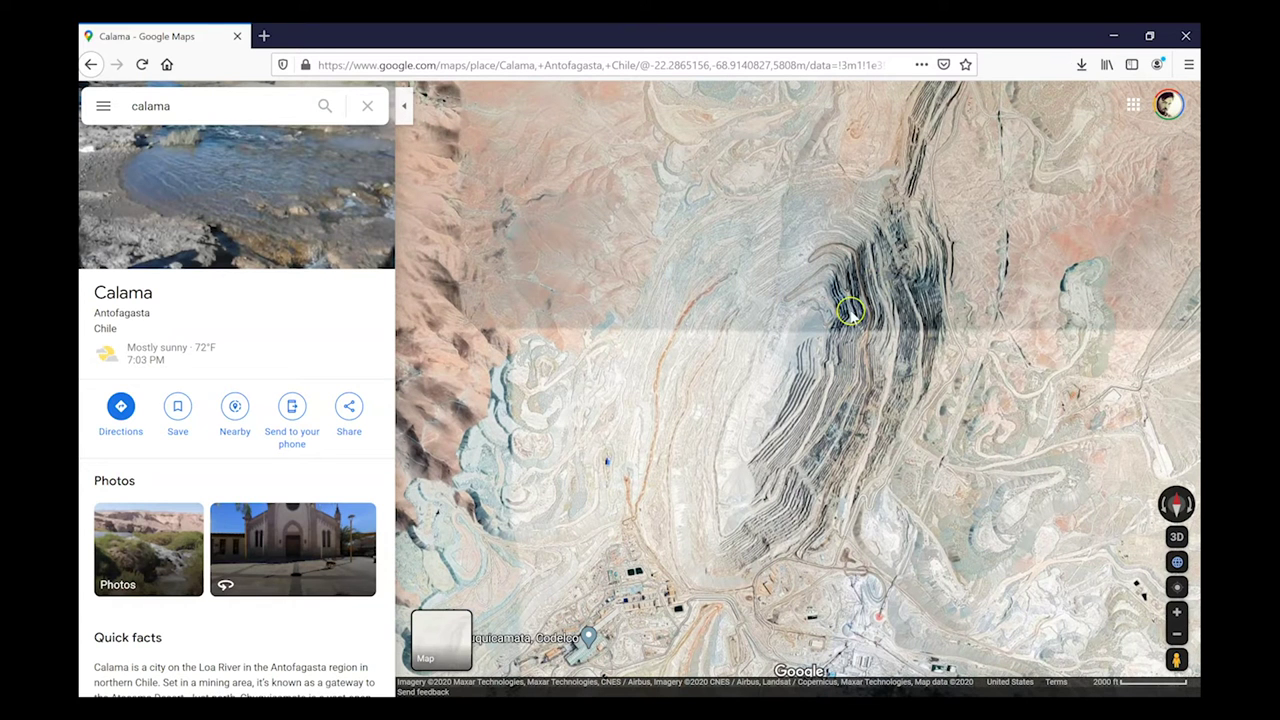
drag(700, 490, 702, 514)
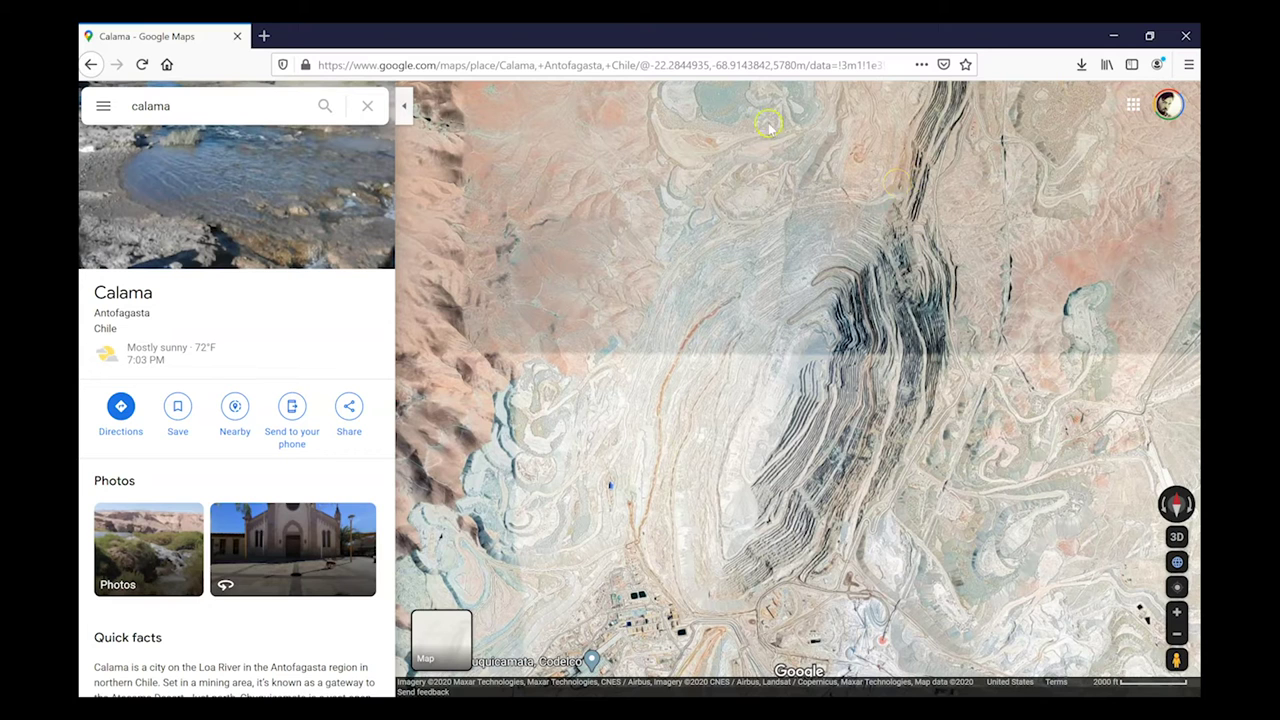
click(770, 66)
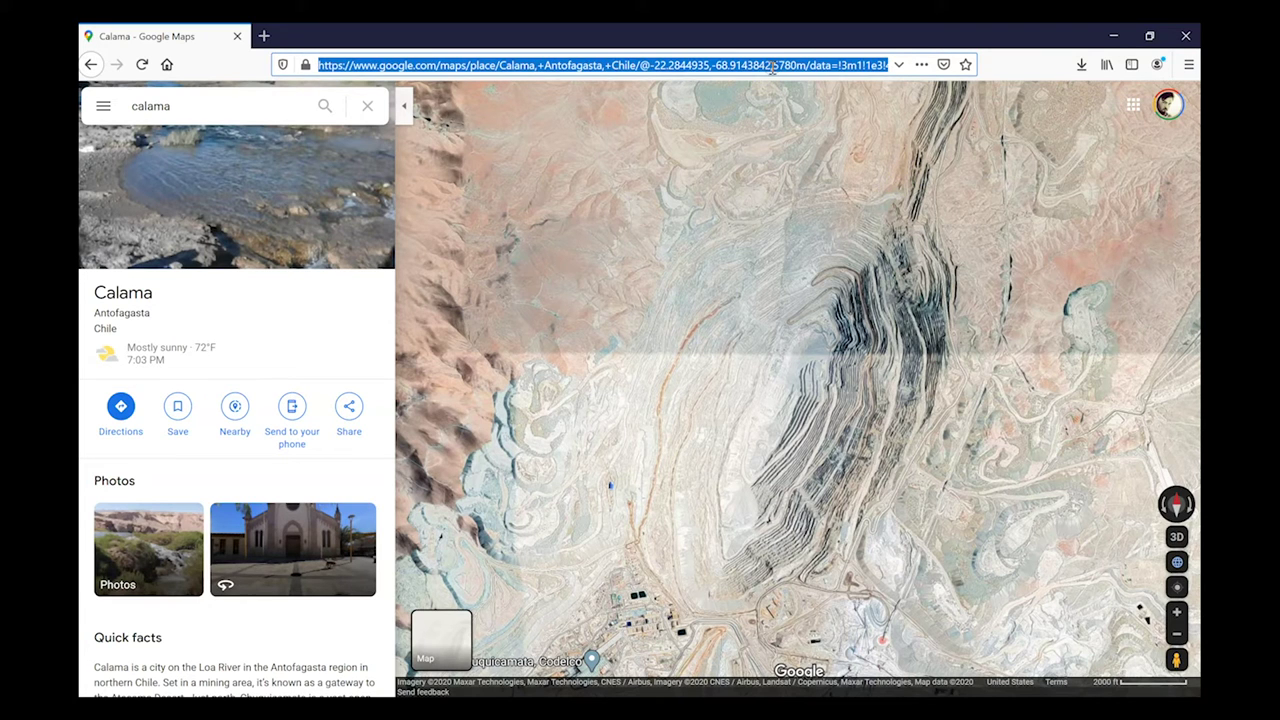
click(729, 65)
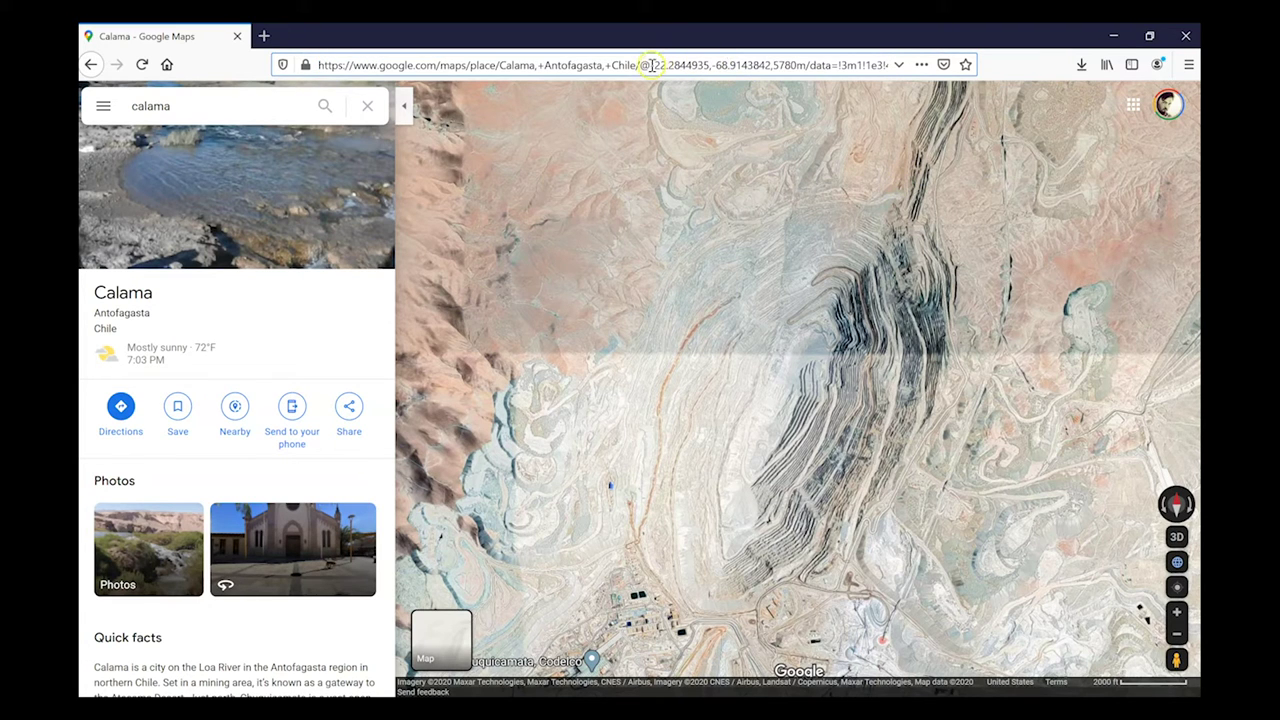
click(403, 105)
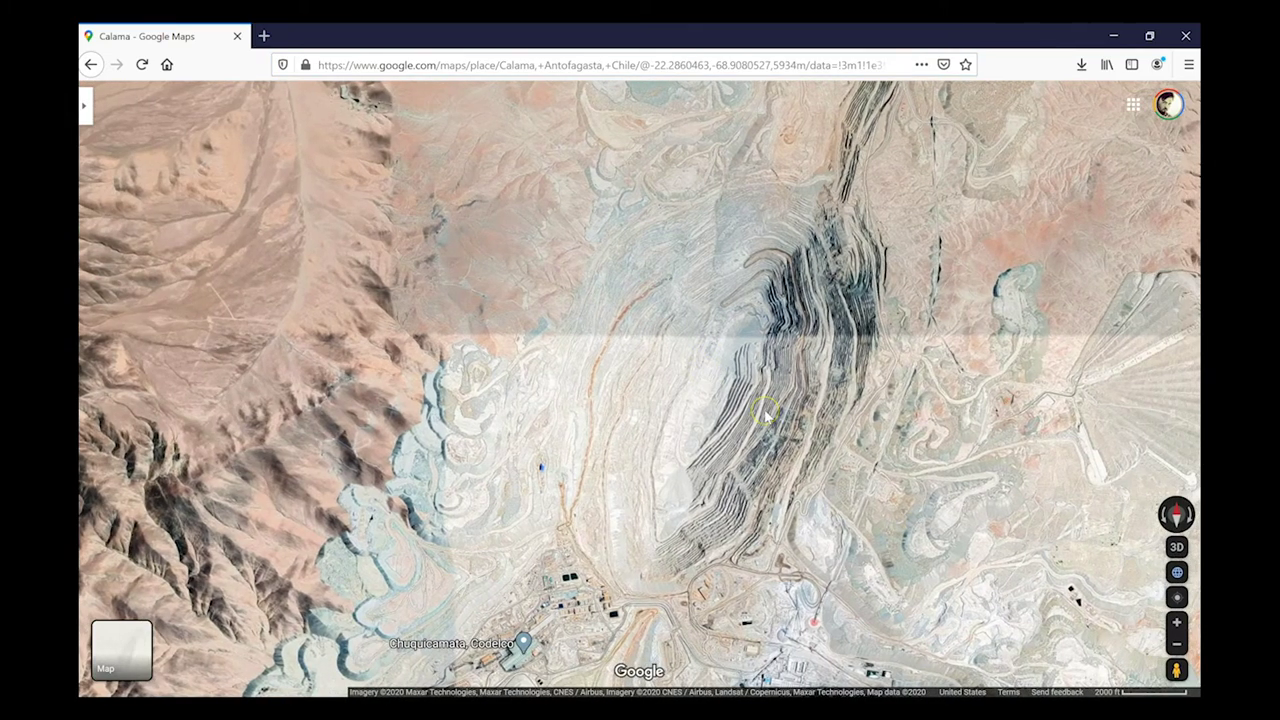
drag(820, 362, 780, 346)
scroll(716, 407, up, 2)
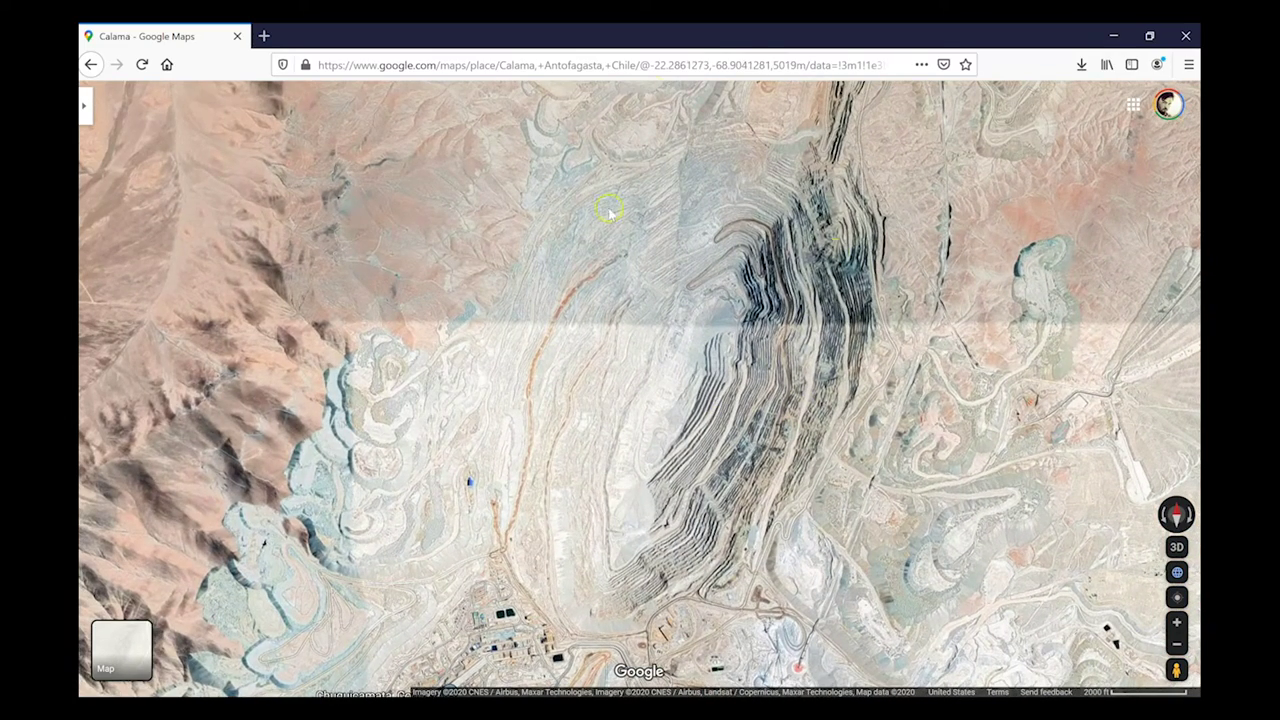
Copy the latitude and longitude -22.2861273,-68.9041281 from the map page's web address
click(710, 66)
click(648, 65)
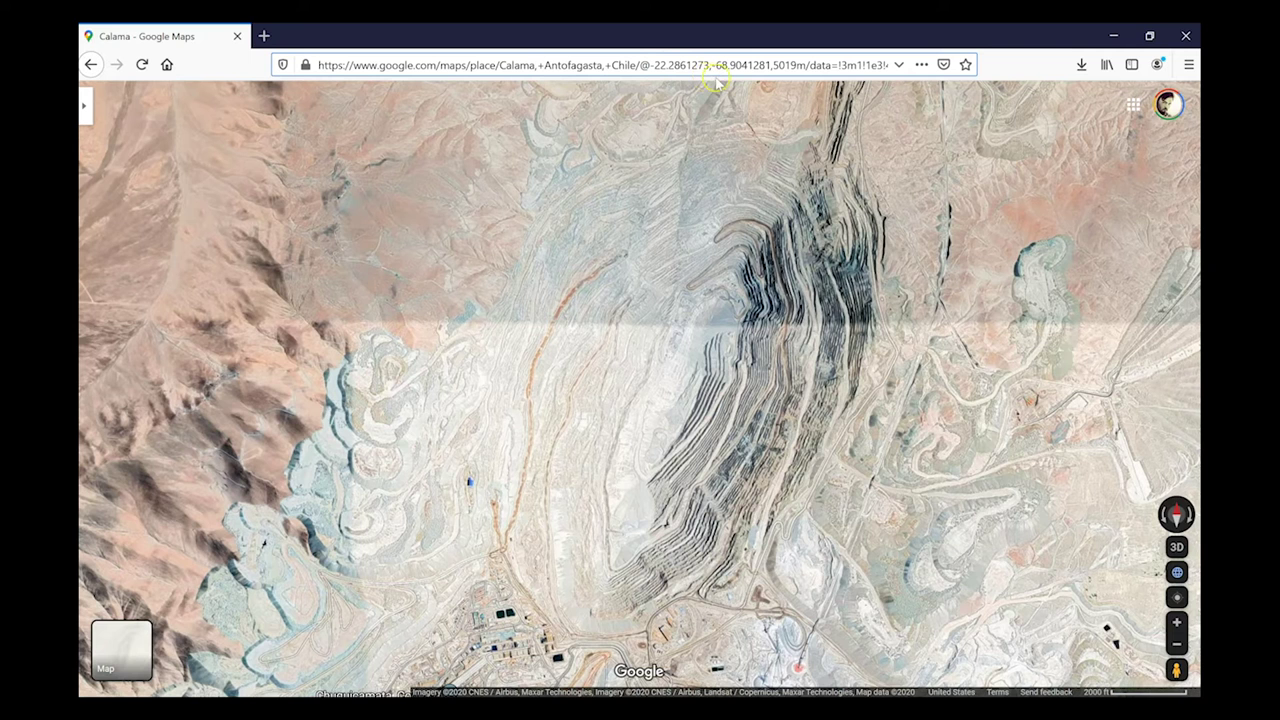
click(652, 65)
drag(657, 63, 762, 60)
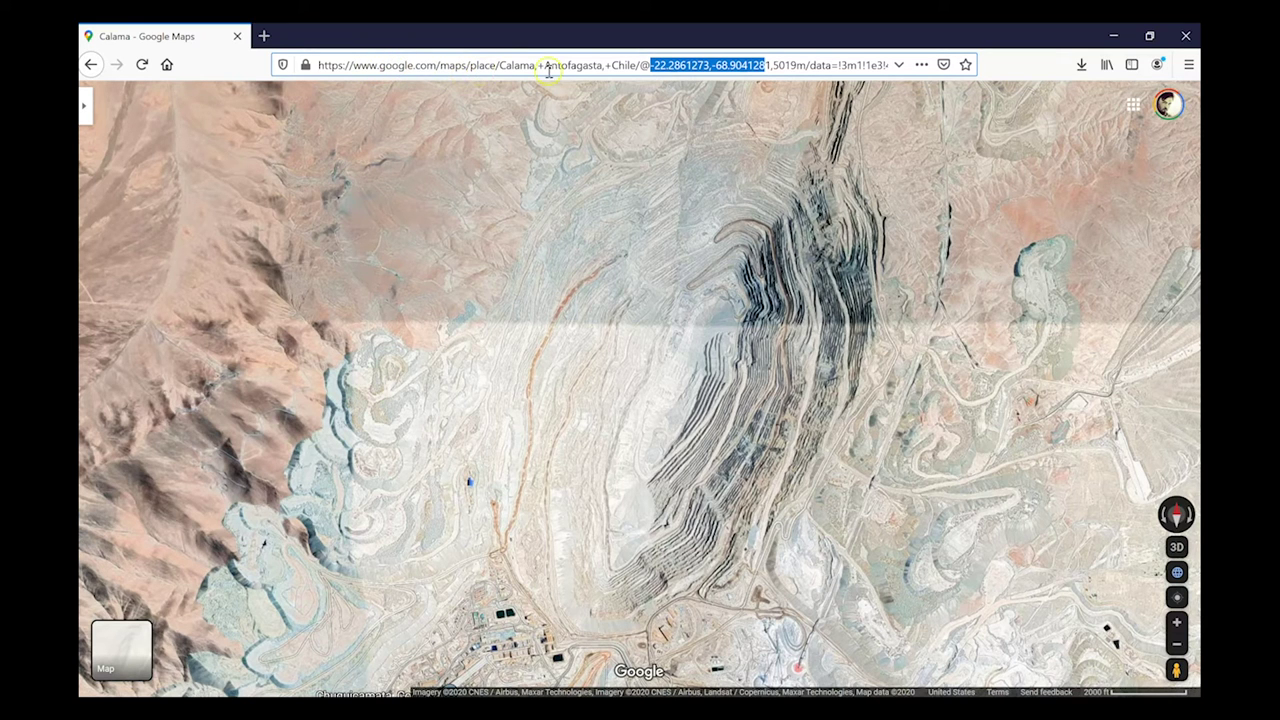
click(651, 65)
drag(651, 65, 772, 65)
right_click(724, 65)
click(760, 114)
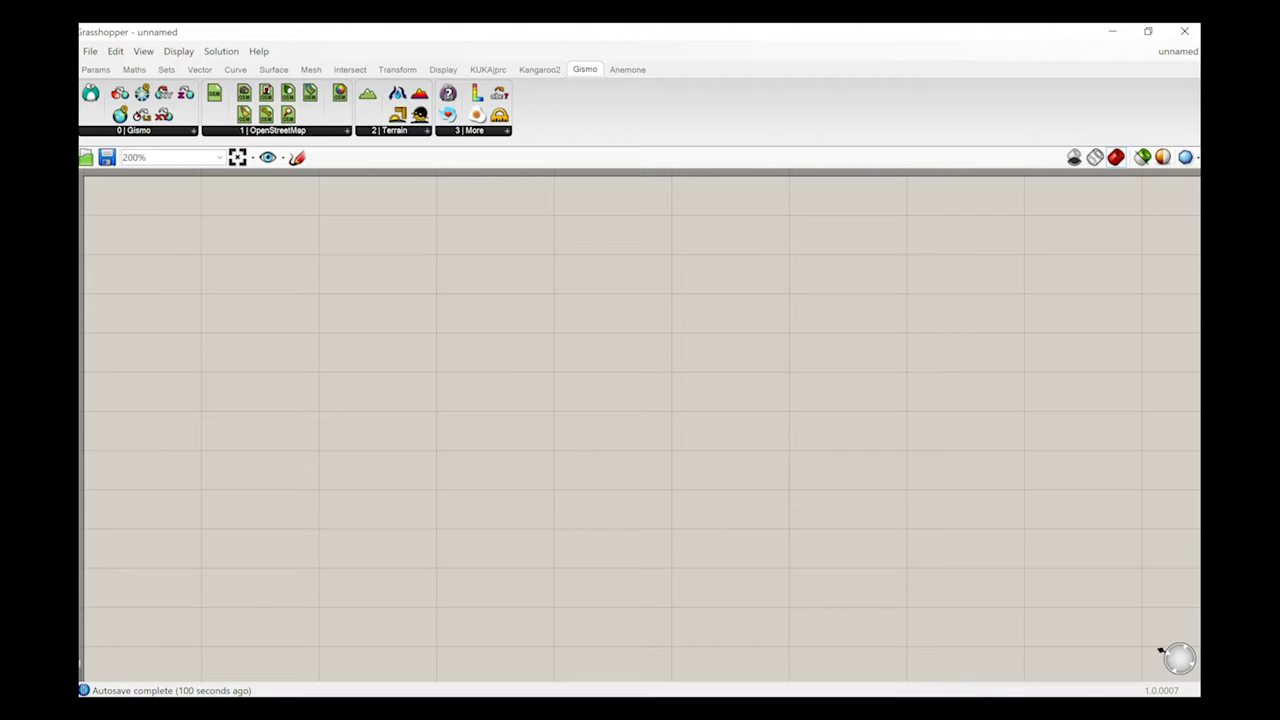
In Grasshopper, add a Panel to the empty canvas and clear its placeholder text
double_click(302, 311)
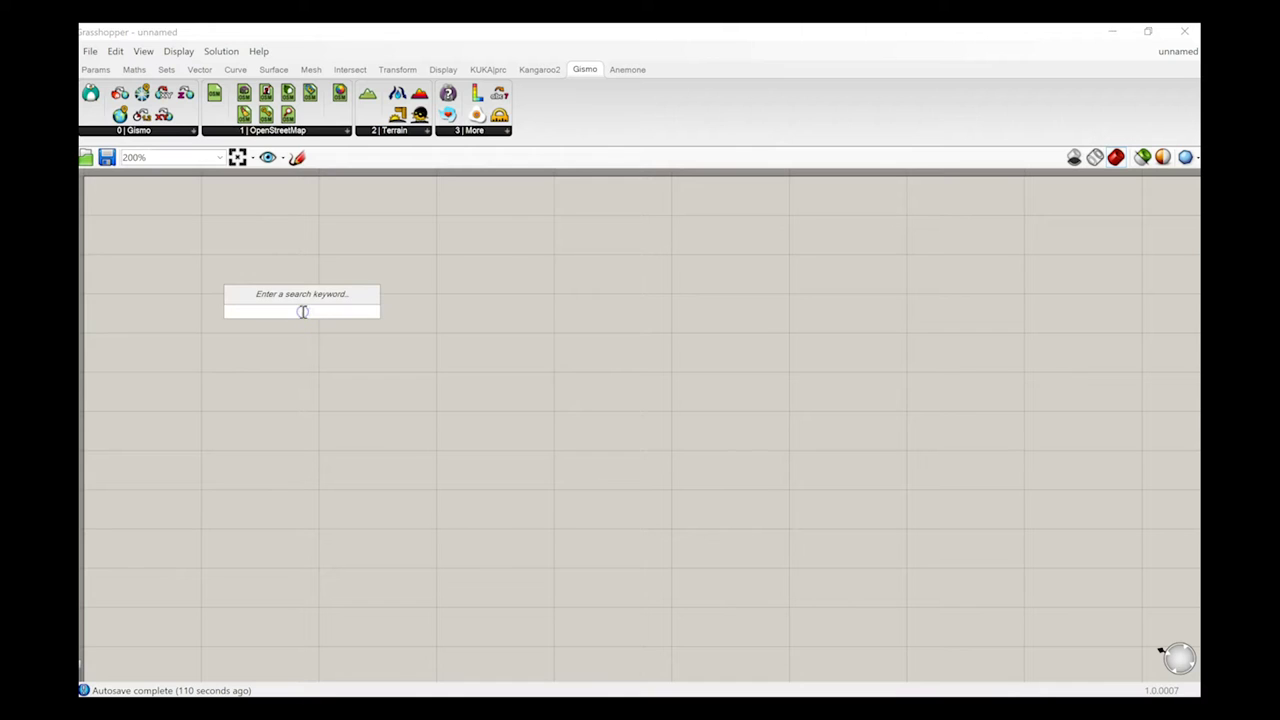
text(panel)
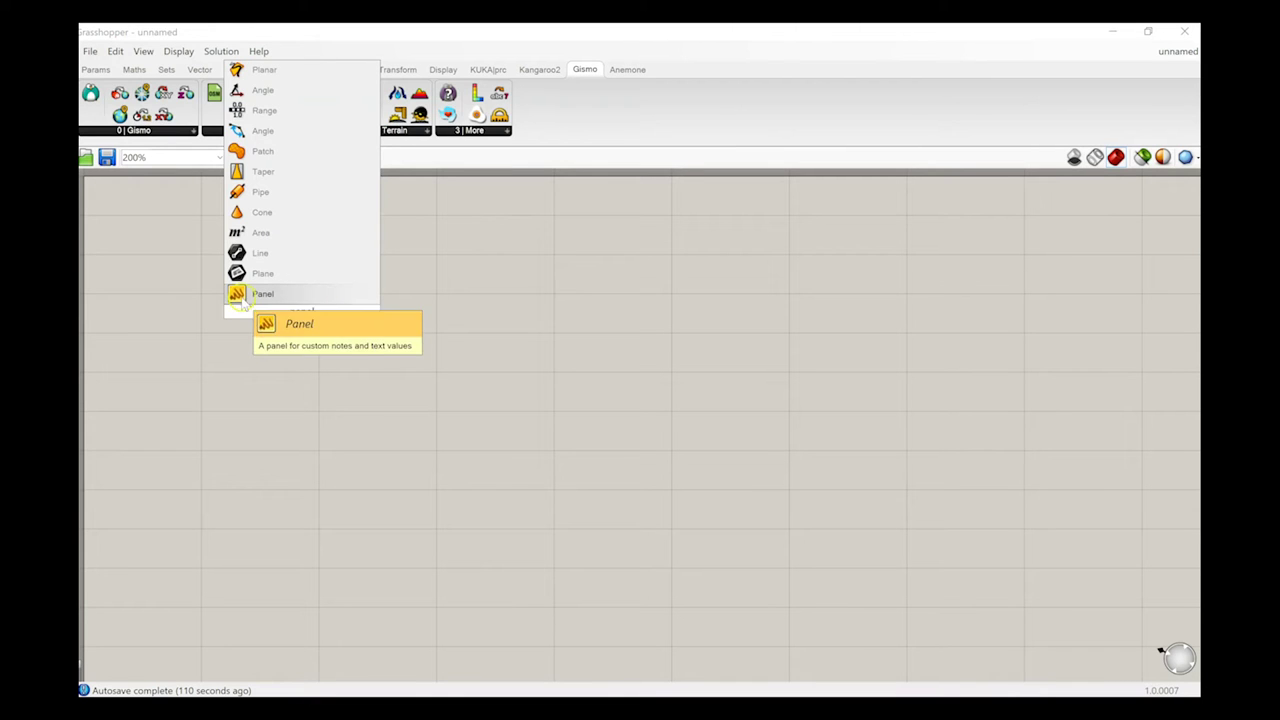
key(Return)
double_click(288, 304)
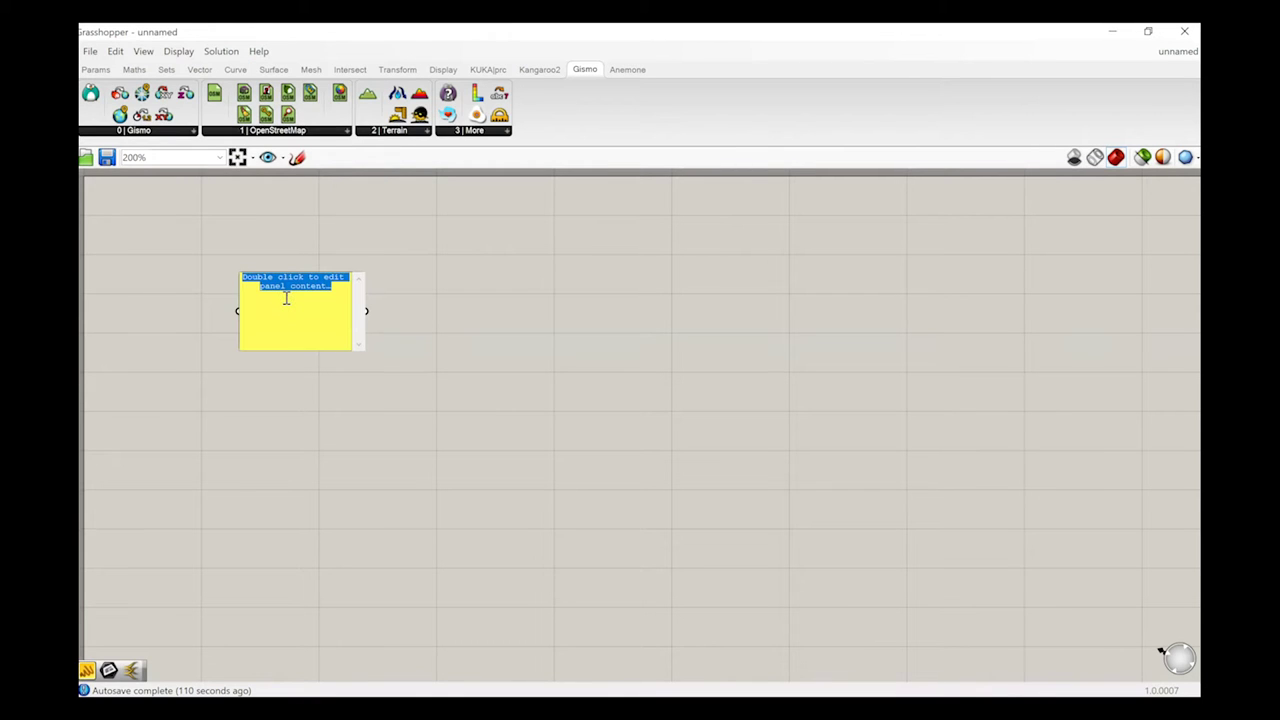
key(super+v)
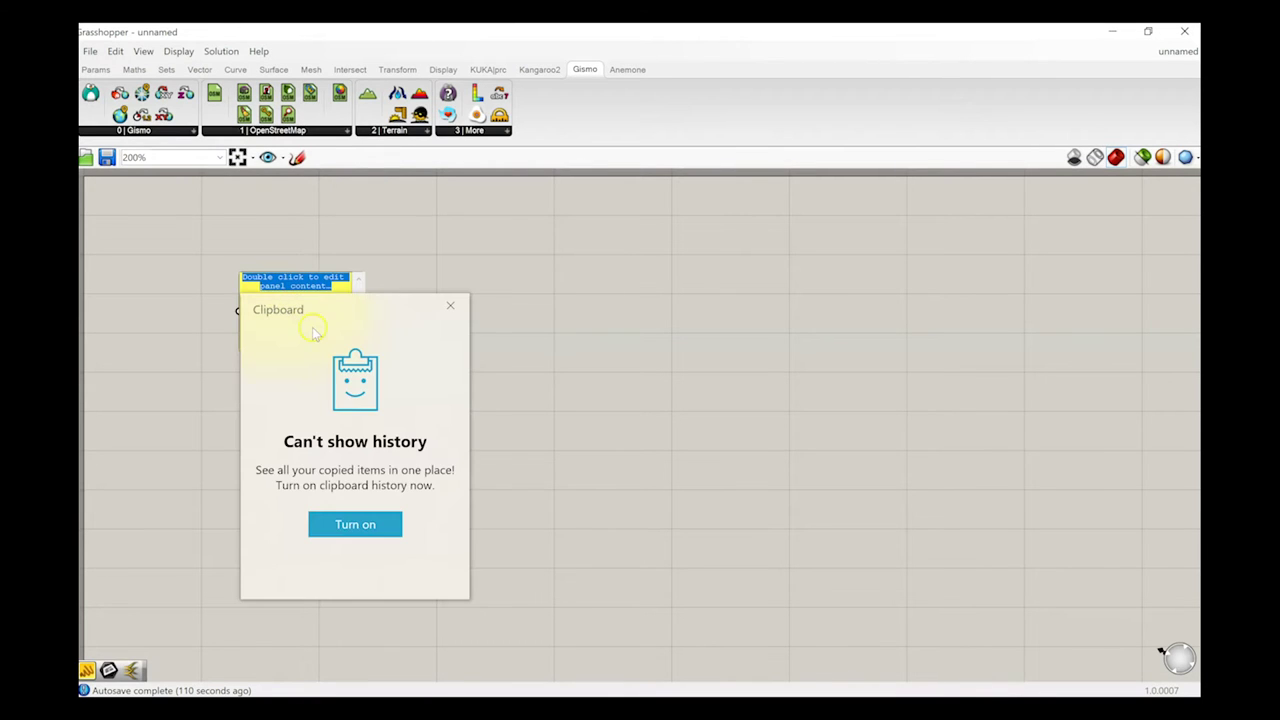
click(449, 303)
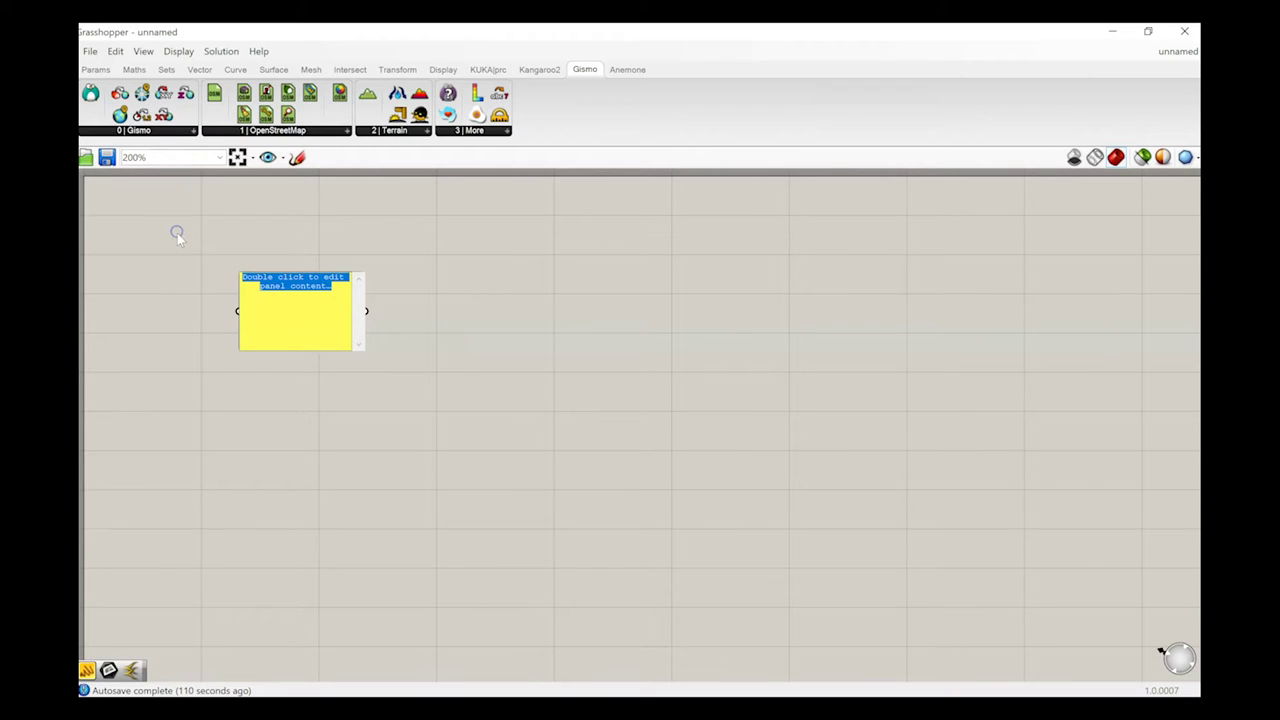
click(185, 259)
double_click(327, 287)
key(BackSpace)
Switch to Firefox and copy the selected coordinates from the map's web address again
click(660, 690)
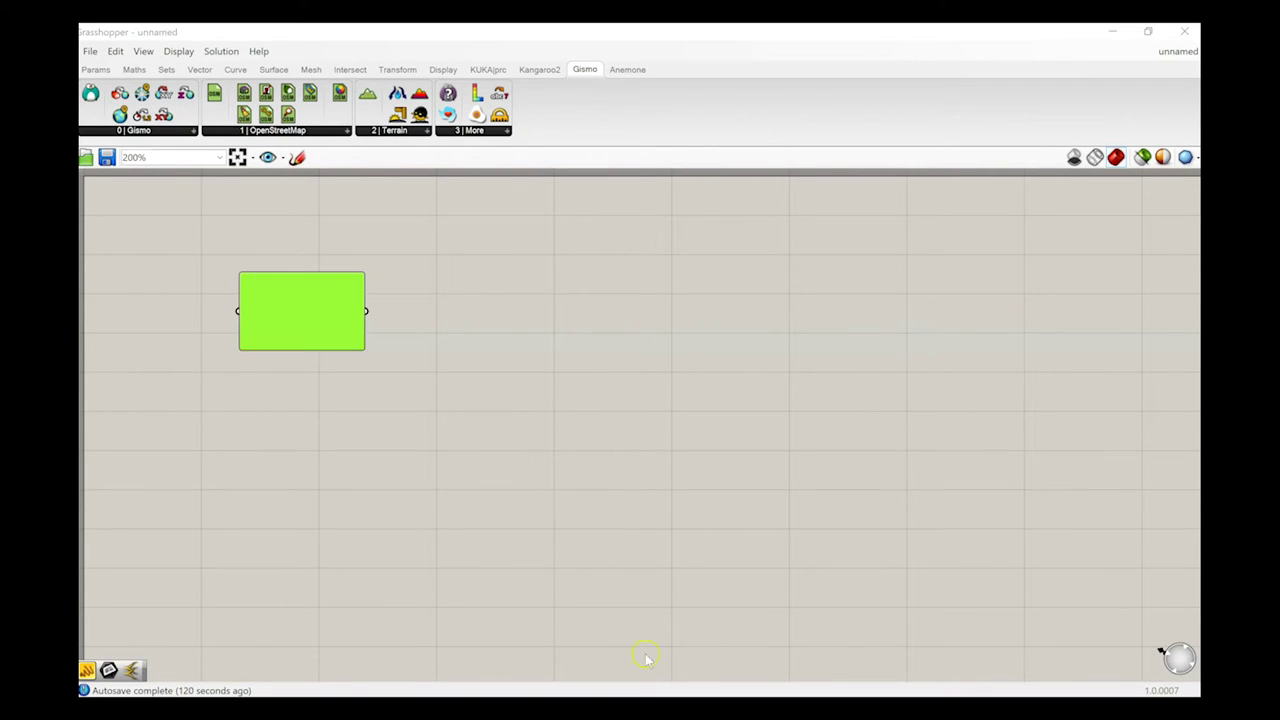
click(860, 630)
right_click(672, 70)
click(722, 115)
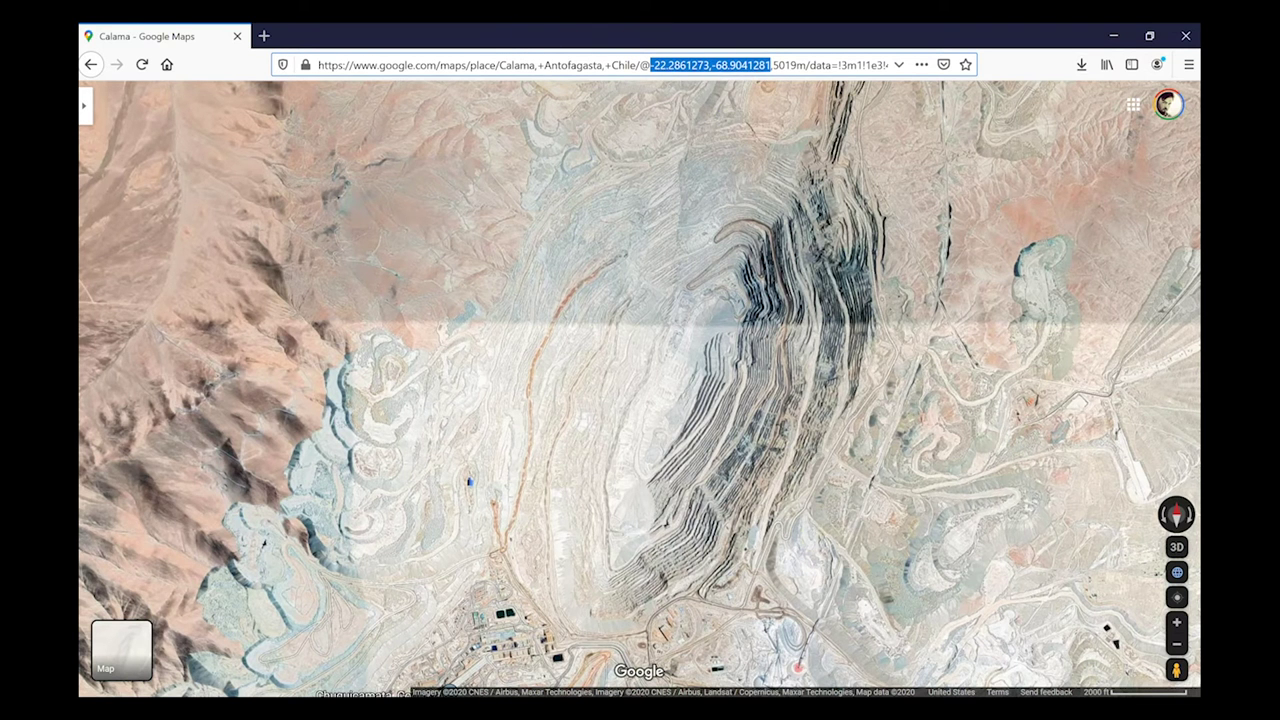
Switch to Grasshopper, paste the coordinates into the panel and keep only the latitude -22.2861273
key(alt+Tab)
double_click(280, 286)
right_click(278, 288)
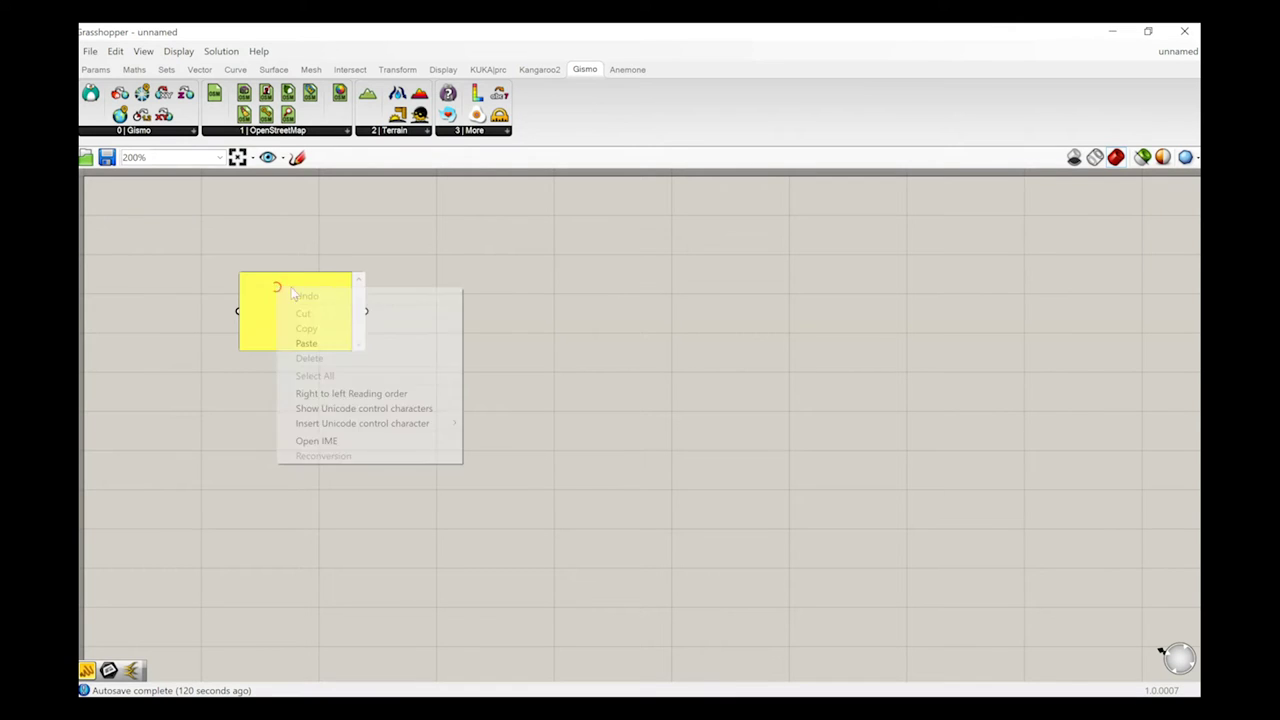
click(430, 342)
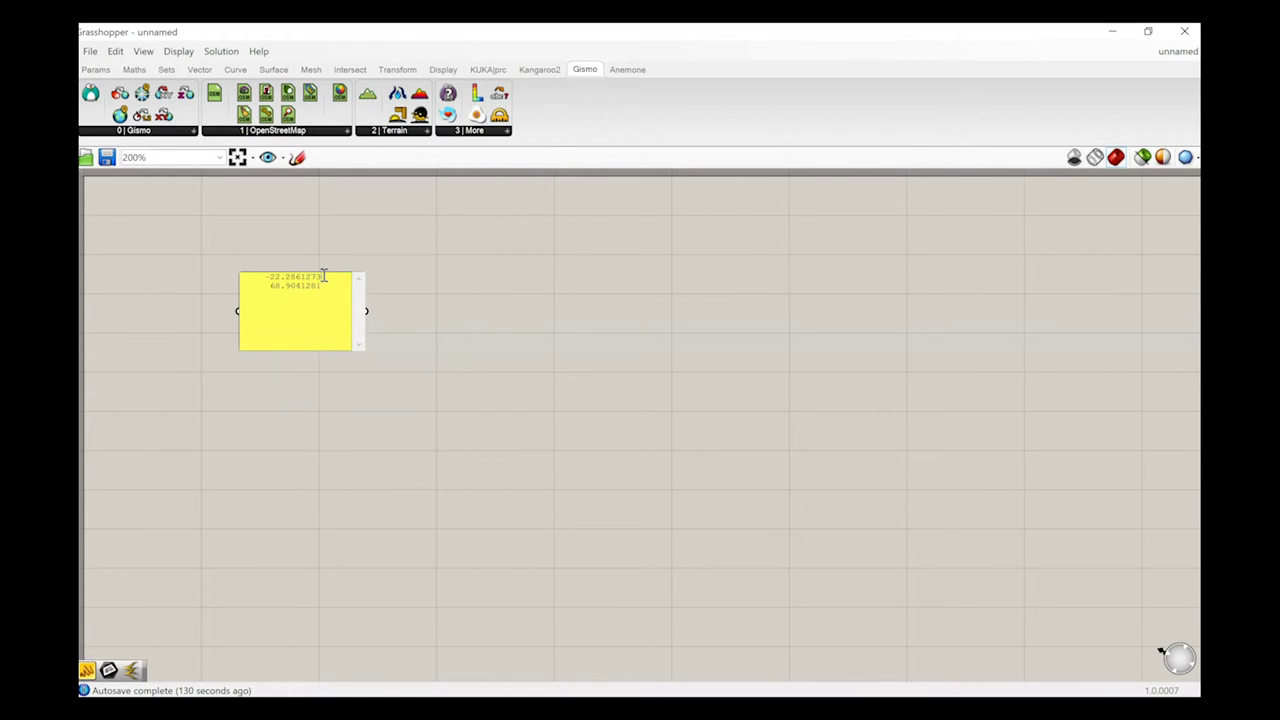
drag(321, 276, 333, 287)
key(BackSpace)
click(421, 398)
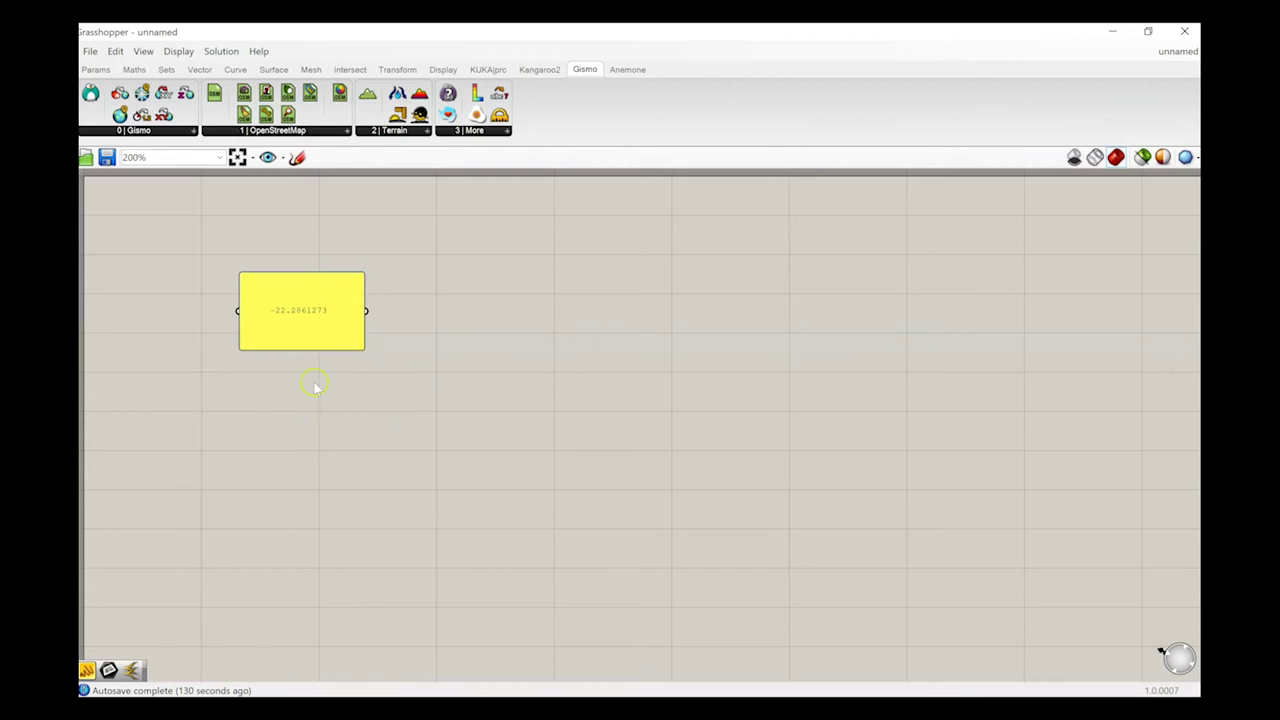
Add a second Panel with the longitude -68.9041281 and place it directly below the latitude panel
double_click(301, 418)
text(panel)
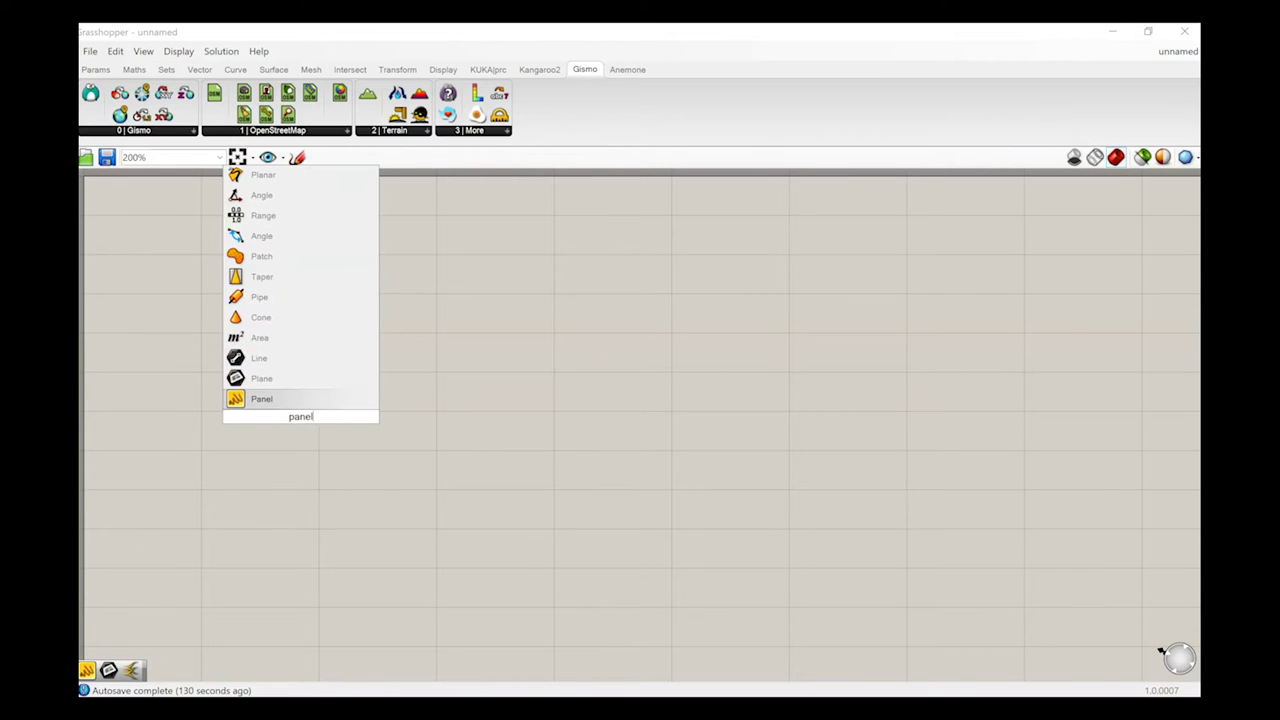
key(Return)
double_click(301, 420)
click(423, 431)
mouse_move(320, 414)
mouse_down()
mouse_move(320, 381)
mouse_move(322, 397)
mouse_up()
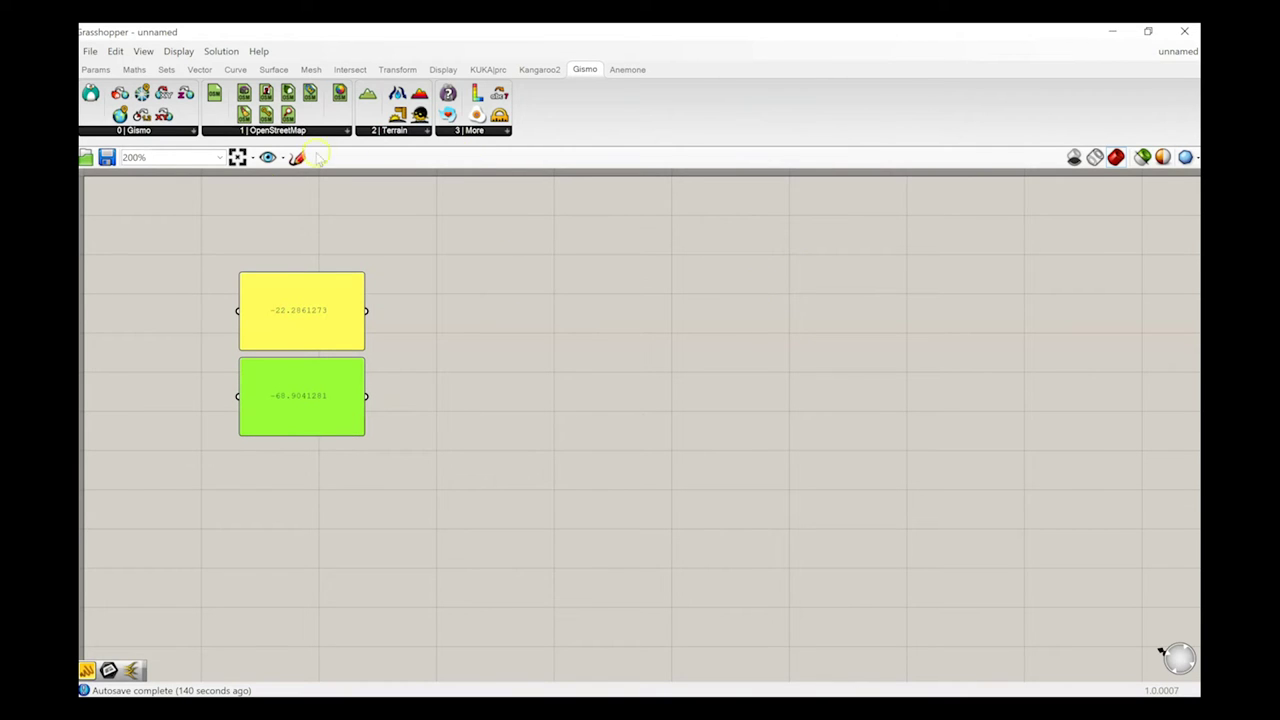
Place a Gismo Create Location component to the right of the two coordinate panels
click(144, 131)
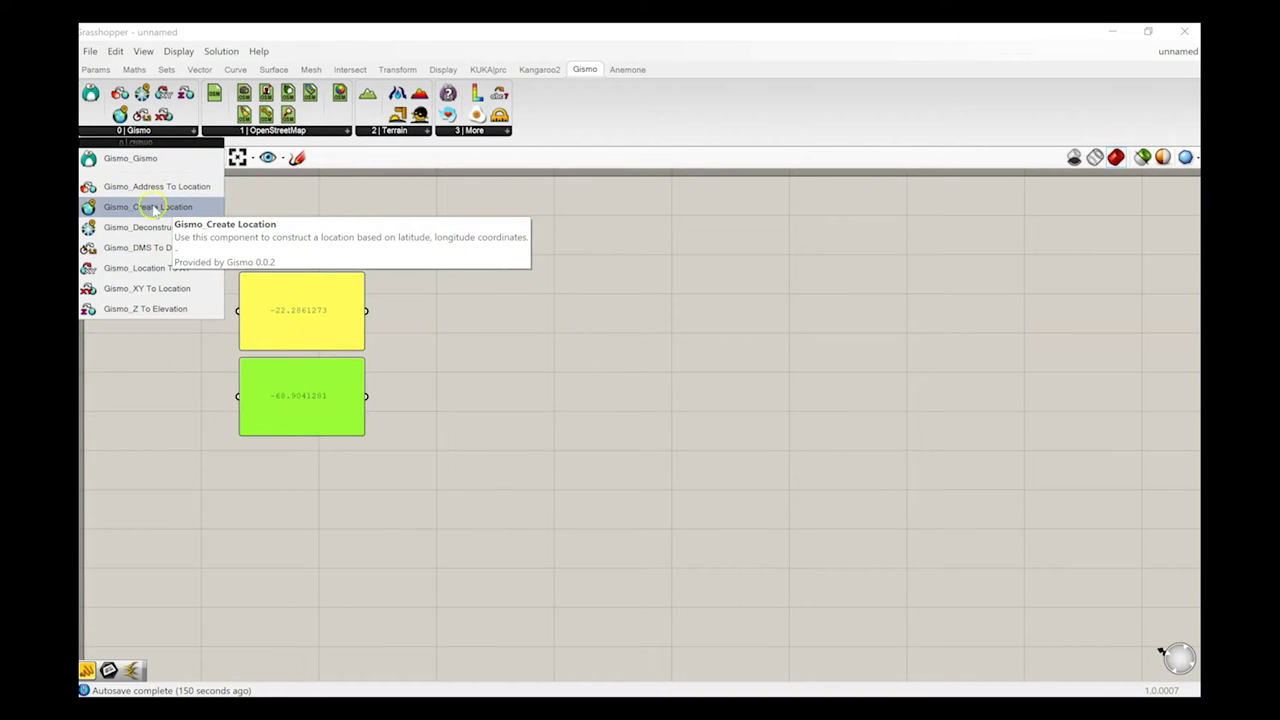
drag(132, 212, 538, 379)
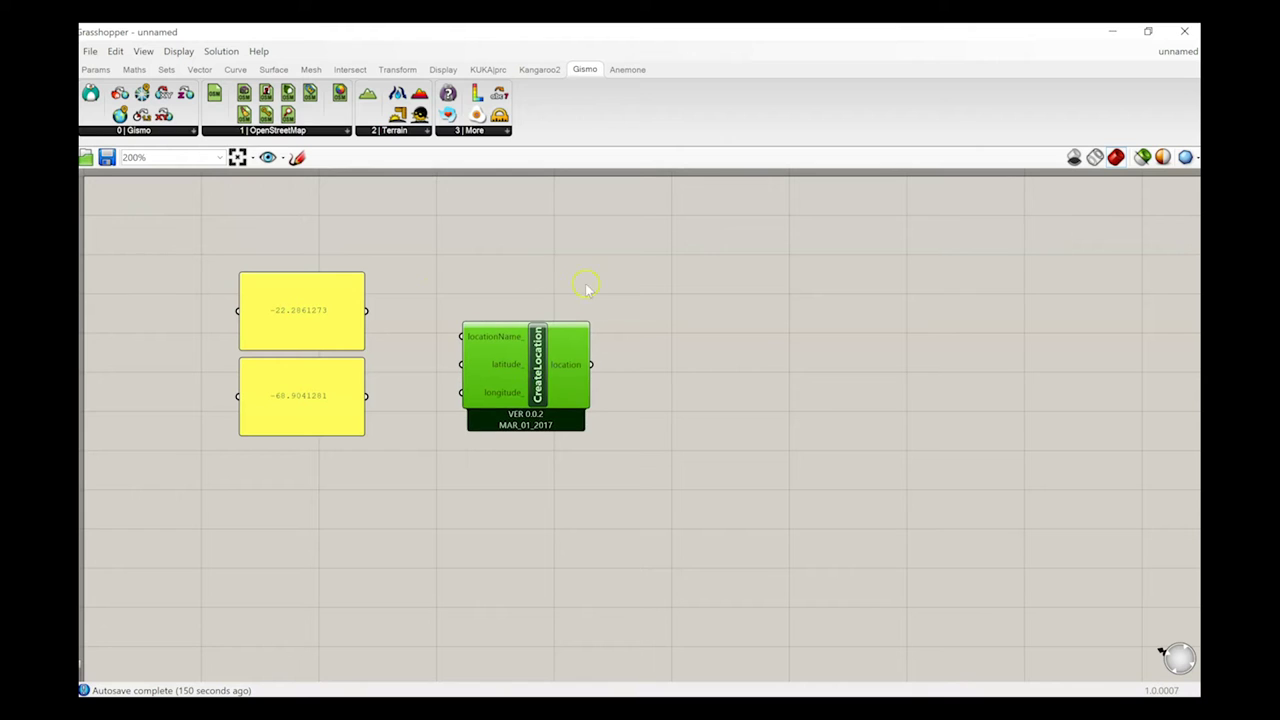
Examine the Create Location component's Python source, including its input descriptions and checks, and close the script editor
double_click(538, 382)
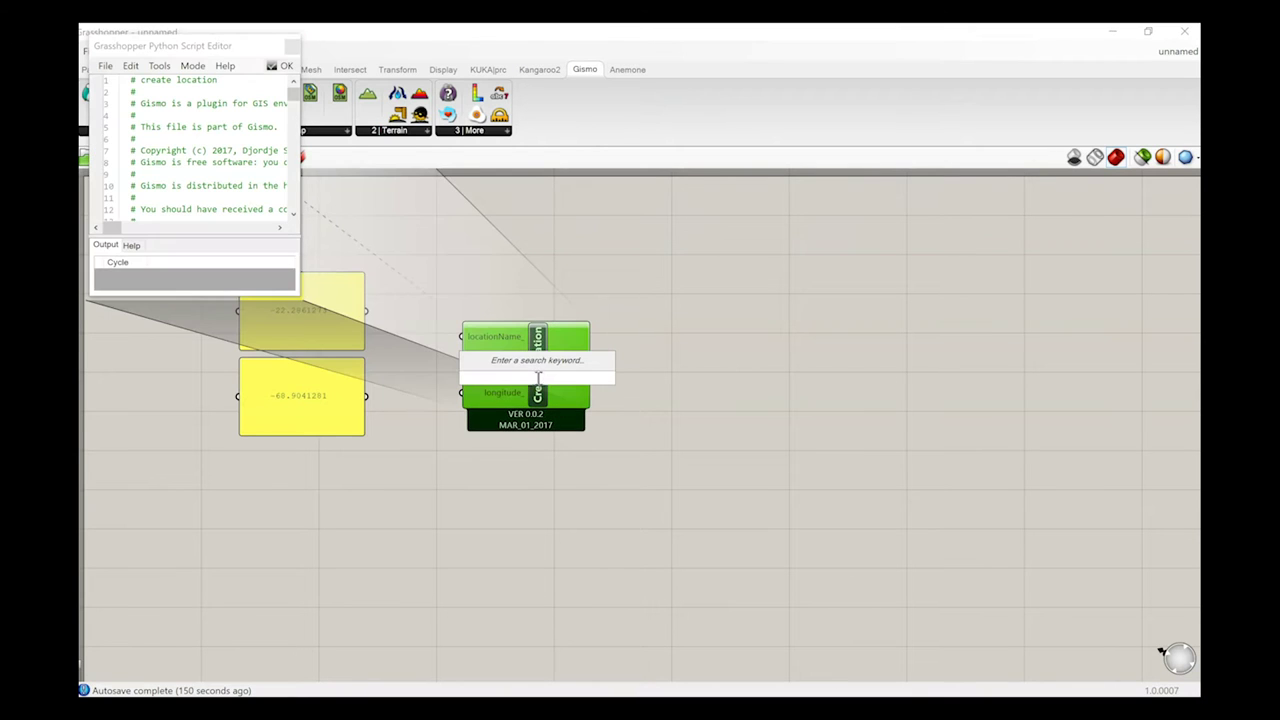
click(298, 296)
drag(298, 295, 1155, 607)
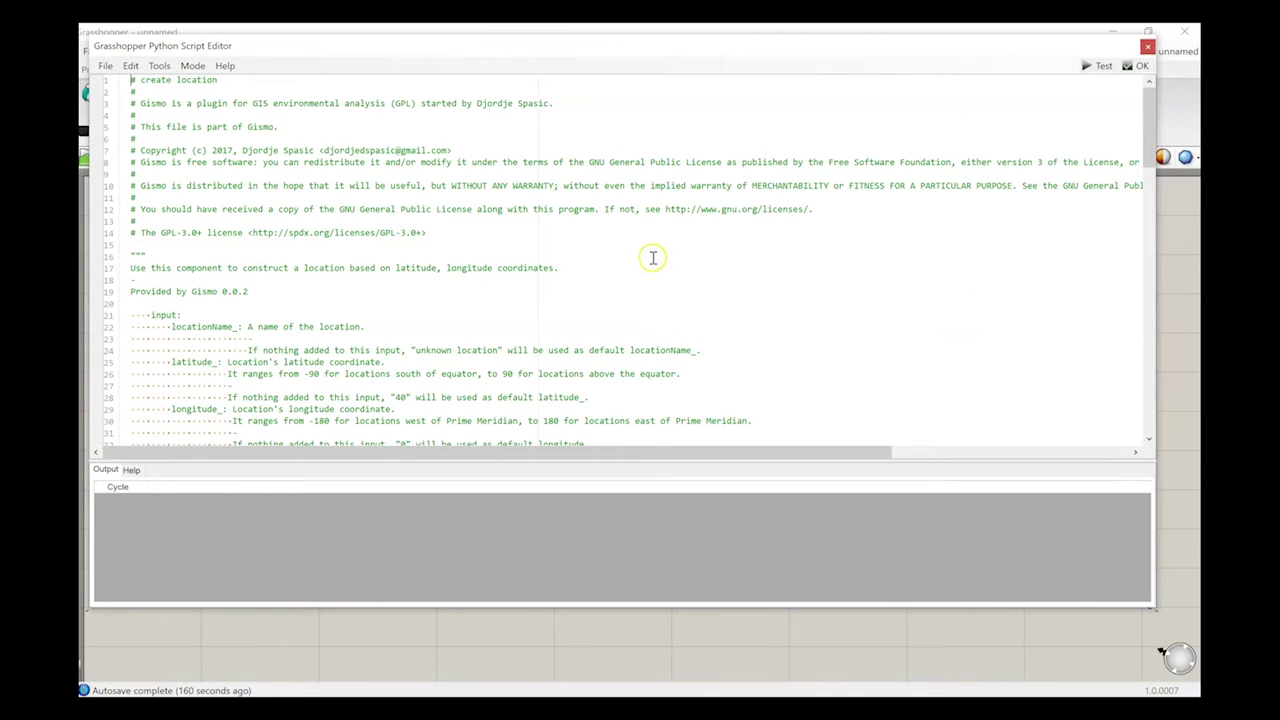
scroll(651, 357, down, 4)
scroll(651, 357, down, 10)
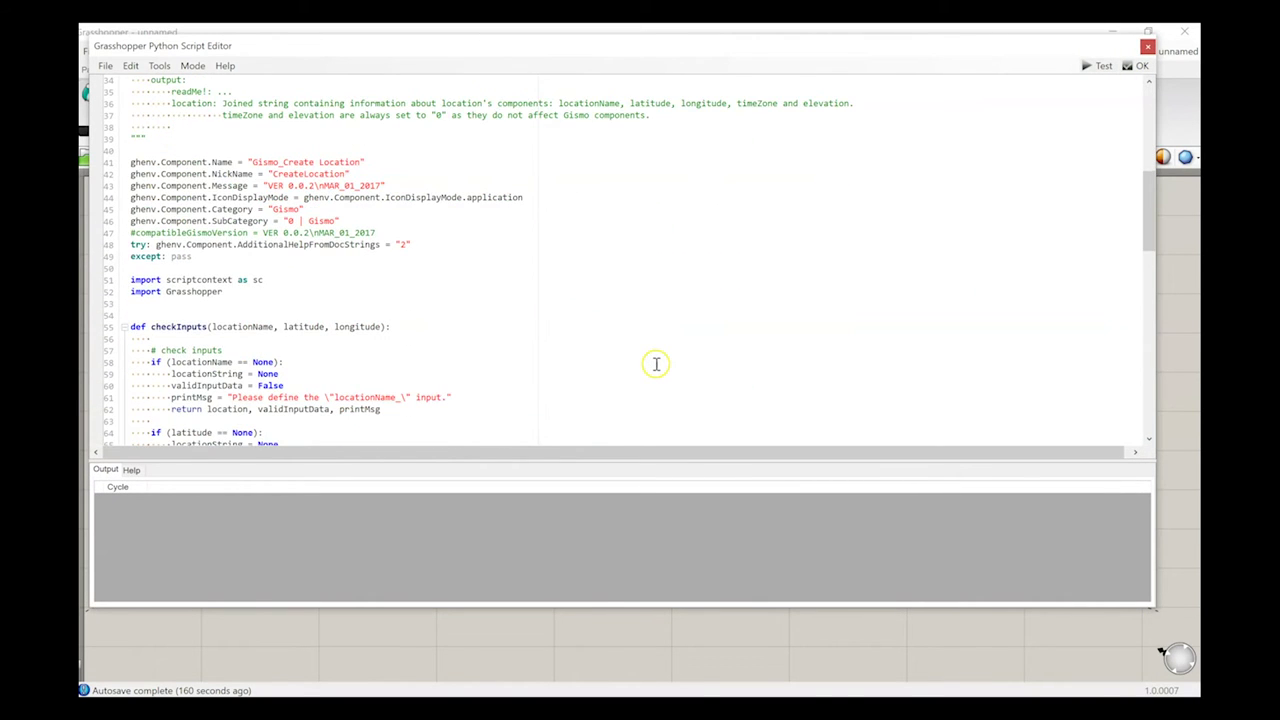
scroll(573, 305, up, 3)
scroll(435, 282, down, 1)
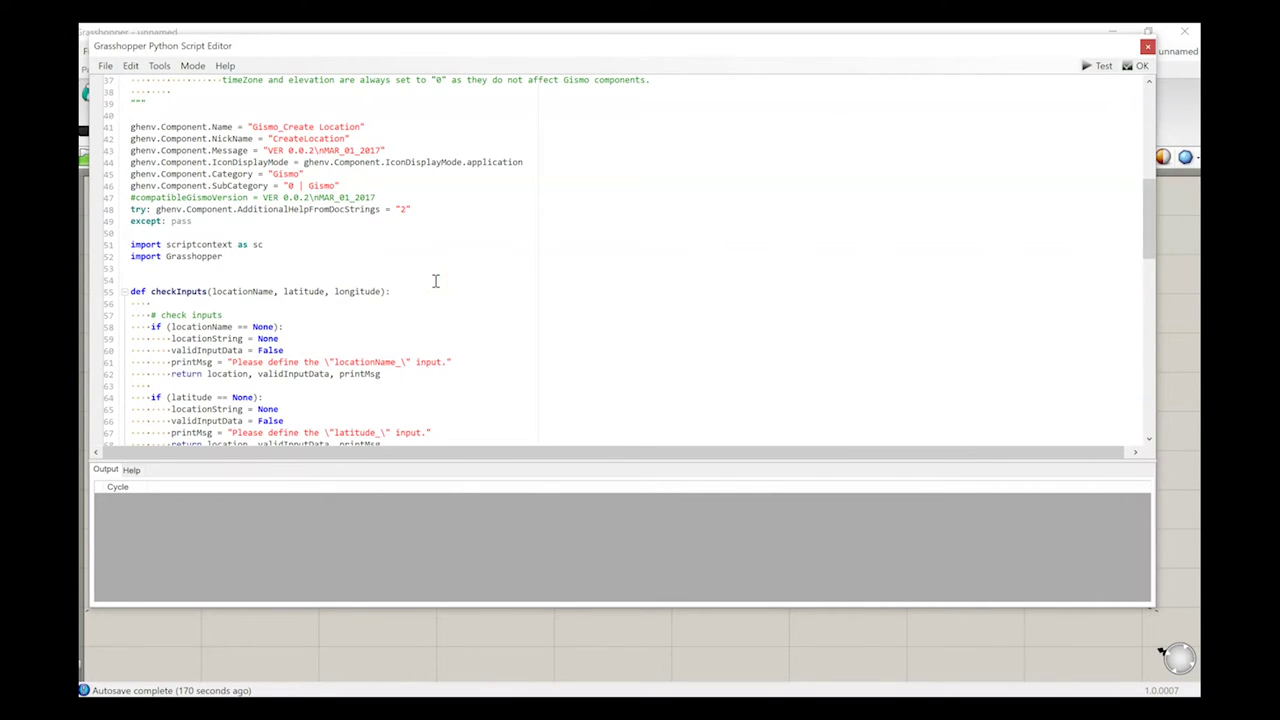
scroll(435, 281, down, 2)
scroll(435, 281, down, 2)
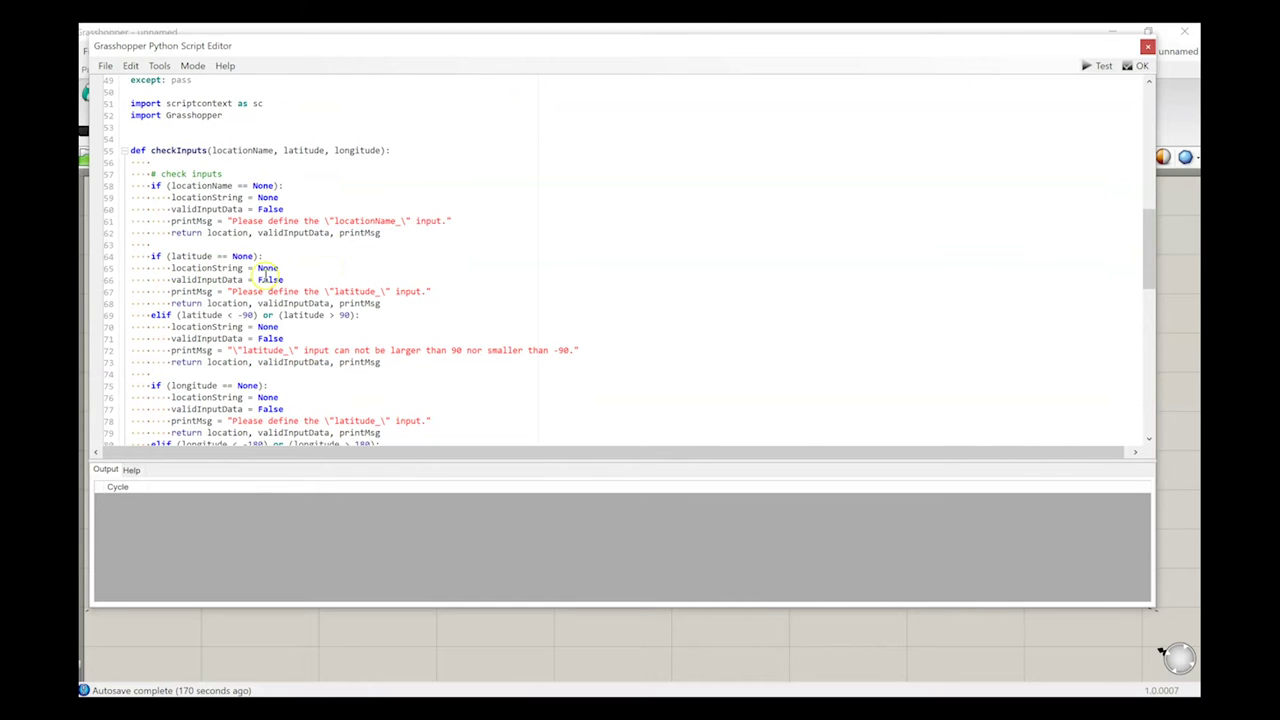
scroll(490, 340, down, 15)
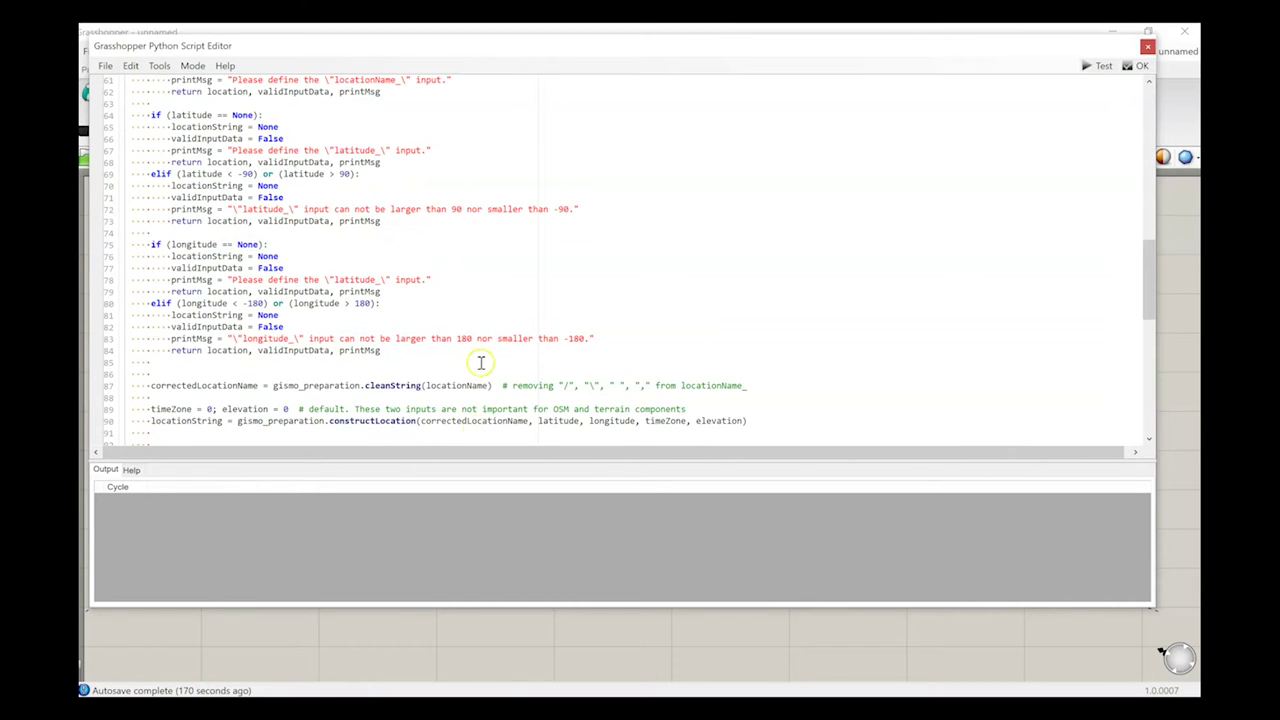
scroll(498, 331, down, 3)
scroll(498, 333, up, 9)
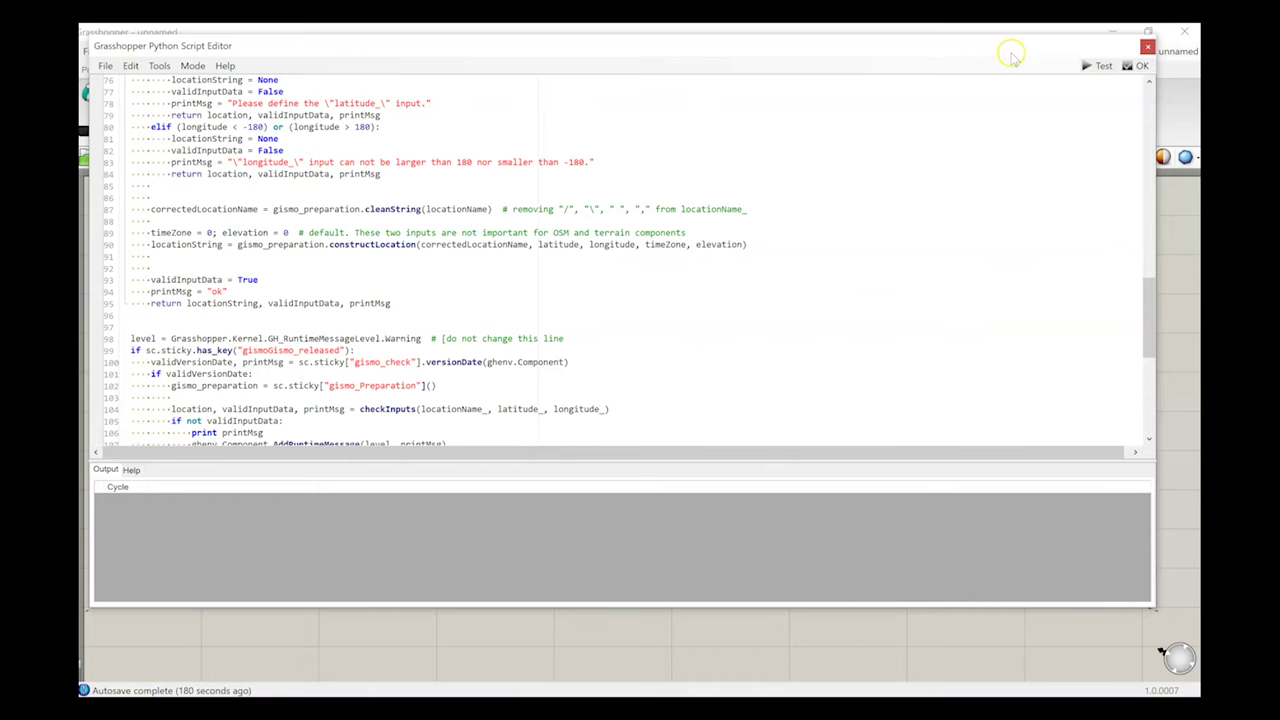
click(1147, 47)
click(748, 447)
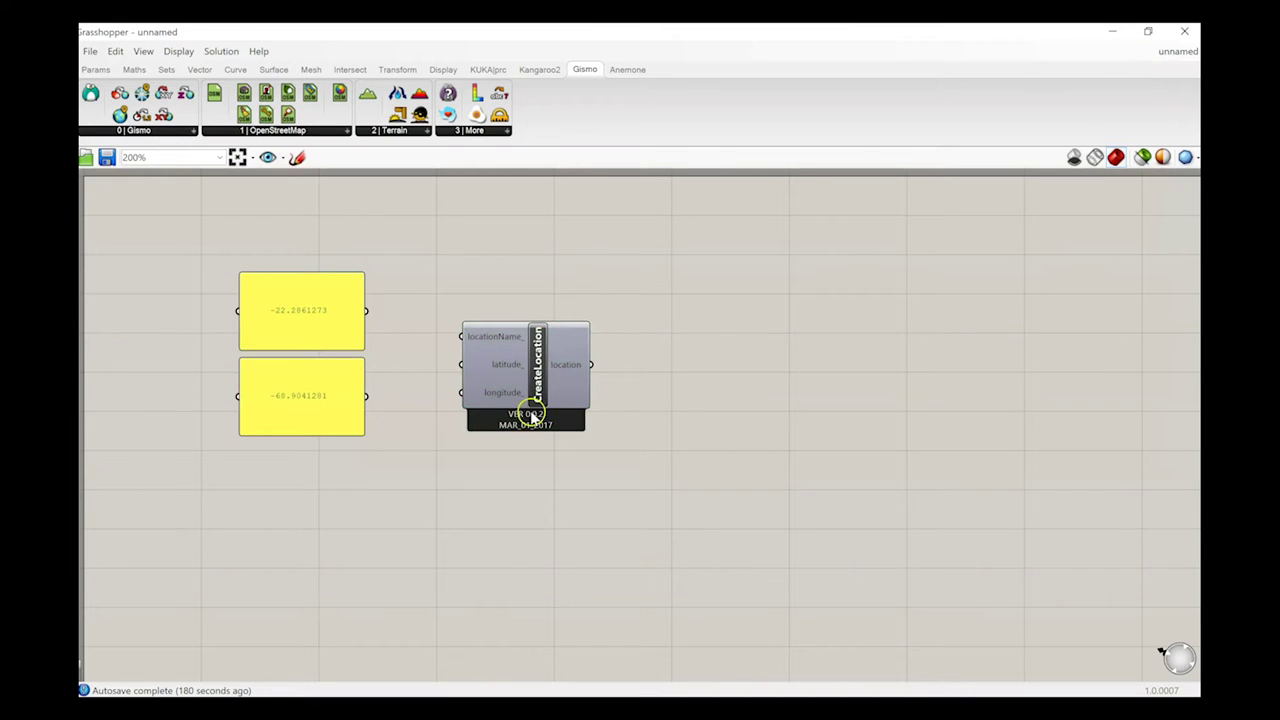
Move the Create Location component slightly farther from the panels and check the description of its locationName_ input
scroll(429, 414, up, 3)
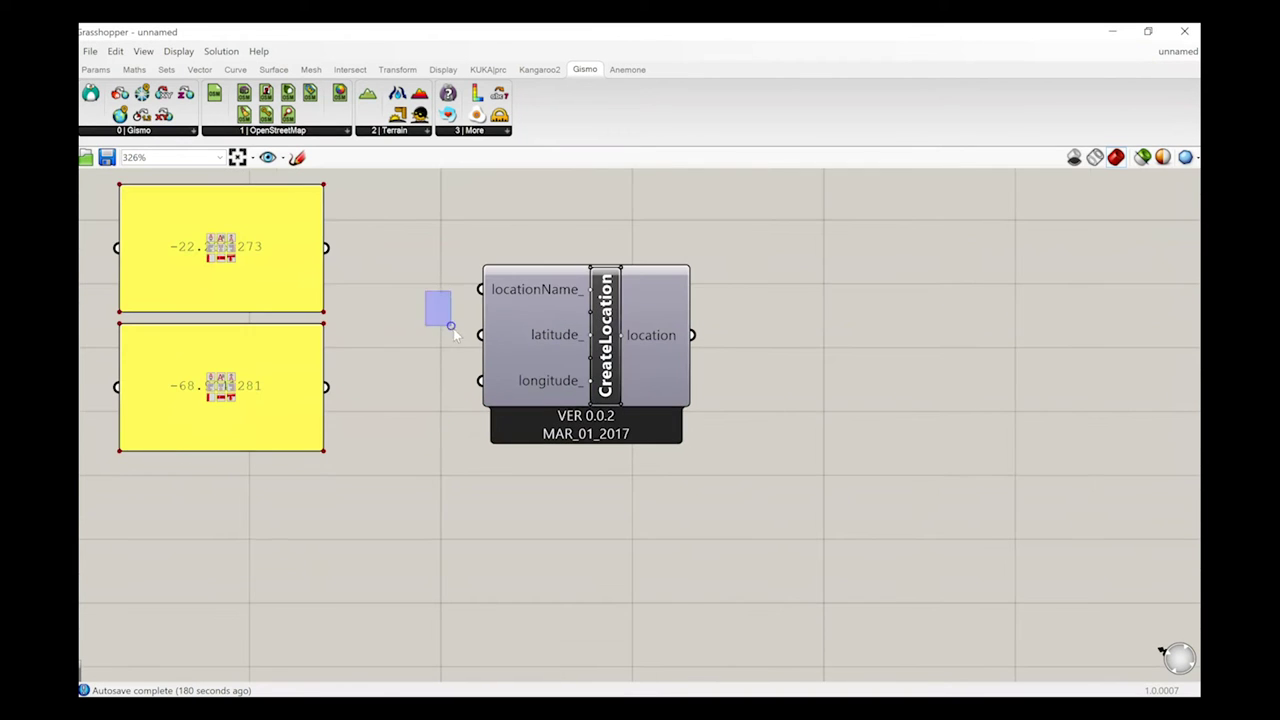
drag(540, 335, 600, 284)
right_drag(357, 260, 420, 360)
mouse_move(672, 385)
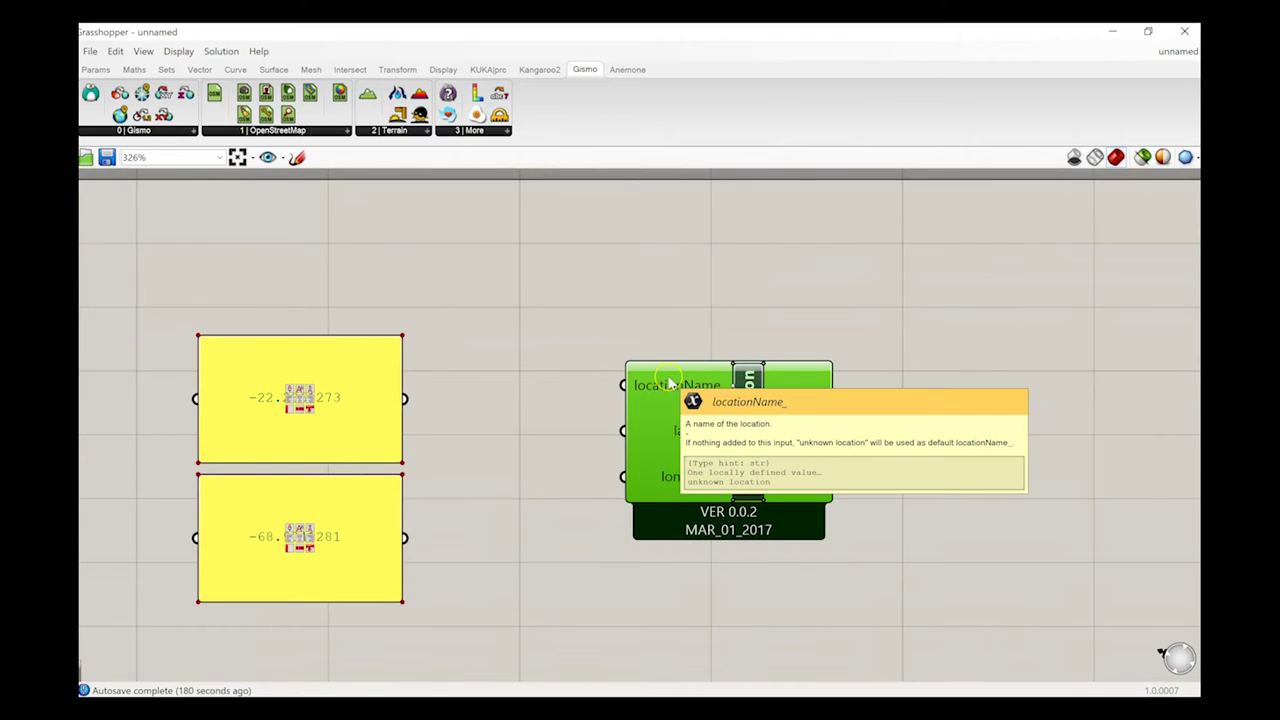
Add a Panel containing the location name chuquicamata above the Create Location component
double_click(483, 251)
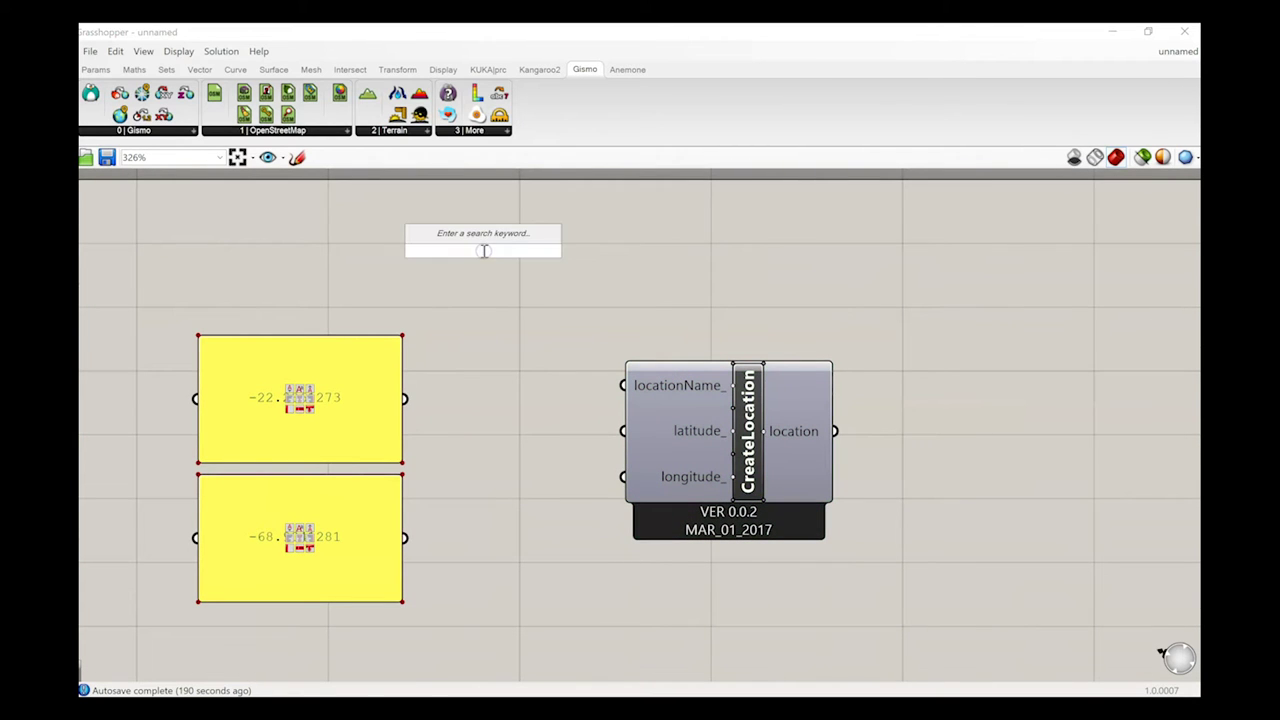
double_click(480, 257)
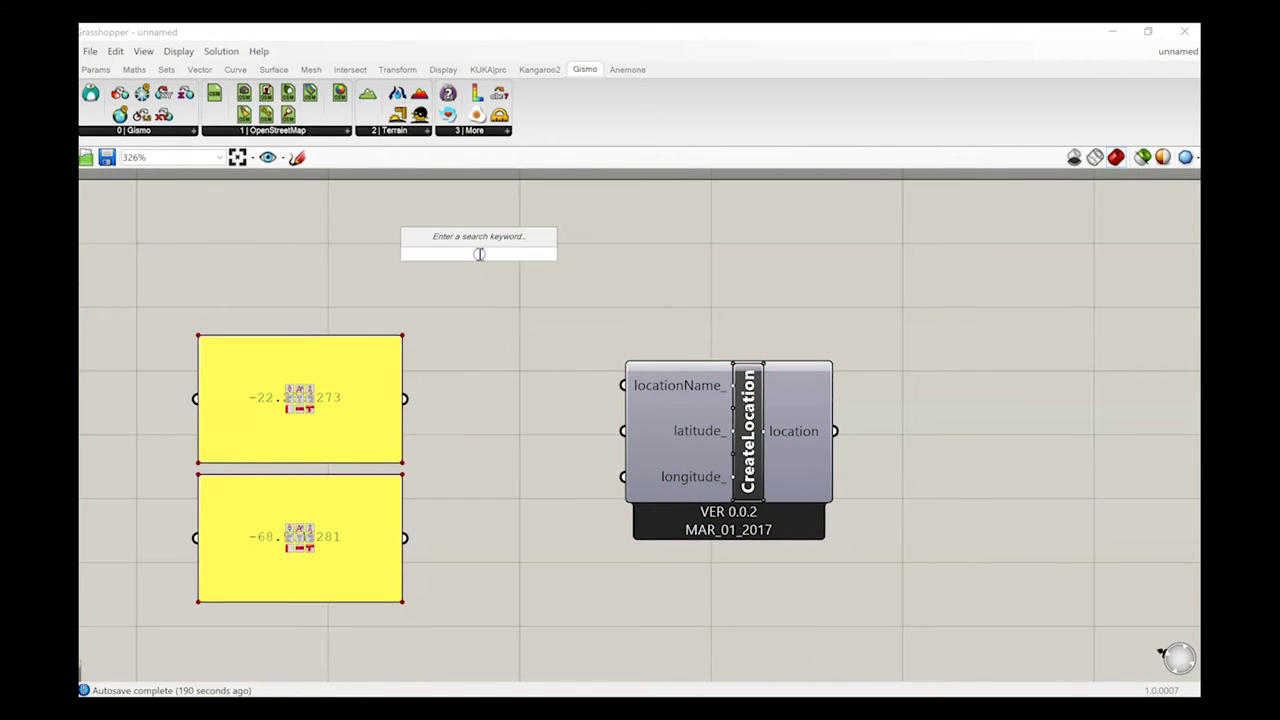
text(panel)
key(Return)
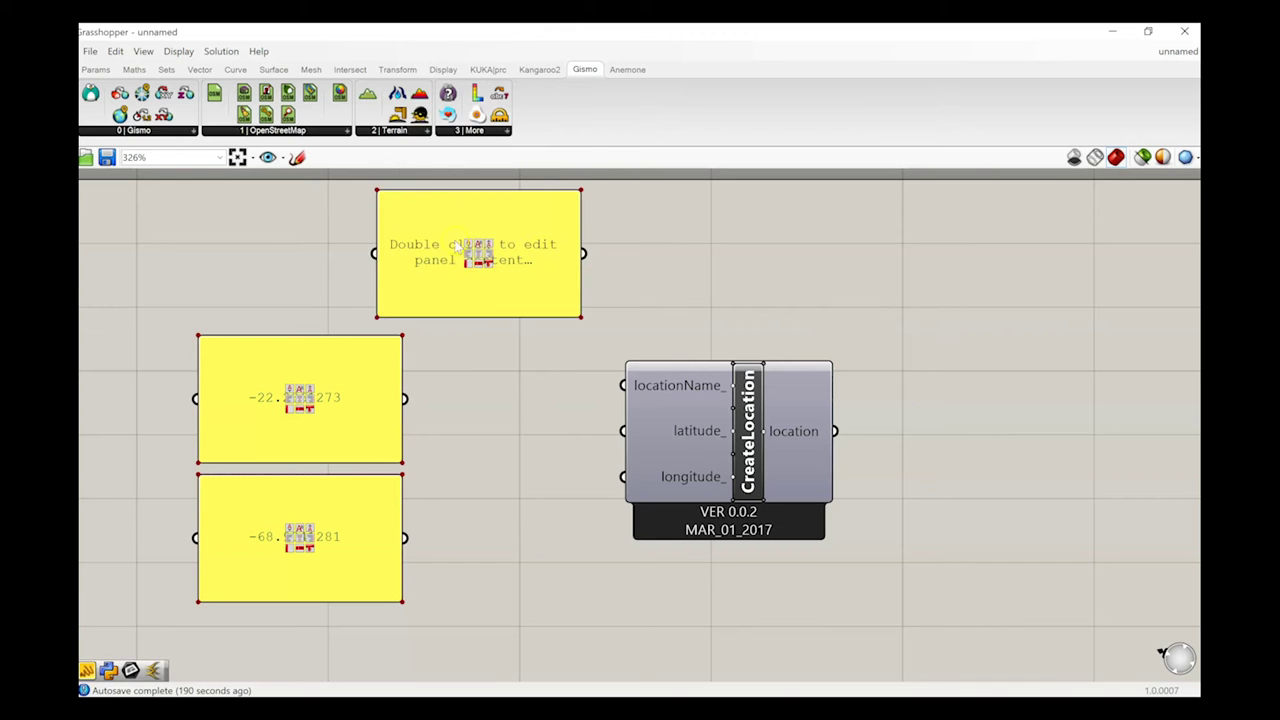
double_click(423, 246)
text(chuquicamata)
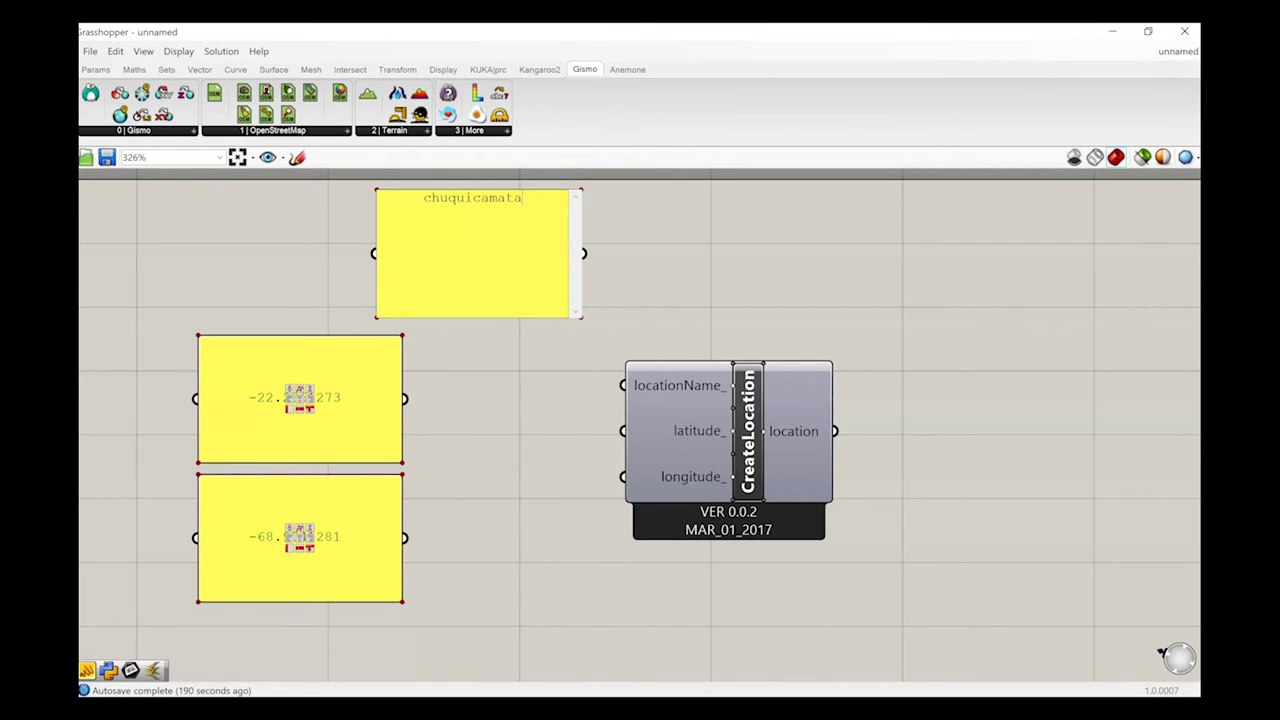
click(644, 283)
Connect the name, latitude and longitude panels to the matching Create Location inputs, stacking the chuquicamata panel above the latitude panel
drag(583, 253, 624, 385)
drag(528, 286, 352, 299)
drag(401, 398, 628, 431)
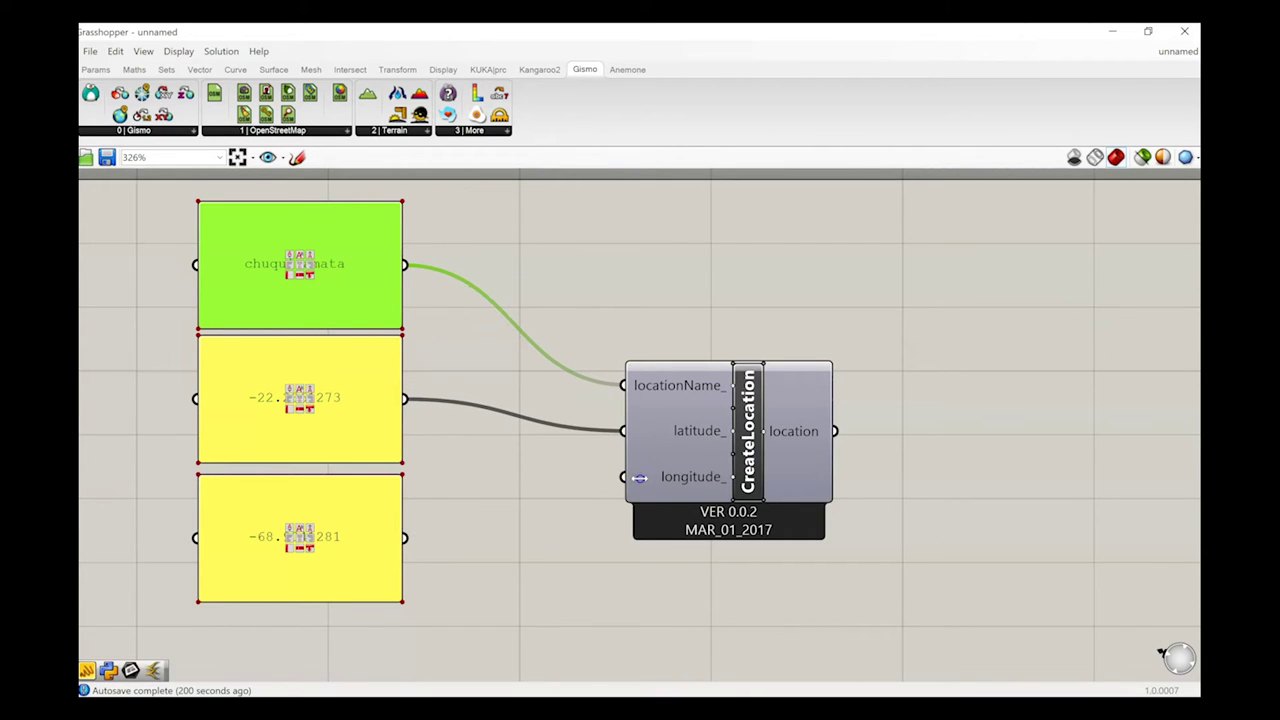
drag(404, 537, 623, 477)
Look through the Gismo, OpenStreetMap and Terrain component groups and read the descriptions of their components
right_drag(912, 586, 771, 583)
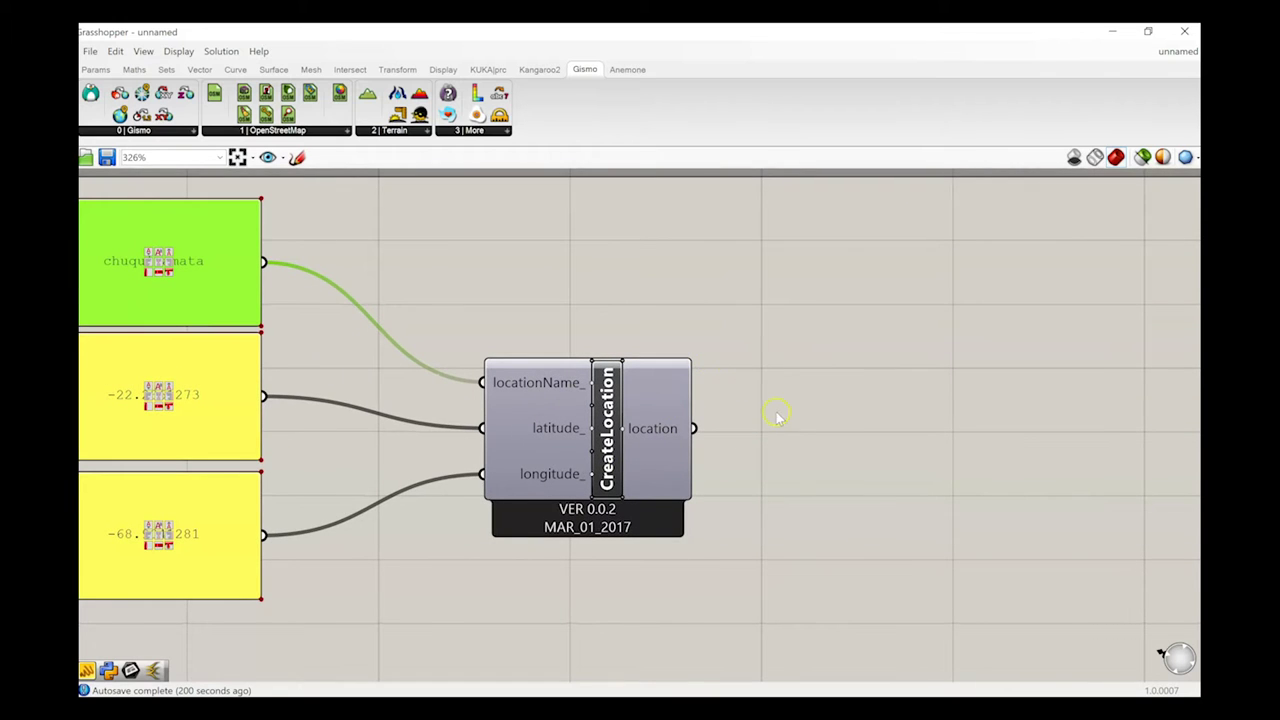
scroll(667, 381, down, 4)
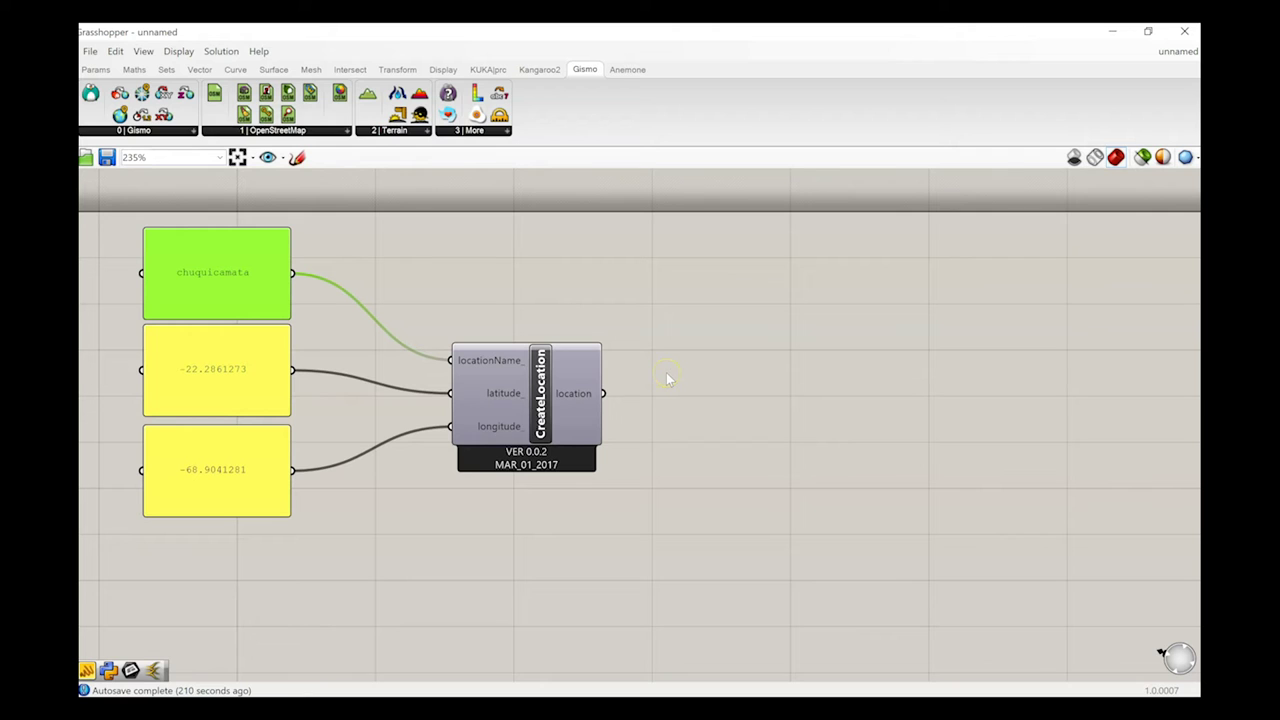
click(698, 385)
right_drag(742, 347, 424, 218)
click(412, 132)
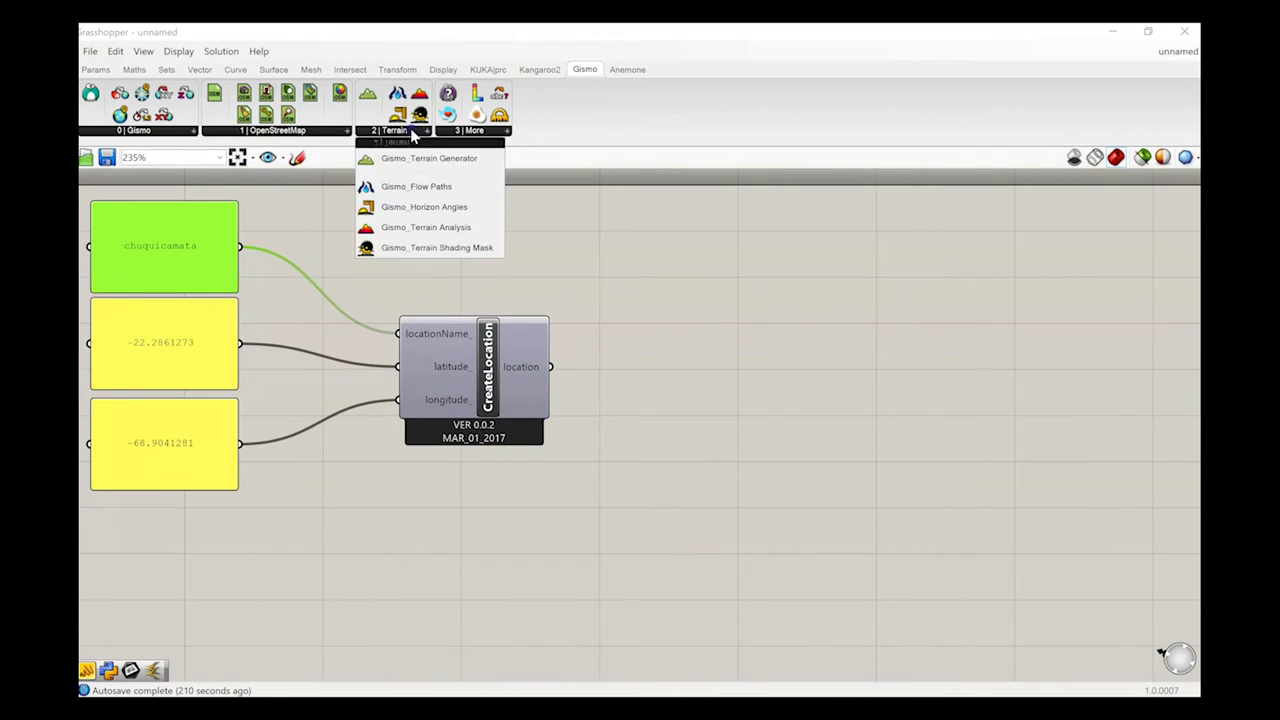
click(175, 131)
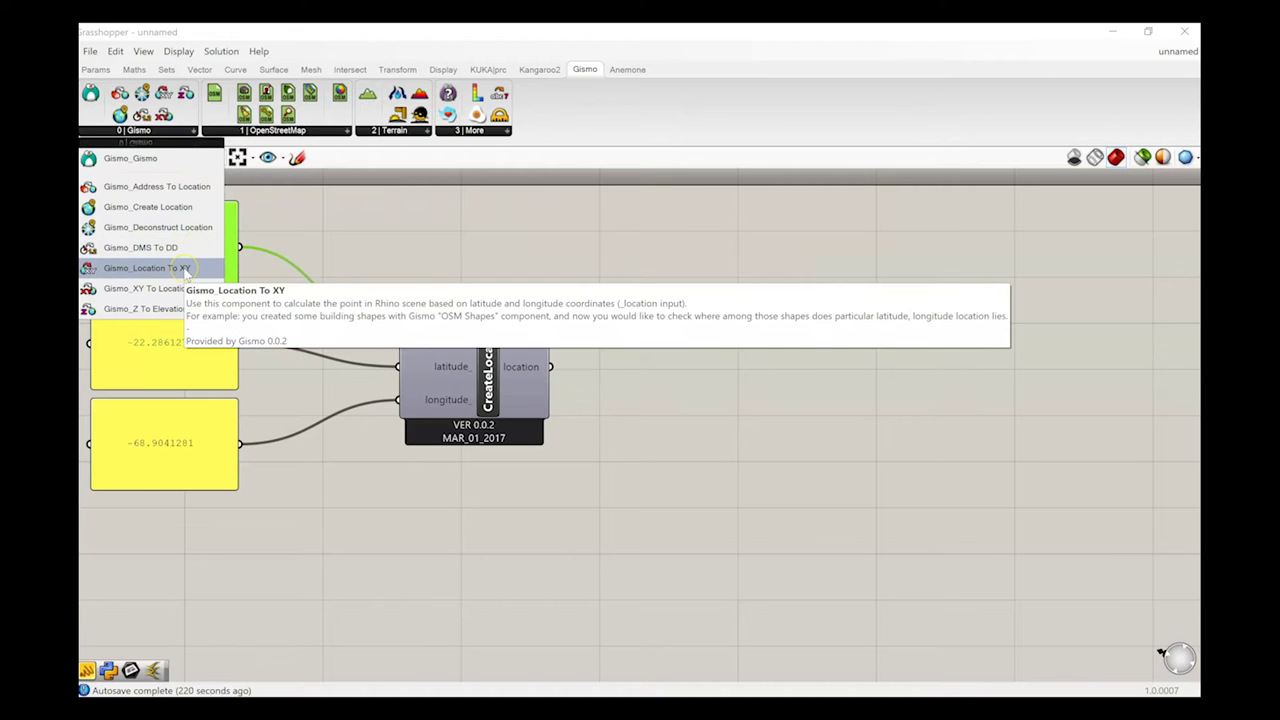
click(262, 131)
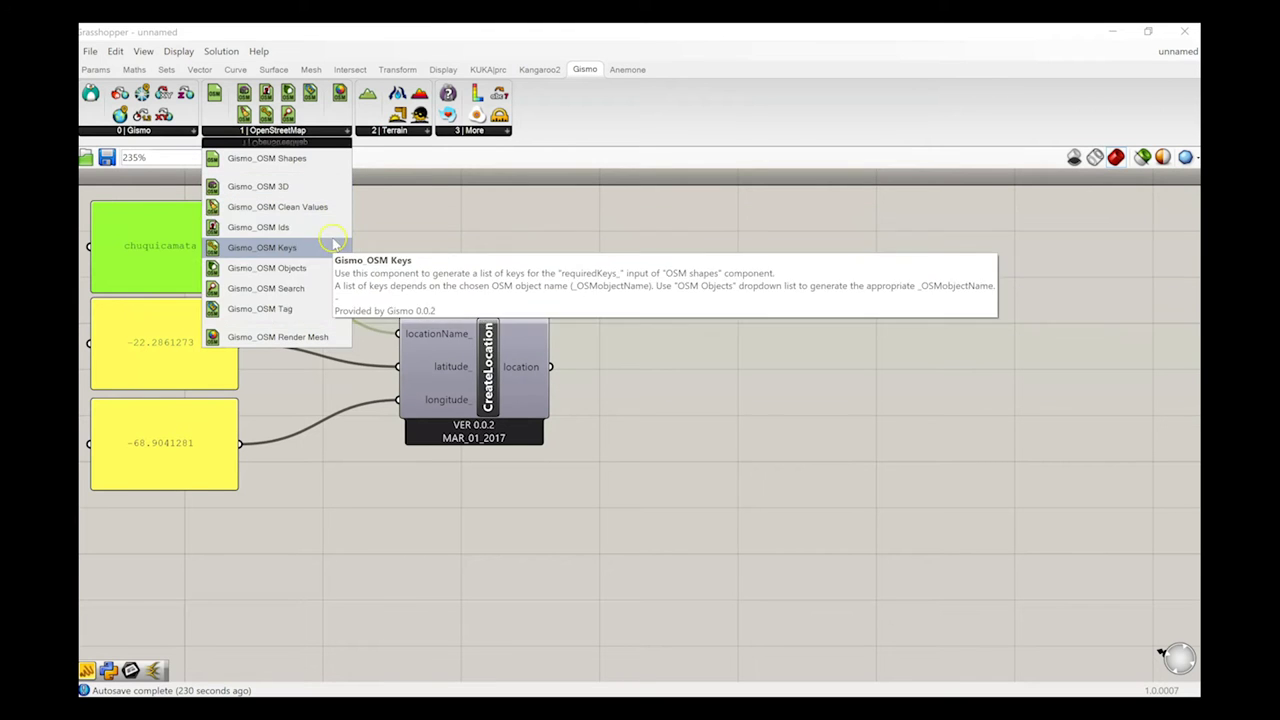
click(308, 190)
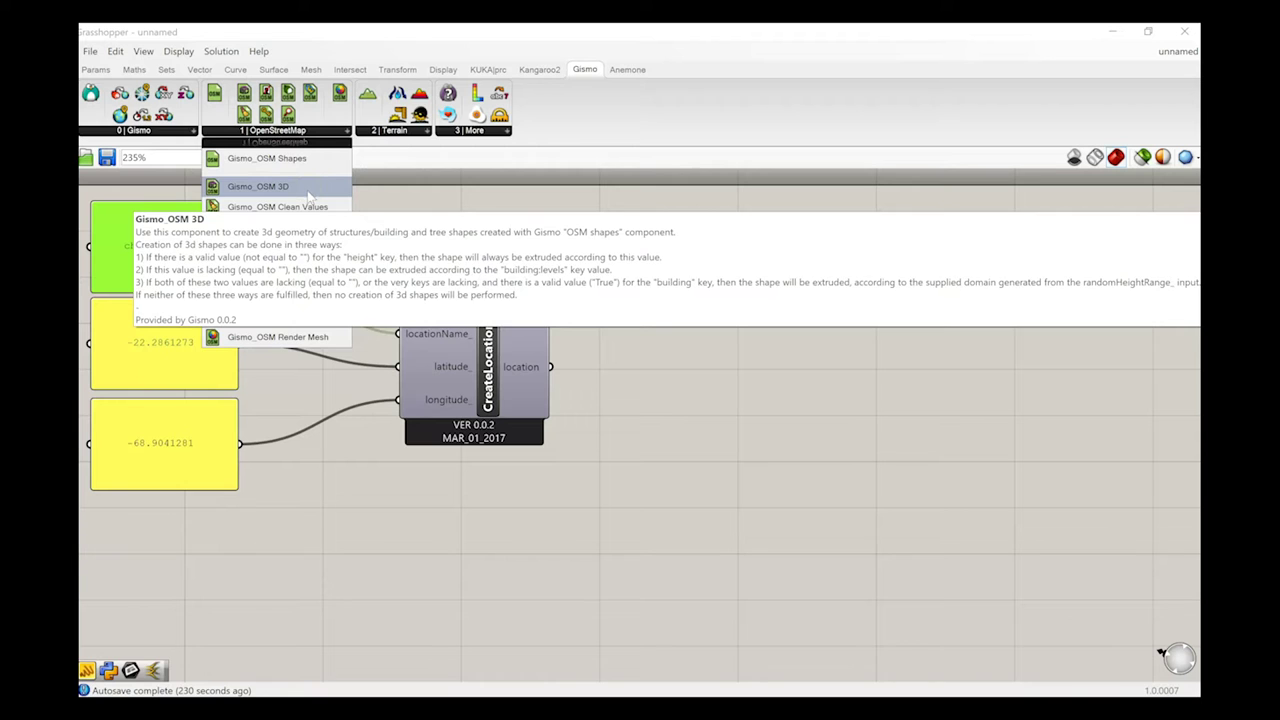
click(308, 333)
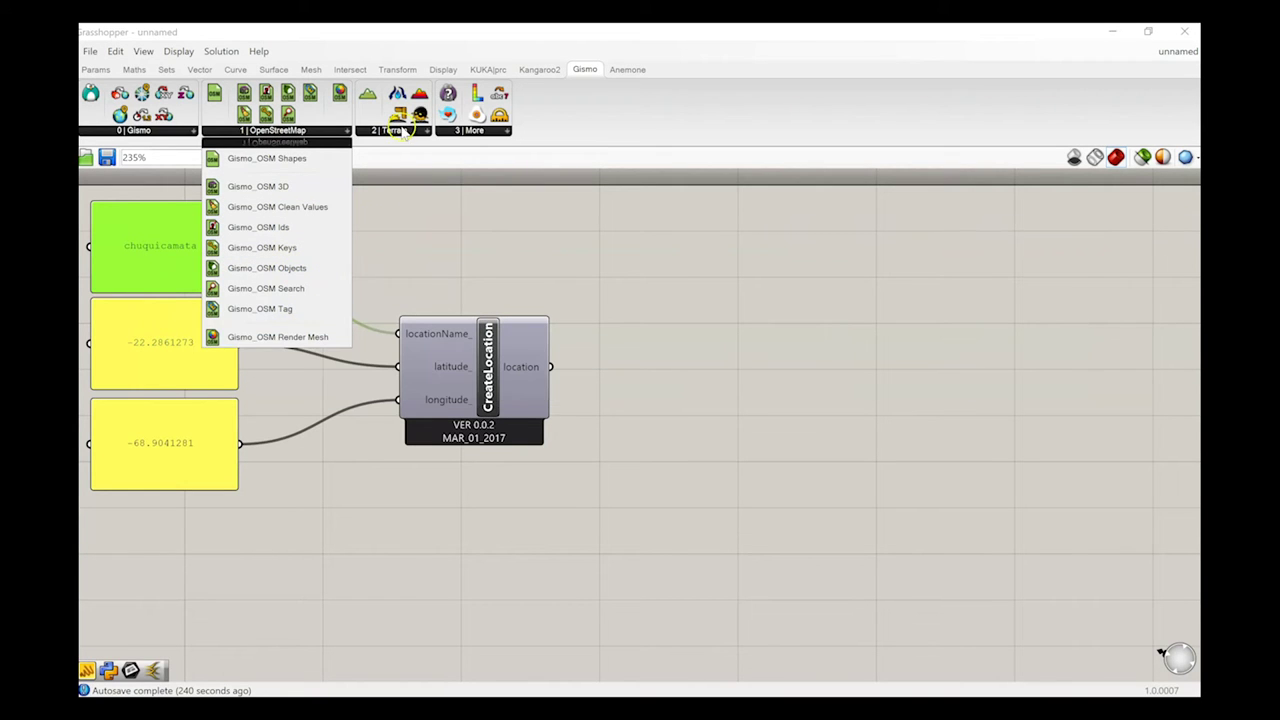
click(402, 130)
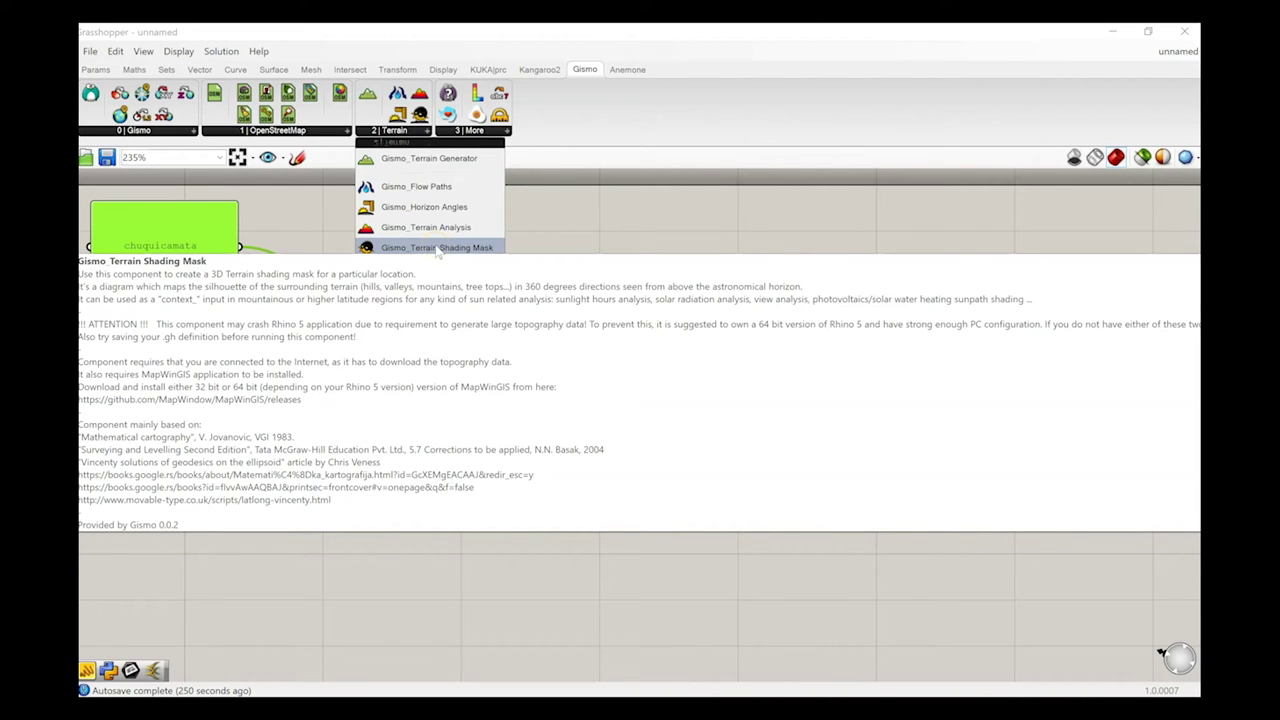
click(442, 255)
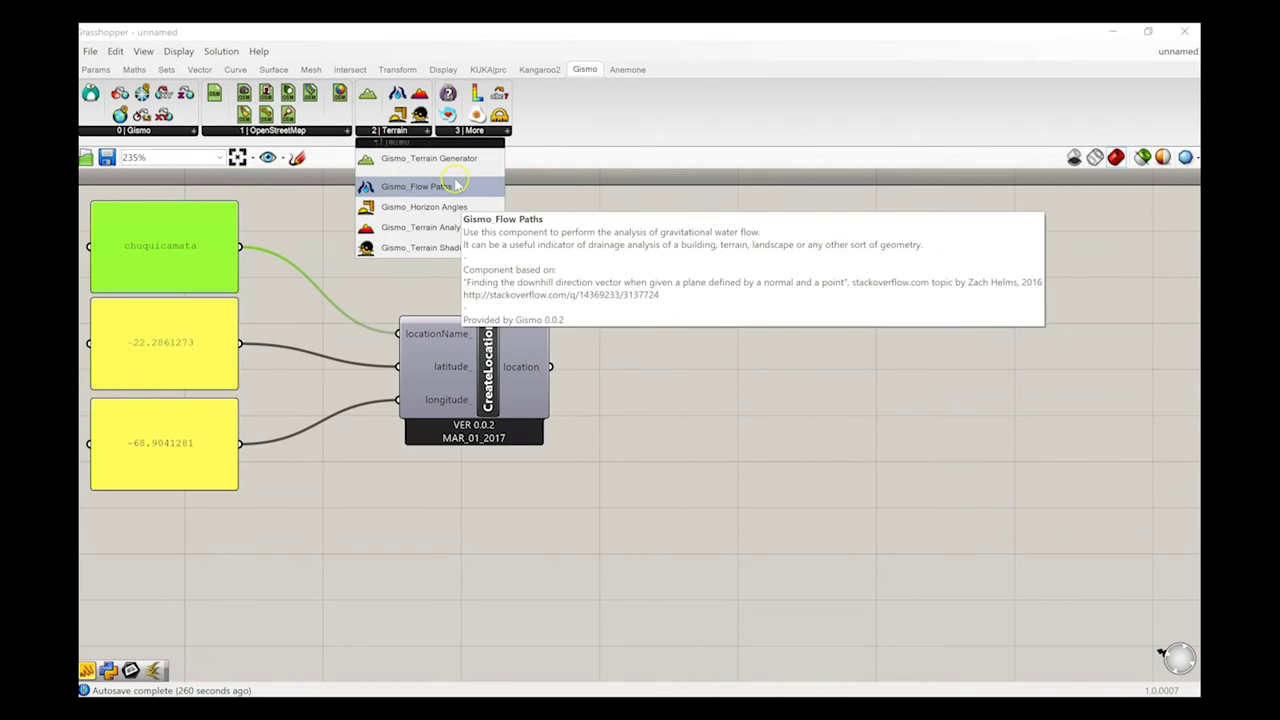
Place a Gismo Terrain Generator component to the right of Create Location, leaving room between them
click(458, 160)
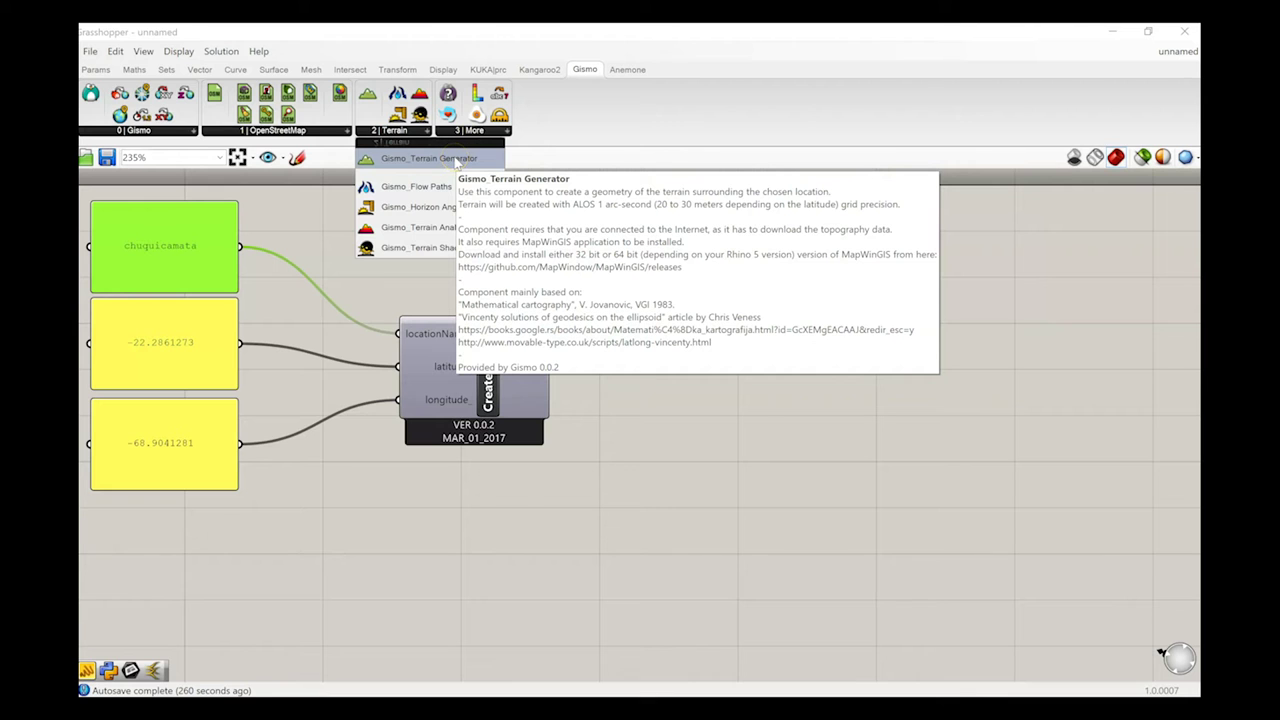
drag(457, 160, 881, 393)
right_drag(606, 534, 618, 504)
click(430, 543)
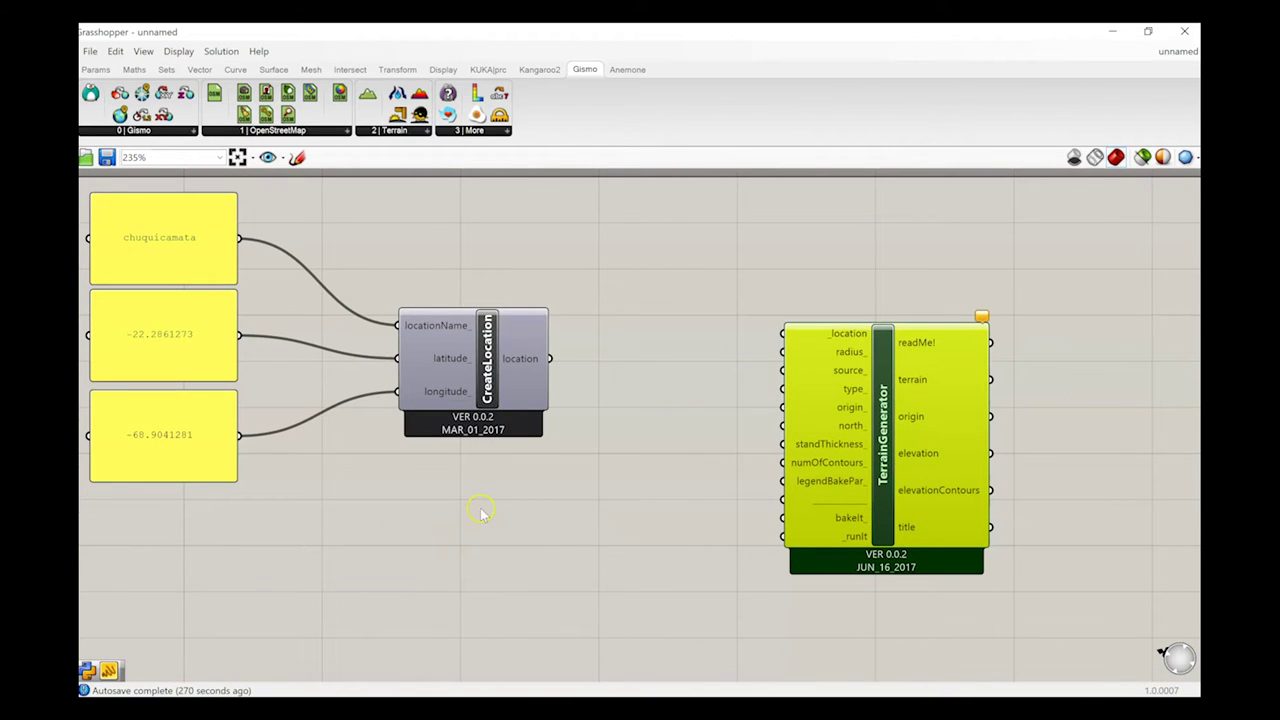
click(545, 349)
drag(546, 348, 552, 360)
Add a Boolean Toggle, connect it to the Terrain Generator's _runIt input, and place it directly beside that input
double_click(483, 520)
text(tog)
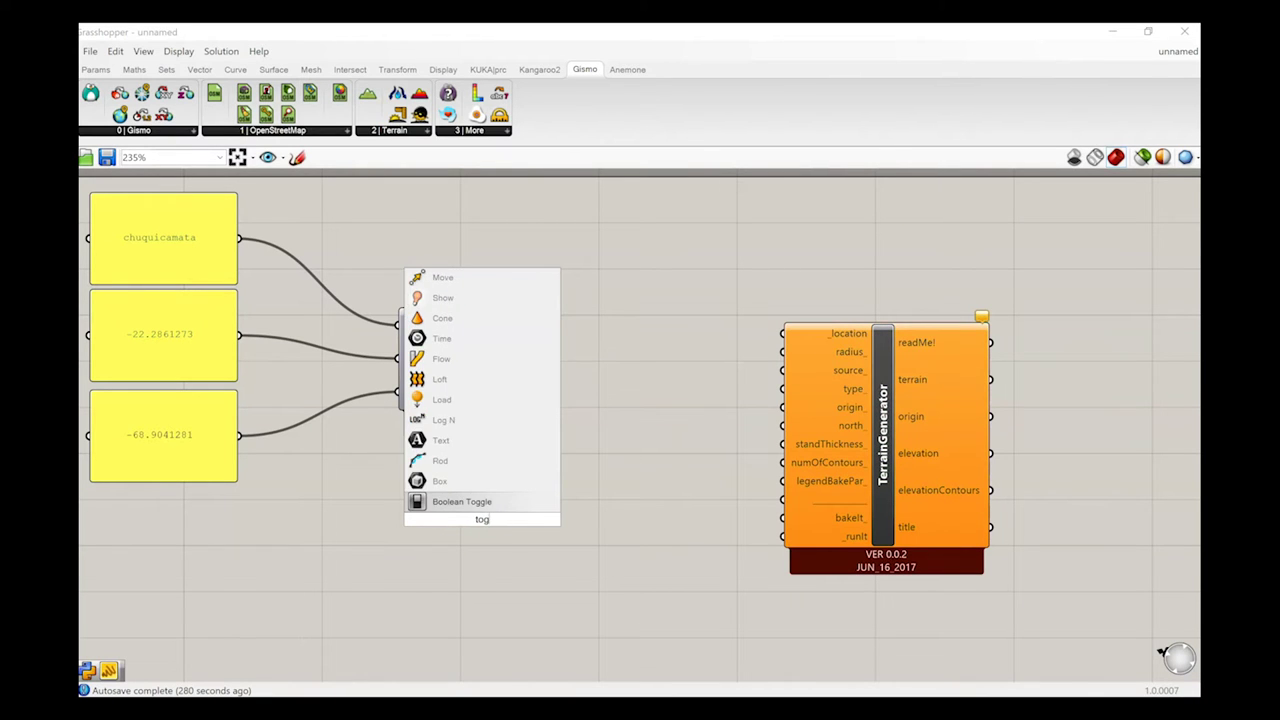
click(464, 502)
drag(531, 518, 785, 536)
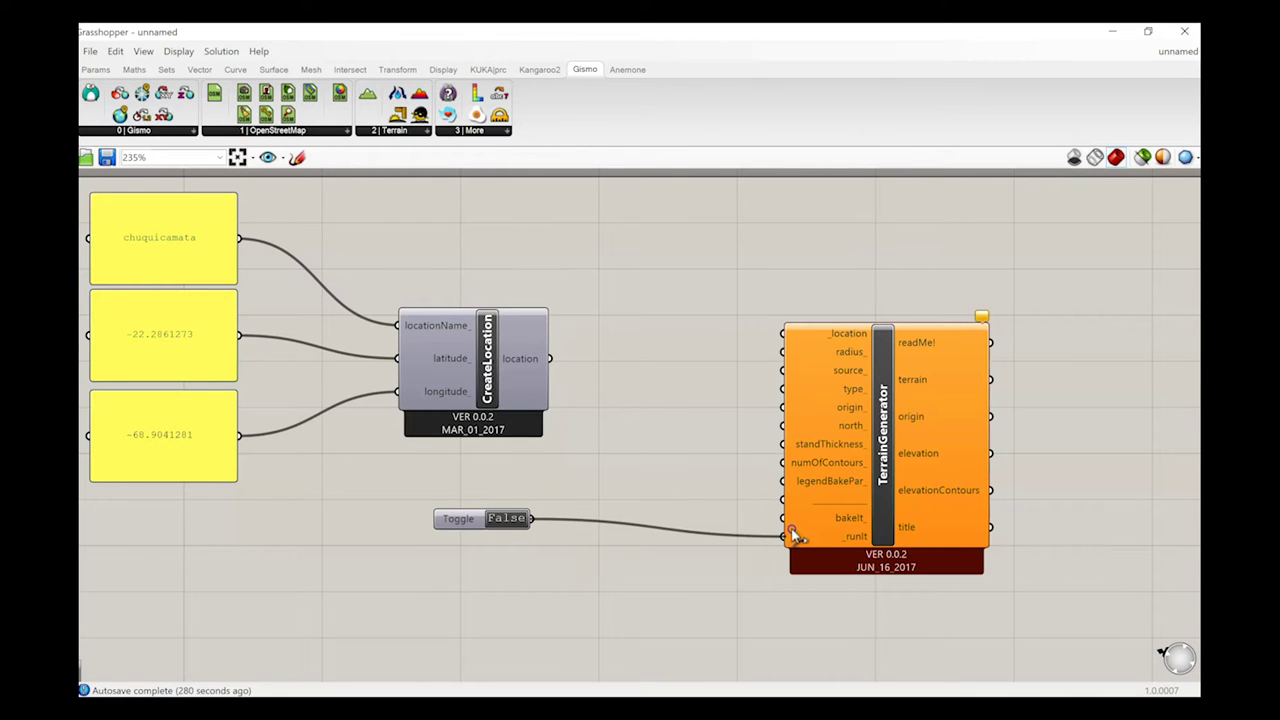
drag(490, 520, 547, 538)
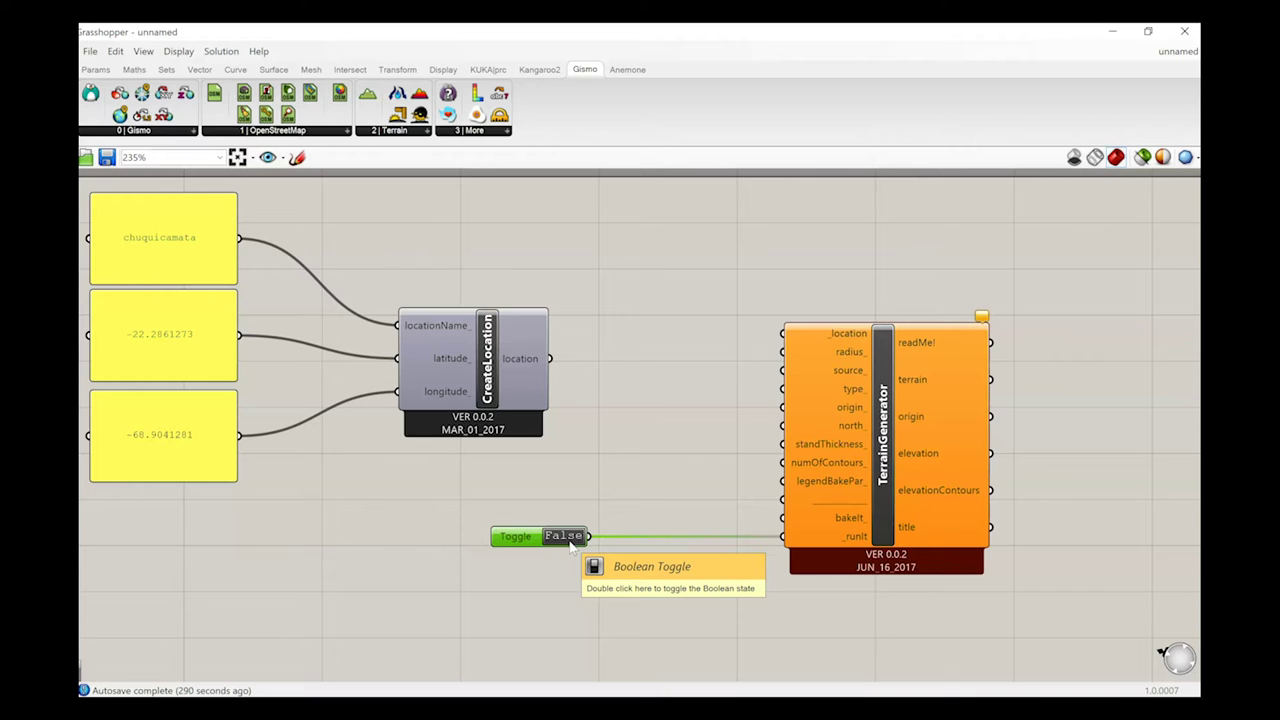
drag(528, 540, 698, 541)
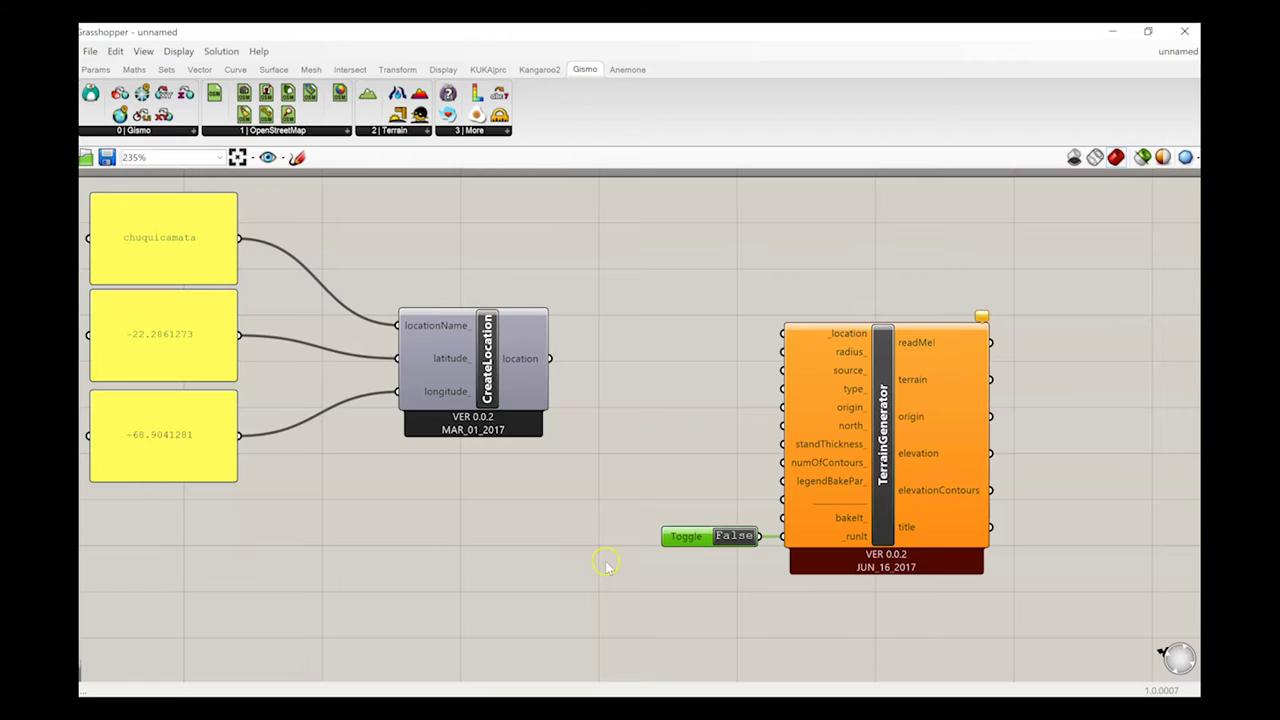
Move Create Location closer to its panels and shift the Terrain Generator together with its toggle slightly down and left
drag(487, 380, 374, 357)
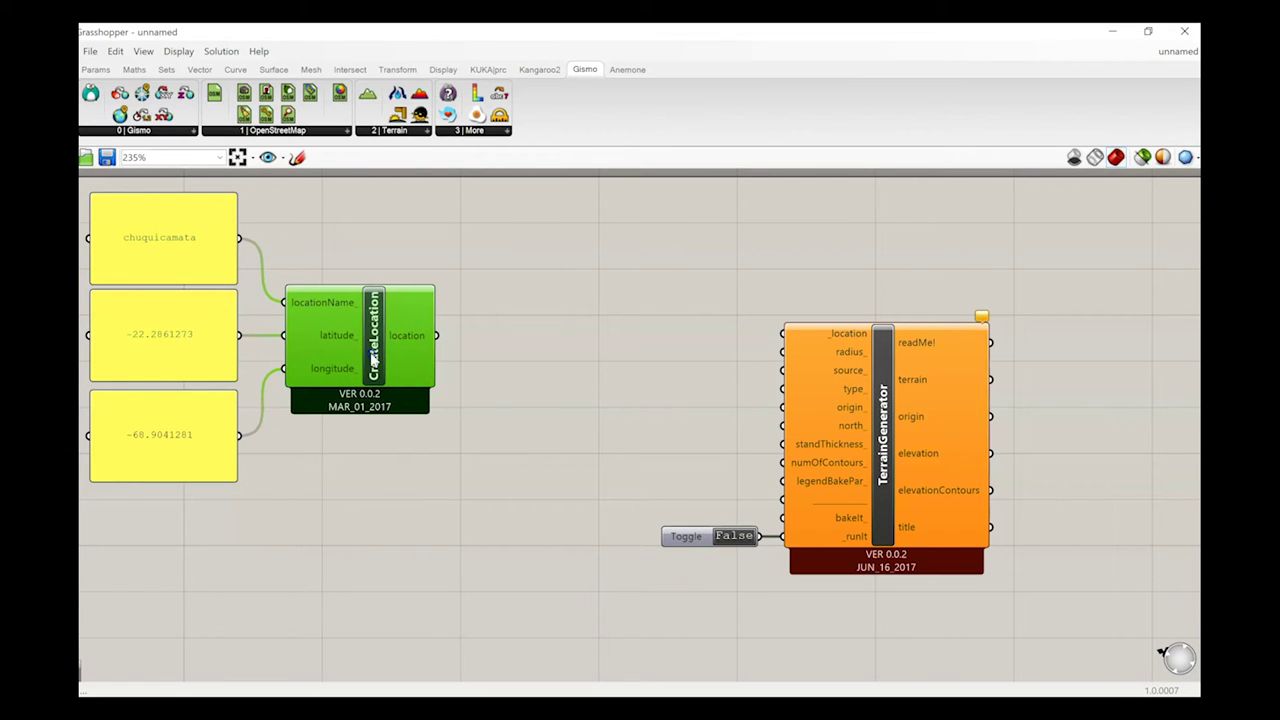
click(572, 463)
click(571, 459)
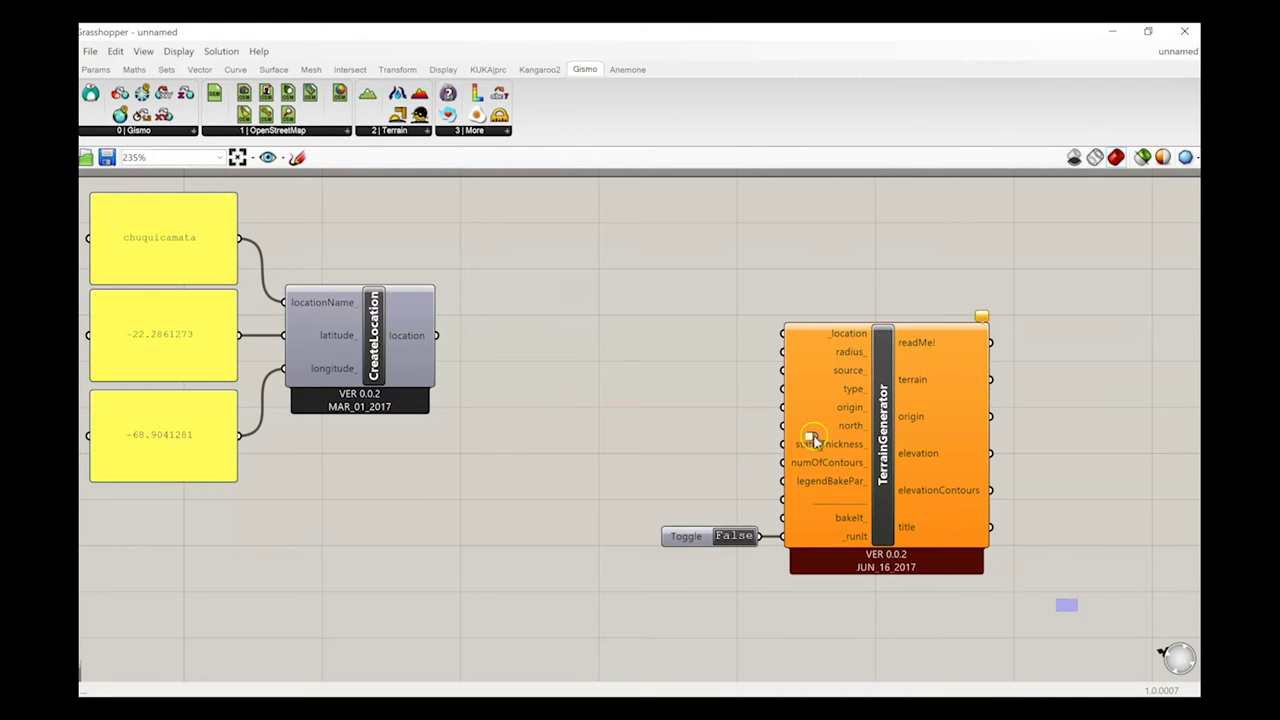
drag(1063, 603, 640, 310)
drag(899, 396, 878, 425)
click(526, 440)
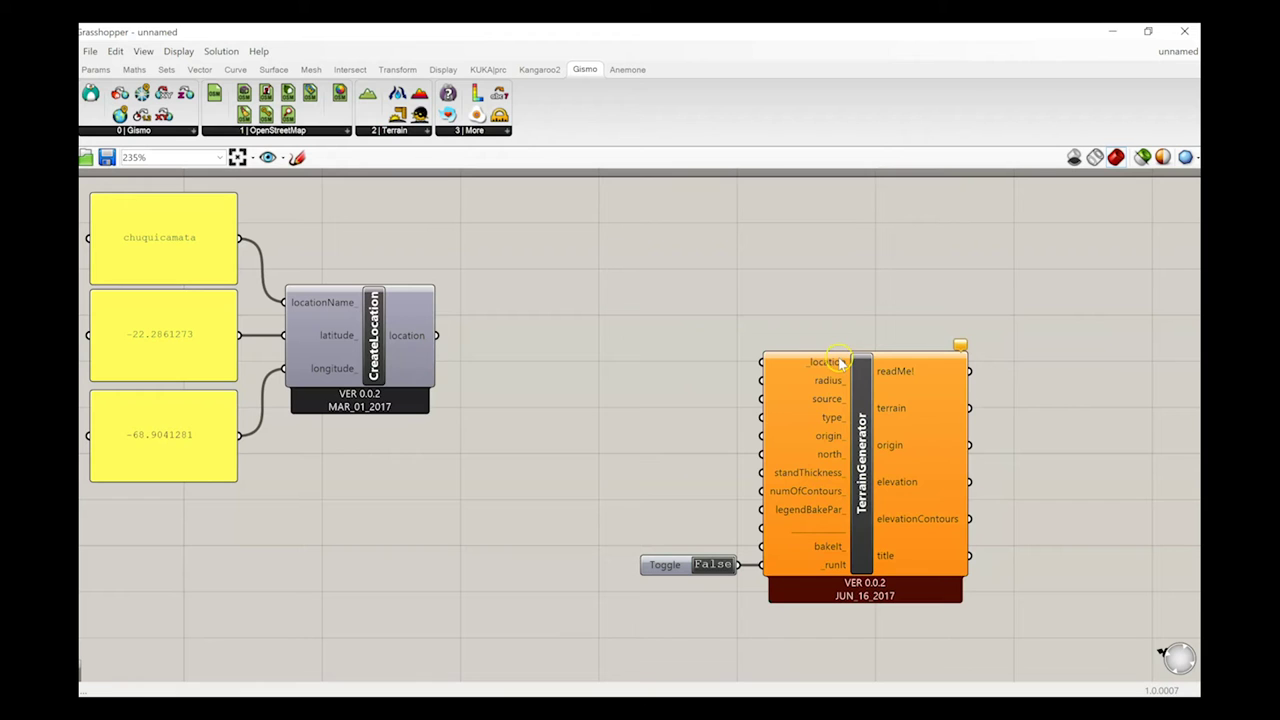
Connect Create Location's location output to the Terrain Generator's _location input
mouse_move(842, 364)
drag(437, 335, 765, 363)
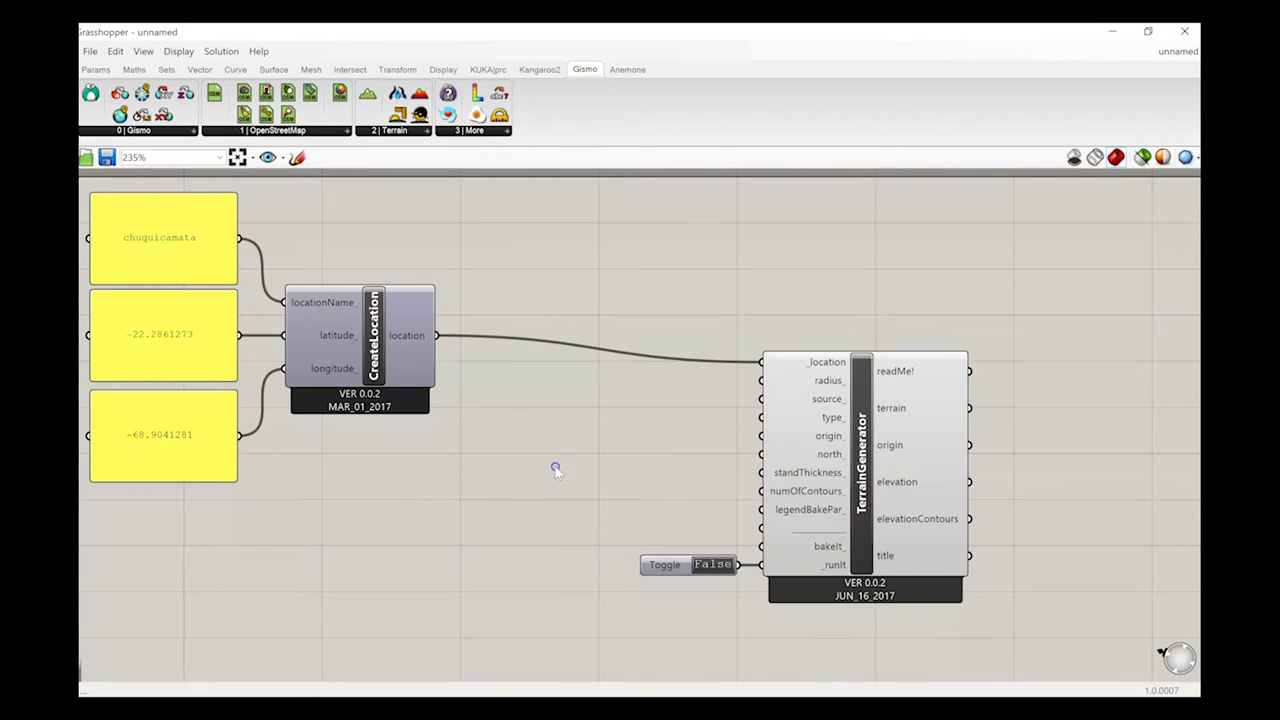
right_drag(614, 418, 654, 391)
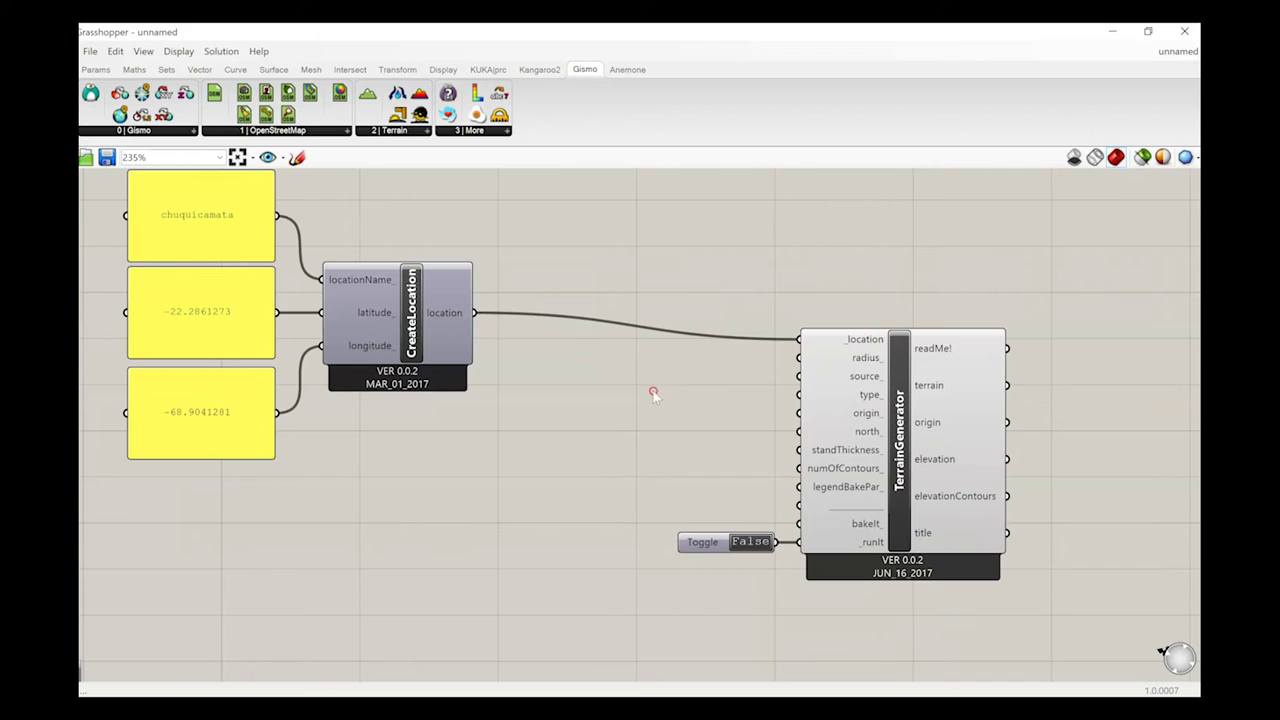
Add a Panel below Create Location, check the radius_ input's description, and set the panel's value to 100
double_click(560, 446)
text(panel)
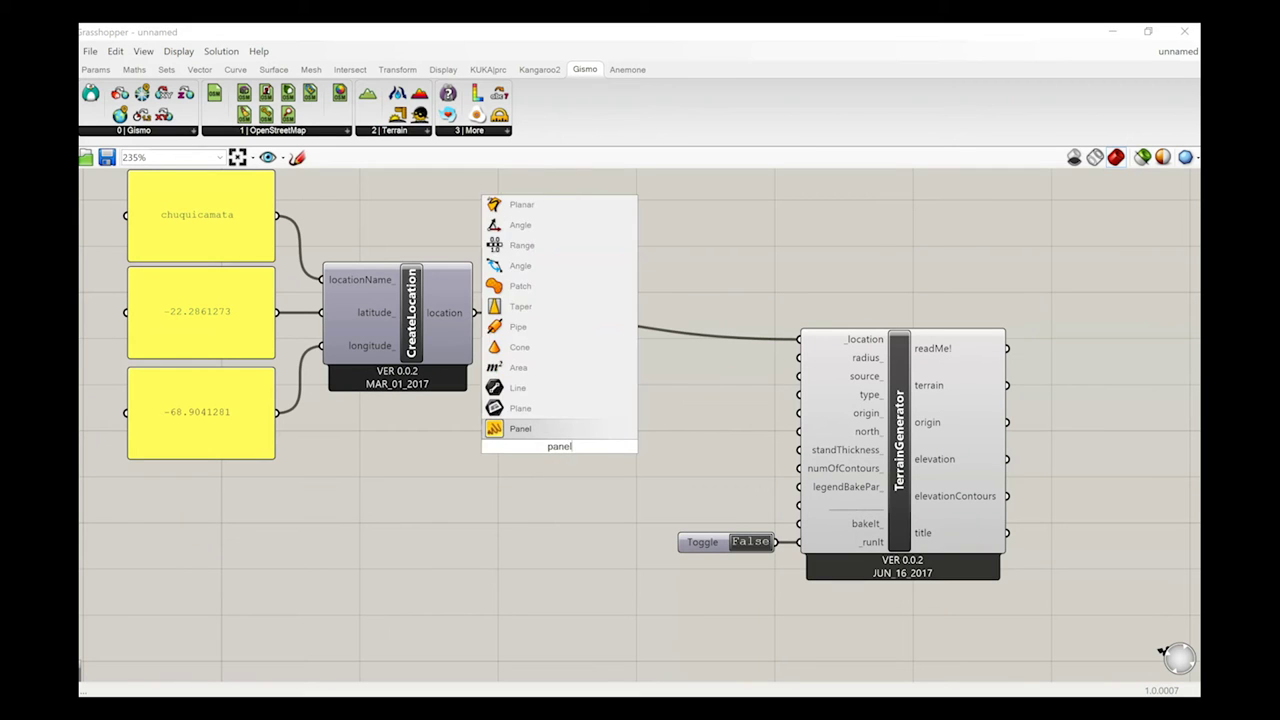
key(Return)
double_click(553, 446)
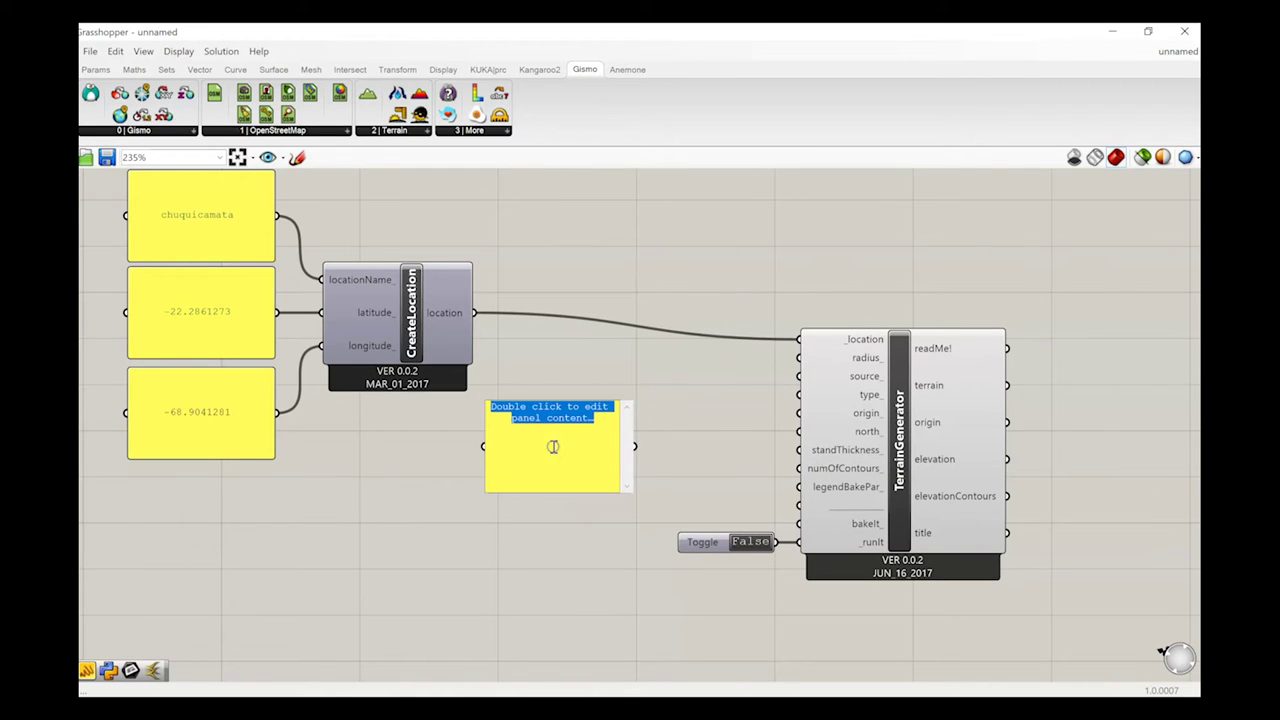
click(612, 422)
mouse_move(870, 358)
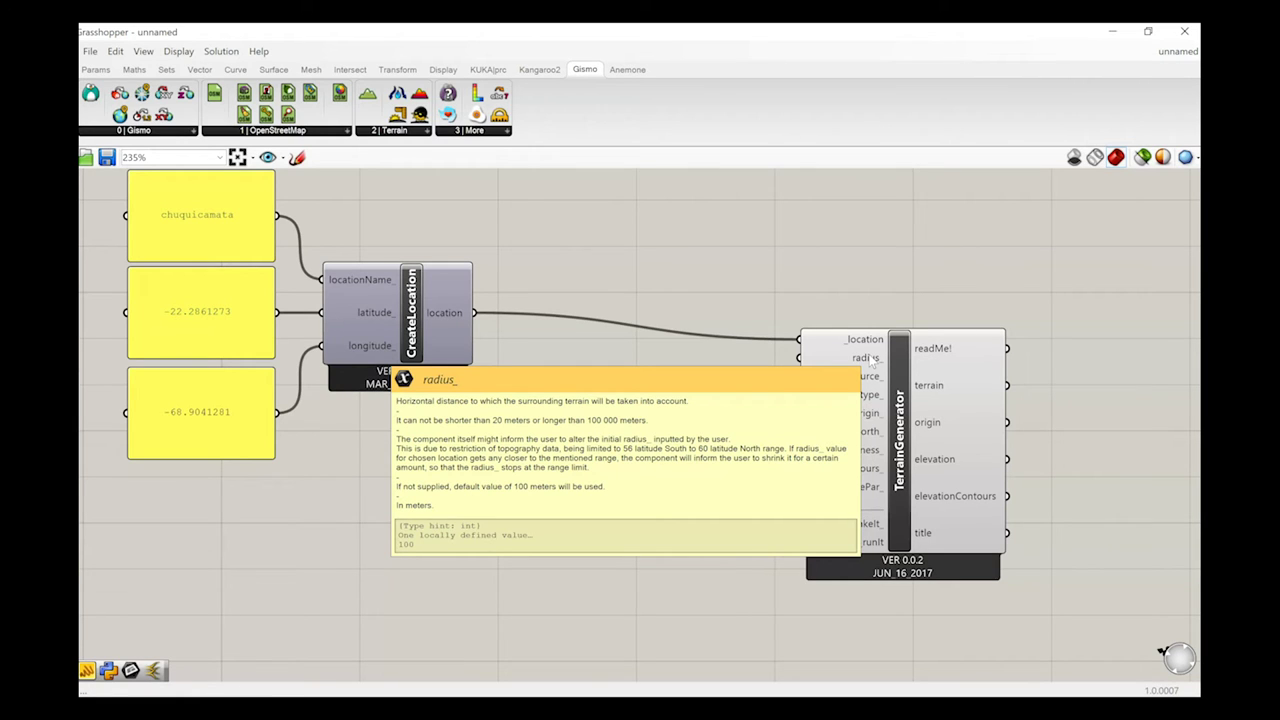
double_click(573, 420)
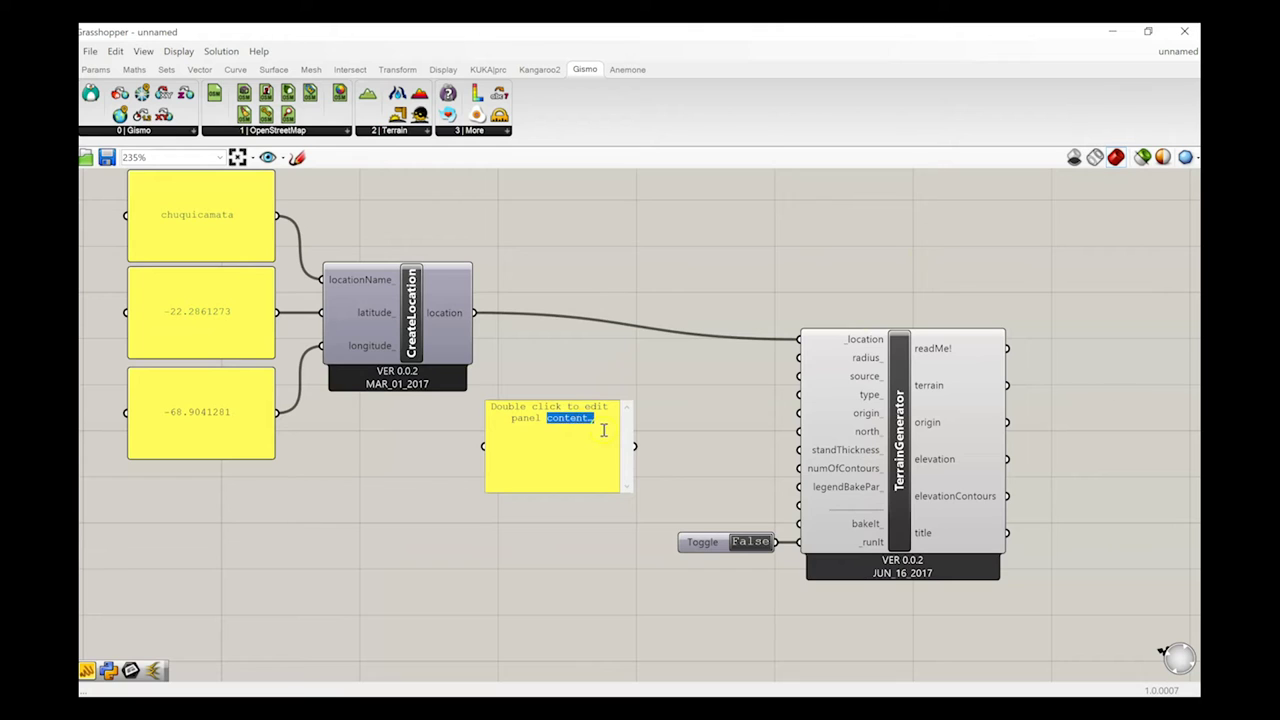
key(ctrl+a)
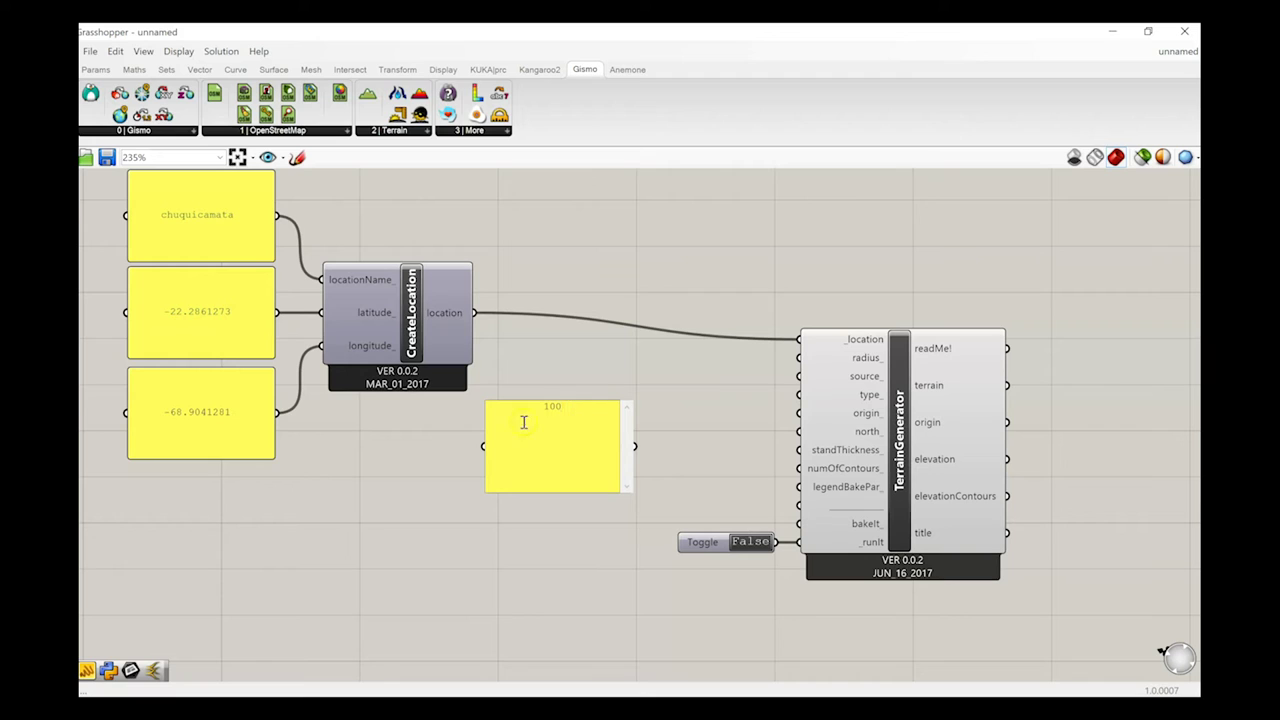
click(607, 405)
key(BackSpace)
text(0)
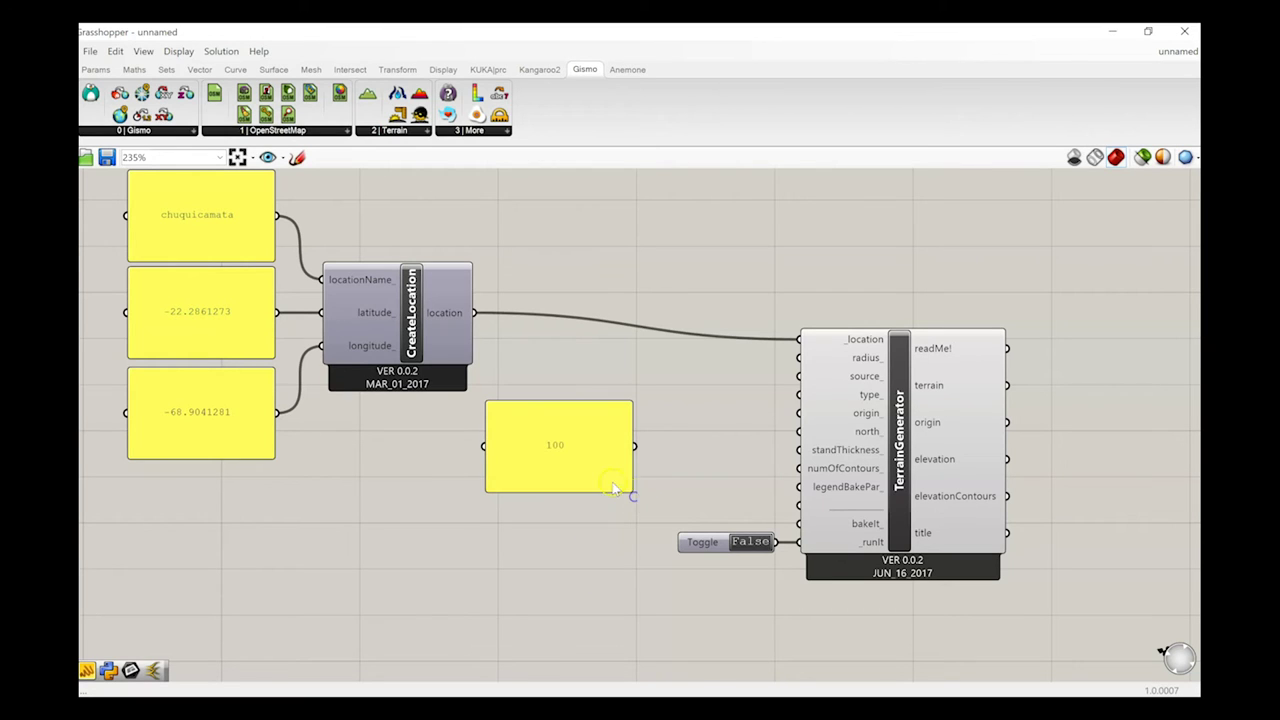
Shrink the 100 panel, place it beside the Terrain Generator, and connect it to the radius_ input
drag(630, 490, 705, 368)
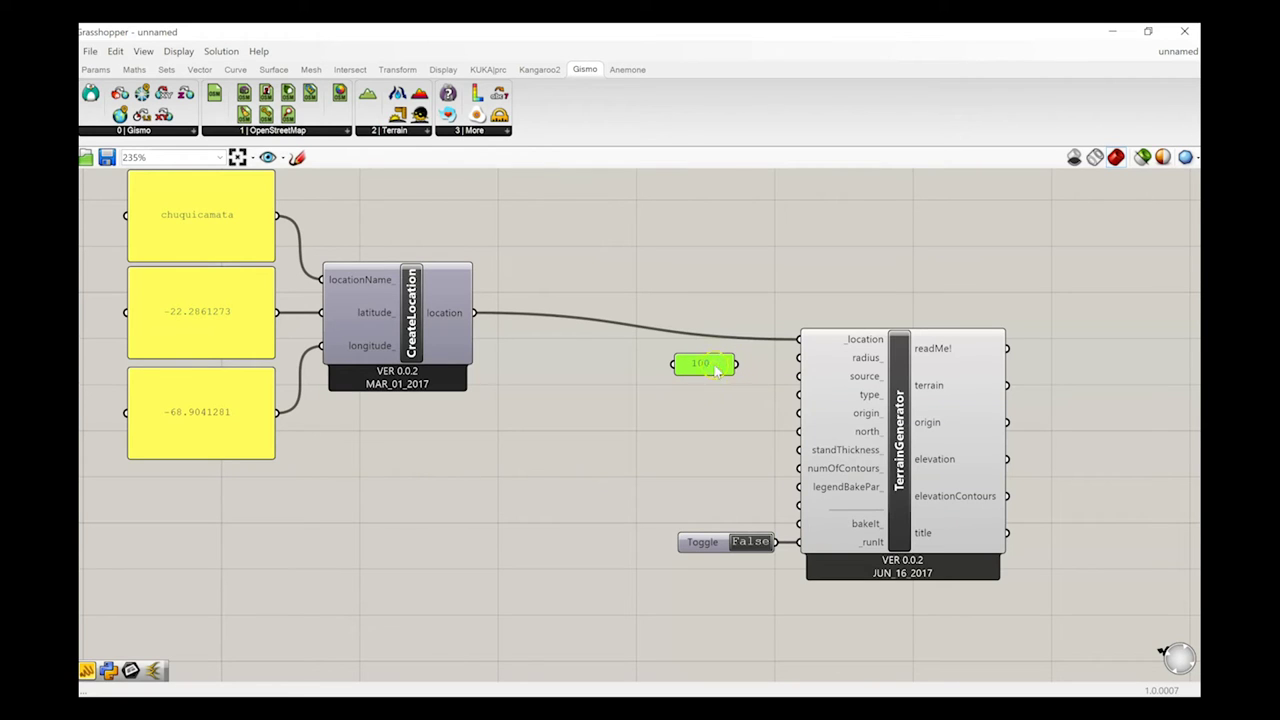
drag(741, 368, 798, 357)
drag(721, 370, 700, 362)
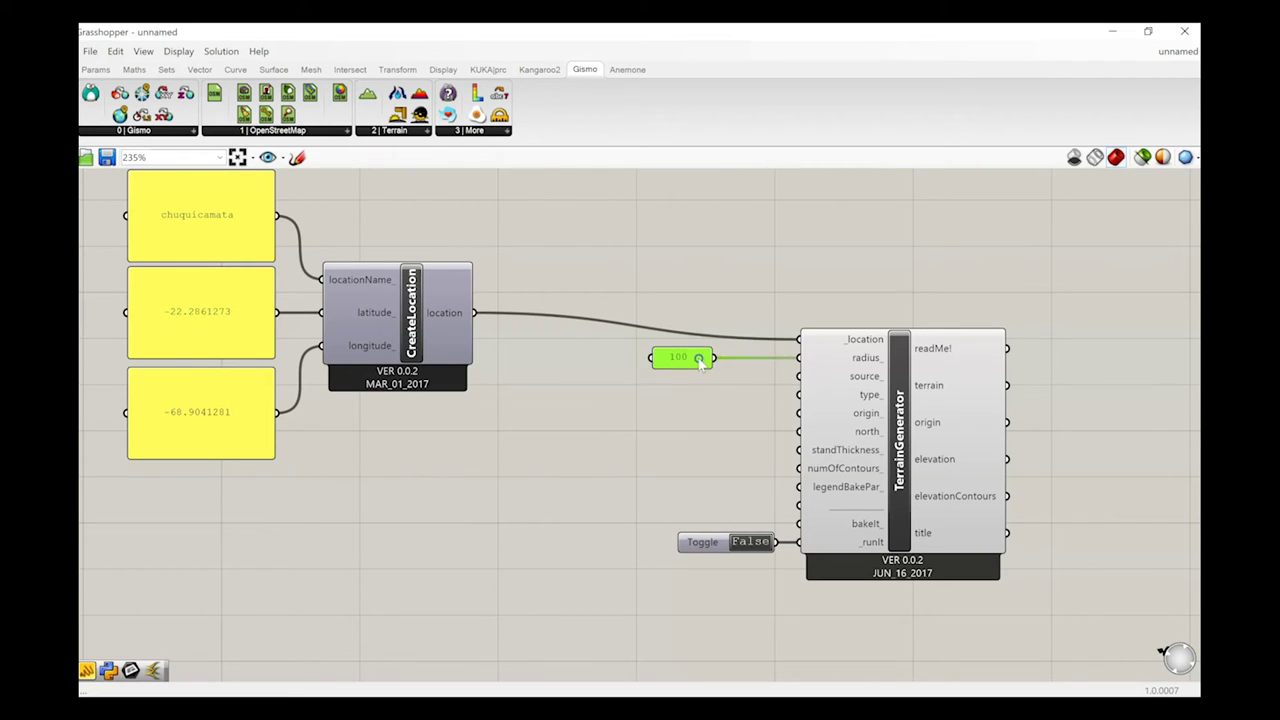
Add a Number Slider with the value 100 below the radius panel and connect it to the radius_ input
double_click(629, 449)
text(100)
key(Return)
drag(703, 448, 799, 357)
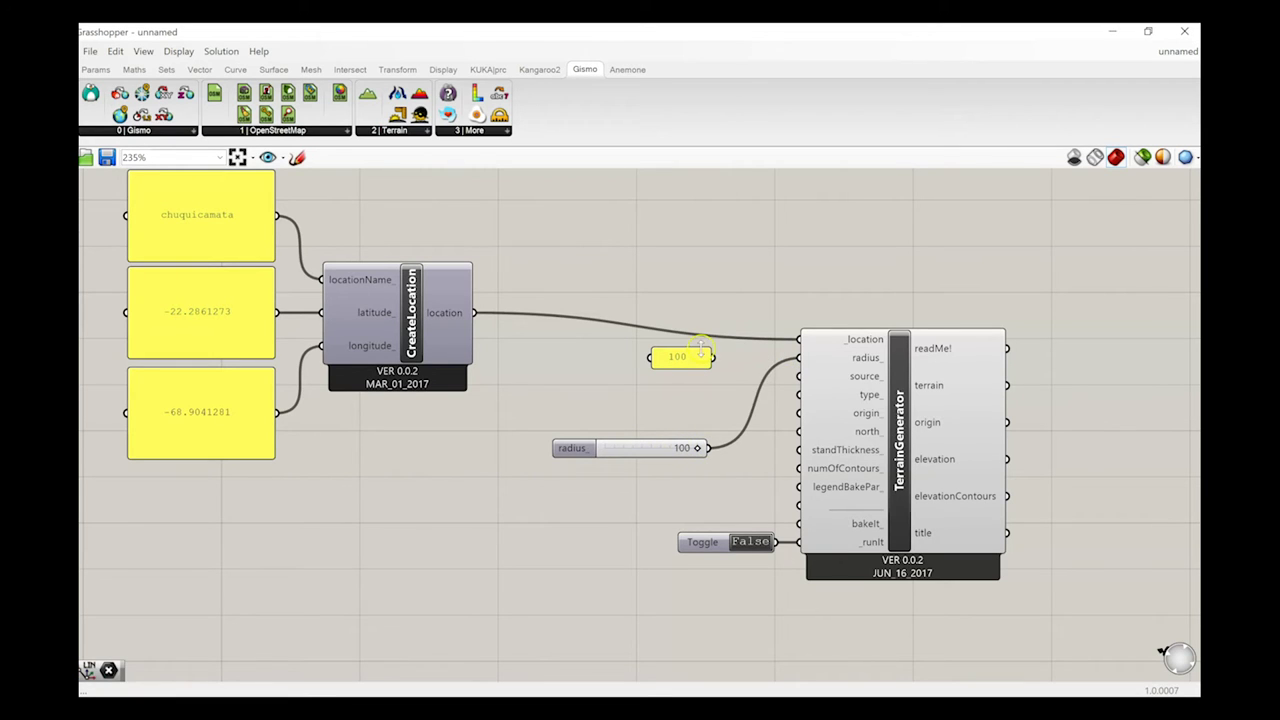
Reconnect the 100 panel to the Terrain Generator's radius_ input and delete the number slider
click(692, 357)
drag(713, 357, 799, 357)
drag(729, 406, 494, 498)
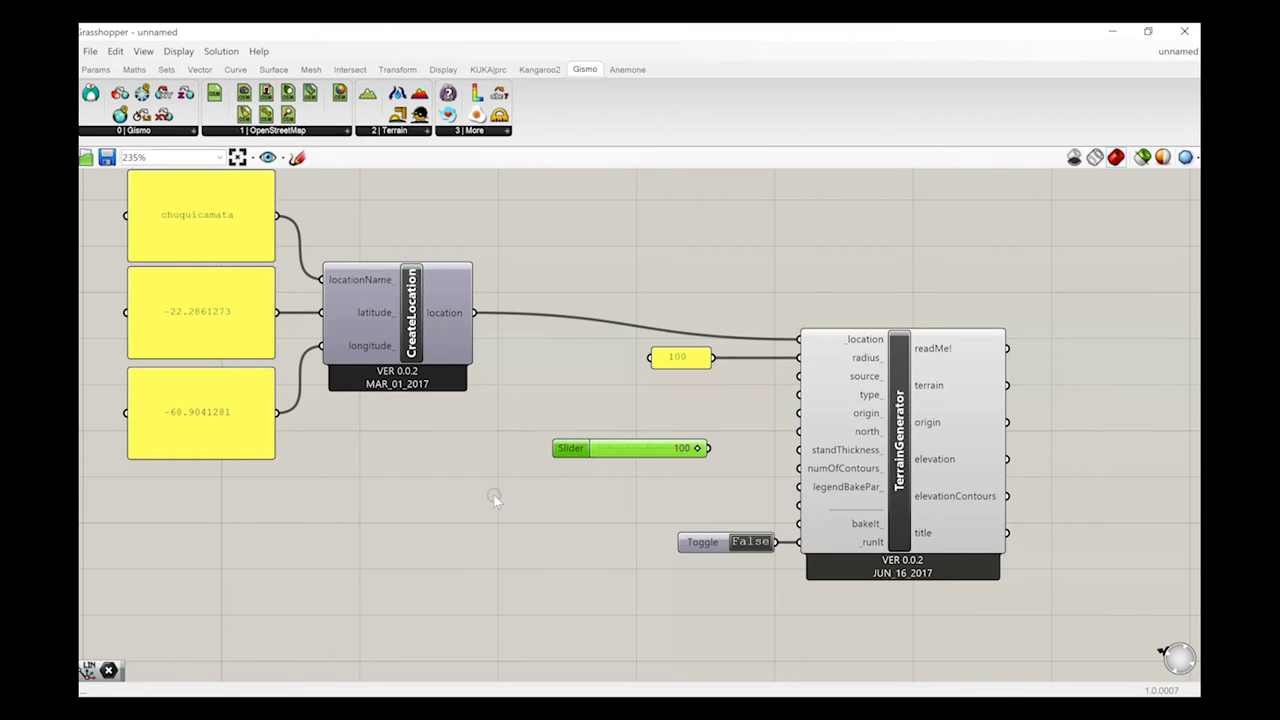
key(Delete)
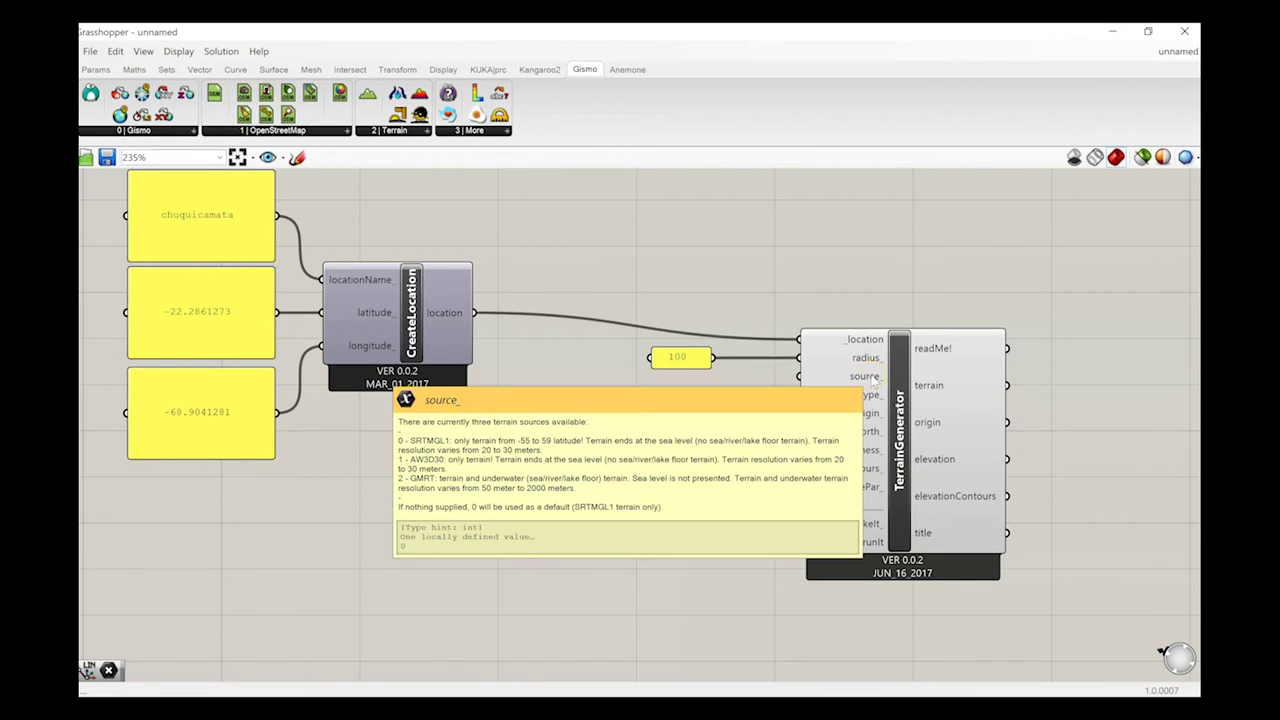
Check the type_ input's description and add a Panel with the value 2 below the radius panel
mouse_move(870, 395)
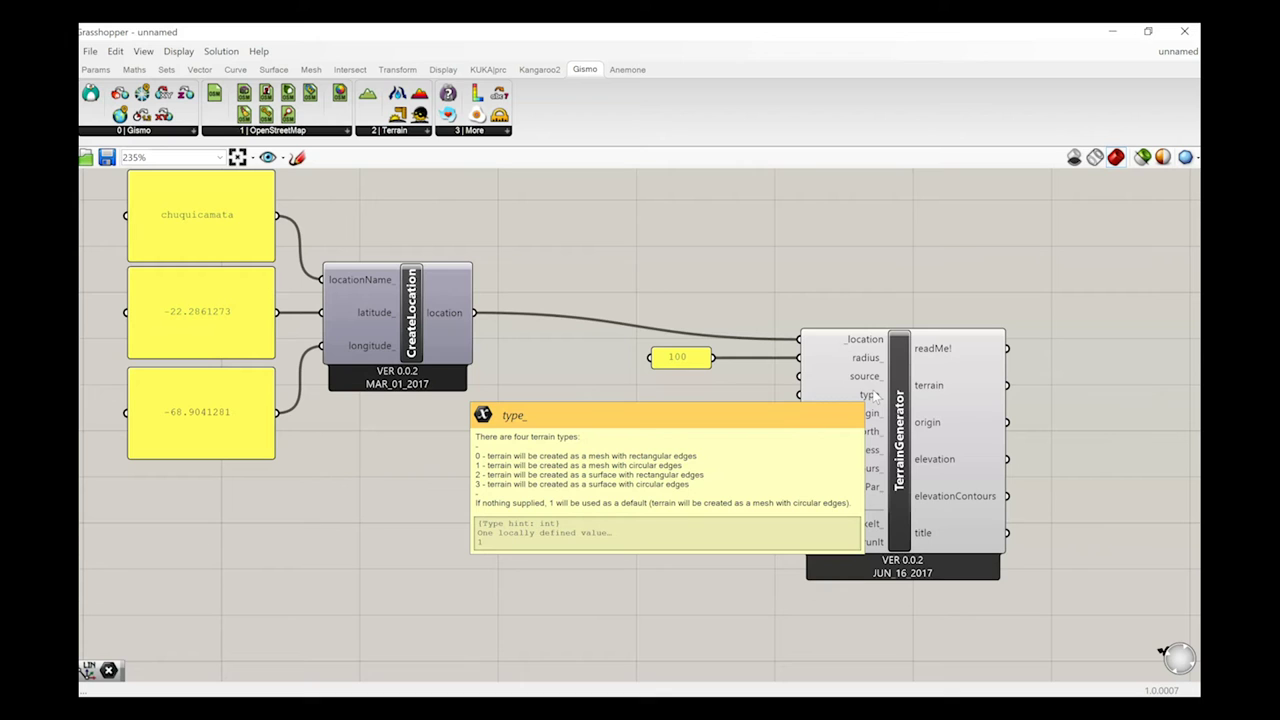
double_click(631, 441)
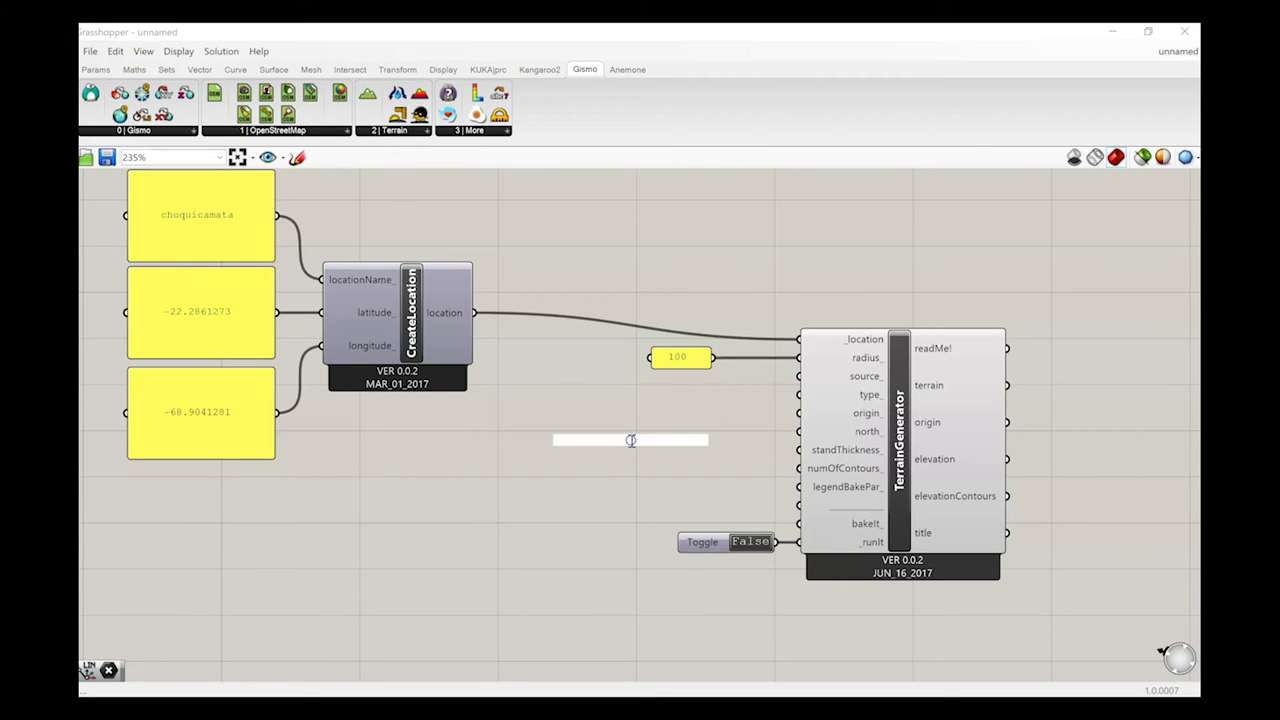
text(paNE)
key(BackSpace)
key(BackSpace)
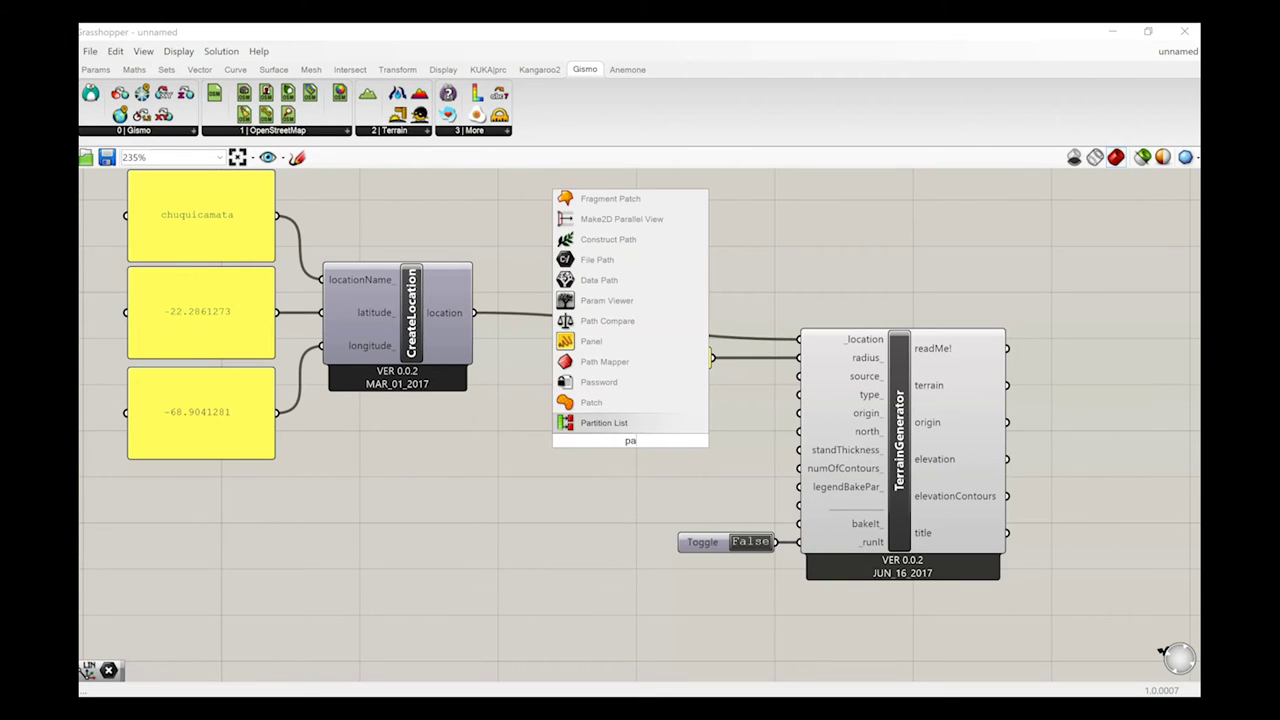
text(a)
key(BackSpace)
text(nel)
key(Return)
double_click(630, 440)
text(12)
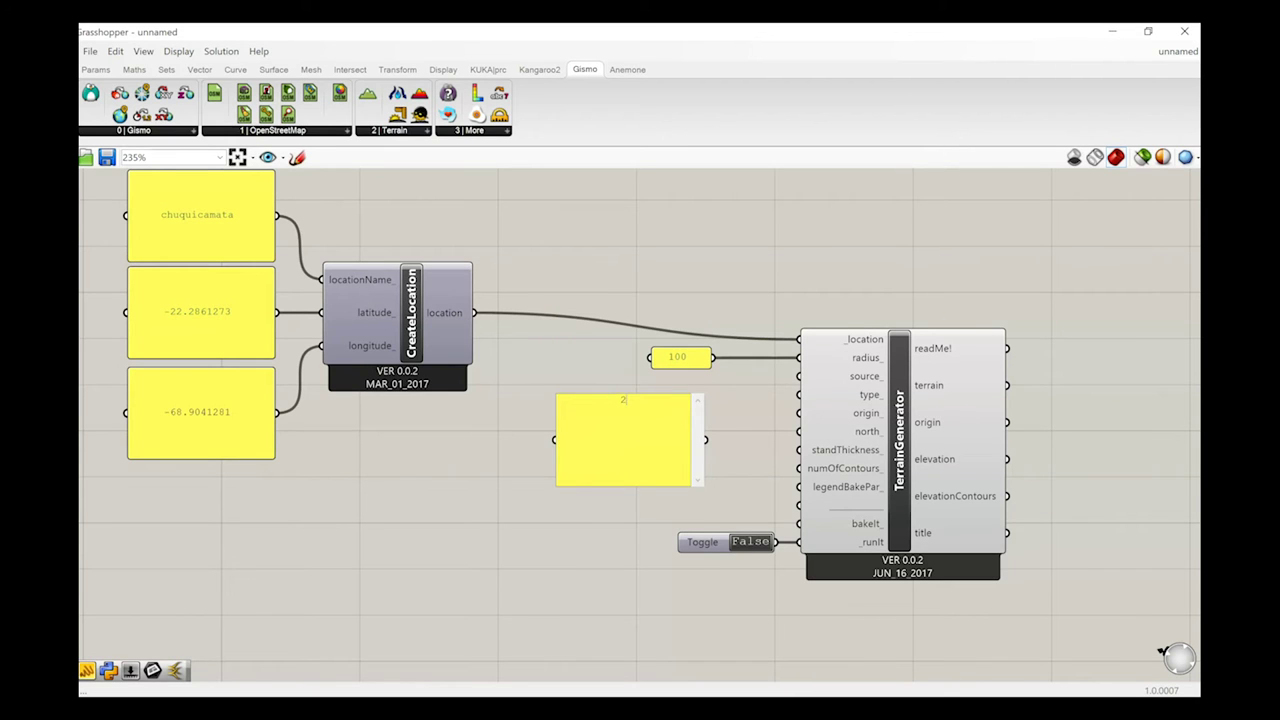
click(600, 345)
Connect the 2 panel to the Terrain Generator's type_ input and shrink it to the size of the radius panel
drag(712, 437, 798, 394)
drag(672, 482, 676, 405)
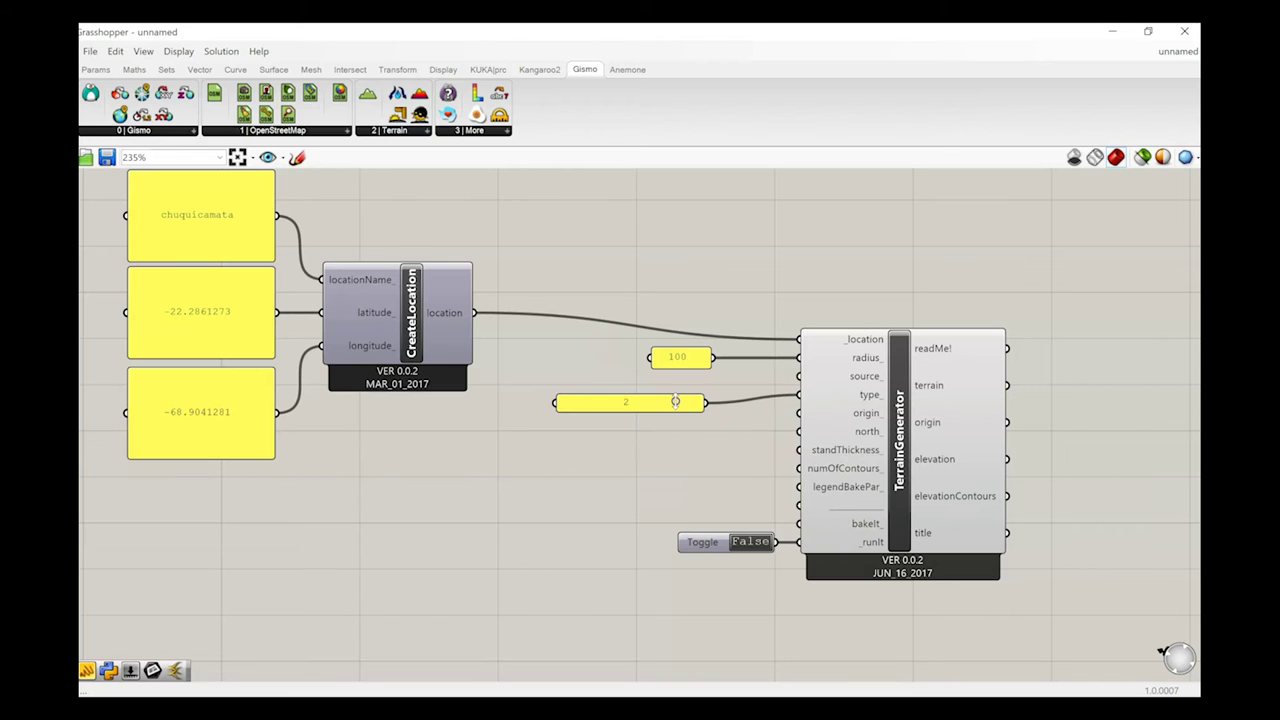
drag(556, 402, 686, 395)
Examine the origin_ input and the world origin in the Rhino viewports behind the Grasshopper window
mouse_move(869, 418)
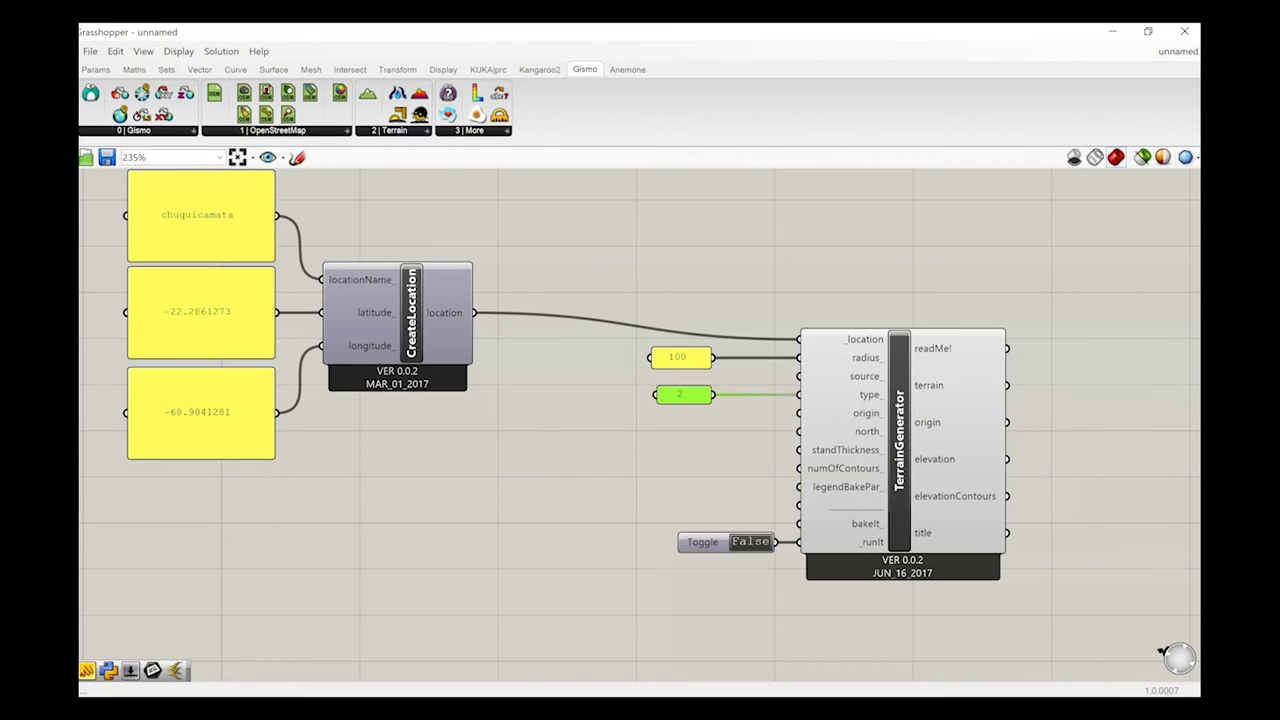
double_click(606, 30)
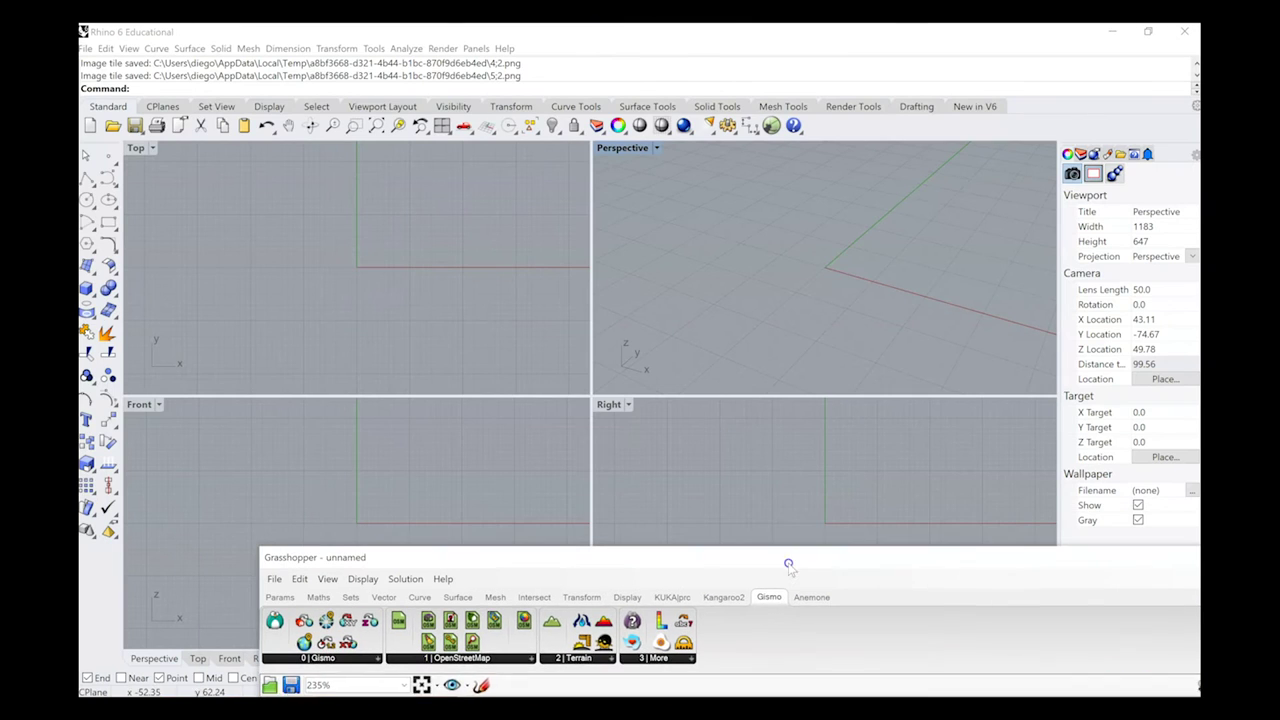
double_click(723, 565)
key(super+Down)
drag(680, 549, 620, 209)
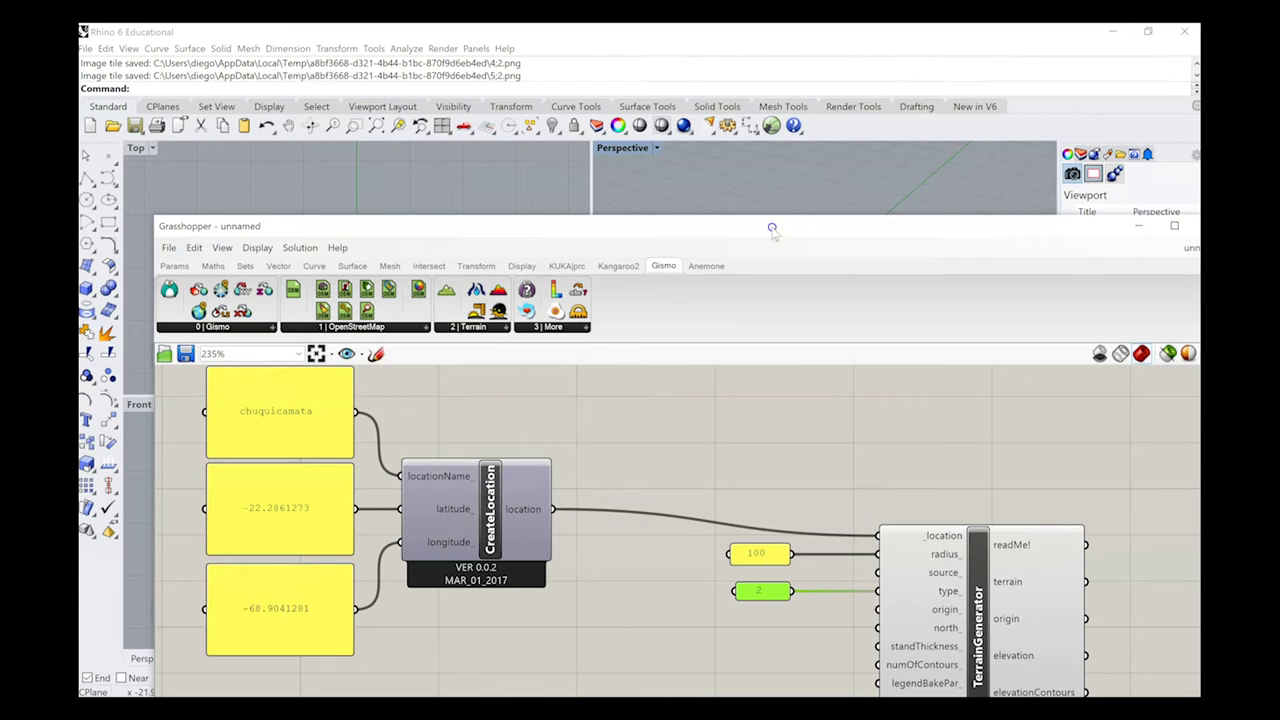
drag(773, 222, 791, 313)
double_click(814, 323)
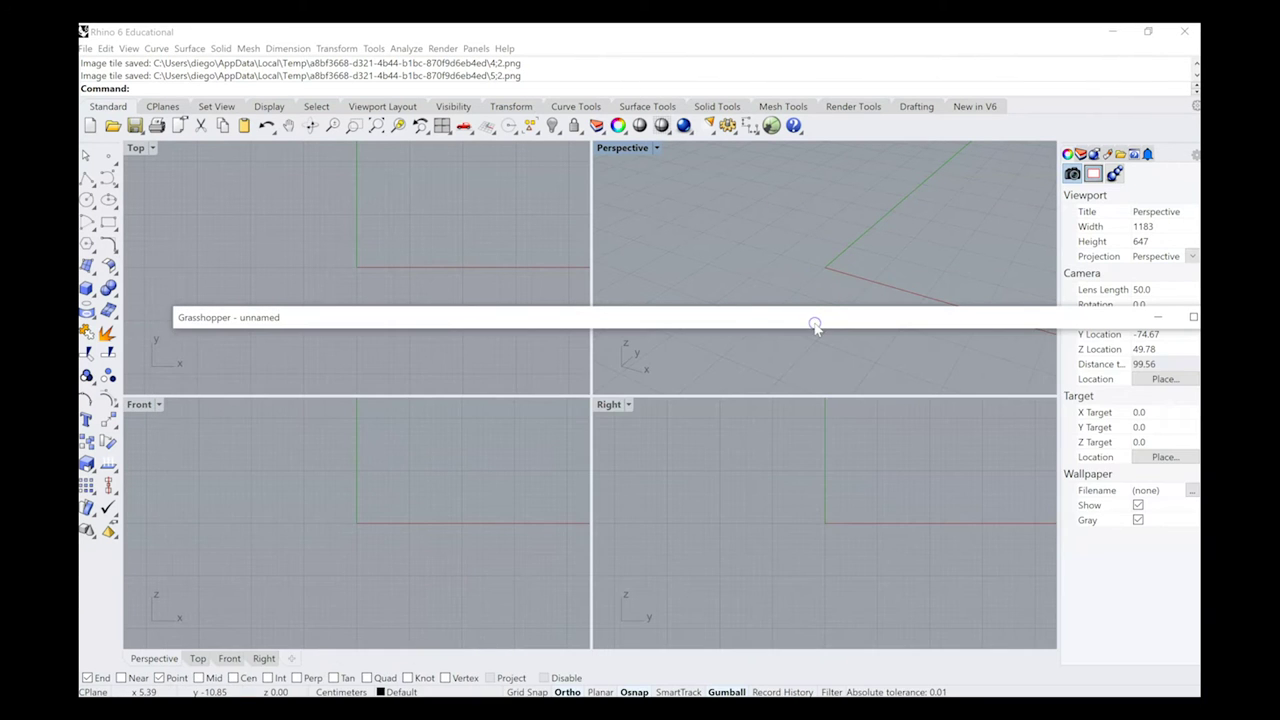
double_click(815, 323)
drag(843, 323, 749, 179)
click(1099, 176)
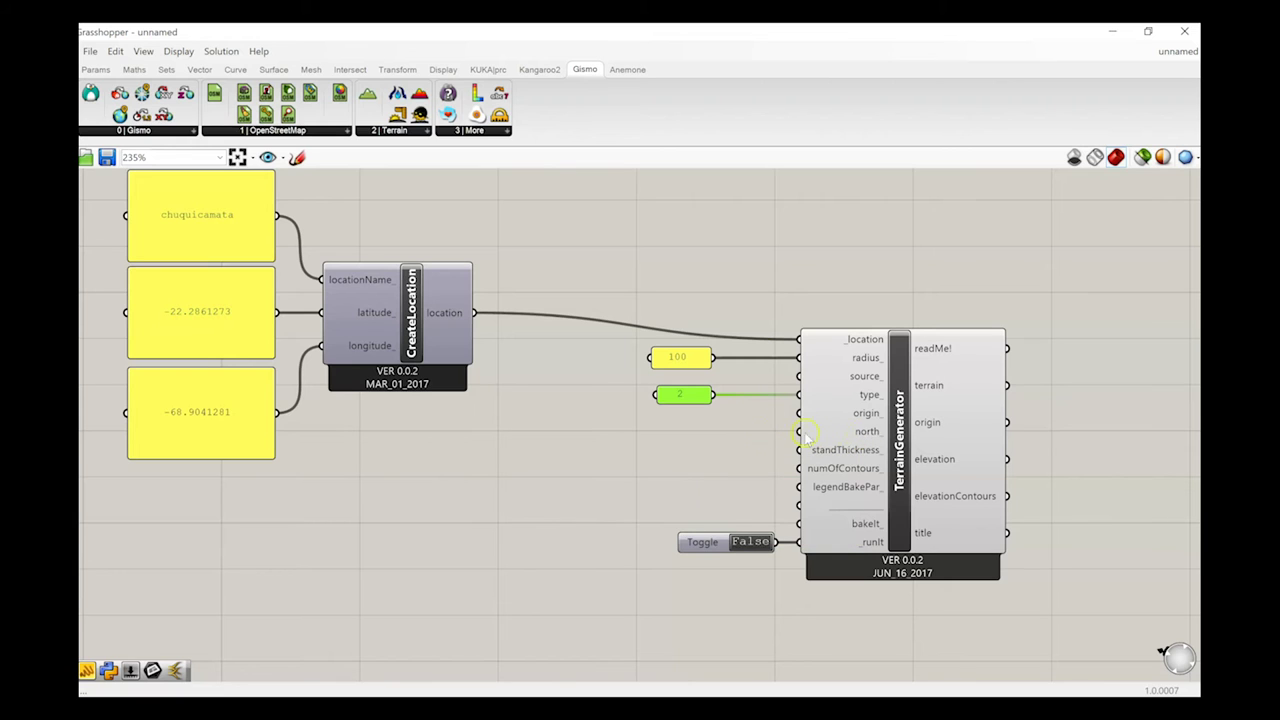
click(592, 445)
double_click(592, 445)
text(vec)
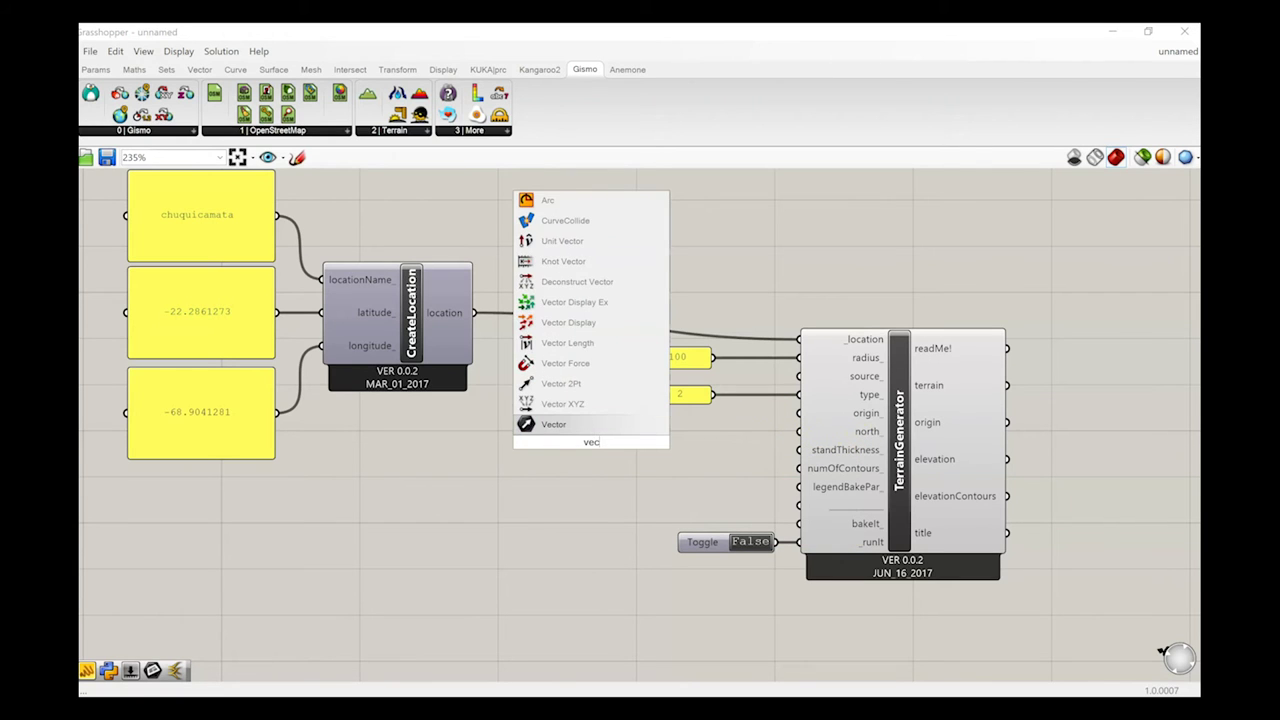
click(567, 410)
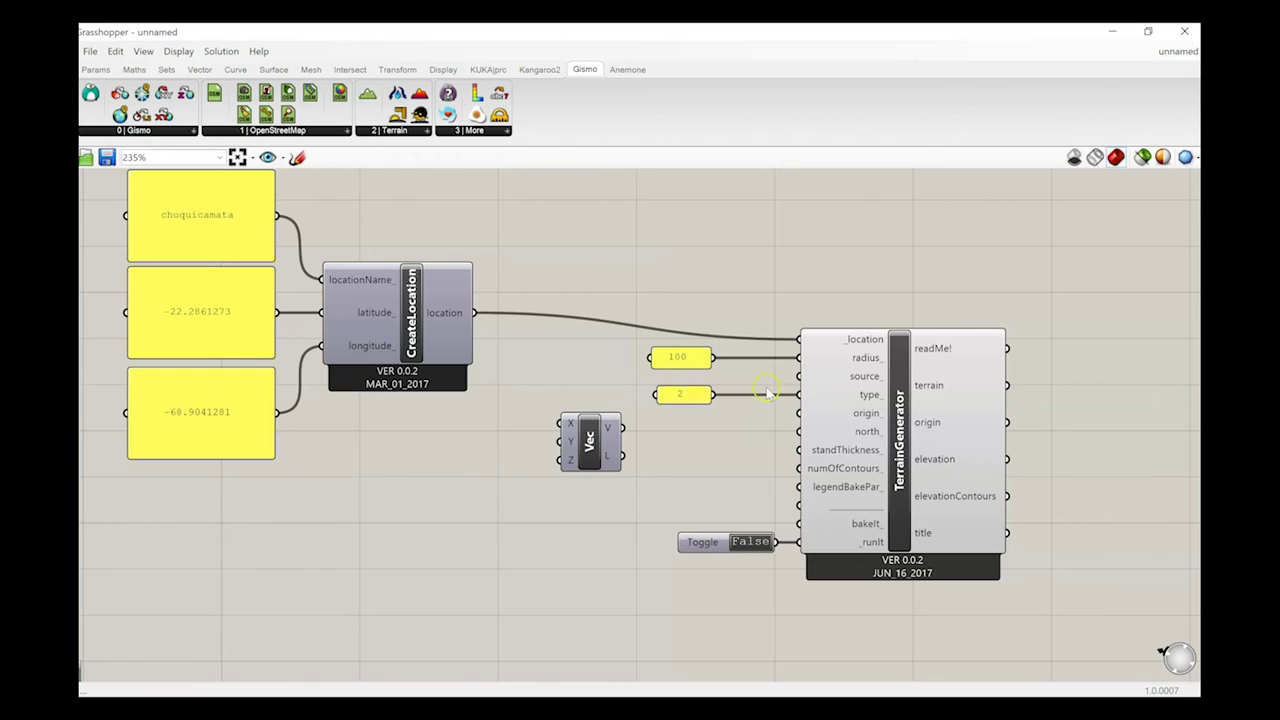
click(596, 448)
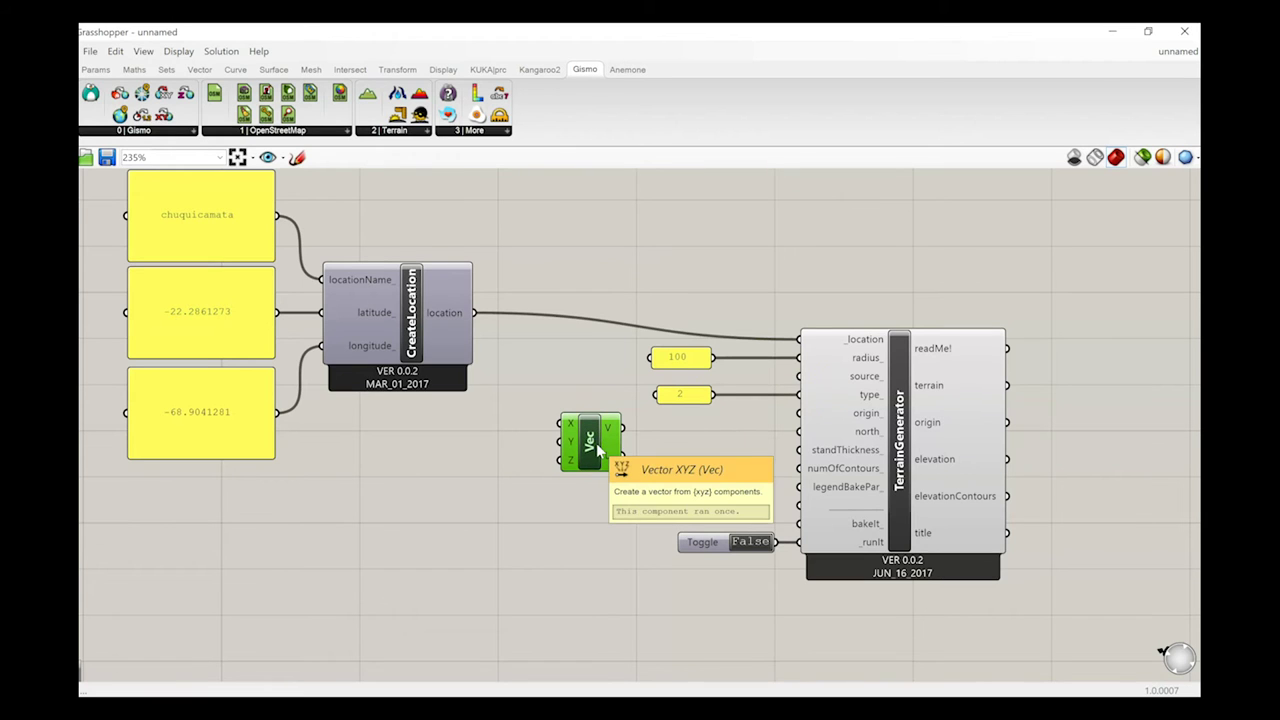
key(Delete)
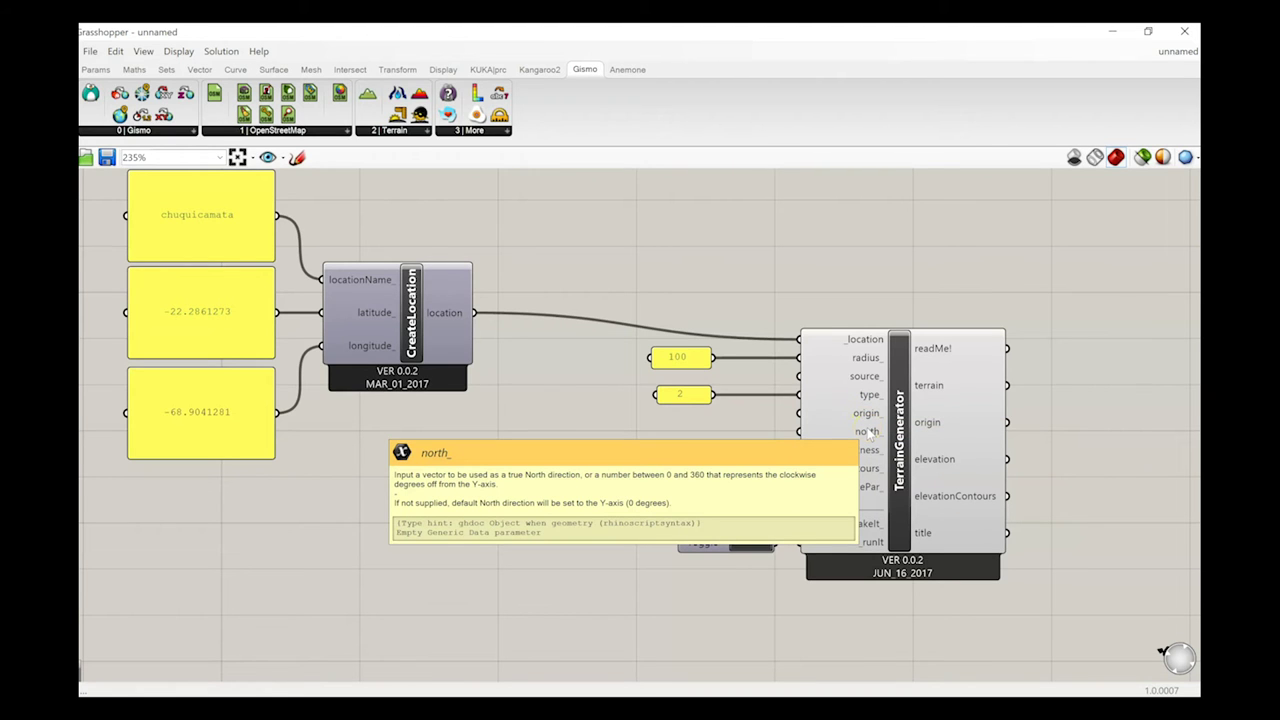
Examine the axis directions in the Rhino viewports in relation to the north_ input, and return to the maximized Grasshopper canvas
drag(600, 32, 652, 481)
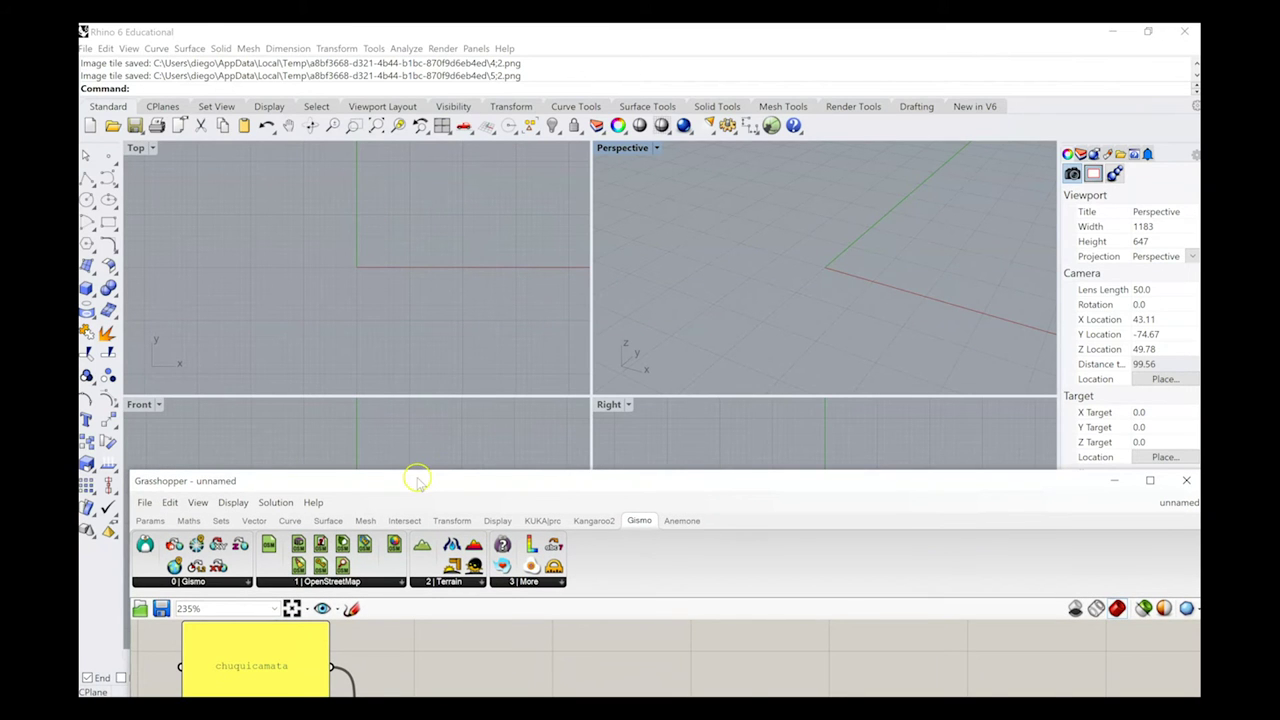
drag(417, 478, 408, 368)
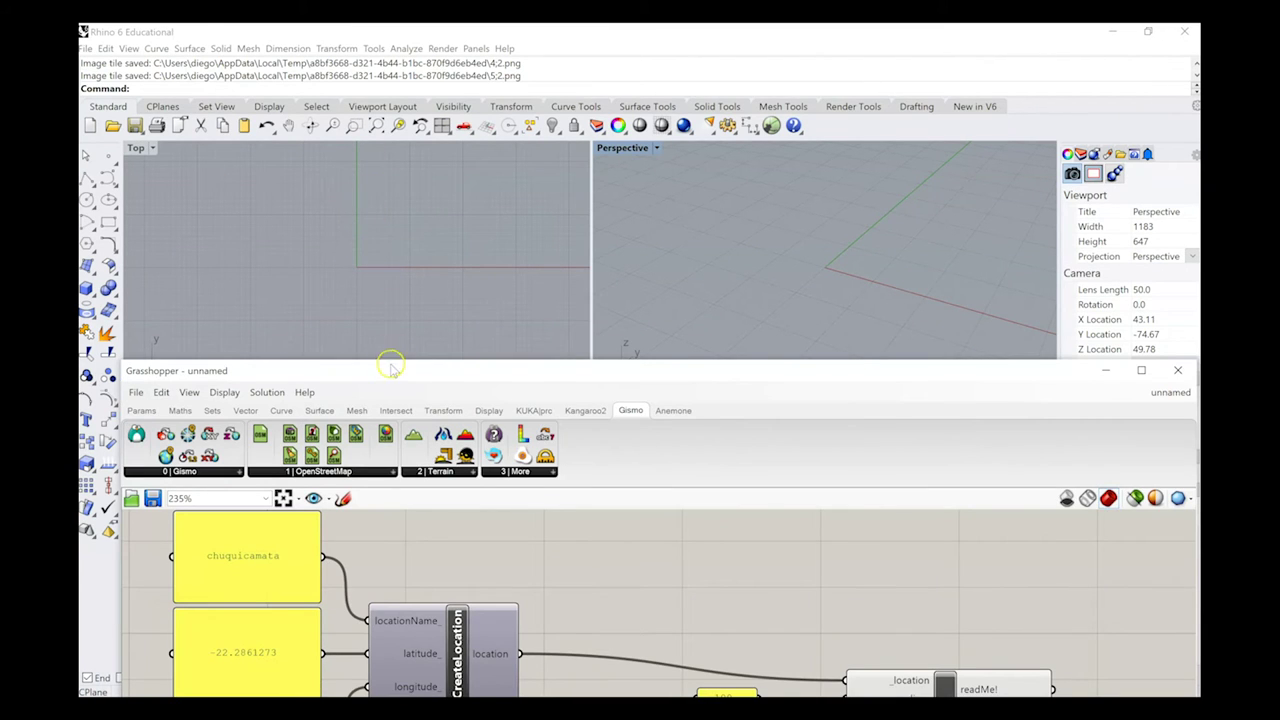
drag(571, 370, 548, 0)
drag(366, 0, 331, 63)
double_click(331, 63)
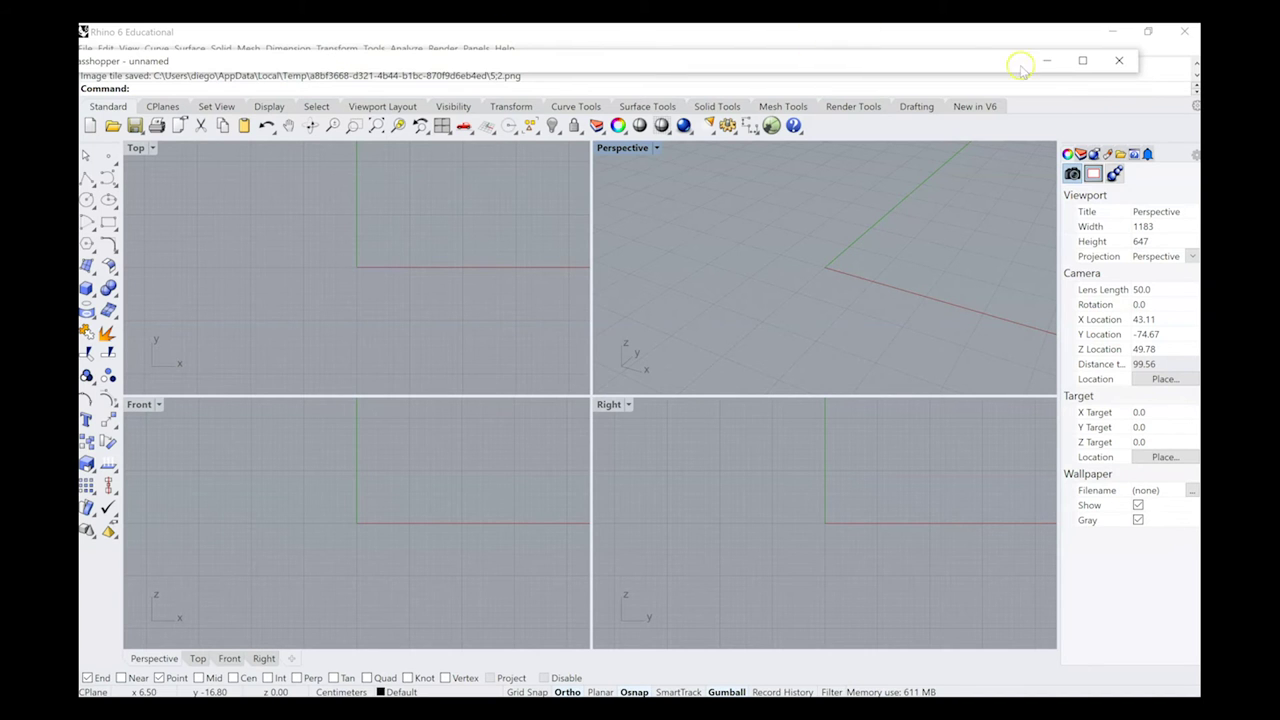
click(1081, 61)
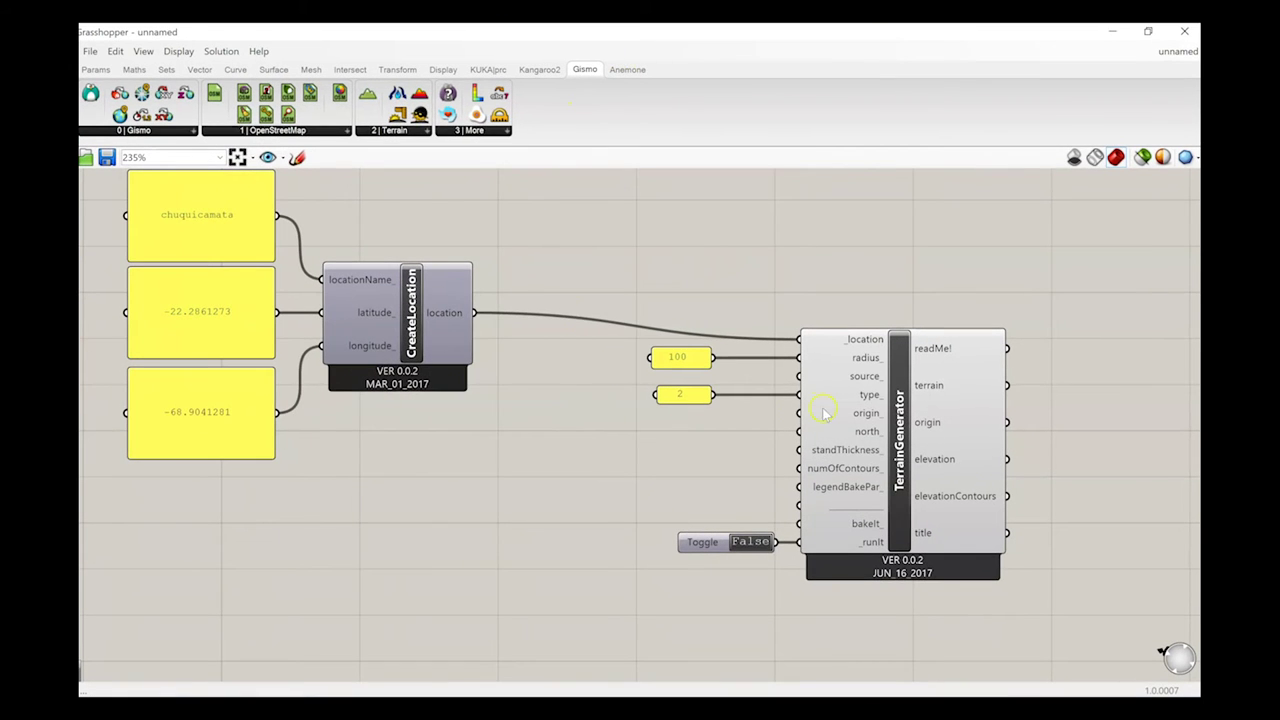
Check the standThickness_ input and add an empty Panel below Create Location
mouse_move(858, 455)
double_click(513, 478)
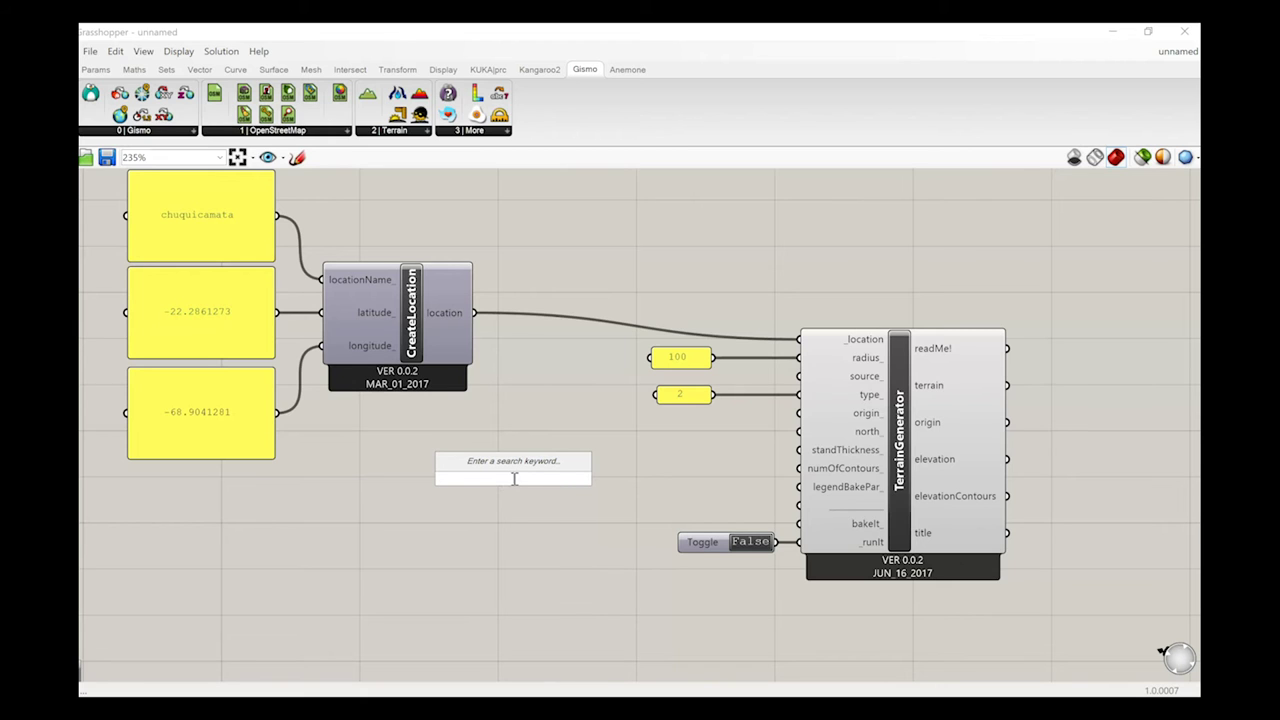
text(panel)
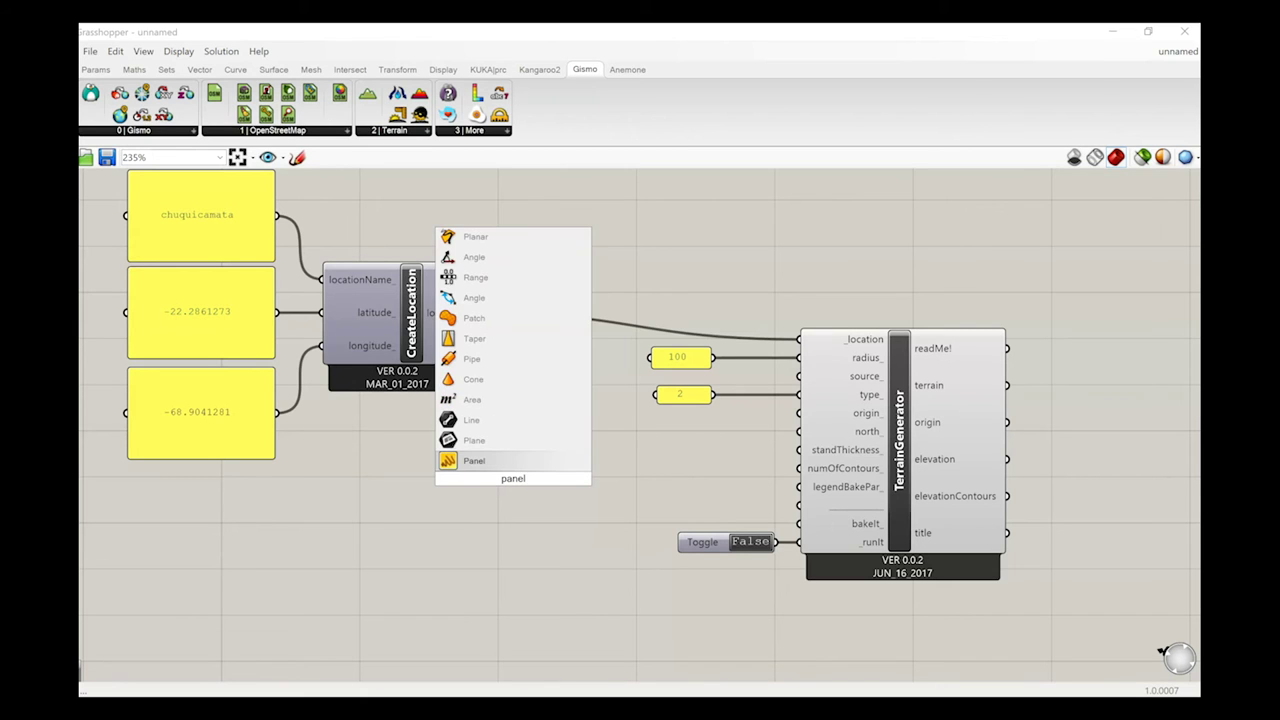
key(Return)
double_click(514, 479)
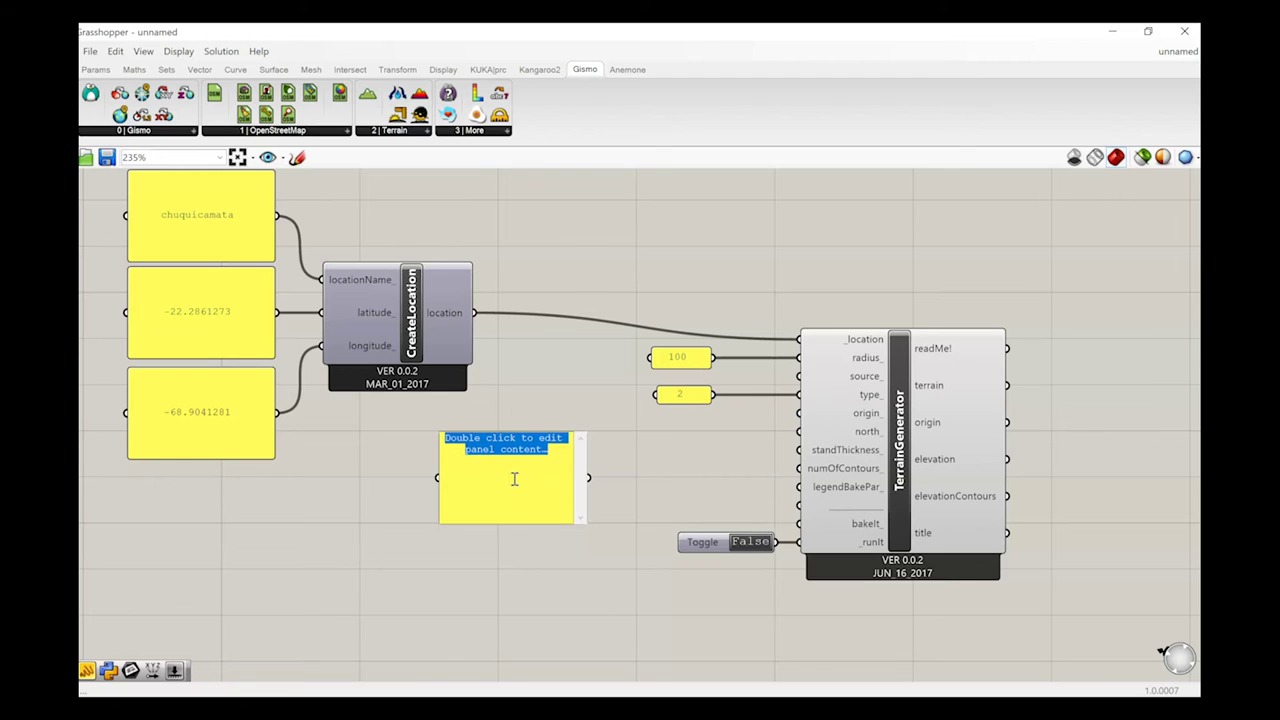
double_click(513, 478)
key(Escape)
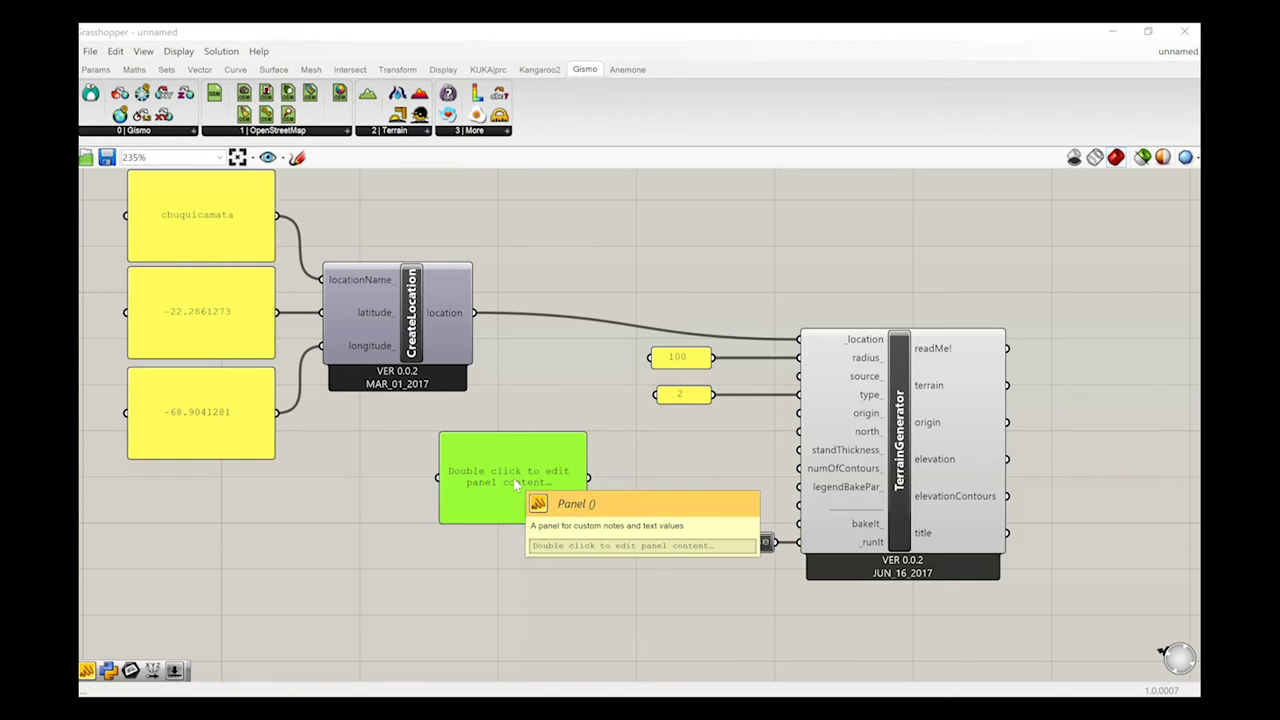
Restore the Grasshopper window to its floating size and position it over the Rhino window
double_click(470, 32)
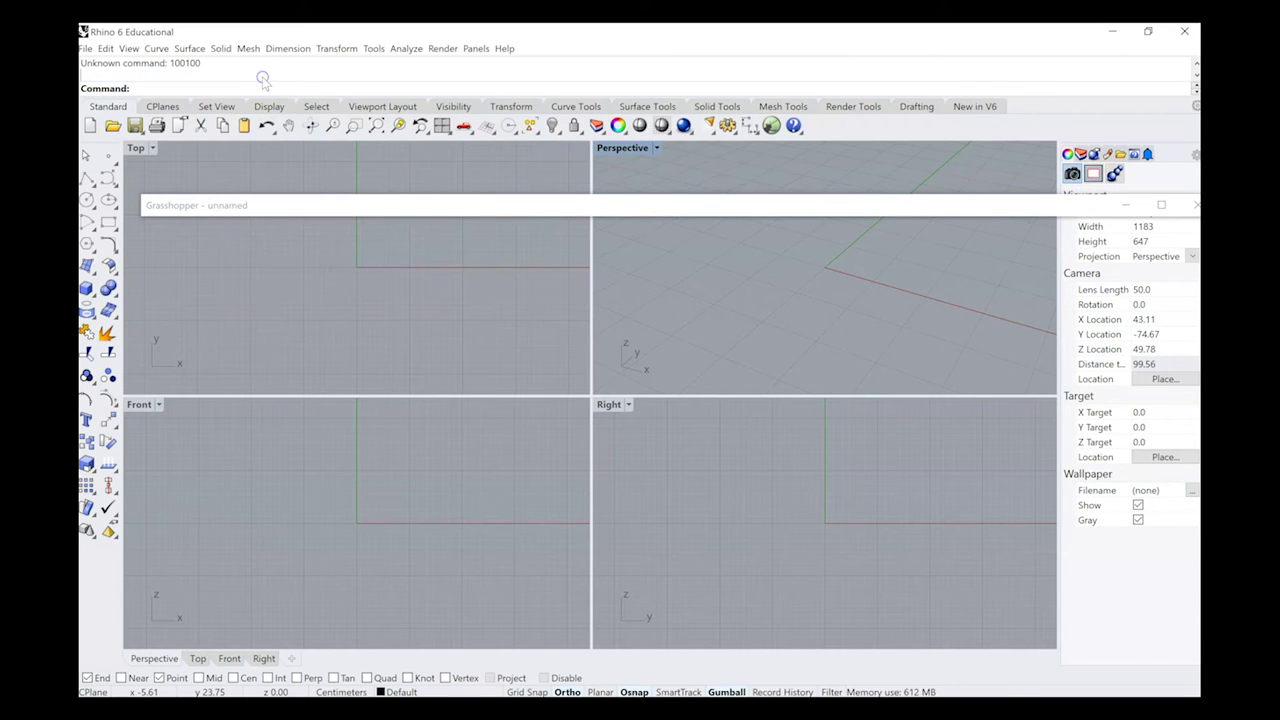
double_click(357, 205)
drag(357, 174, 305, 49)
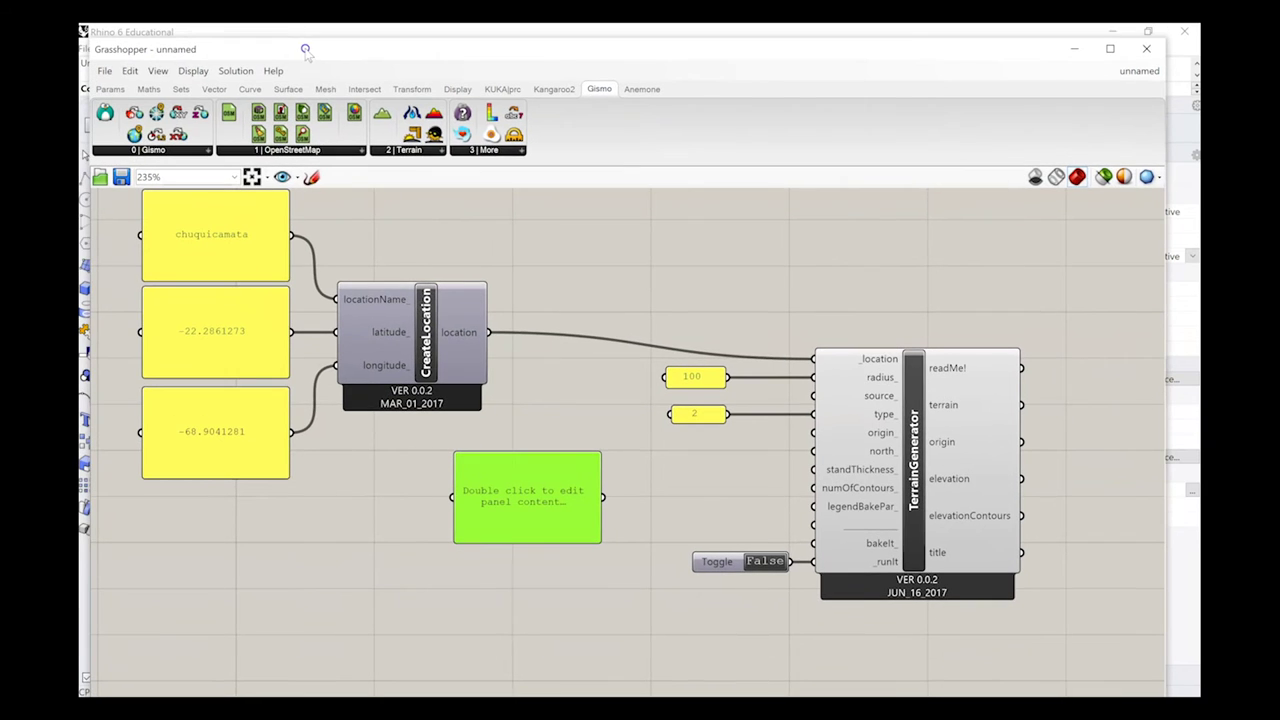
Feed the value 100 from the new panel into the numOfContours_ input and reduce the panel's height to one line
double_click(541, 518)
text(100)
click(596, 491)
drag(608, 500, 813, 488)
drag(546, 543, 558, 465)
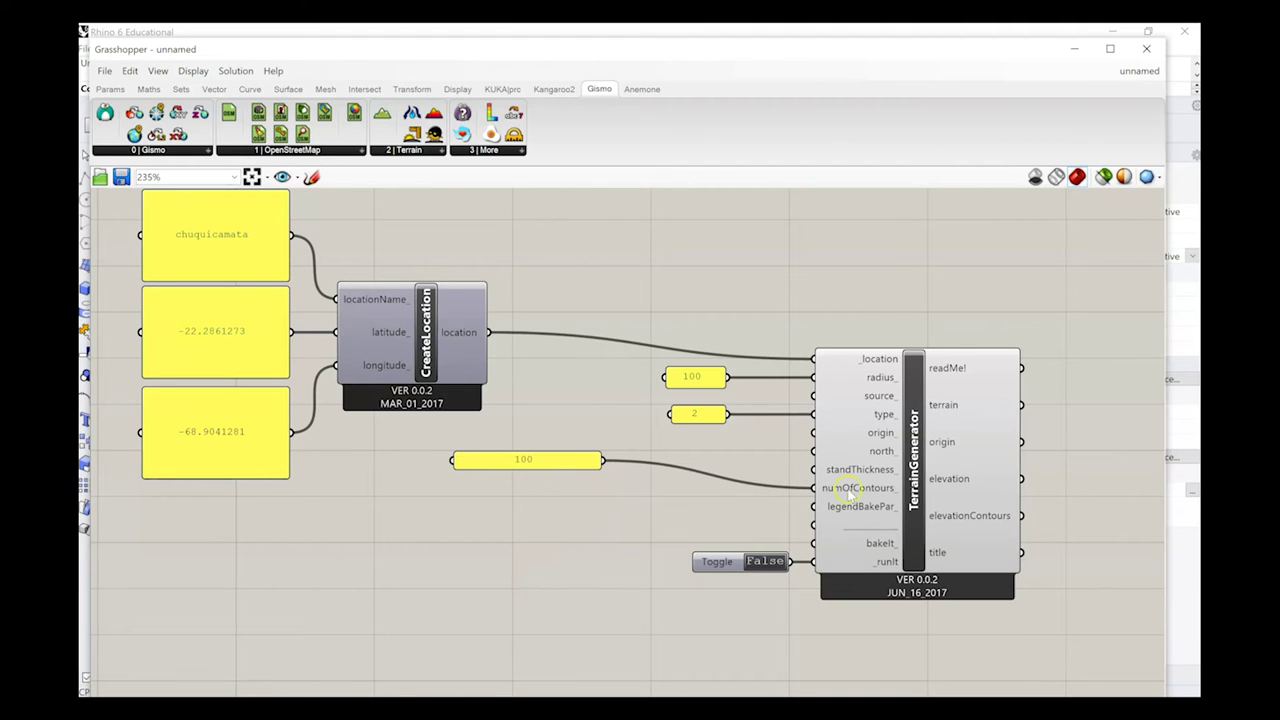
Examine the legendBakePar_ input and the Terrain Generator's readMe! and terrain outputs, and browse the geometry parameter components
mouse_move(849, 508)
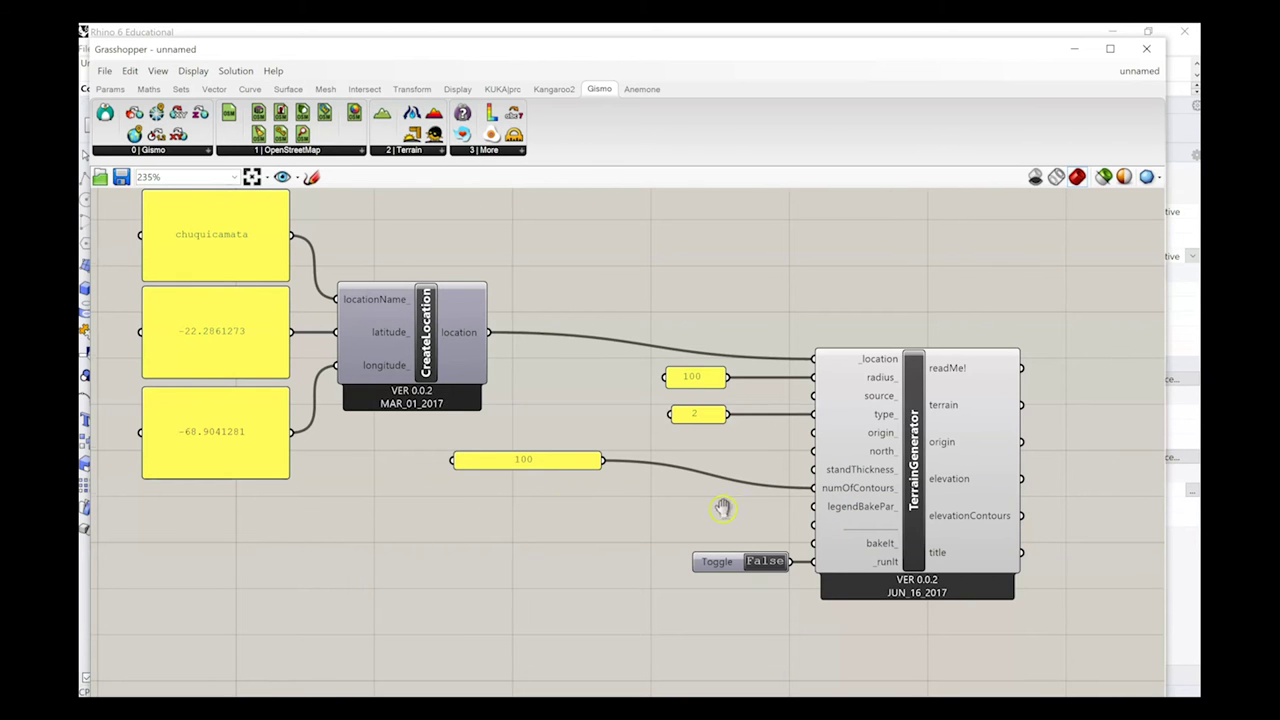
right_drag(730, 508, 383, 511)
mouse_move(596, 390)
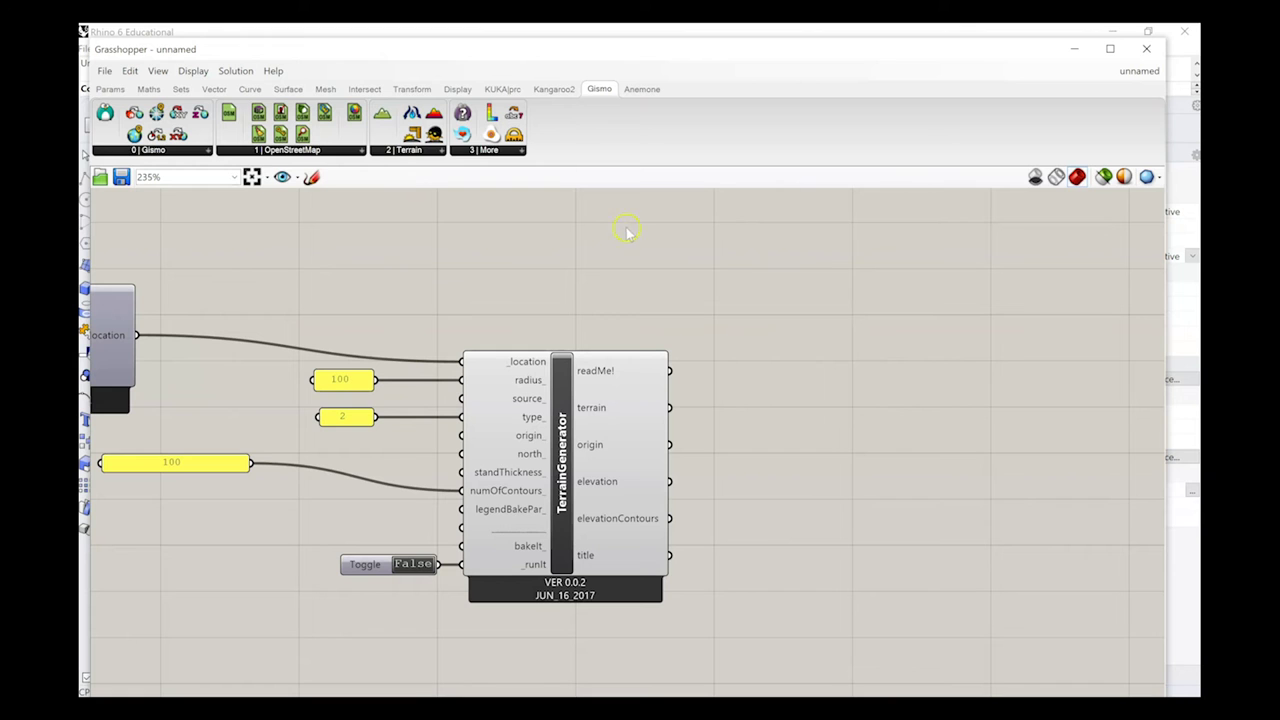
drag(234, 52, 227, 47)
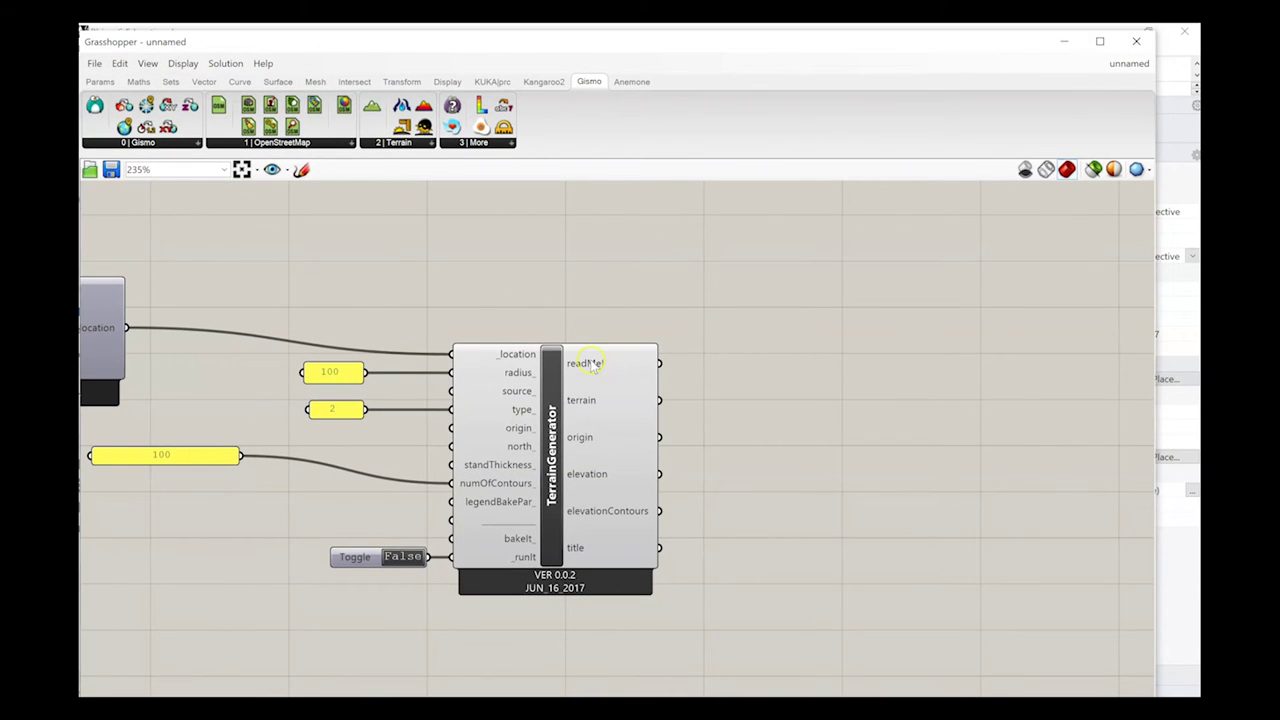
mouse_move(592, 366)
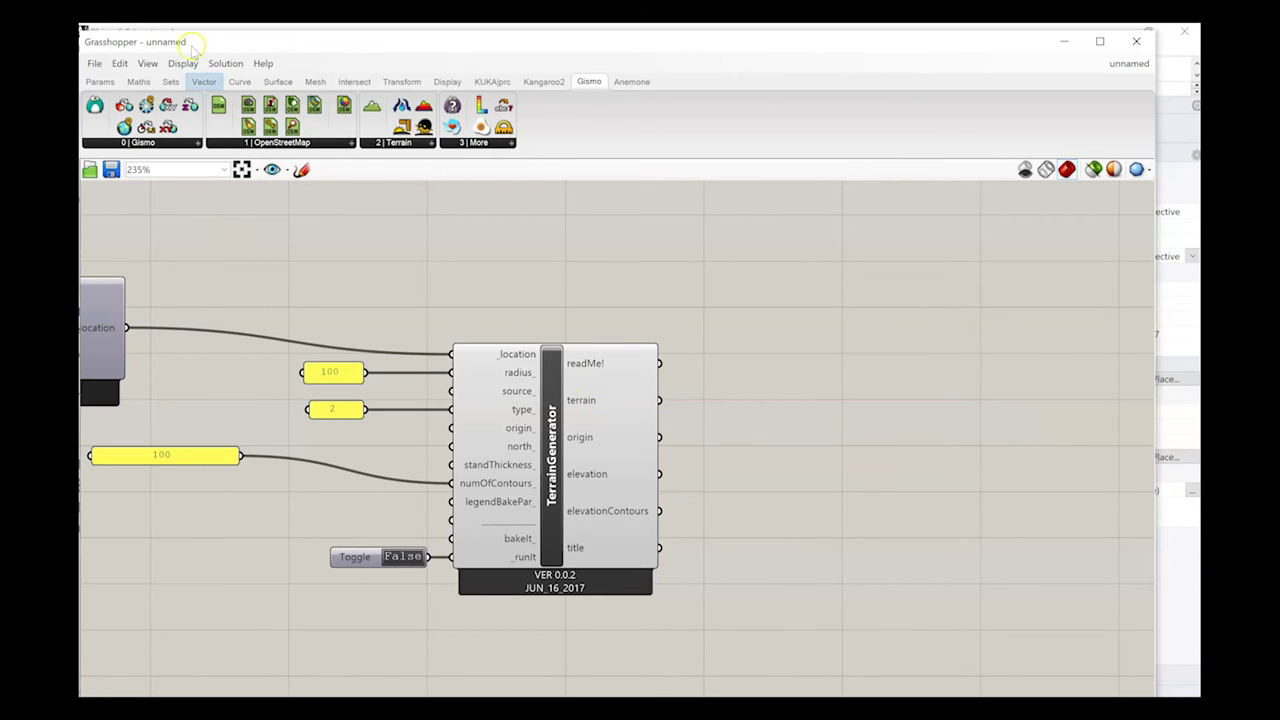
click(100, 81)
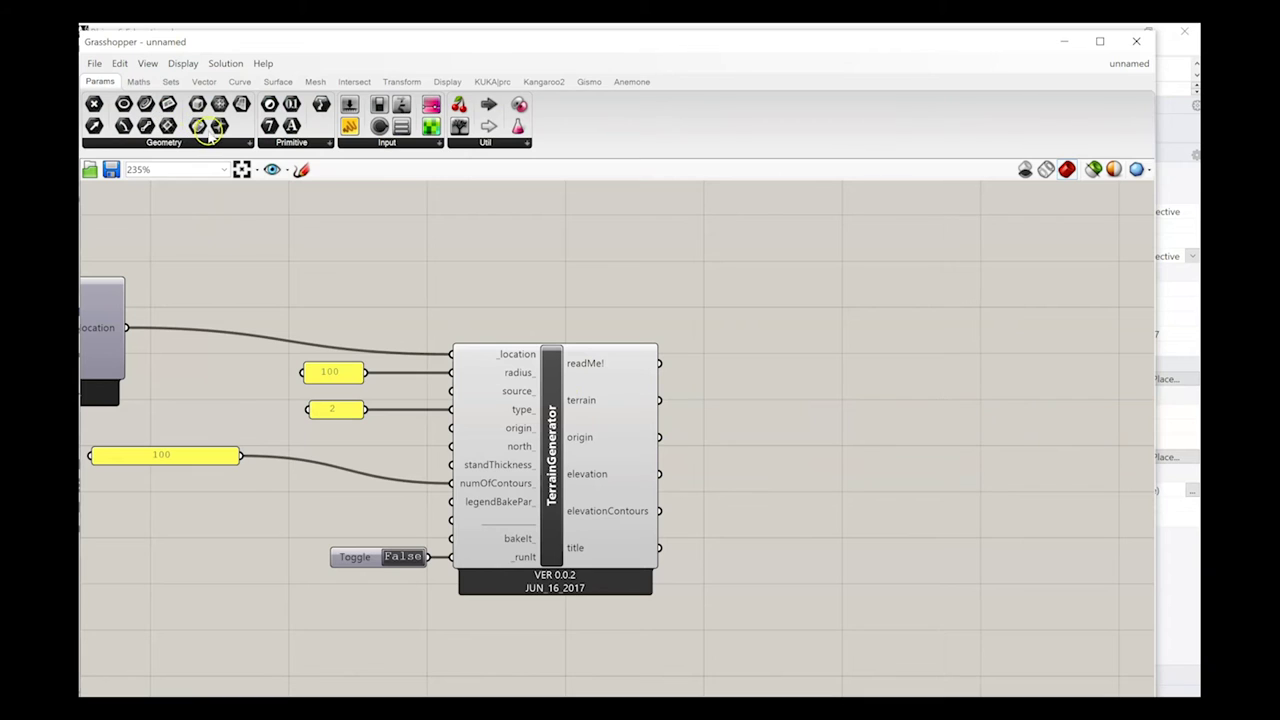
mouse_move(590, 405)
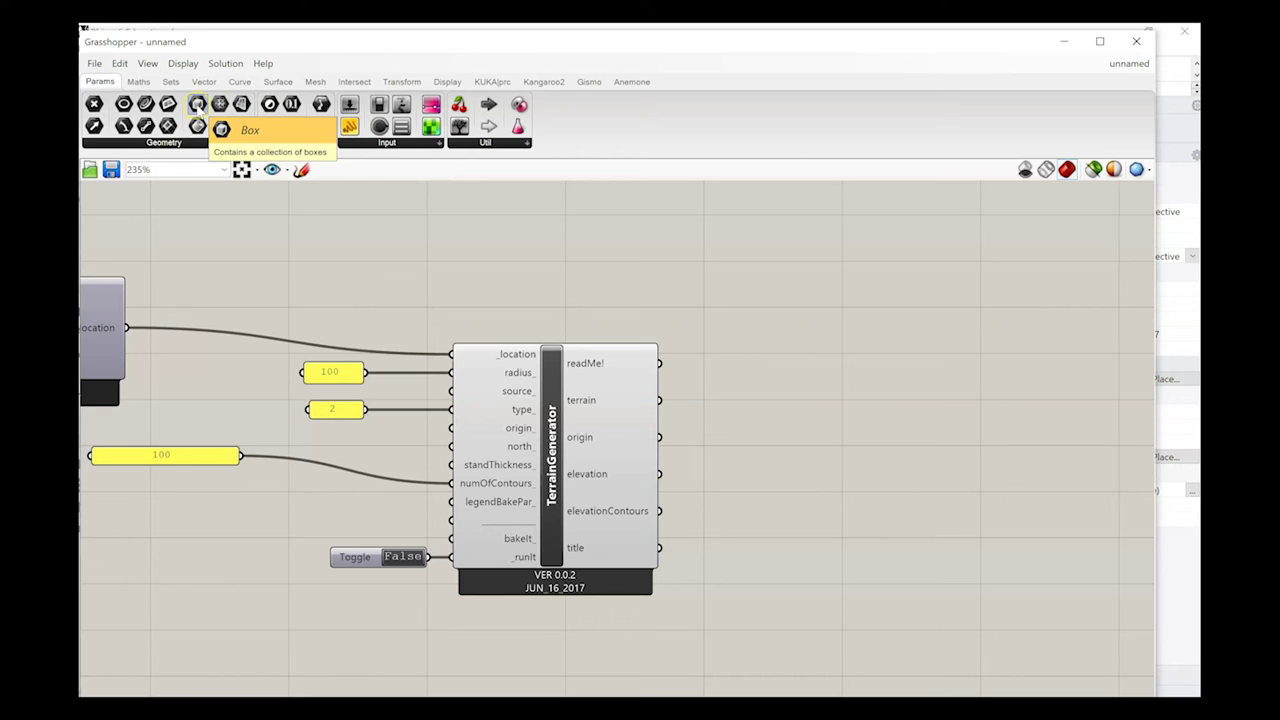
Add a Geometry parameter above the Terrain Generator
double_click(390, 278)
text(ge)
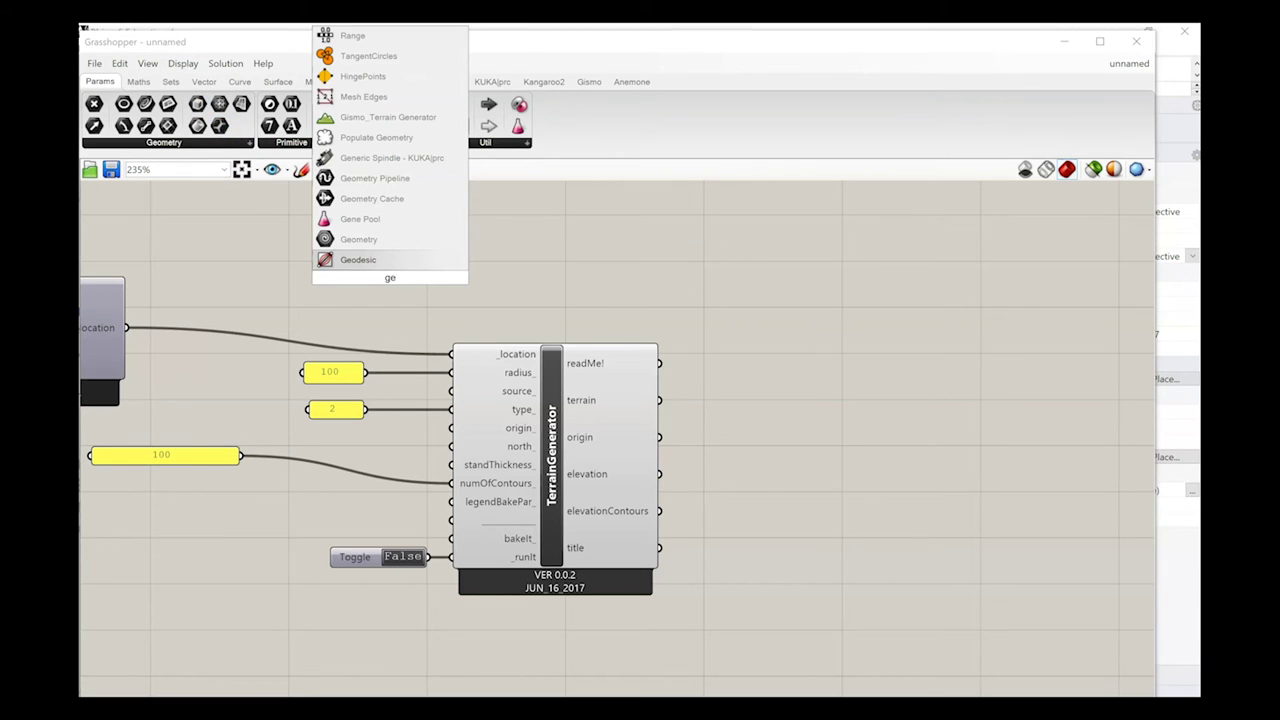
click(357, 240)
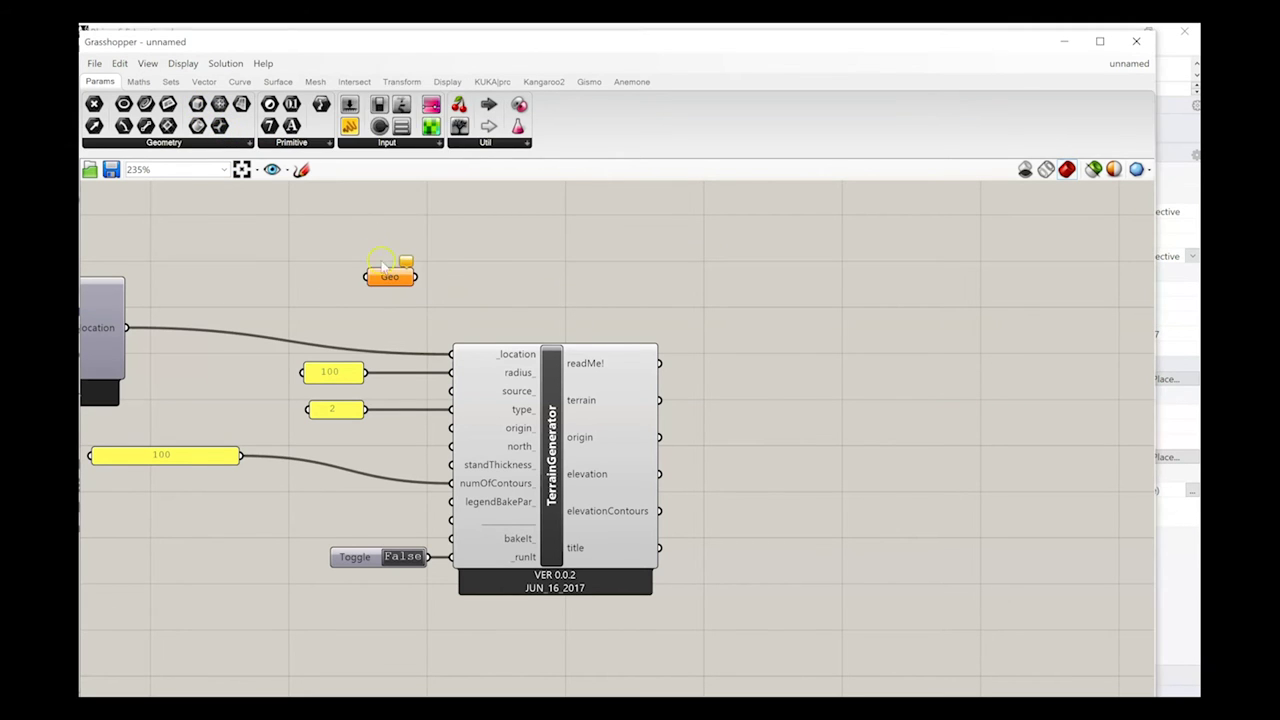
Place the Geometry parameter beside the Terrain Generator and connect the terrain output to it
drag(398, 278, 777, 420)
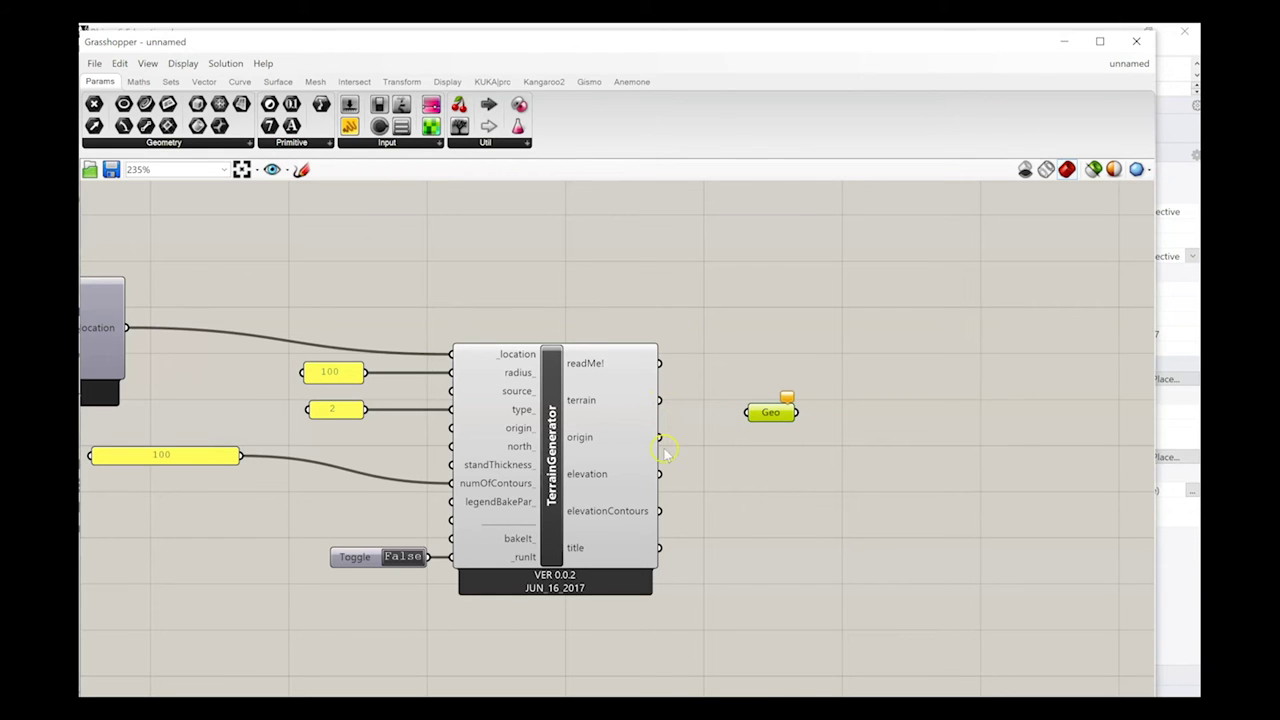
drag(659, 400, 760, 403)
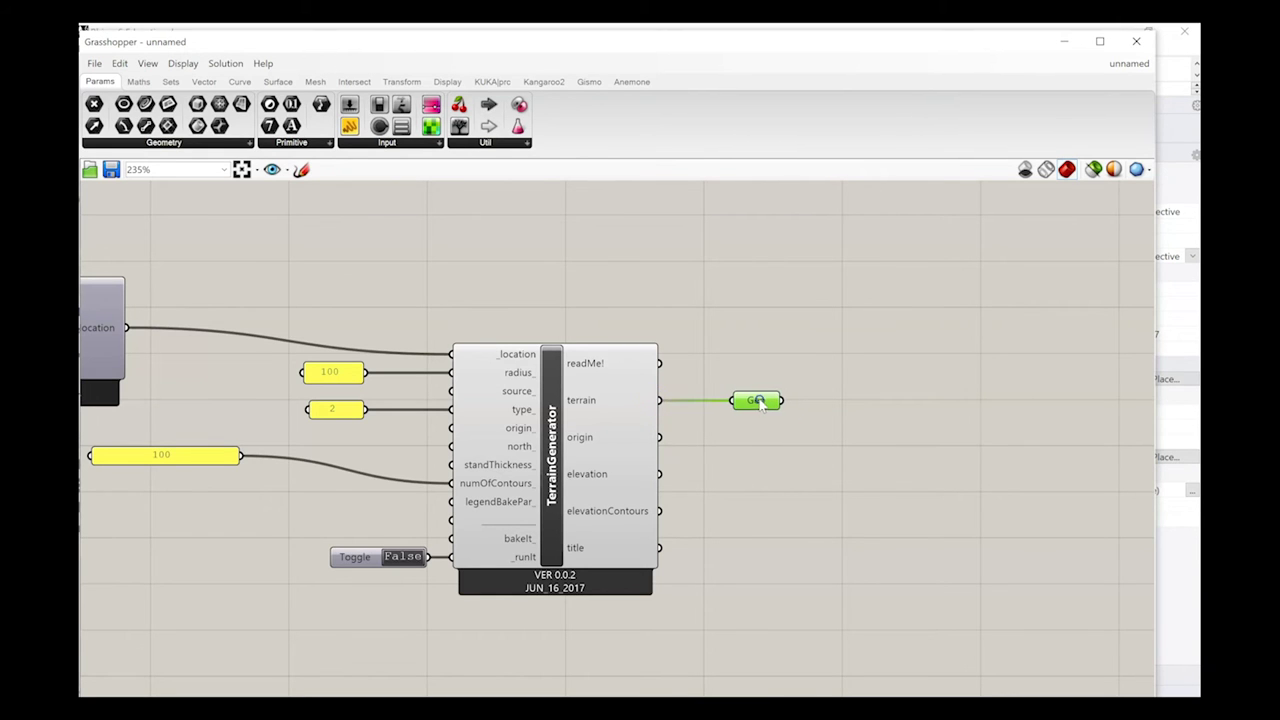
click(734, 442)
Check the origin and elevation outputs, and copy the Geometry parameter below to collect the elevationContours output
mouse_move(590, 447)
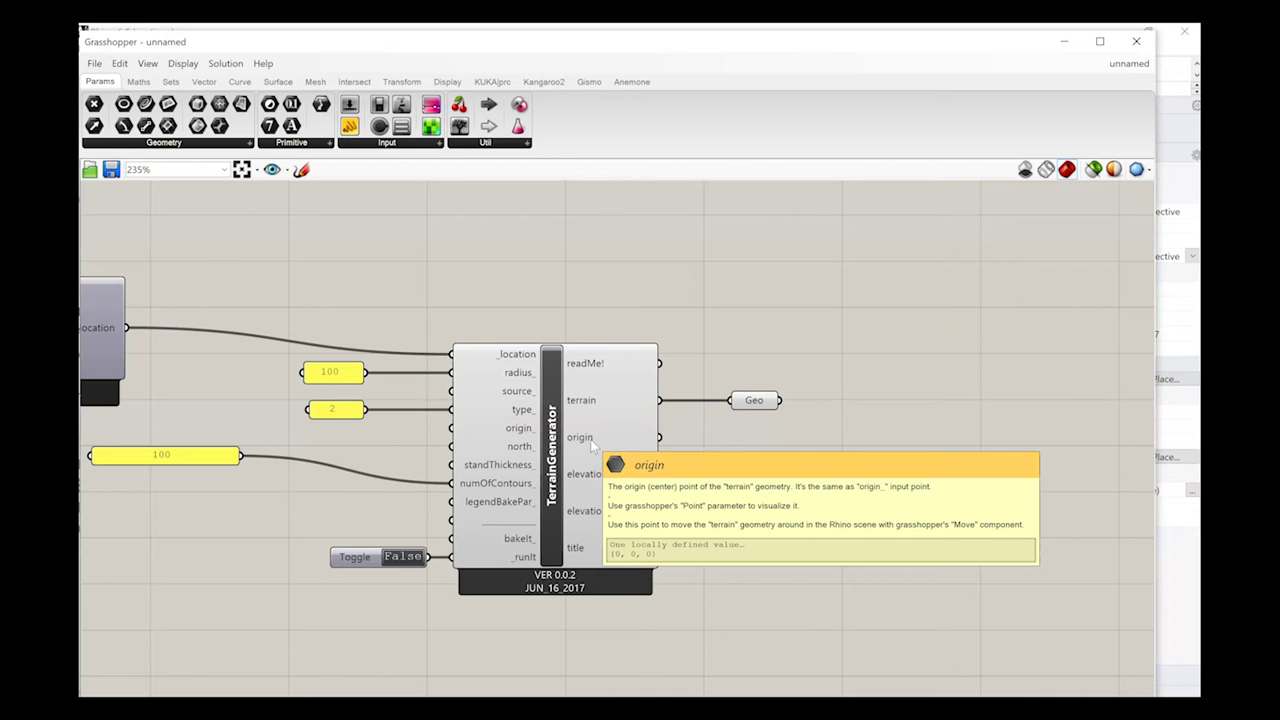
mouse_move(580, 479)
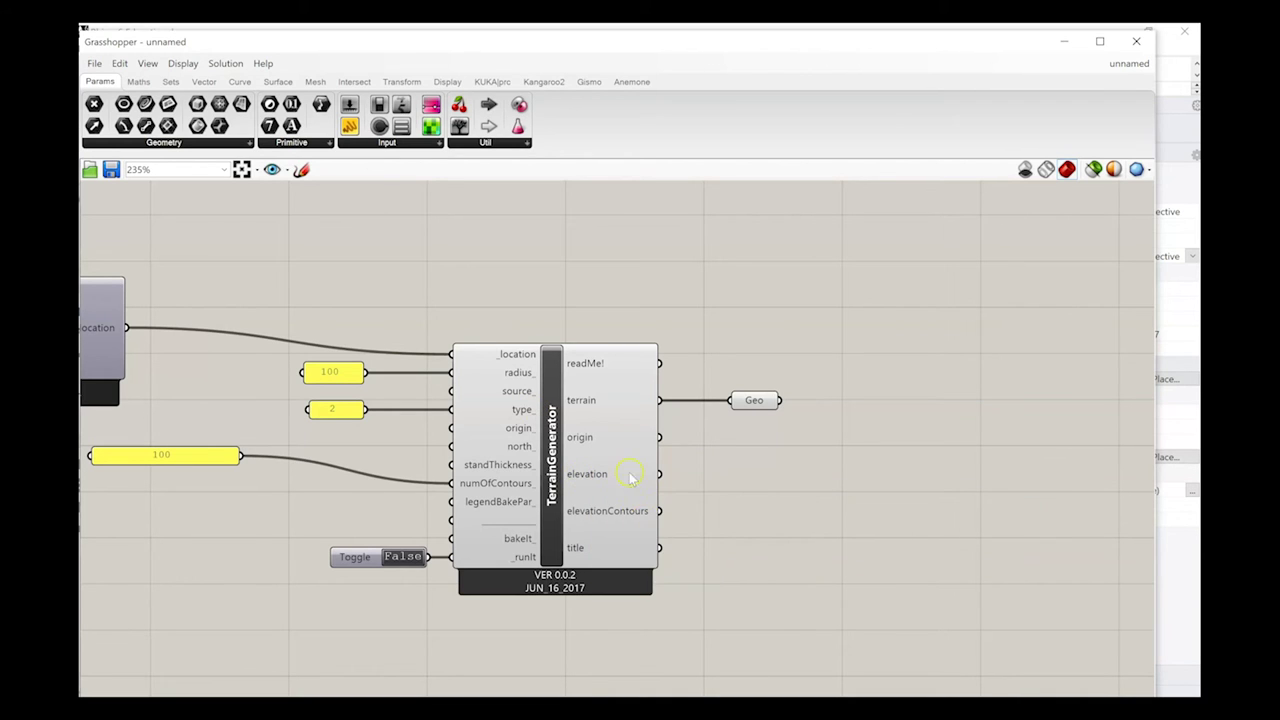
click(753, 402)
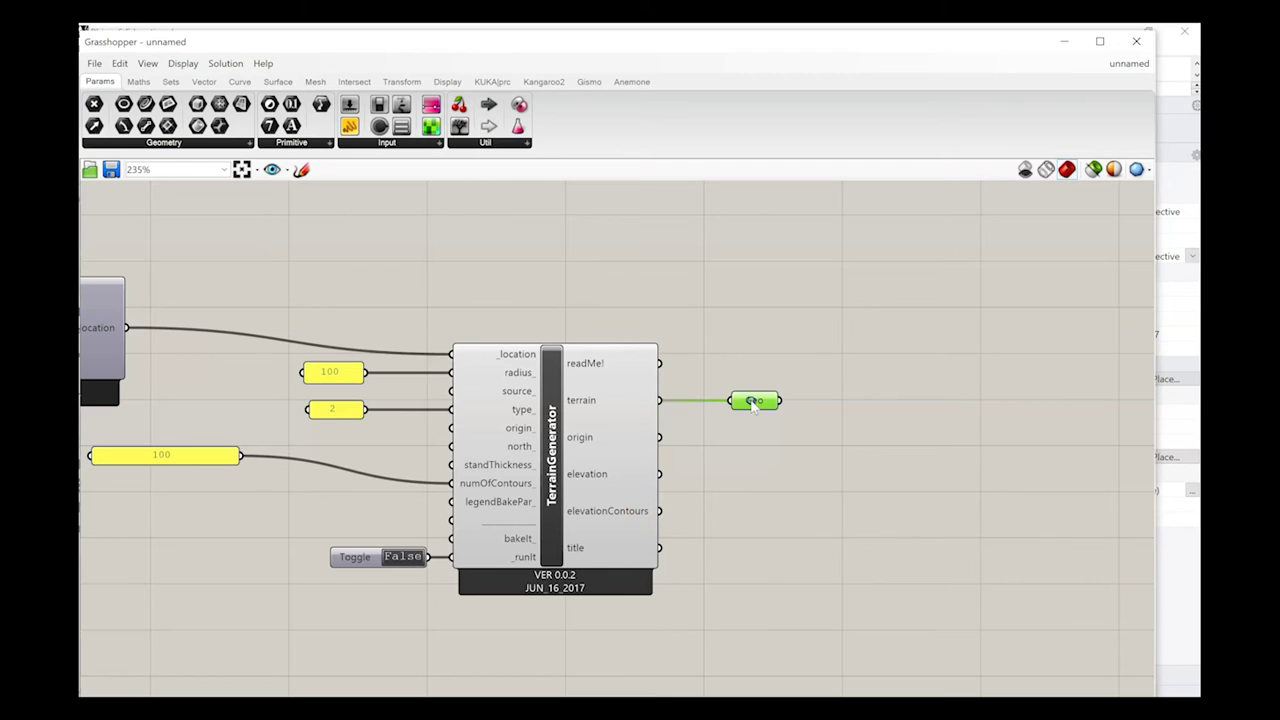
drag(753, 404, 763, 522)
drag(668, 516, 757, 515)
Align the two Geometry parameters in one column beside the Terrain Generator
drag(810, 350, 708, 562)
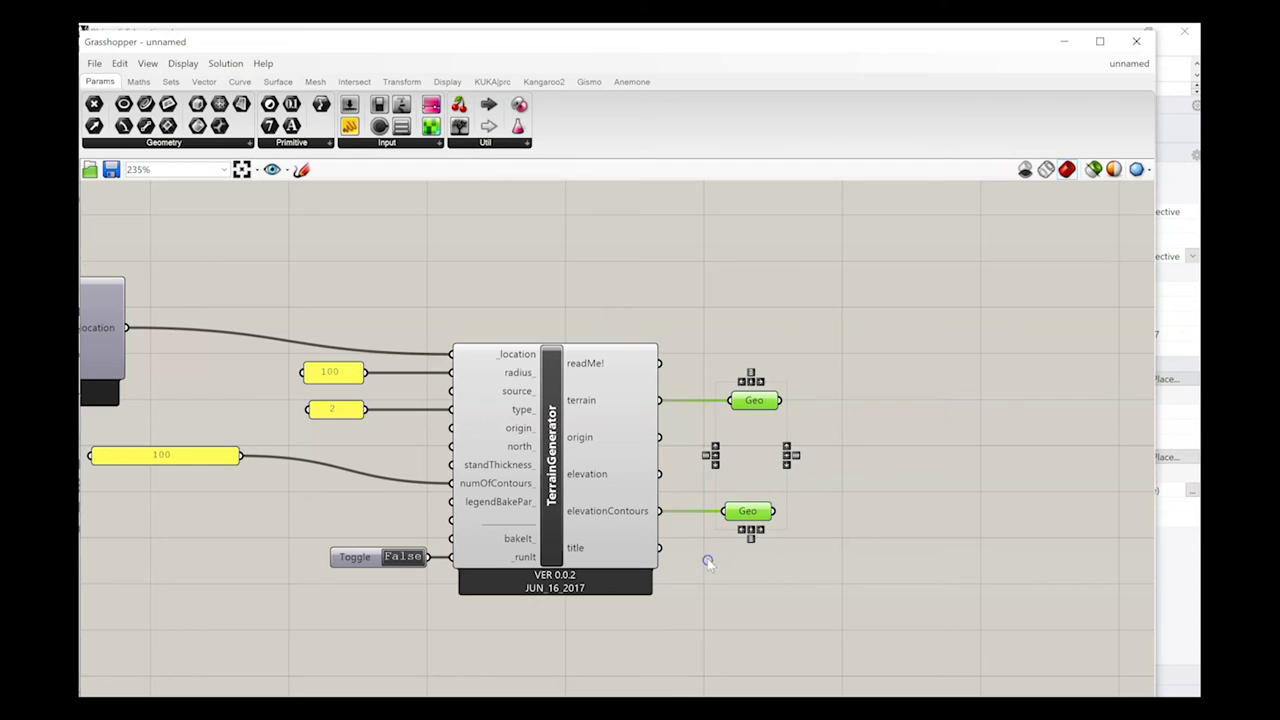
click(803, 393)
click(762, 402)
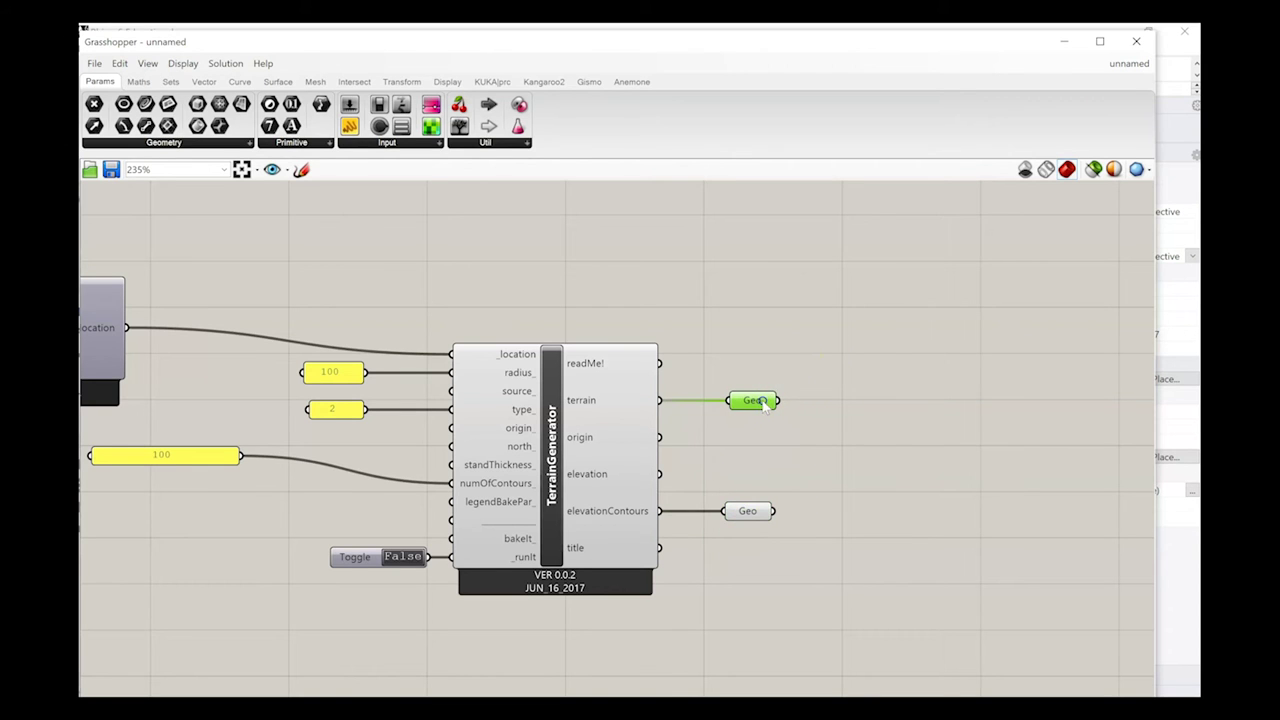
click(829, 358)
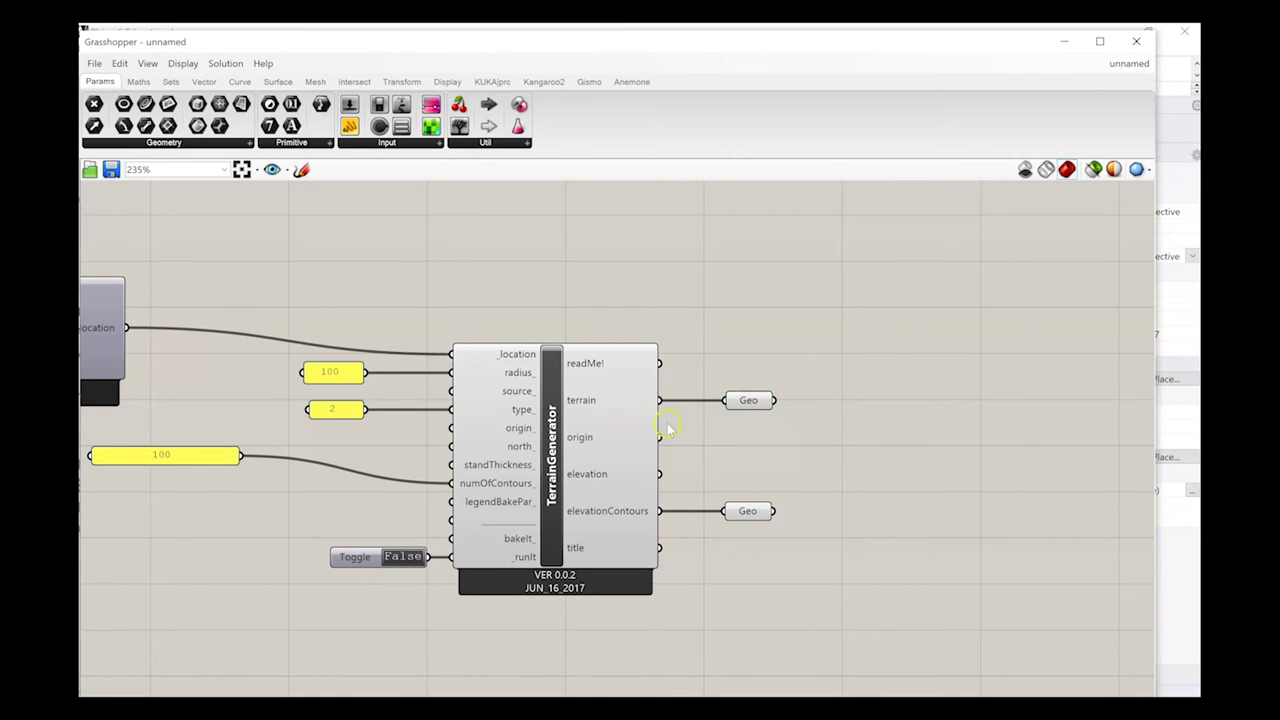
mouse_move(520, 414)
click(755, 403)
drag(834, 308, 698, 610)
click(964, 521)
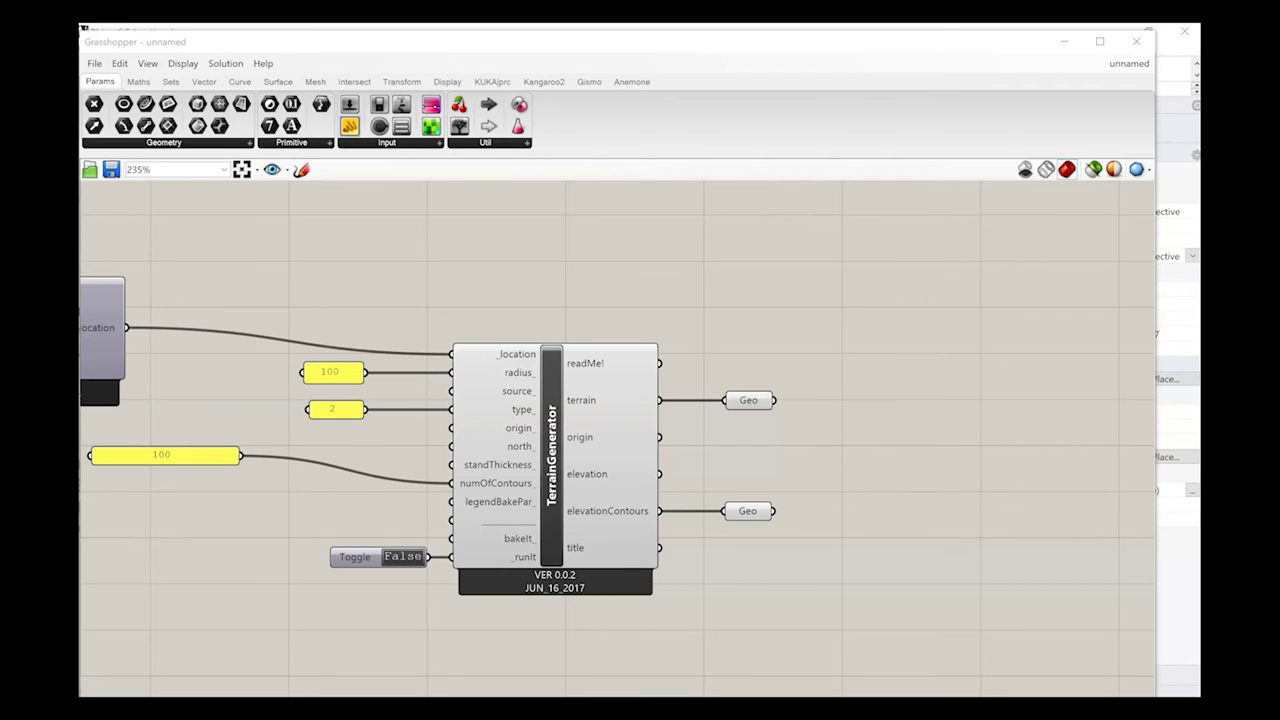
Shift the Grasshopper window slightly over Rhino and set the runIt toggle to True to generate the terrain
drag(554, 46, 580, 63)
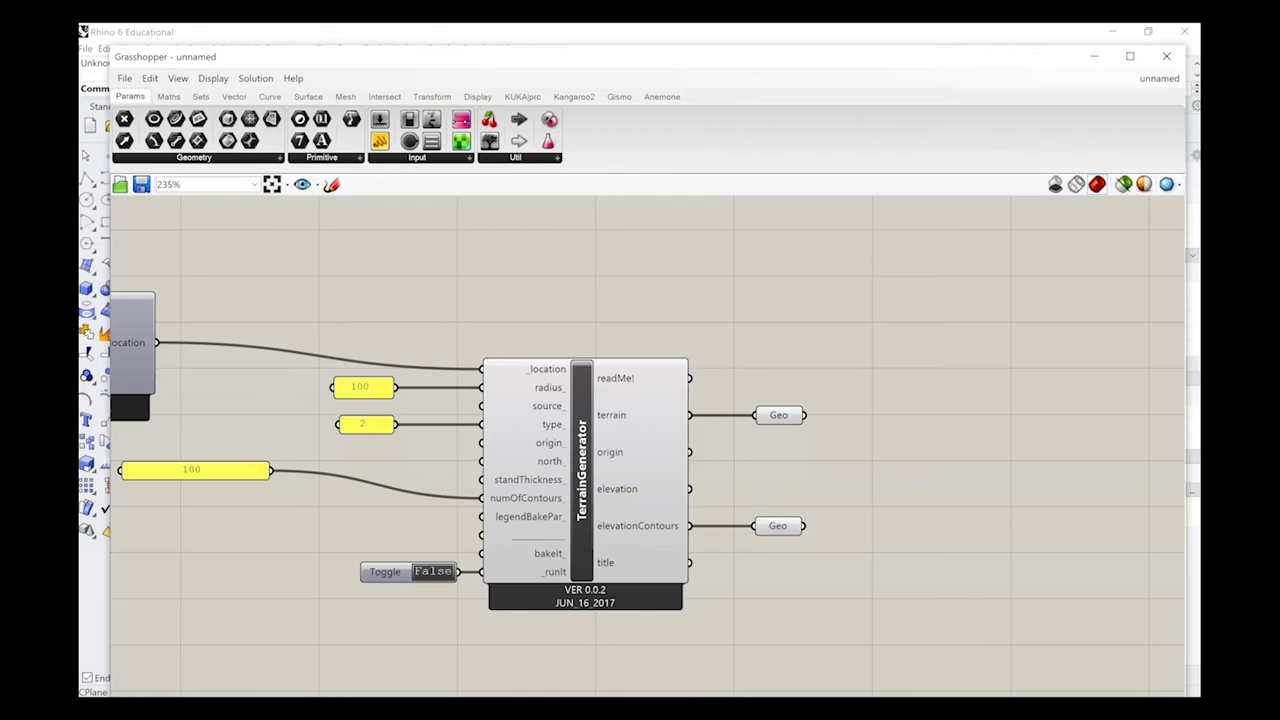
mouse_move(656, 592)
click(698, 623)
double_click(440, 575)
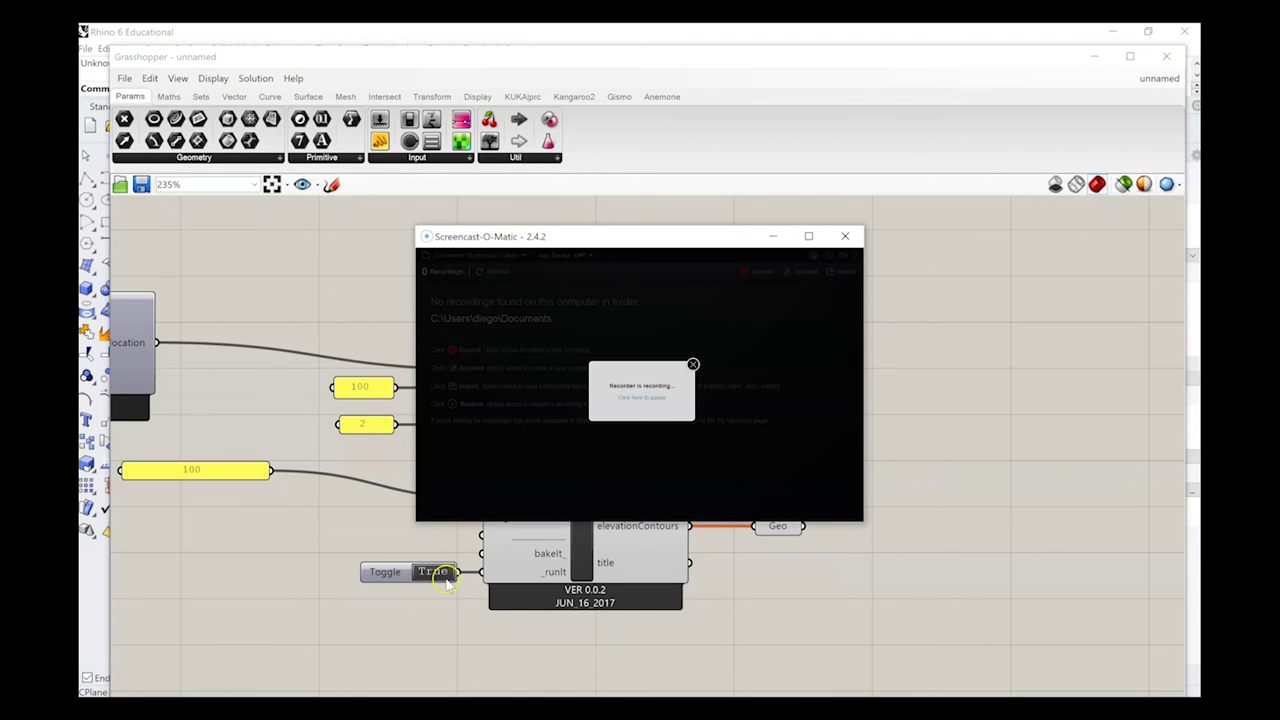
click(645, 398)
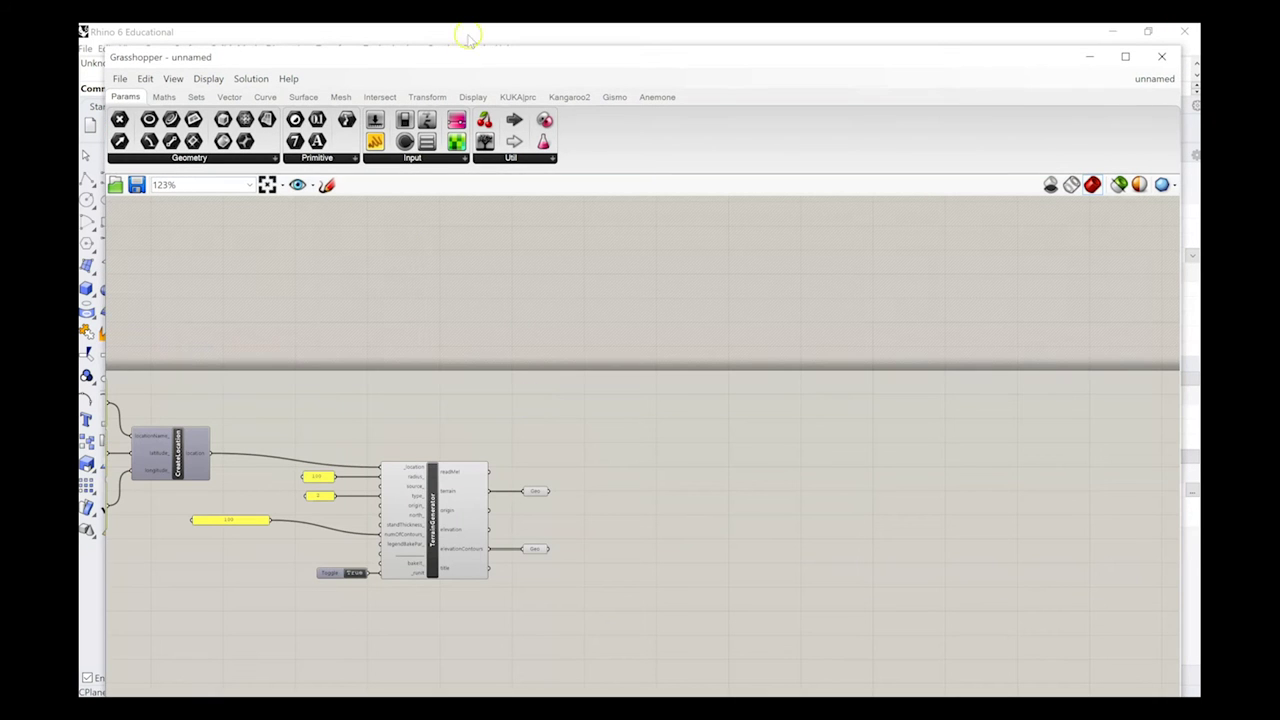
Move the Grasshopper window clear of the Rhino viewports and maximize the Perspective viewport to view the whole generated terrain
drag(467, 63, 1024, 284)
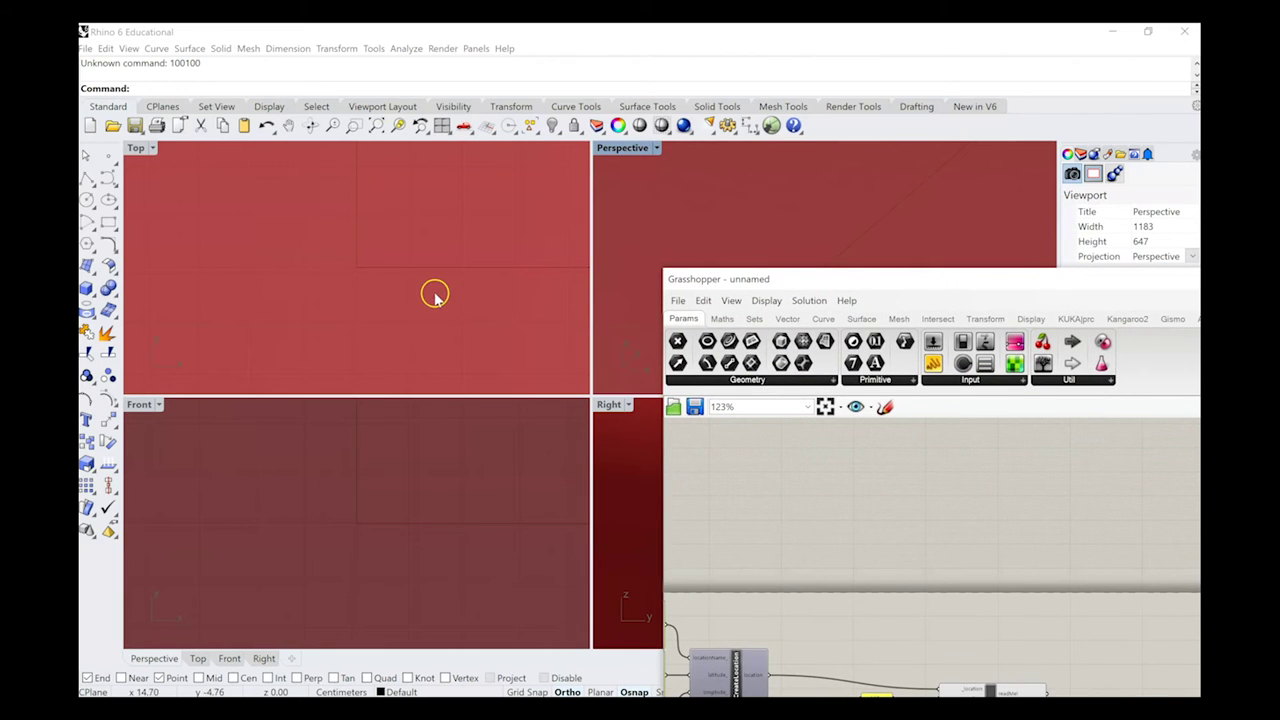
click(338, 277)
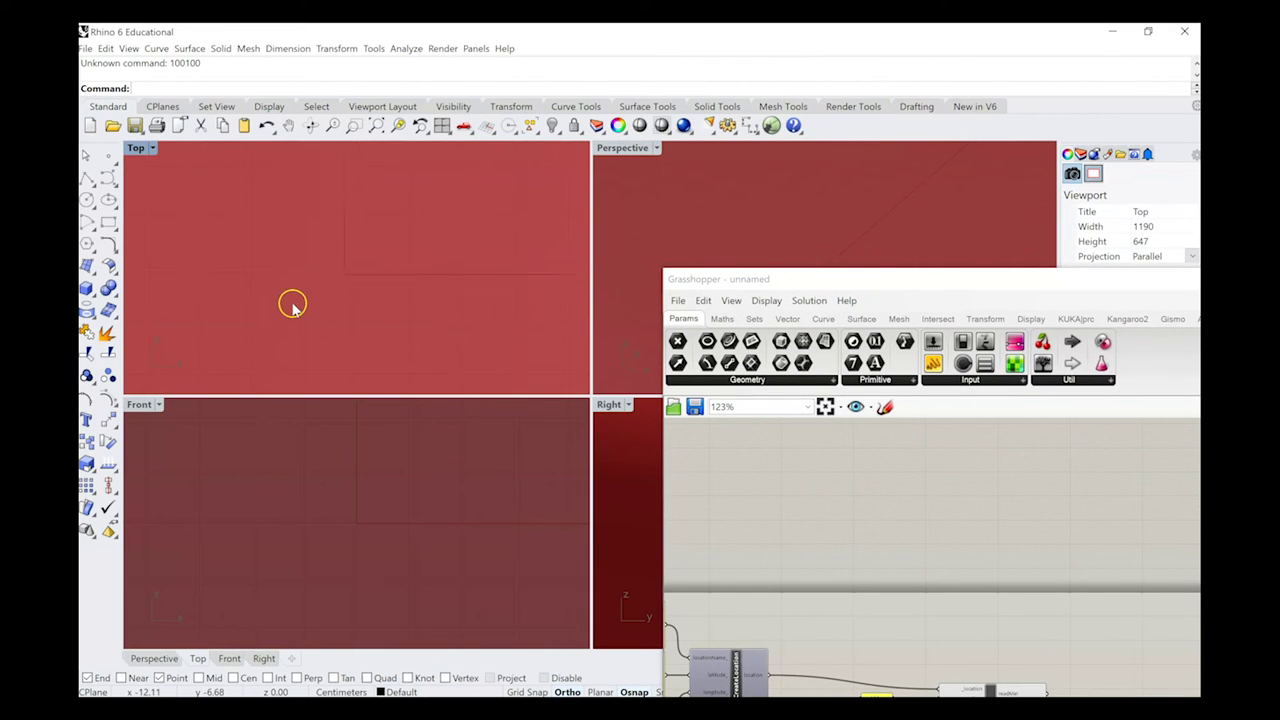
scroll(291, 305, down, 10)
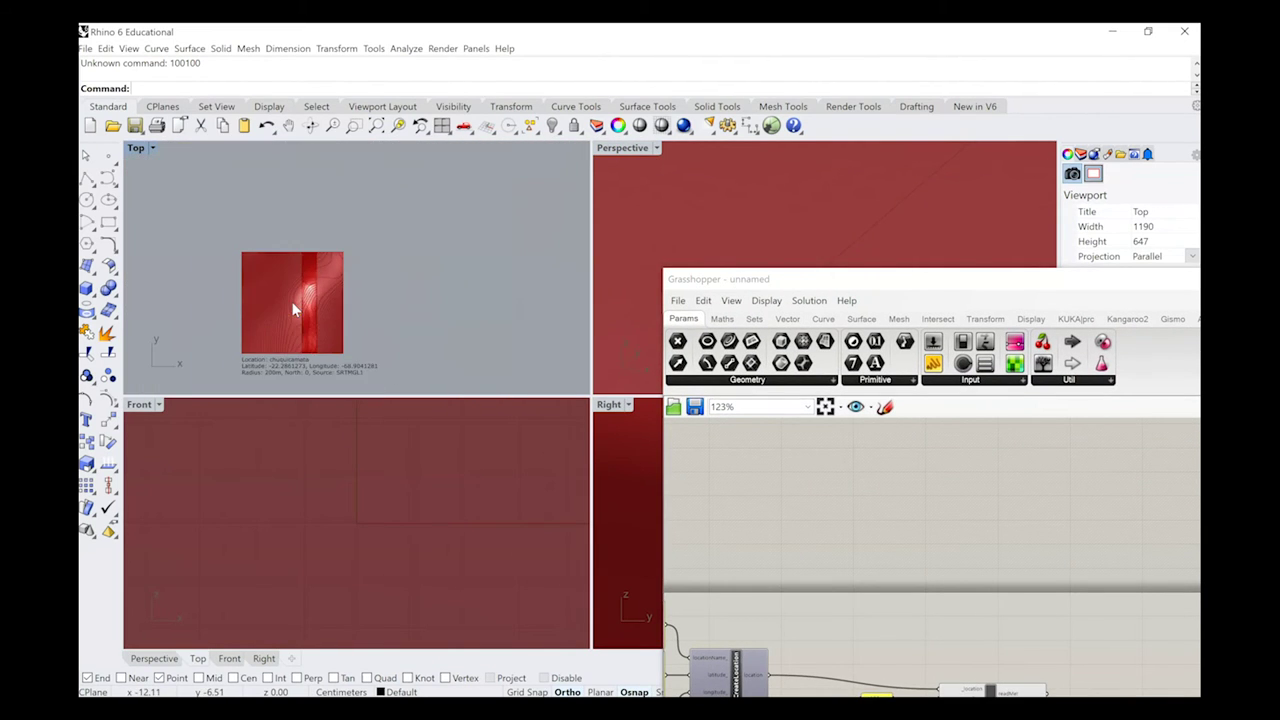
double_click(622, 147)
scroll(278, 352, down, 5)
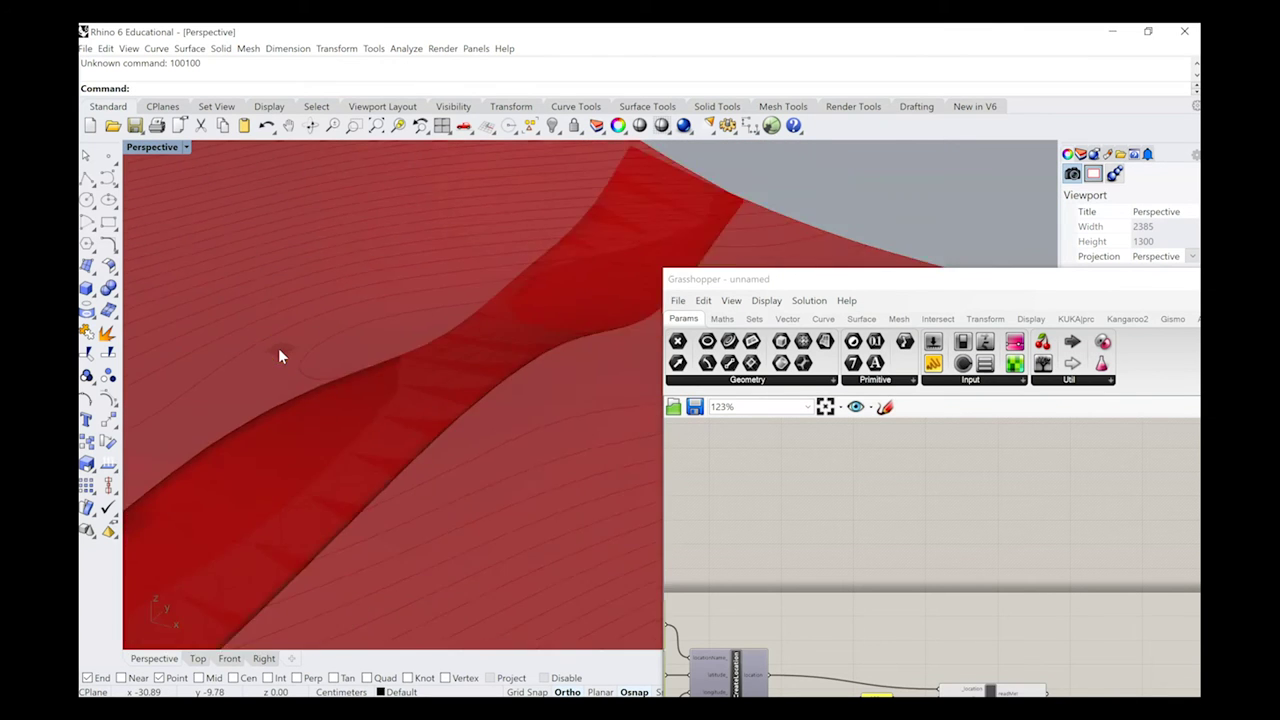
right_drag(326, 396, 282, 477)
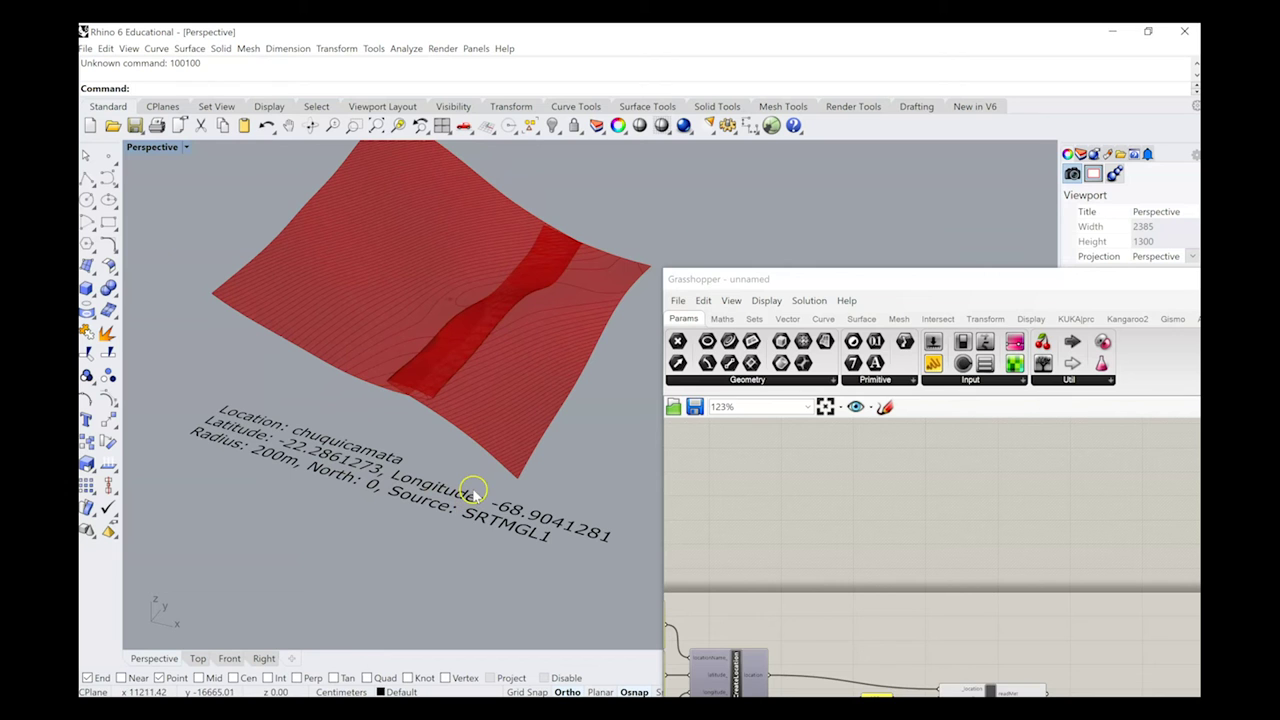
mouse_move(363, 354)
right_down()
mouse_move(423, 314)
mouse_move(371, 354)
right_up()
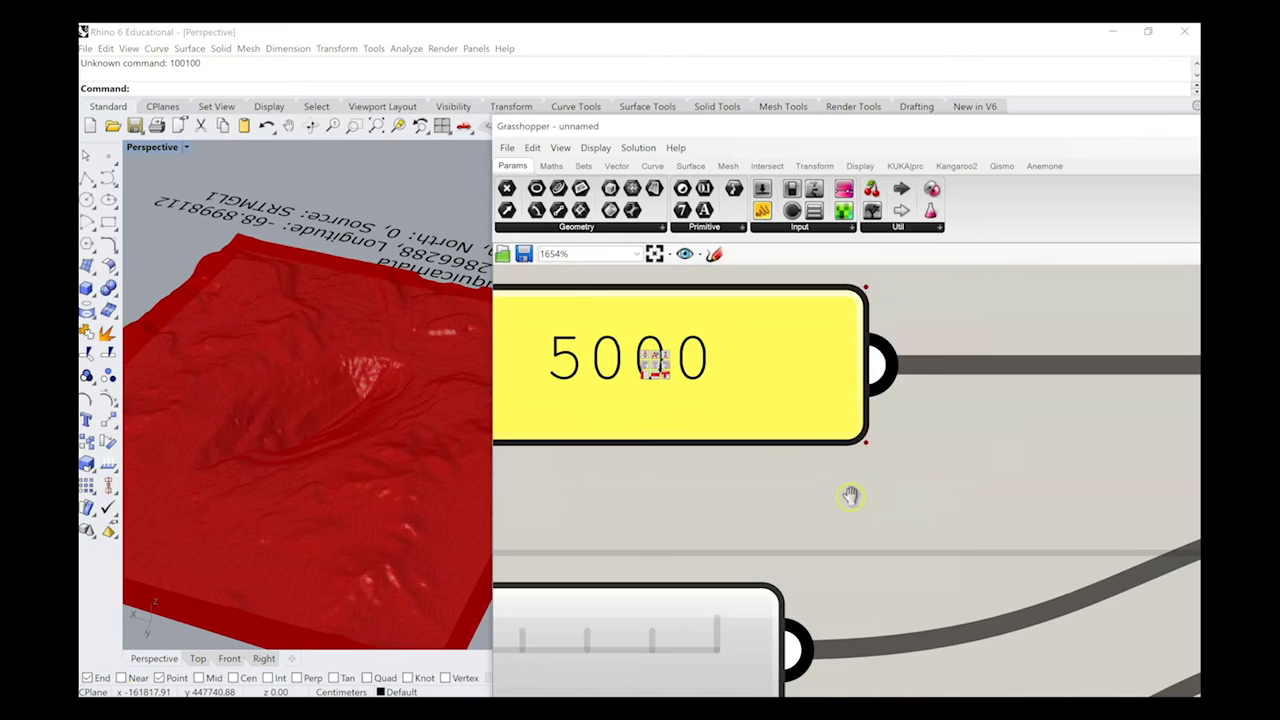
Examine the 5000 radius panel and the Terrain Generator inputs, and inspect the open pit on the enlarged terrain in Perspective
scroll(849, 495, down, 3)
right_drag(849, 495, 560, 389)
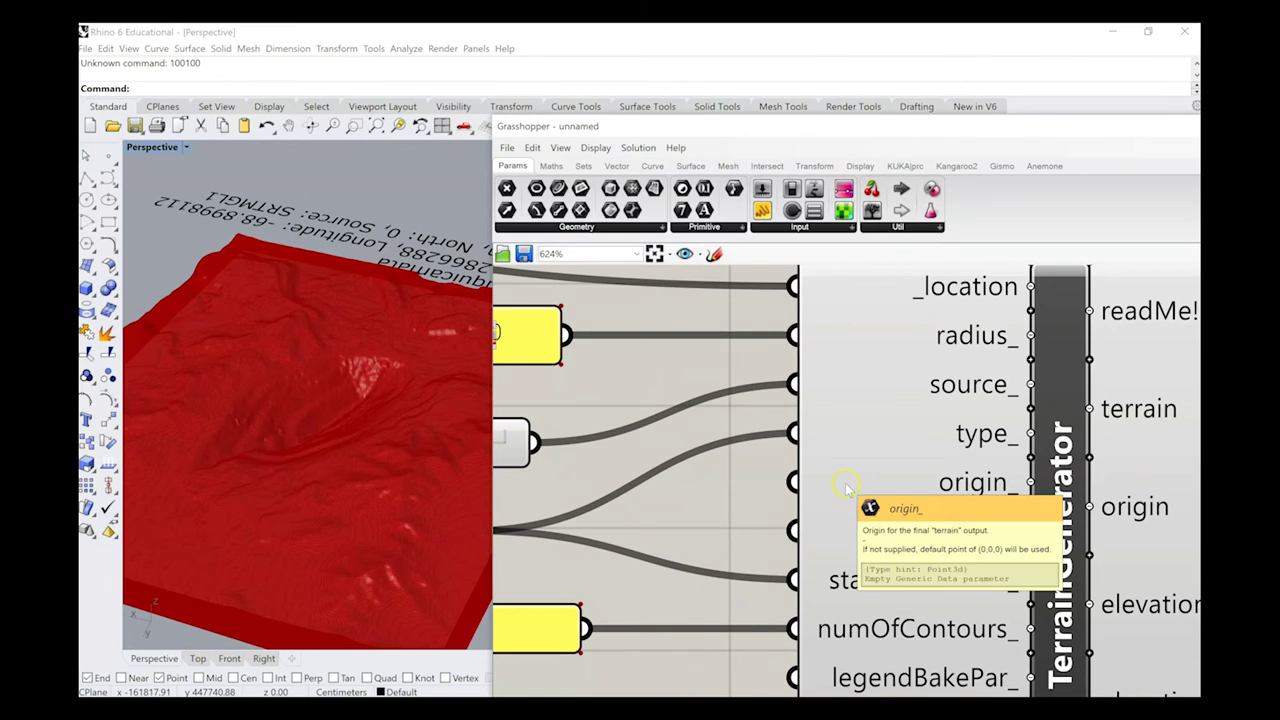
right_drag(736, 362, 838, 461)
scroll(640, 434, up, 5)
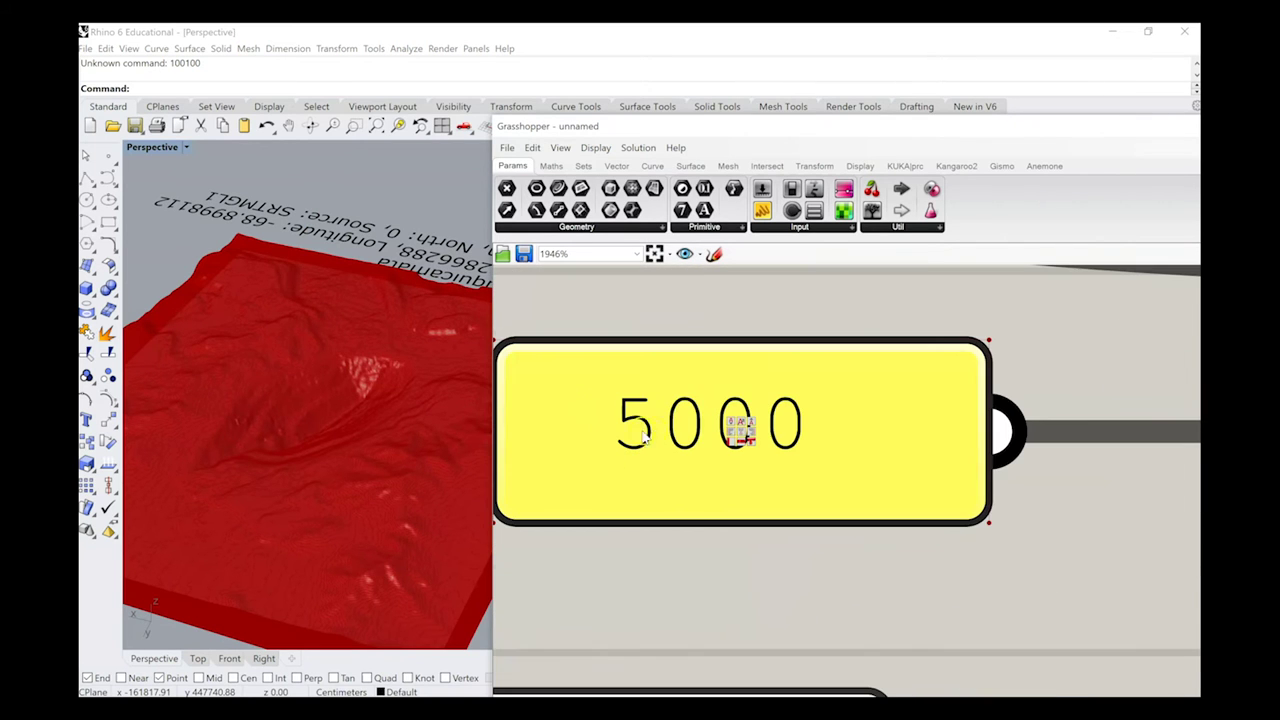
scroll(678, 428, down, 2)
scroll(240, 363, up, 5)
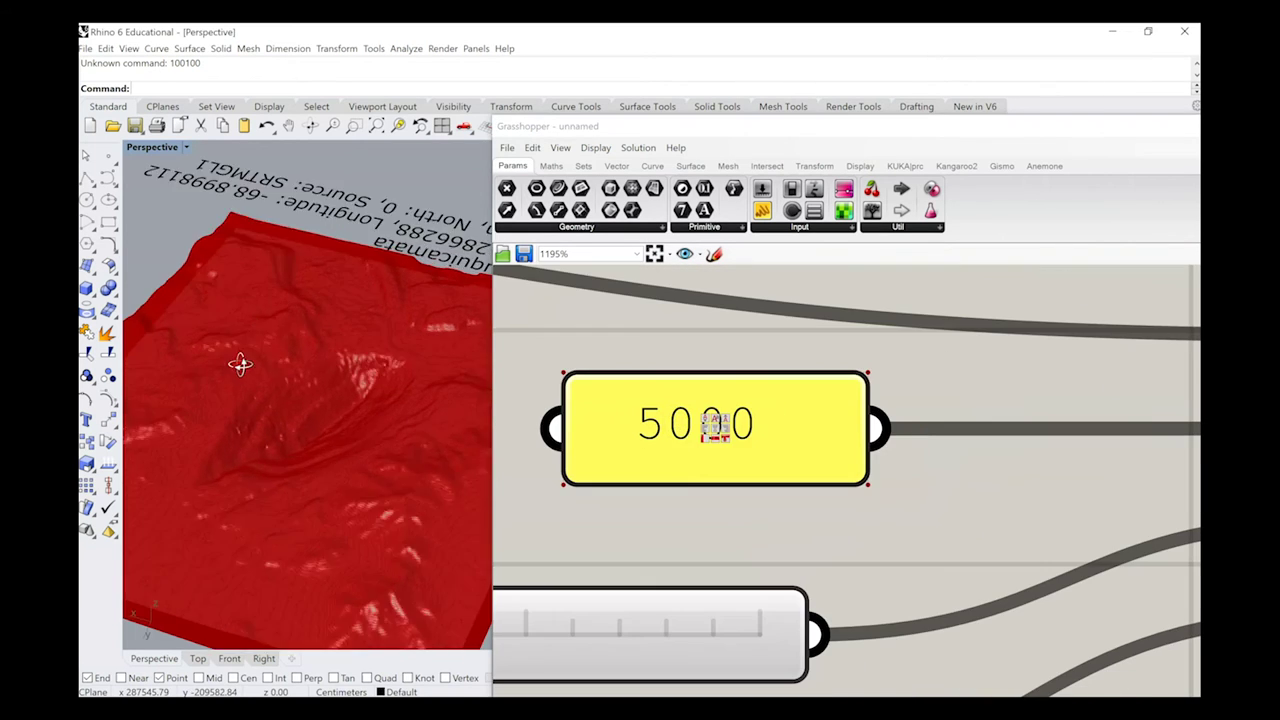
scroll(237, 373, up, 3)
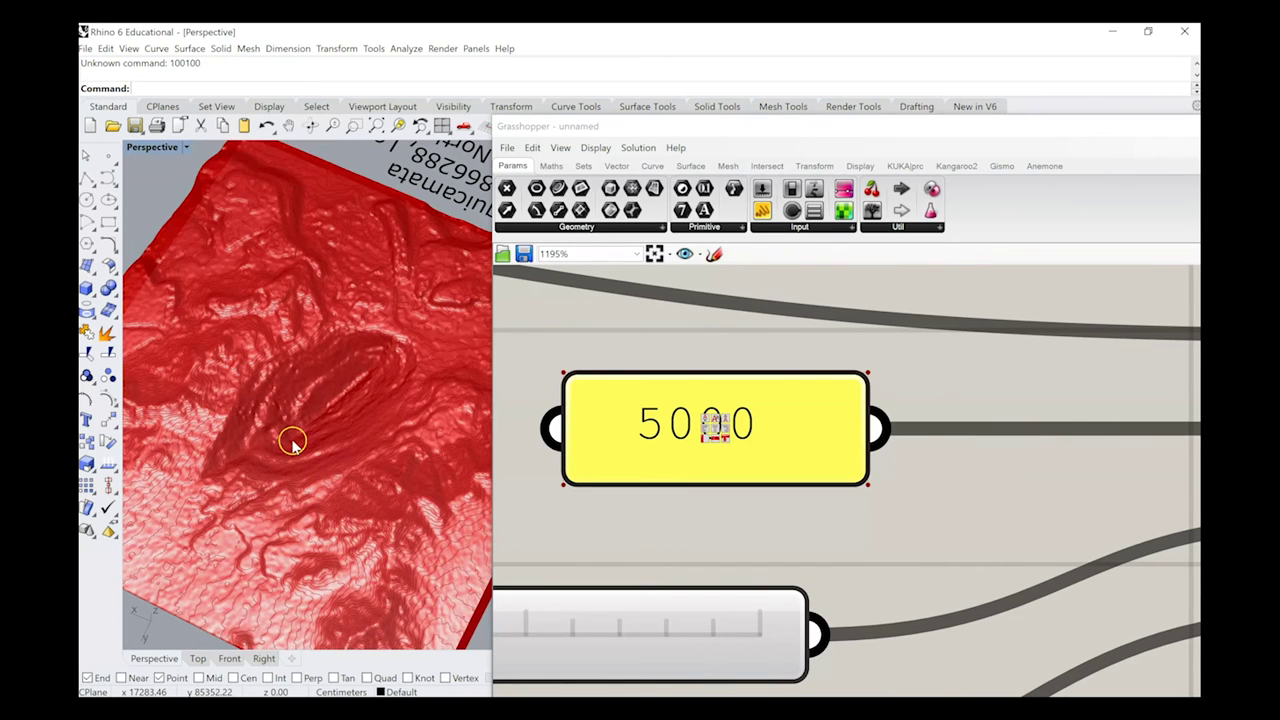
scroll(289, 437, up, 5)
scroll(331, 386, down, 4)
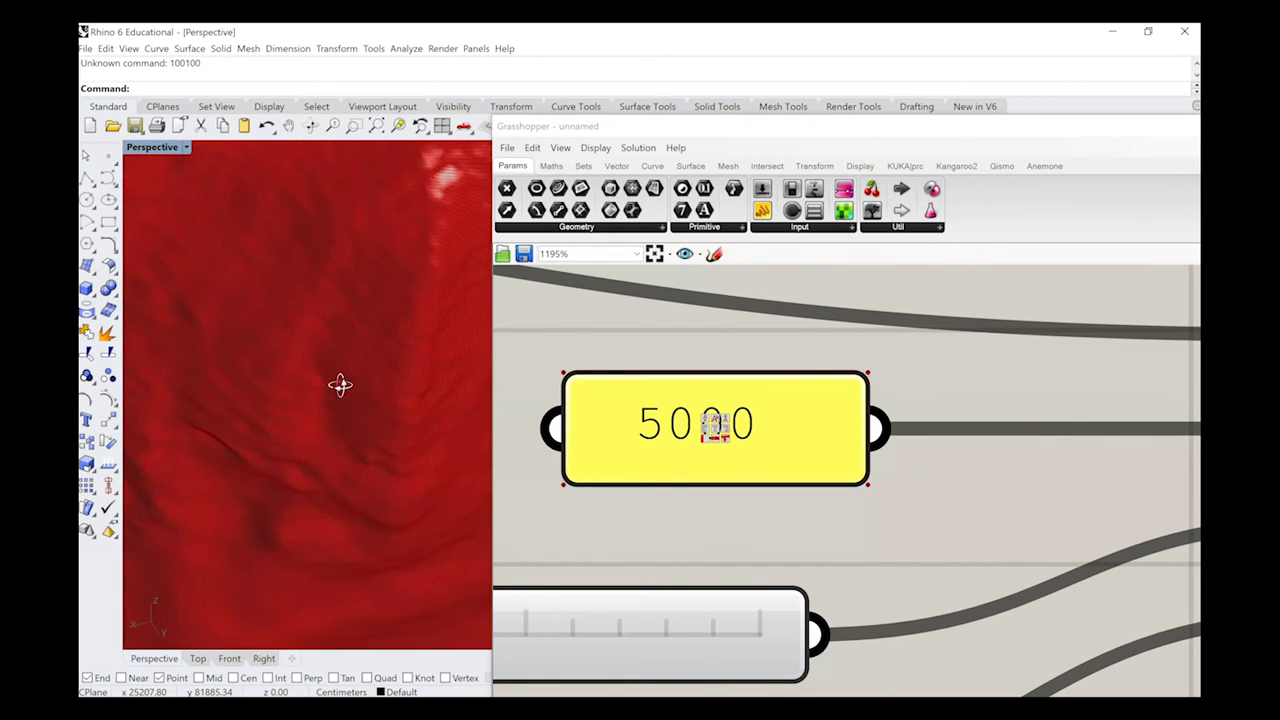
right_drag(337, 389, 391, 352)
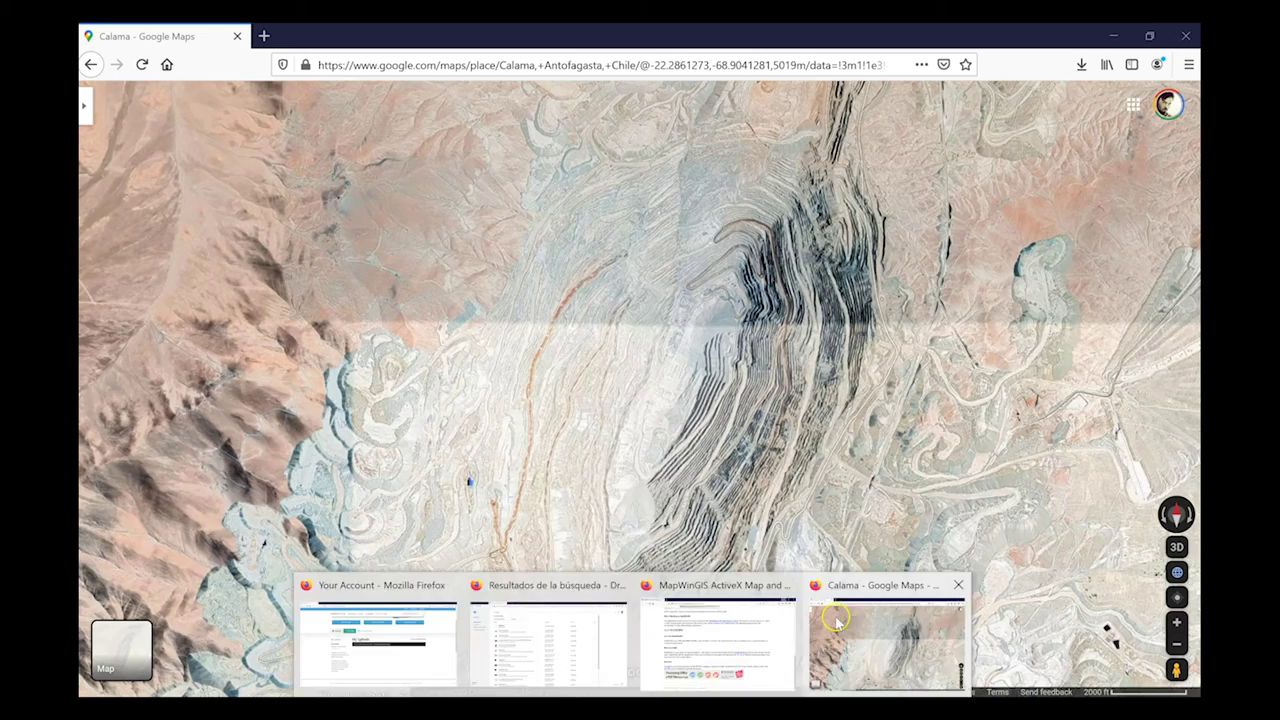
Switch to the Calama Google Maps window in Firefox and examine the mine pit and its surroundings in tilted 3D satellite view
click(886, 628)
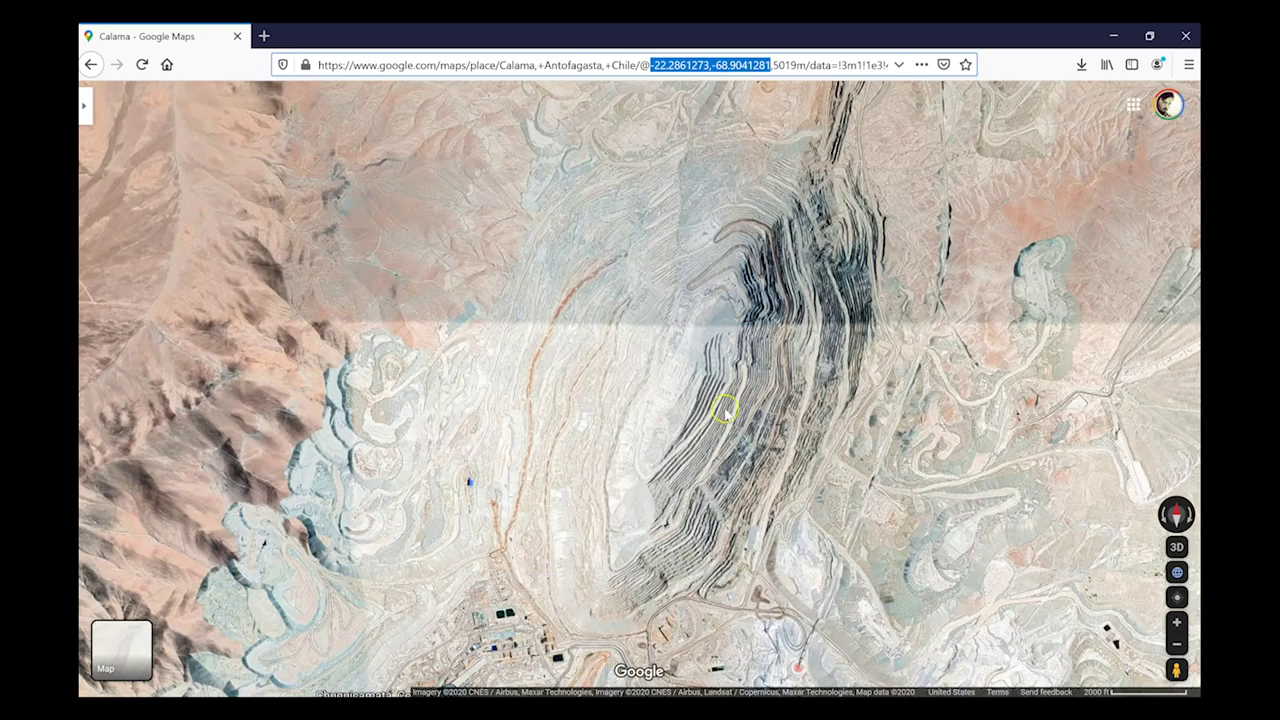
scroll(726, 410, down, 2)
scroll(750, 480, up, 2)
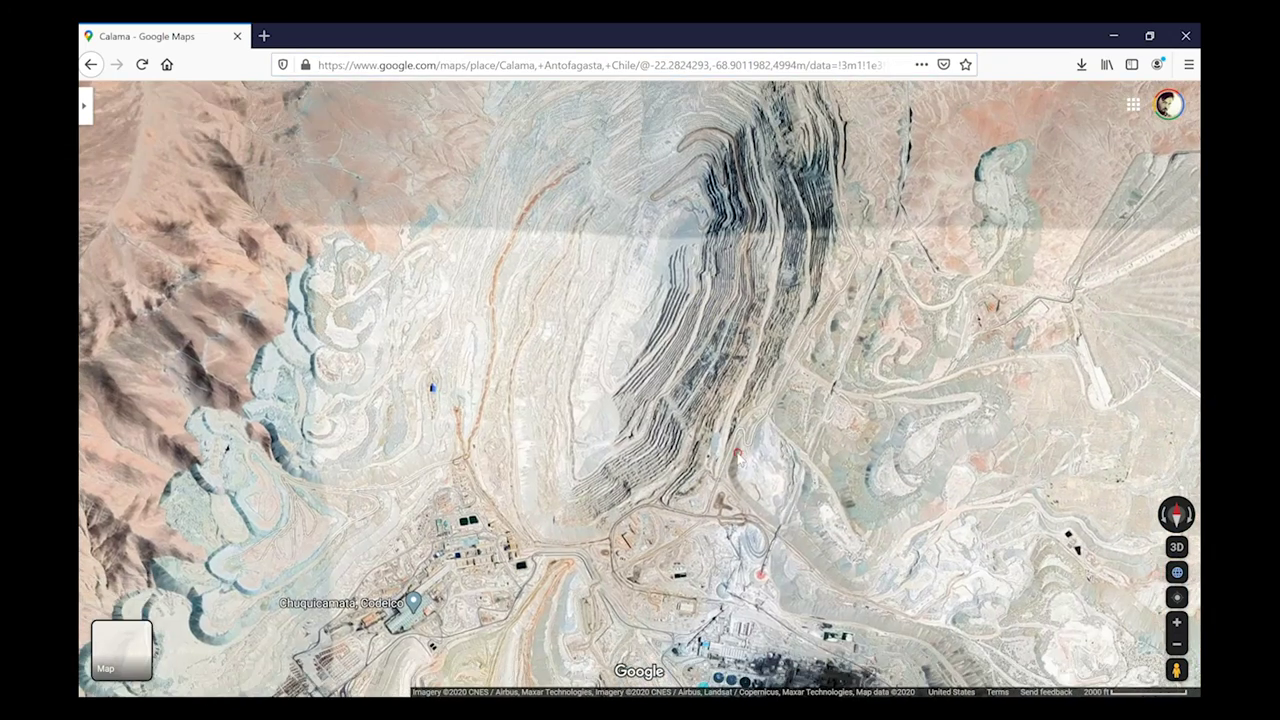
right_click(737, 454)
drag(740, 456, 768, 411)
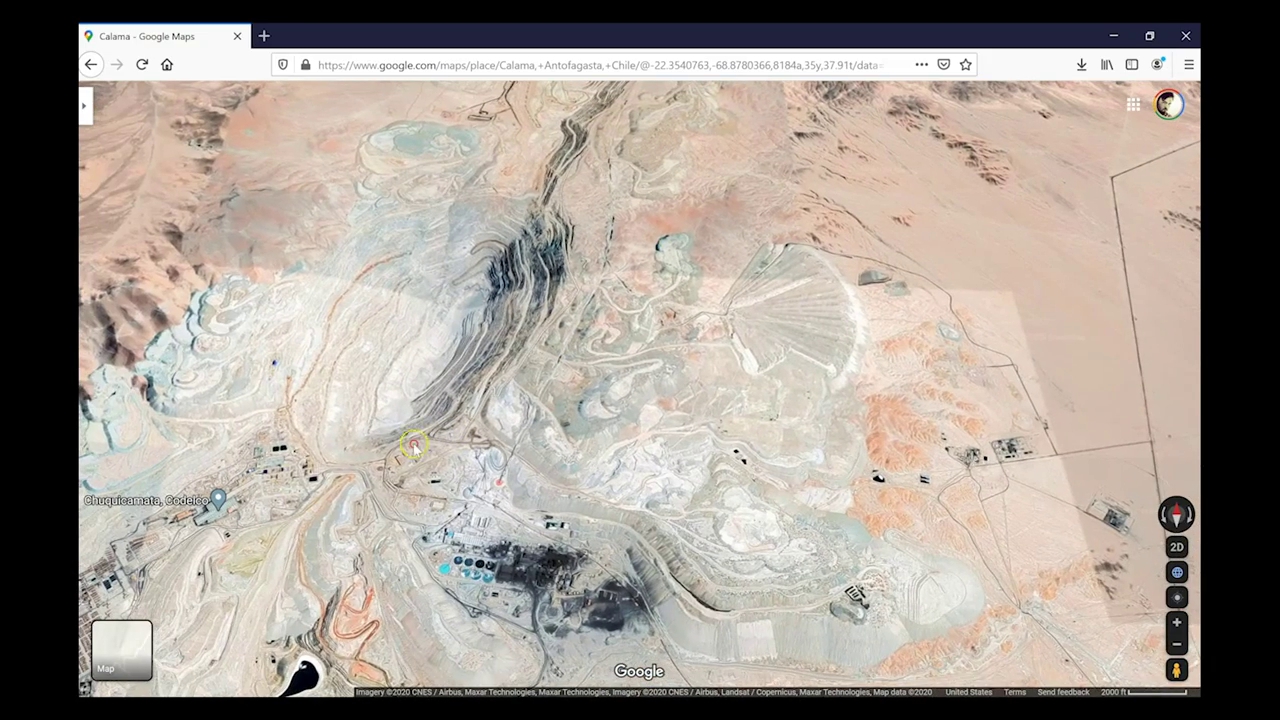
scroll(440, 452, down, 3)
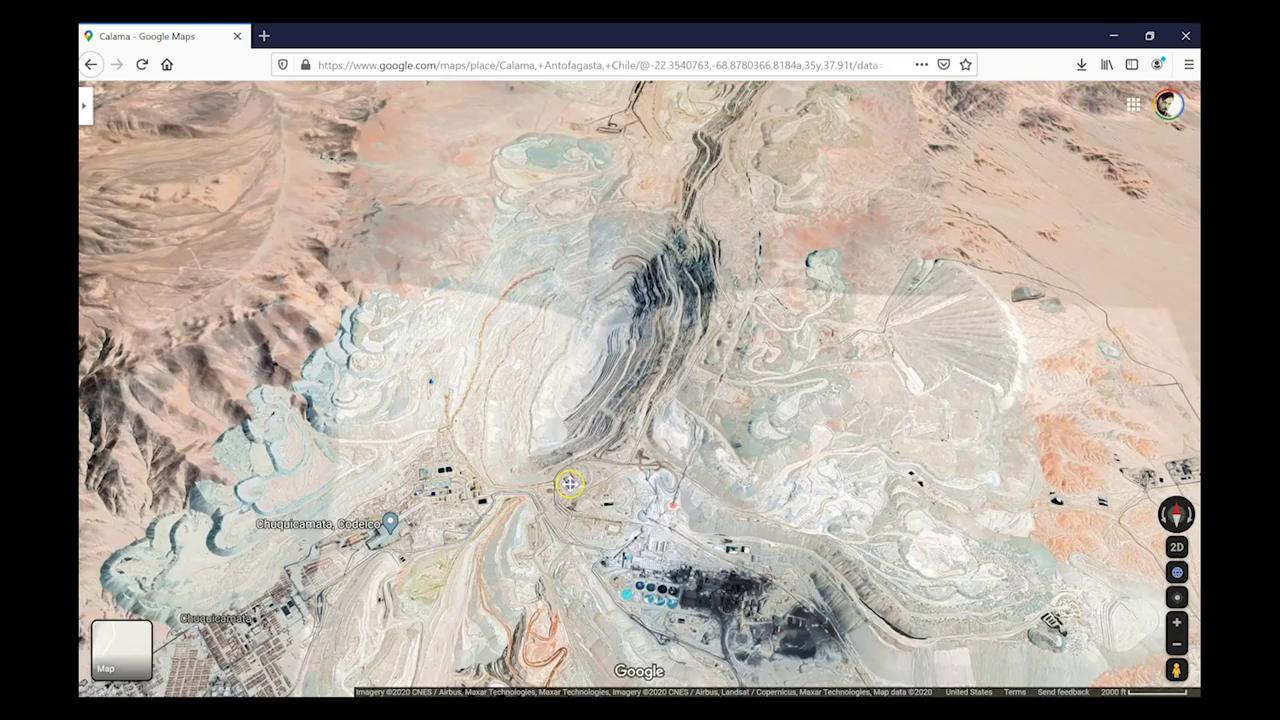
scroll(519, 503, up, 3)
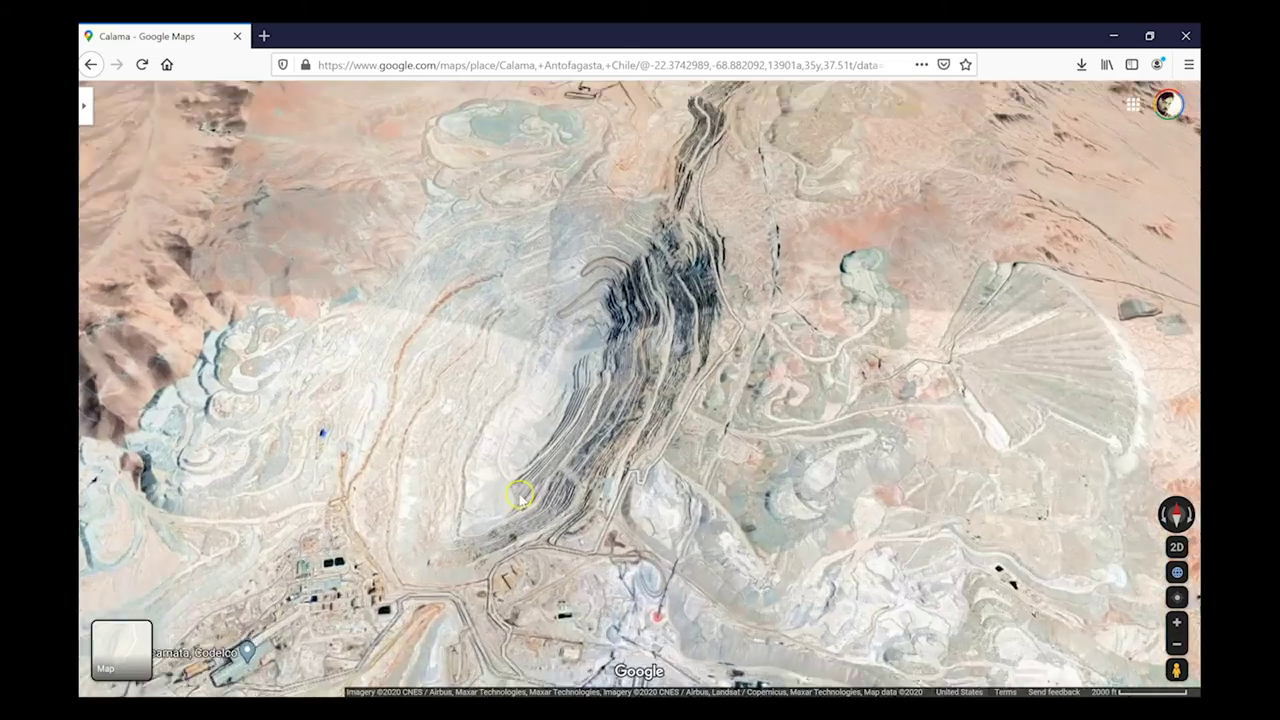
scroll(536, 481, down, 3)
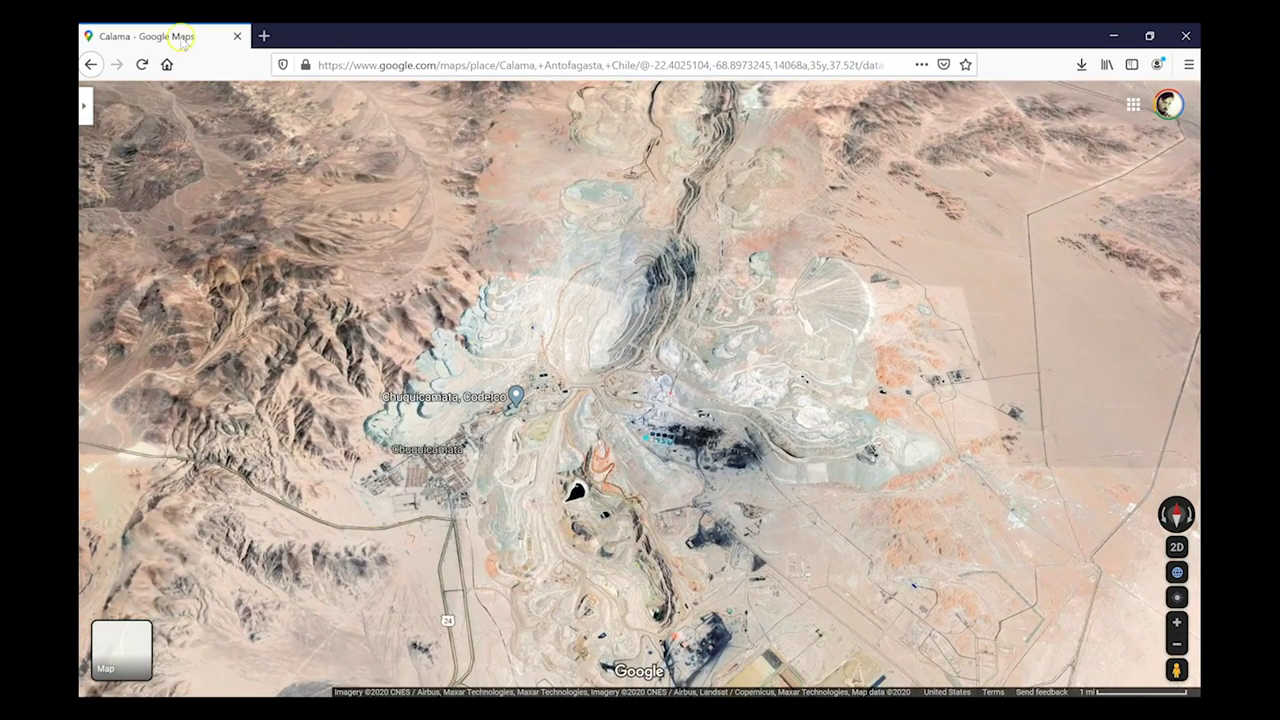
scroll(620, 302, up, 3)
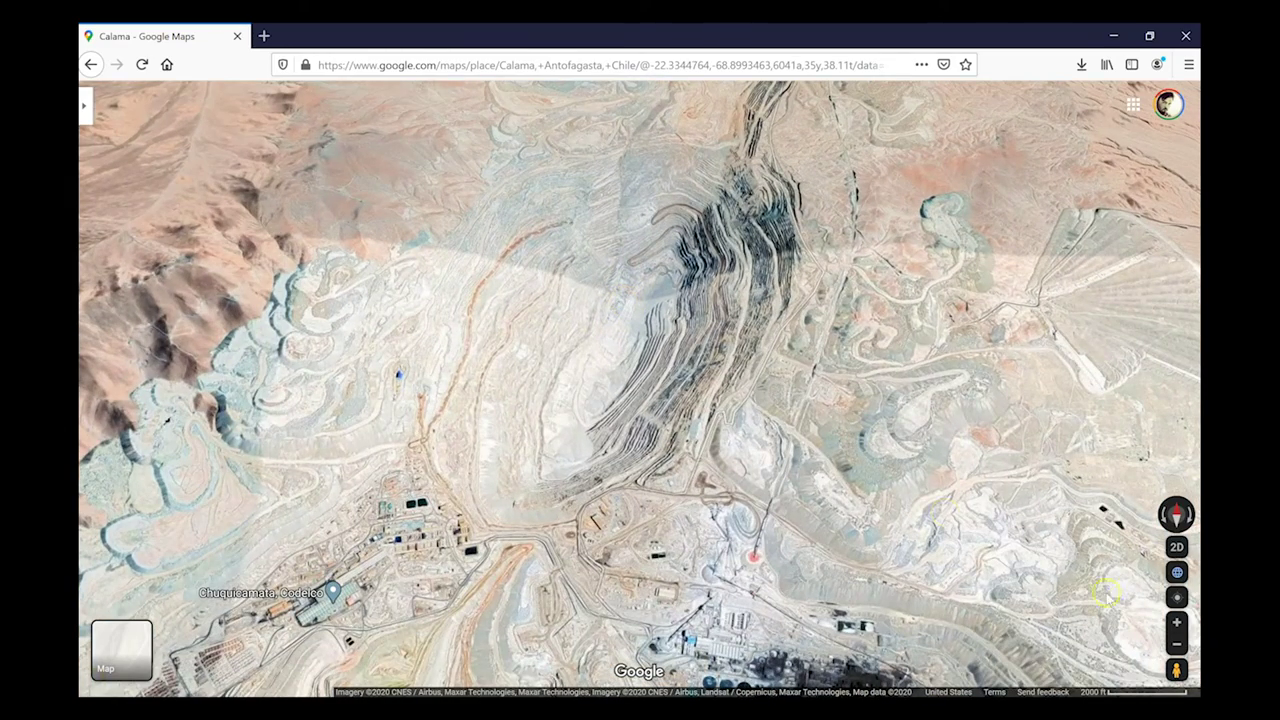
Change Google Maps to the plain map and back to flat satellite imagery, and survey the wider area around the Chuquicamata pit
click(122, 650)
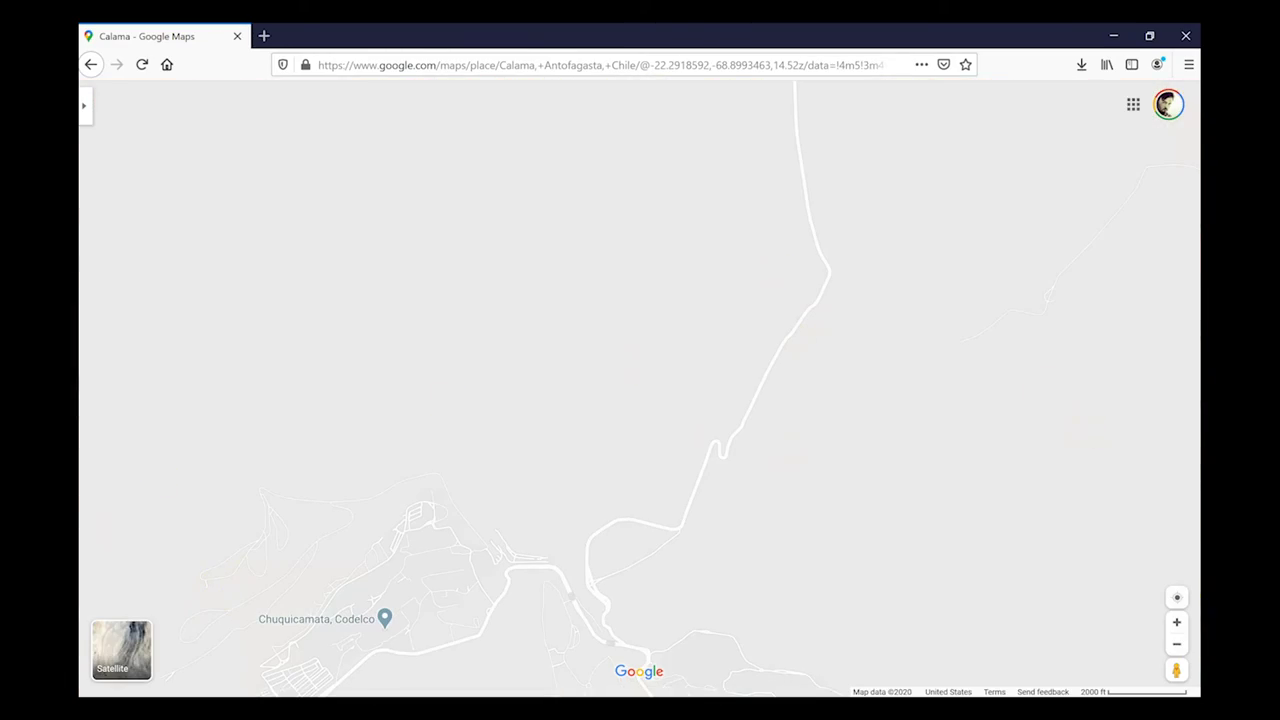
click(127, 657)
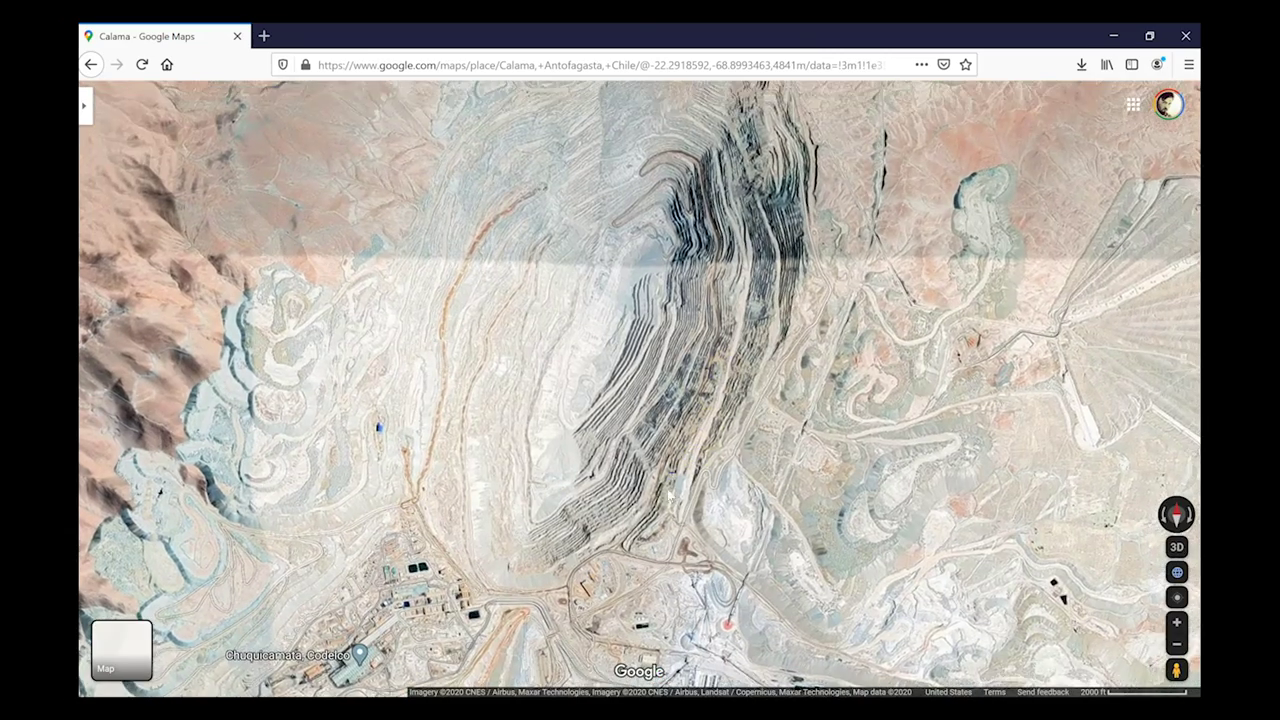
scroll(662, 461, down, 2)
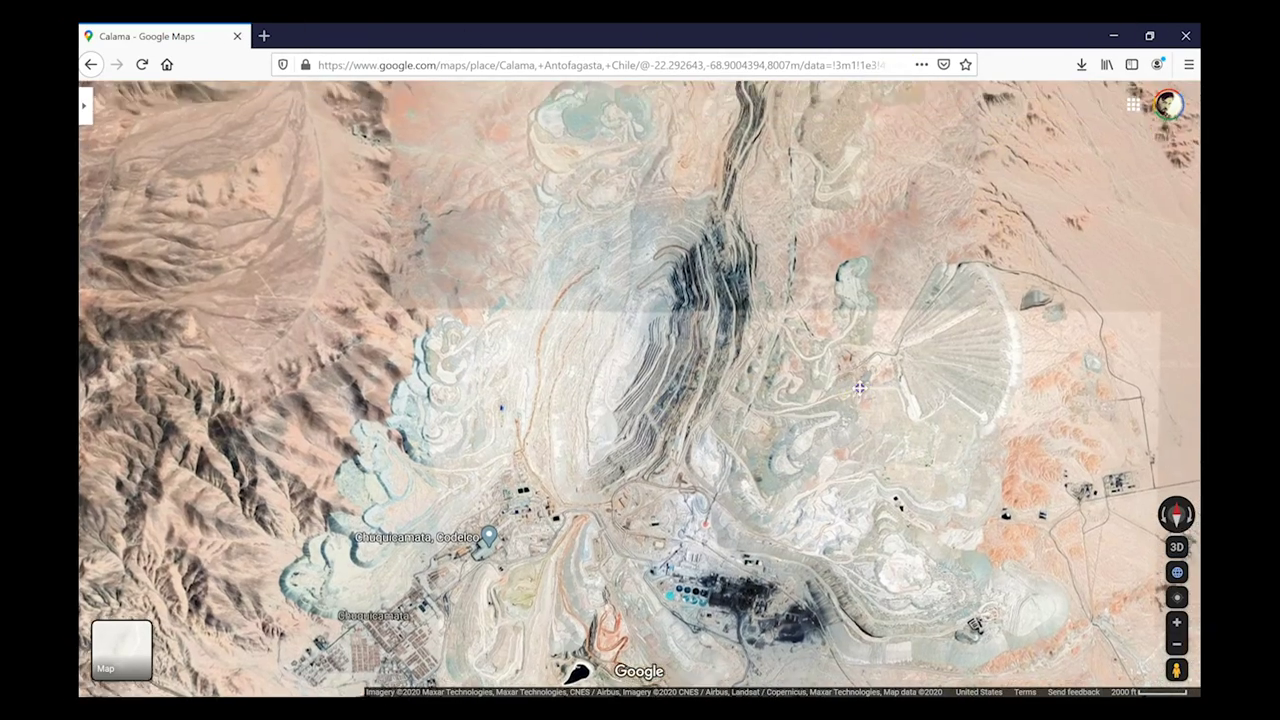
drag(986, 280, 982, 298)
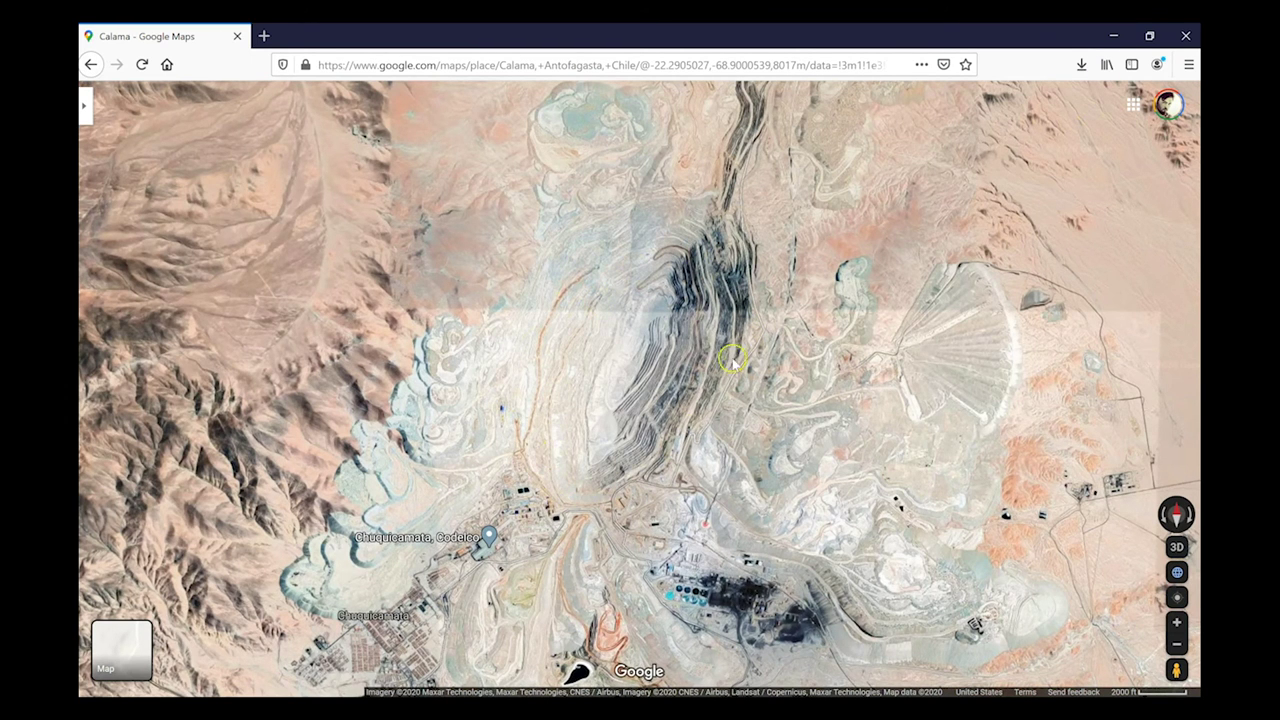
Survey a wider area around the Chuquicamata mine in satellite view, and minimize the browser to return to Rhino
scroll(585, 459, down, 1)
scroll(507, 505, down, 1)
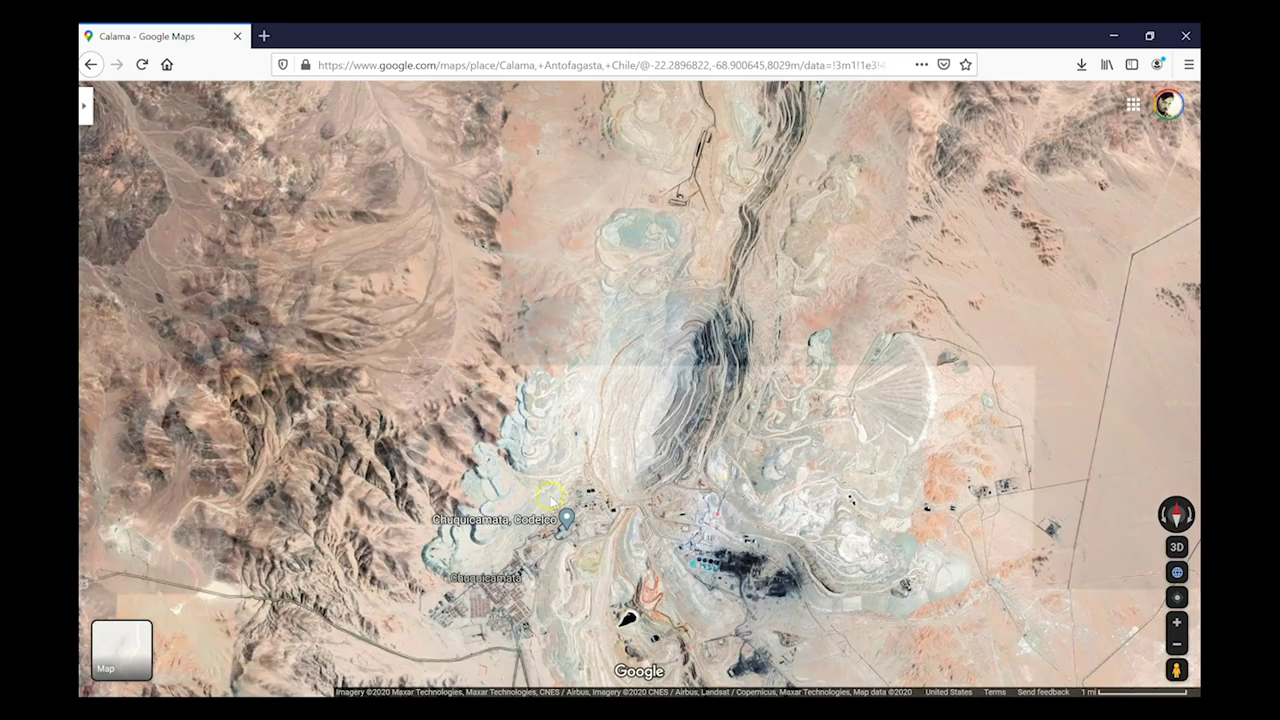
drag(507, 505, 433, 508)
scroll(433, 508, down, 1)
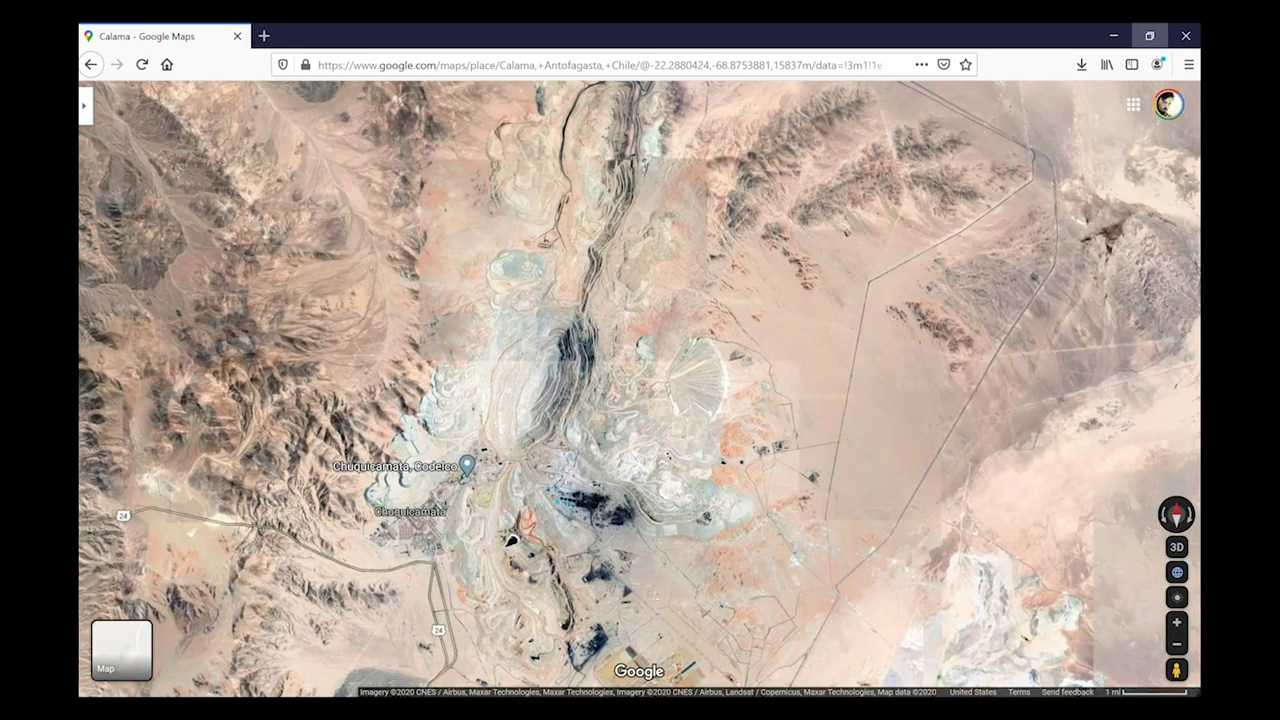
click(1113, 35)
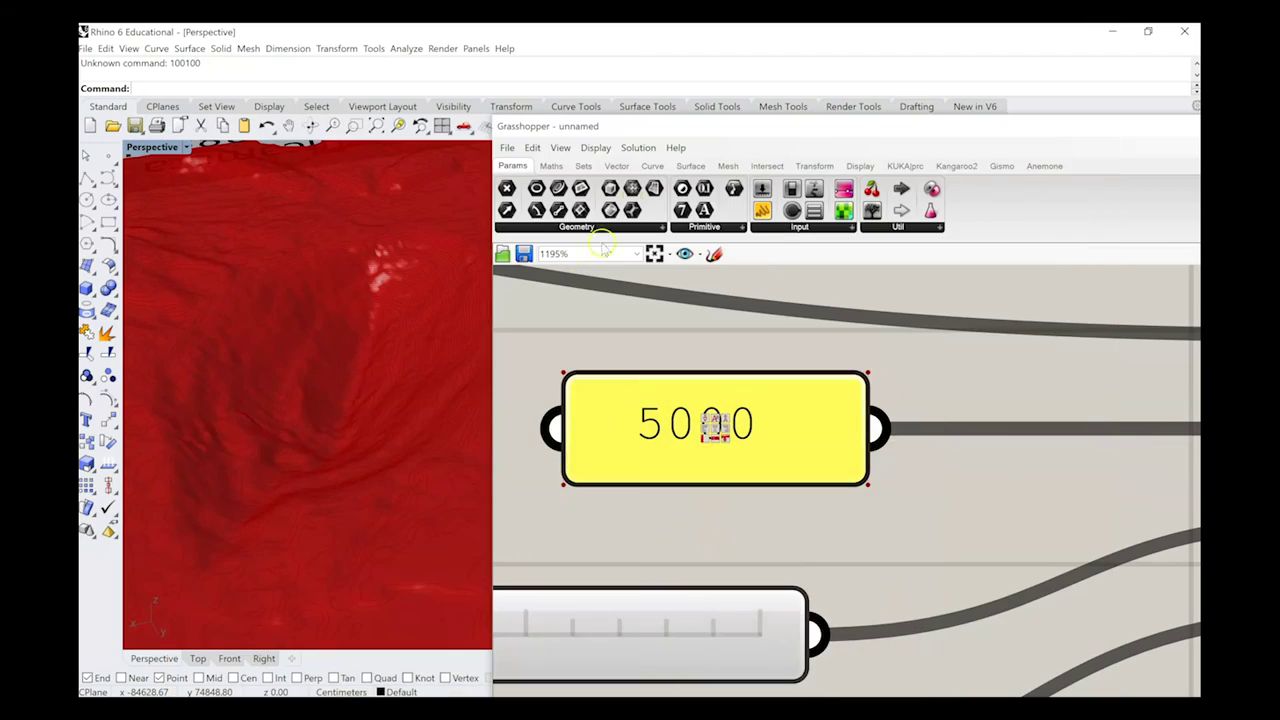
Move the Grasshopper window clear of more of the terrain, and examine the 5000 radius panel and the Terrain Generator inputs
drag(641, 127, 808, 99)
scroll(990, 560, down, 4)
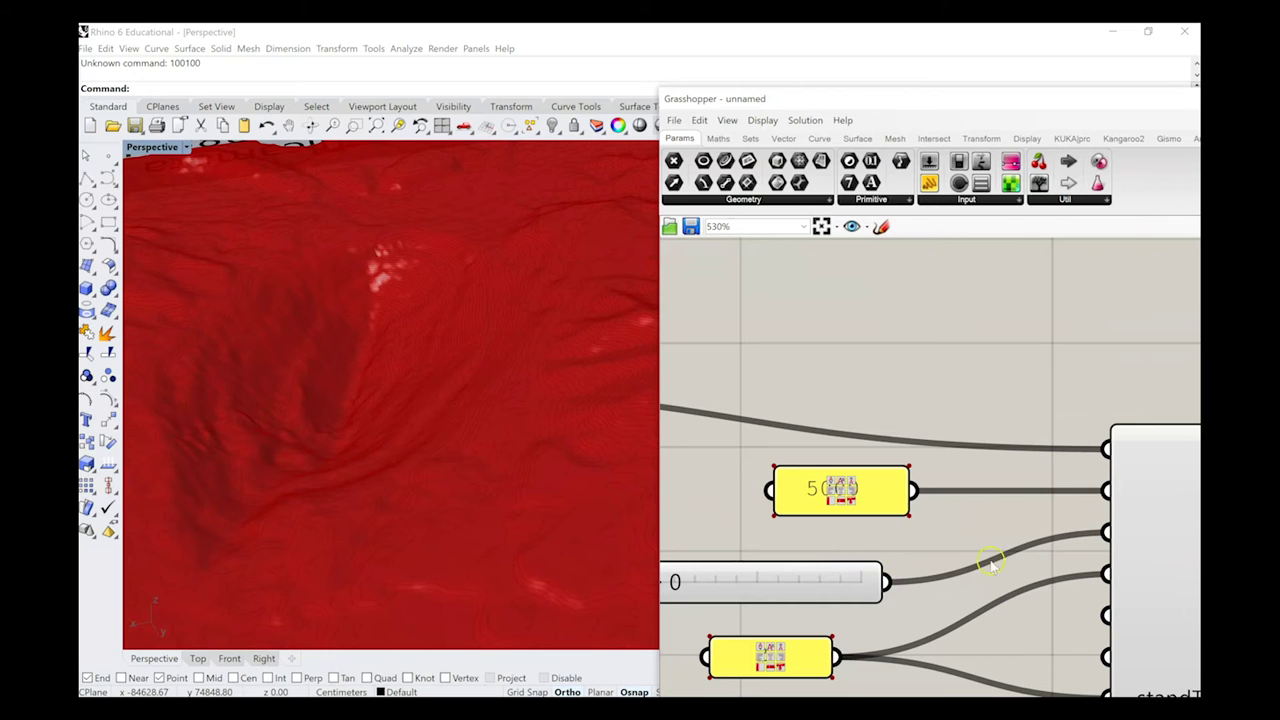
click(903, 503)
click(659, 334)
scroll(876, 455, down, 1)
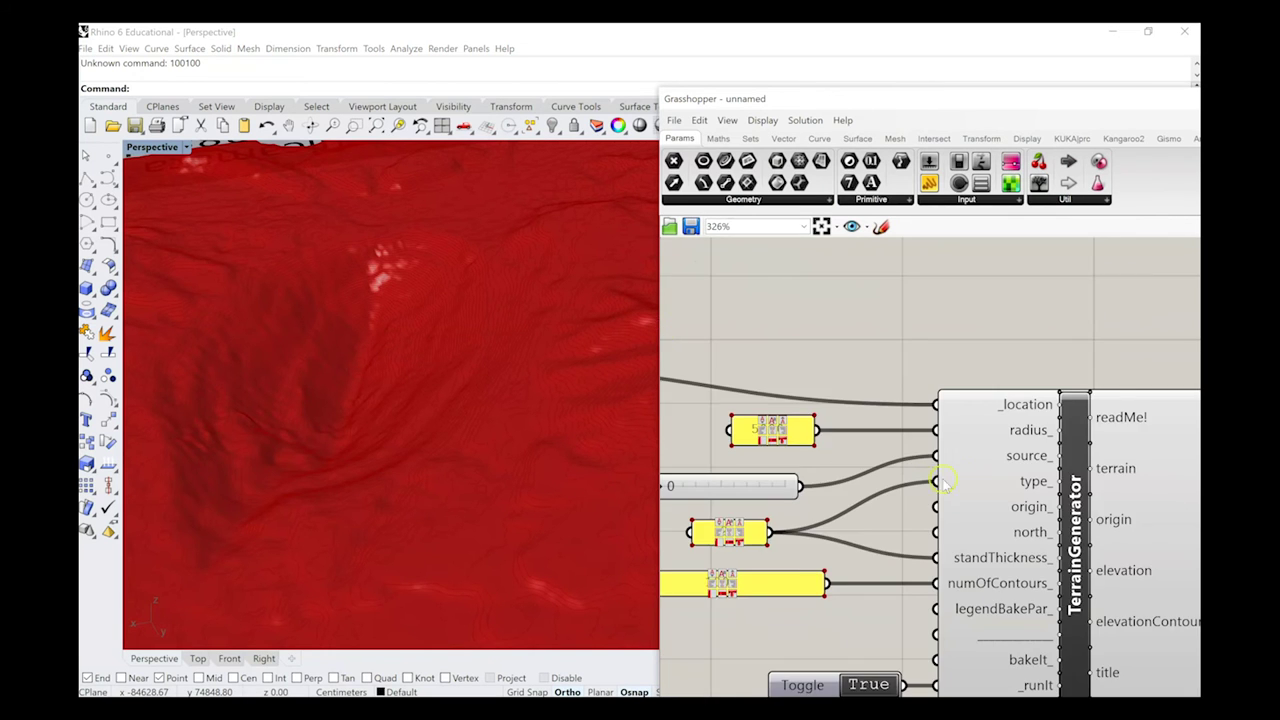
scroll(876, 455, down, 2)
scroll(700, 460, up, 7)
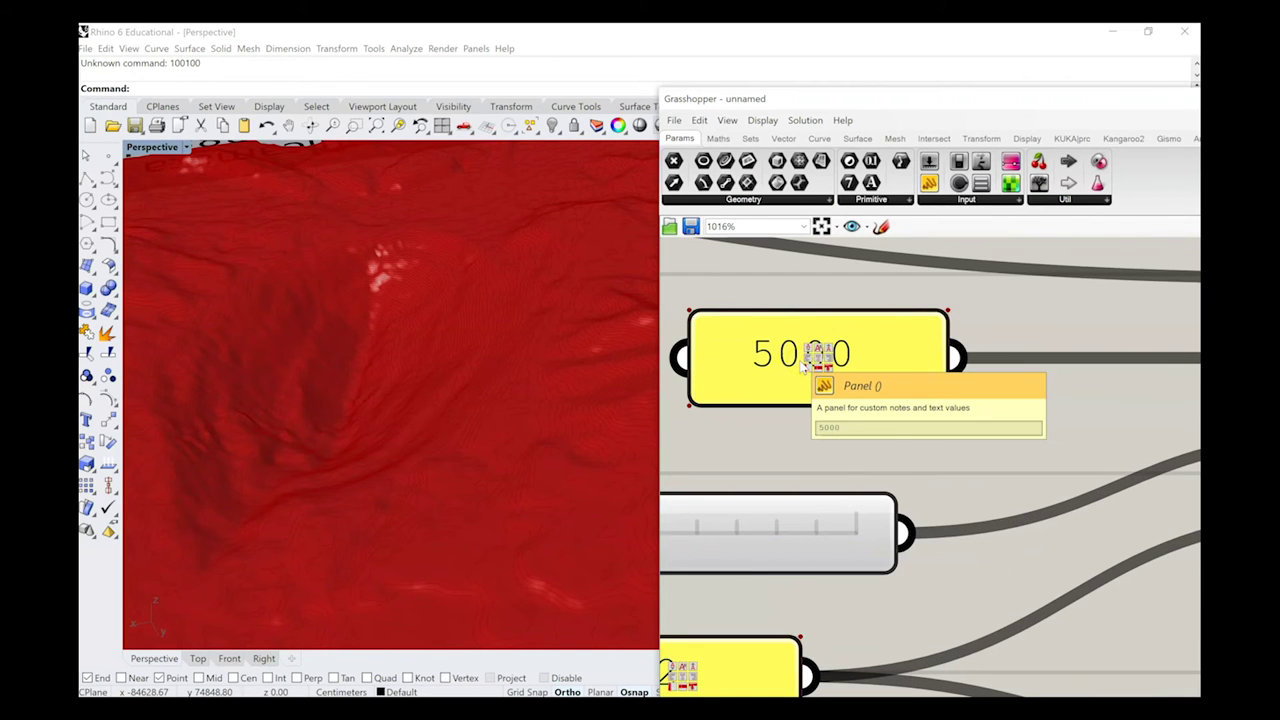
View the terrain at a lower angle and examine the panels feeding the type, stand thickness and number of contours inputs
right_drag(386, 320, 345, 325)
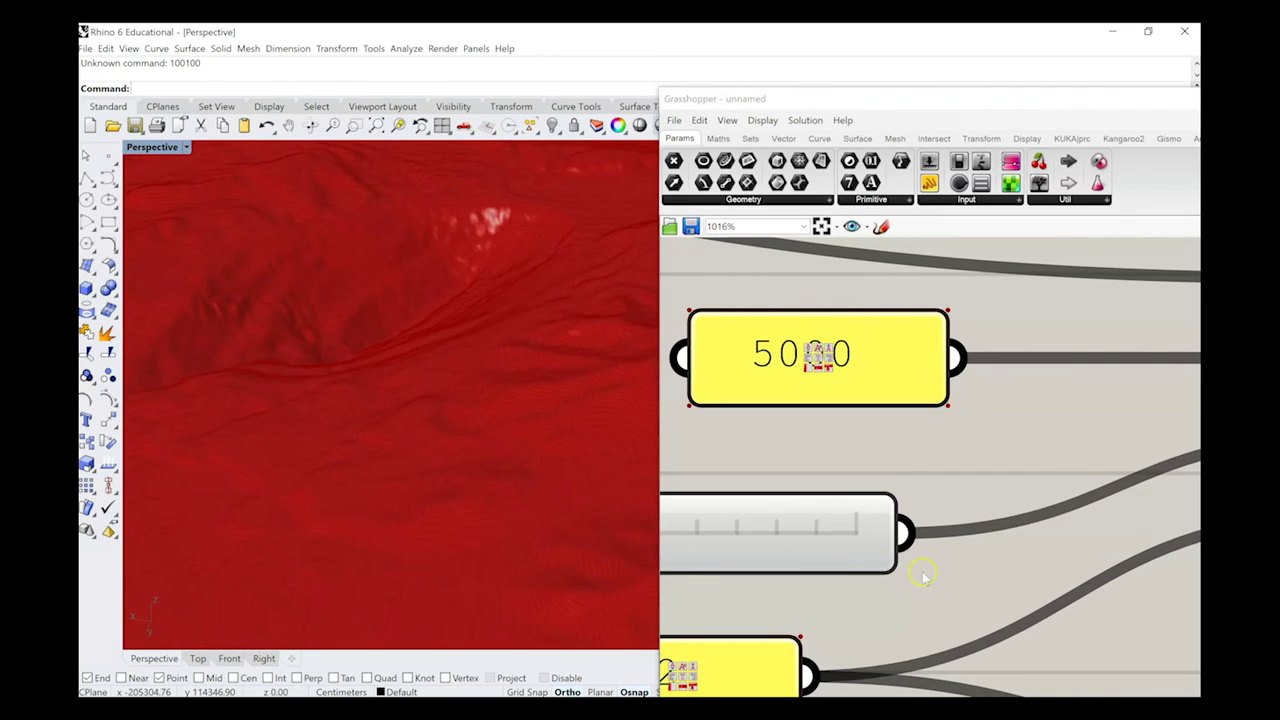
scroll(922, 575, down, 4)
scroll(840, 540, up, 8)
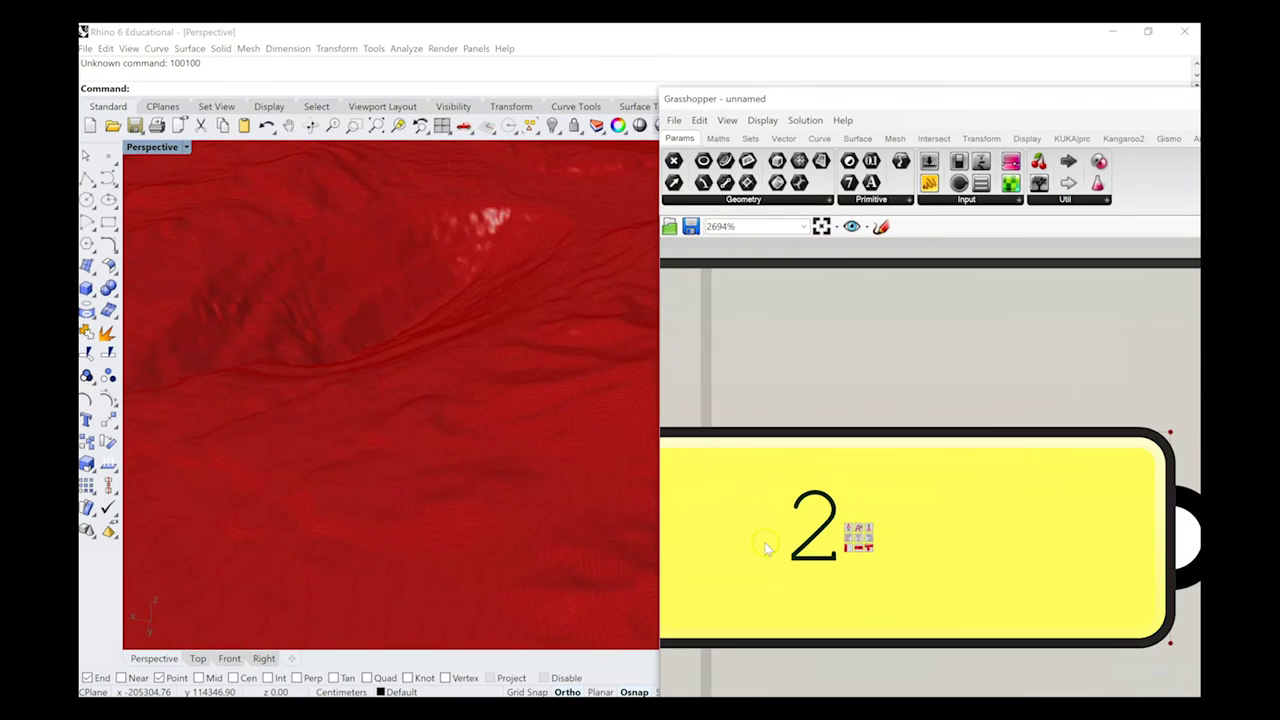
scroll(871, 371, down, 6)
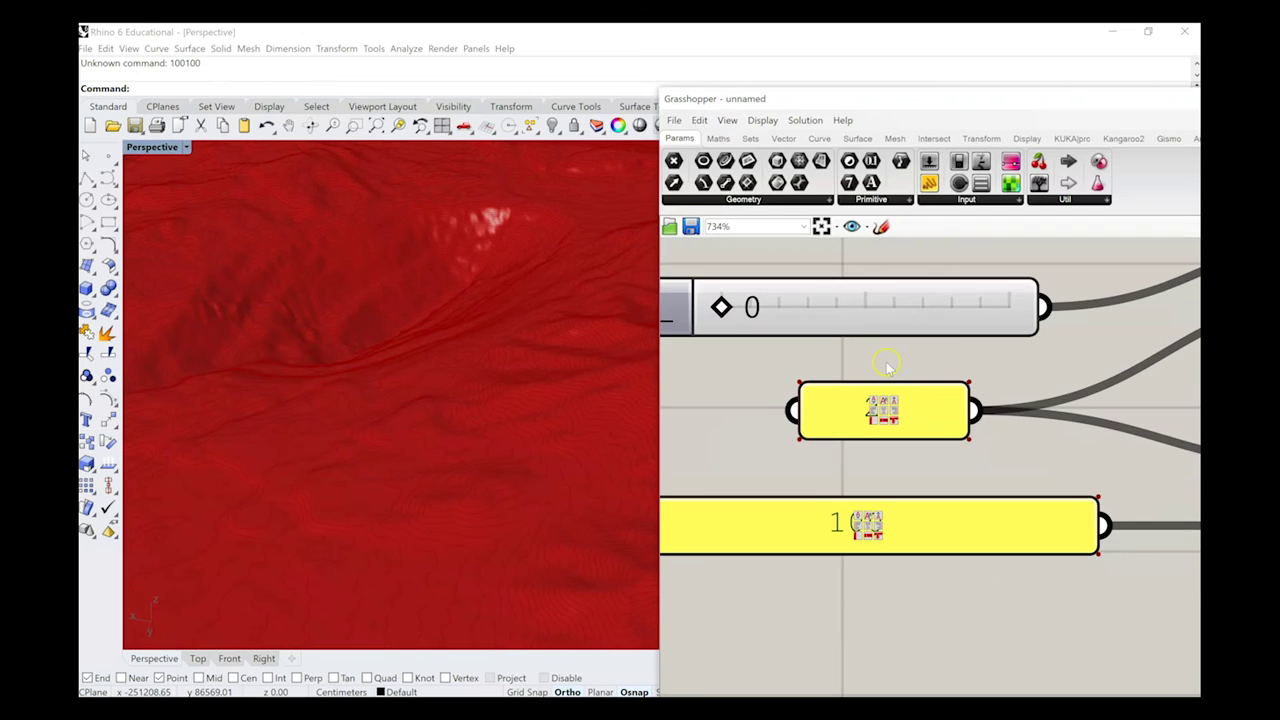
scroll(885, 460, down, 1)
Examine the whole terrain, its contours and its location title from above and from the side in the Perspective viewport
right_drag(371, 326, 338, 481)
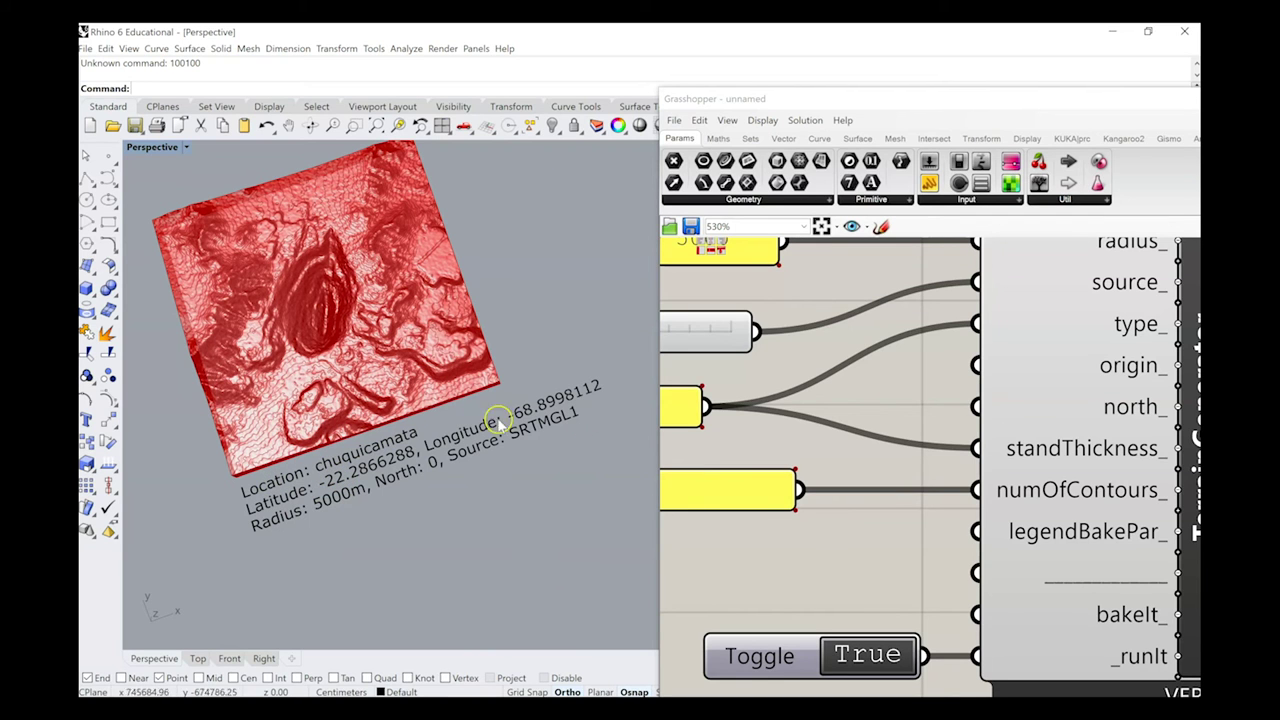
scroll(823, 314, down, 3)
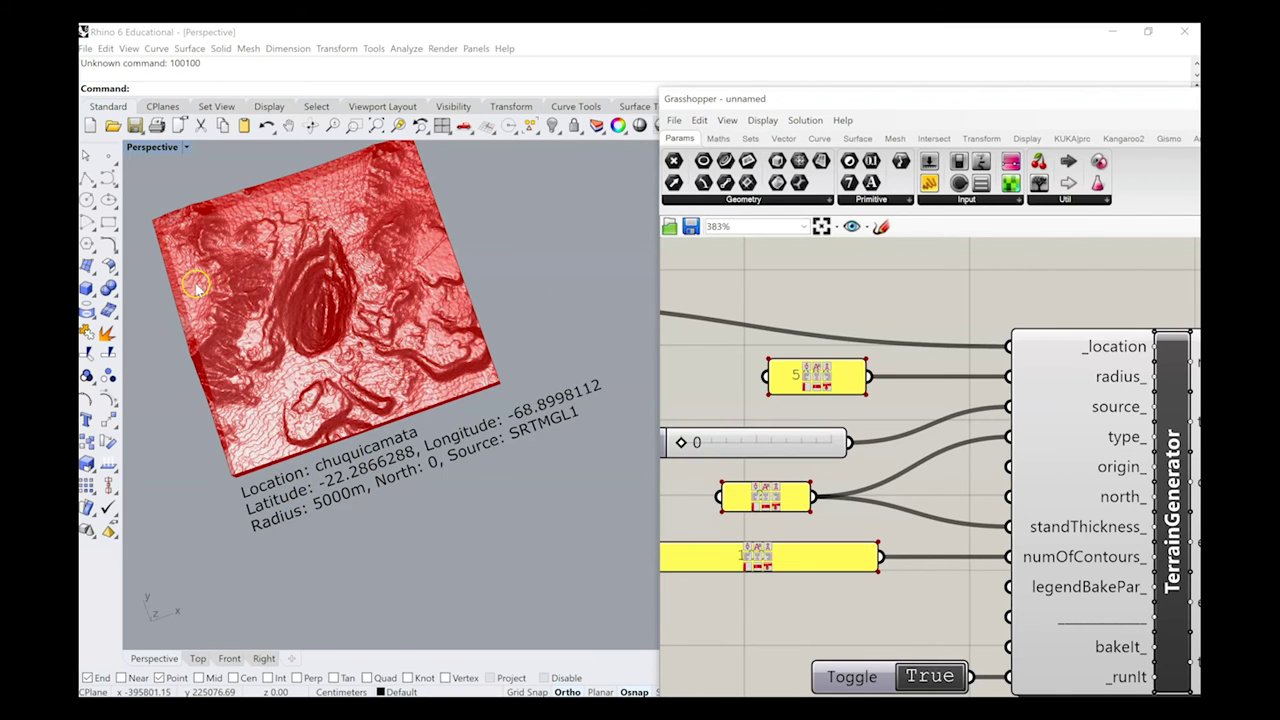
scroll(200, 285, up, 3)
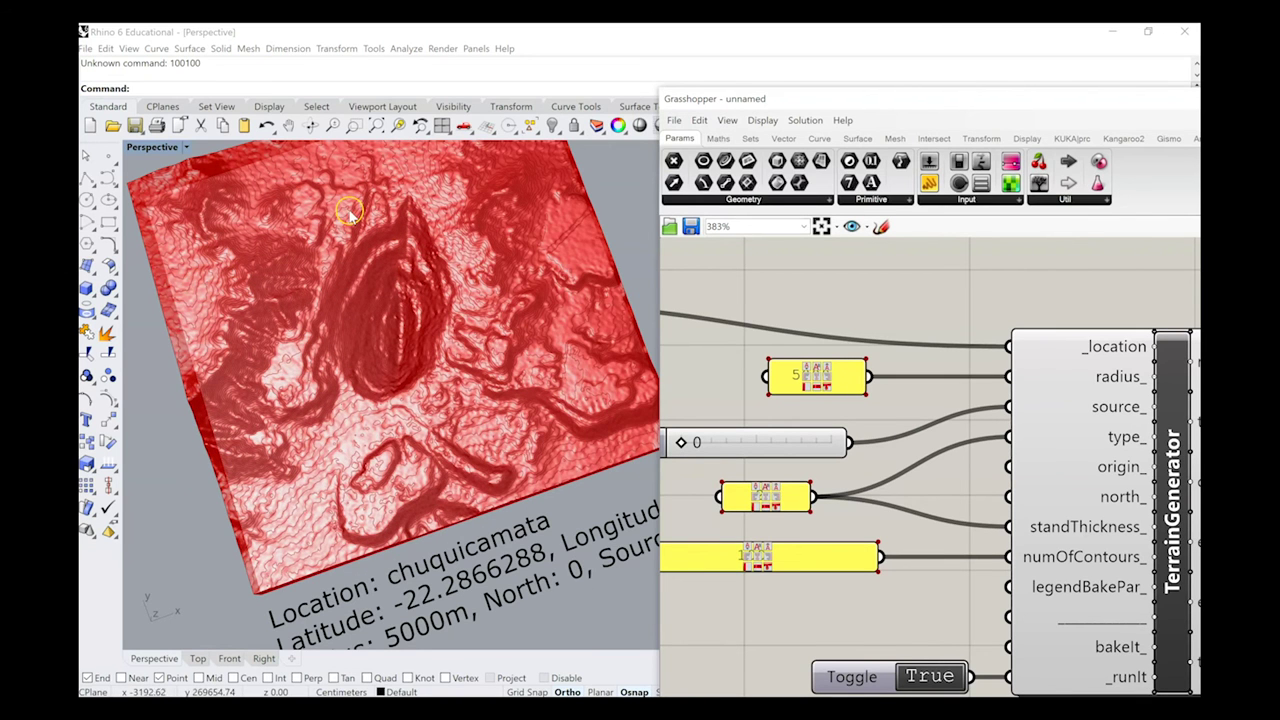
right_drag(458, 497, 300, 368)
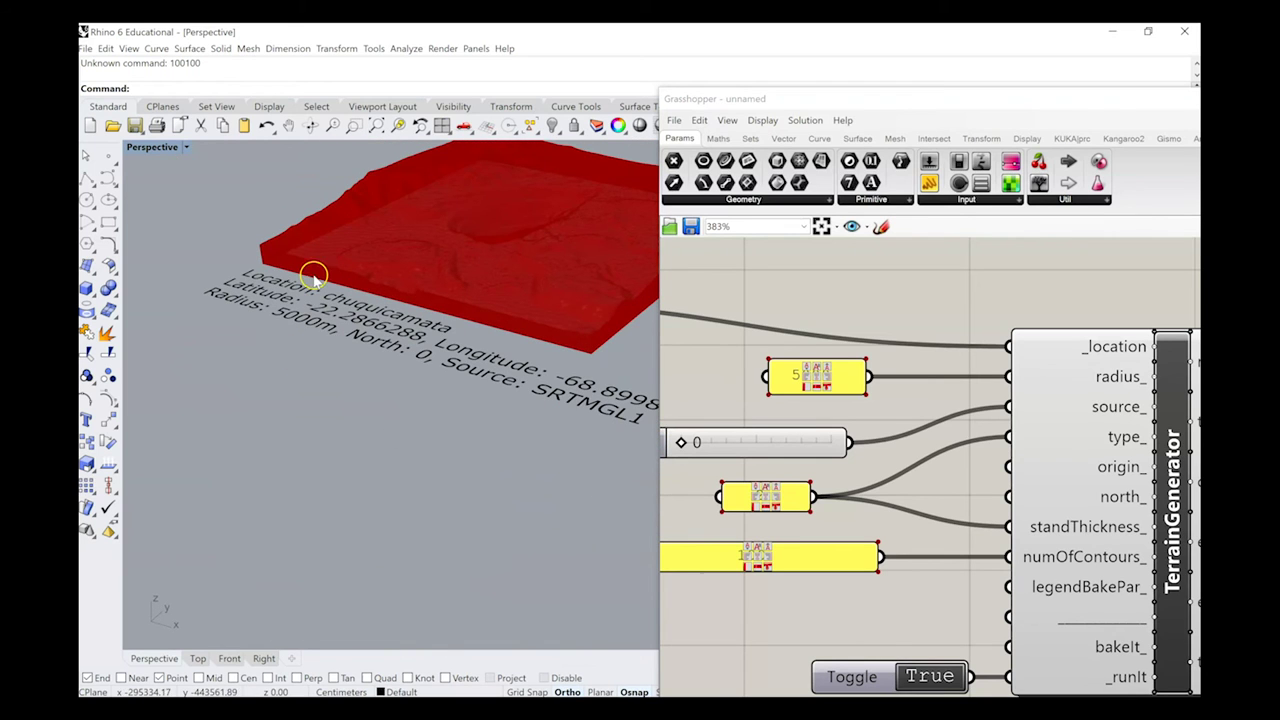
right_drag(282, 355, 286, 368)
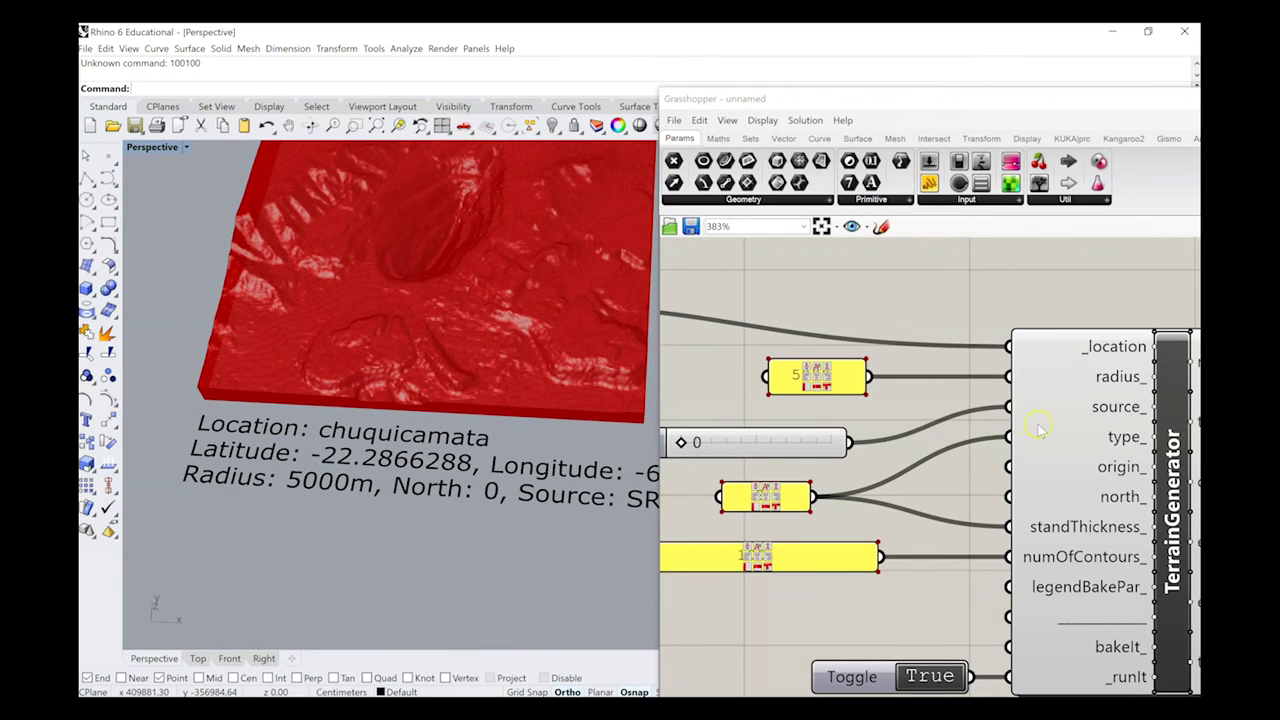
Set the Terrain Generator's radius panel to 2500 and let the terrain regenerate
scroll(812, 395, up, 4)
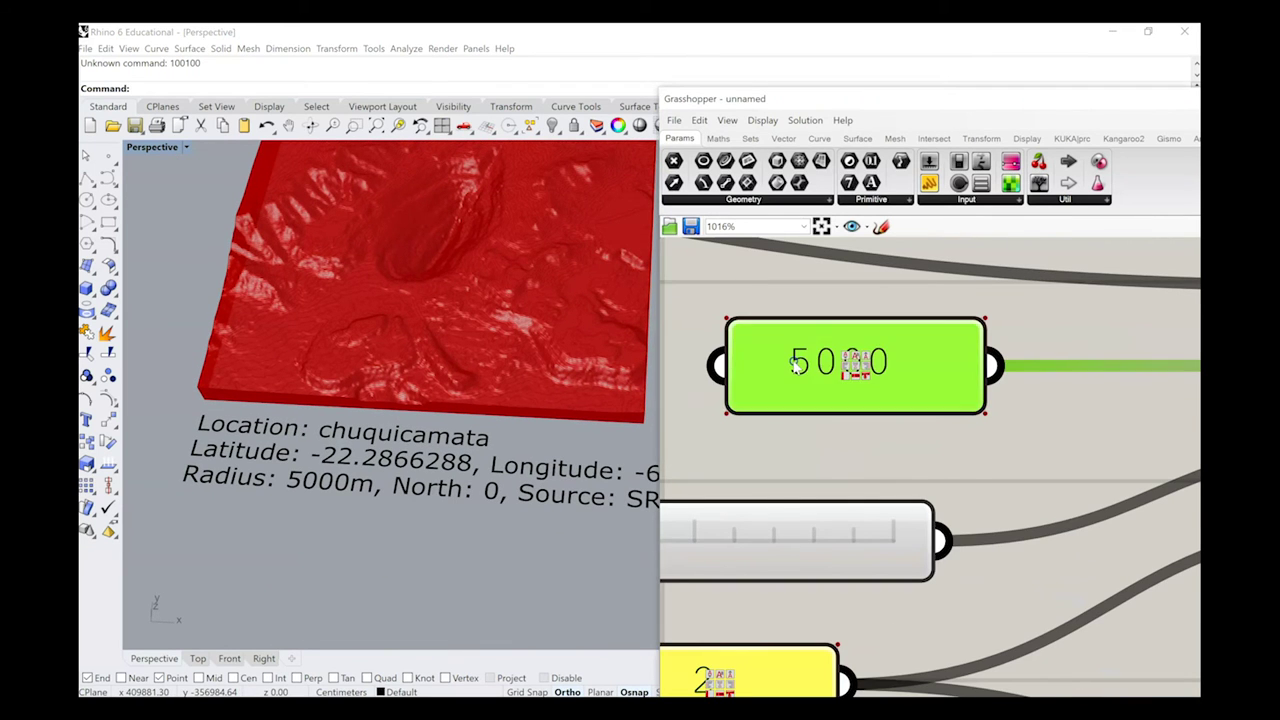
double_click(829, 362)
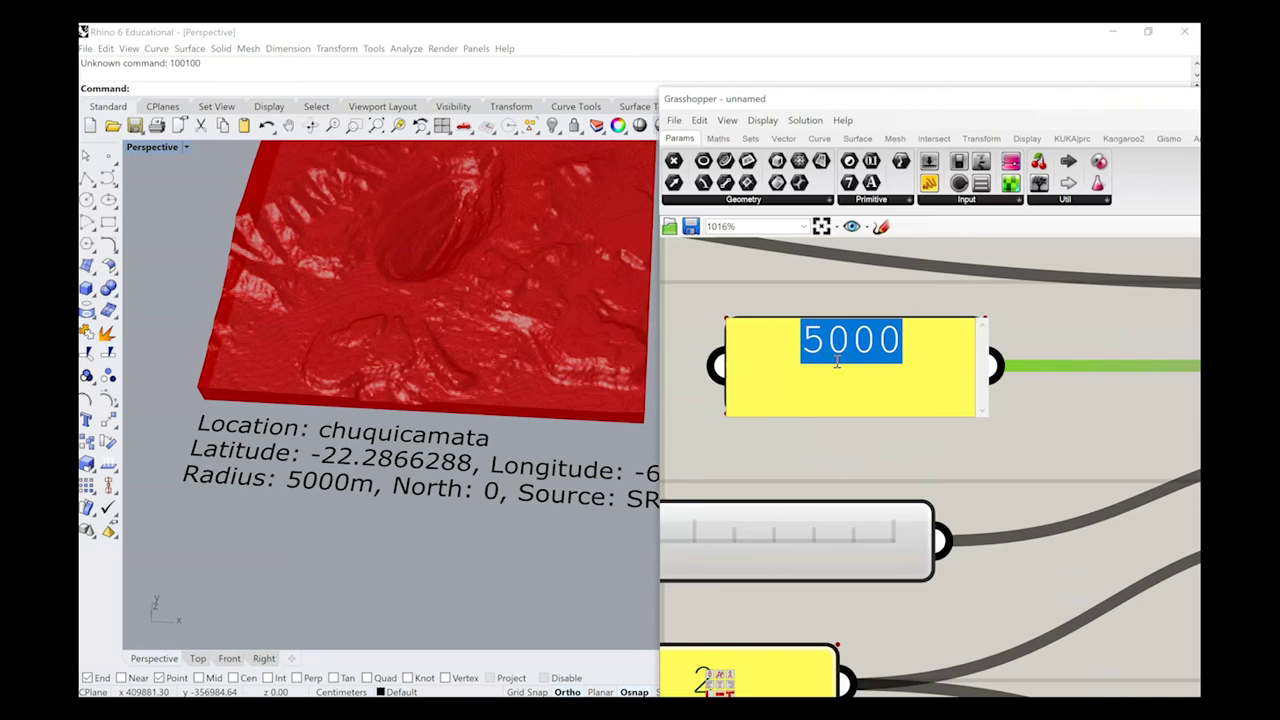
text(2500)
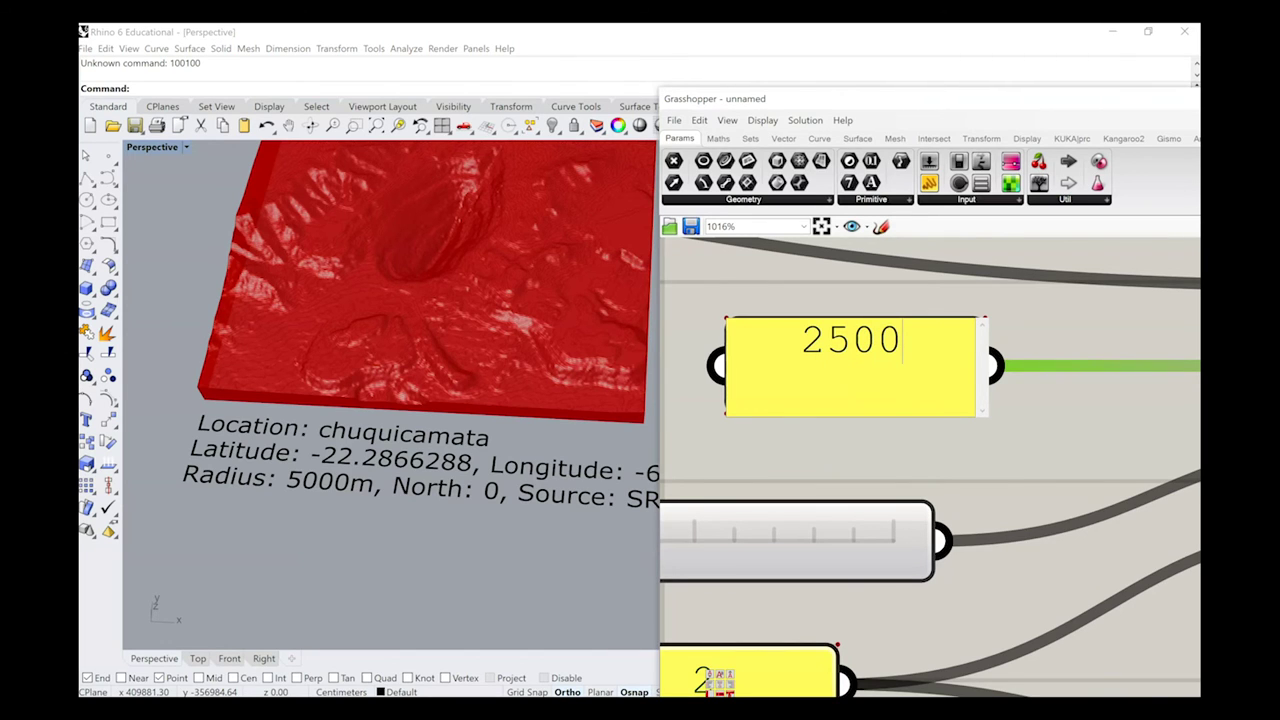
click(792, 301)
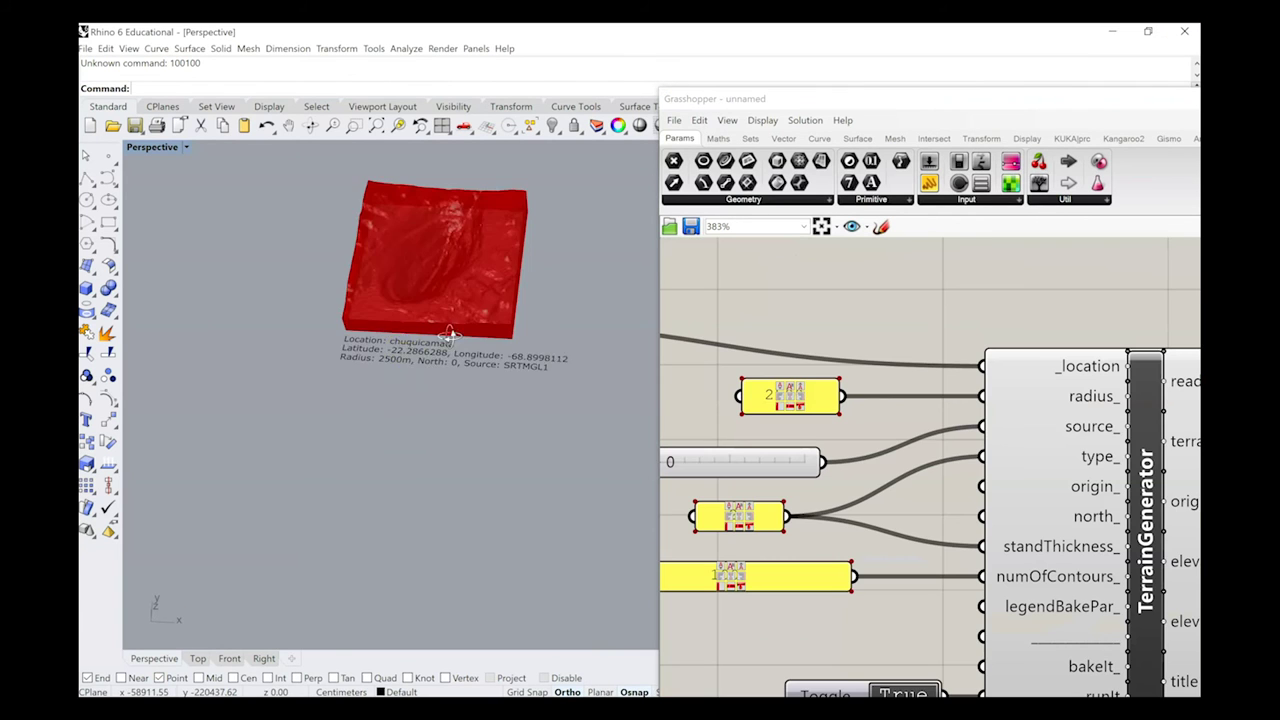
Inspect the regenerated 2500 m terrain around the open pit from several angles, up close and as a whole
right_drag(443, 337, 466, 334)
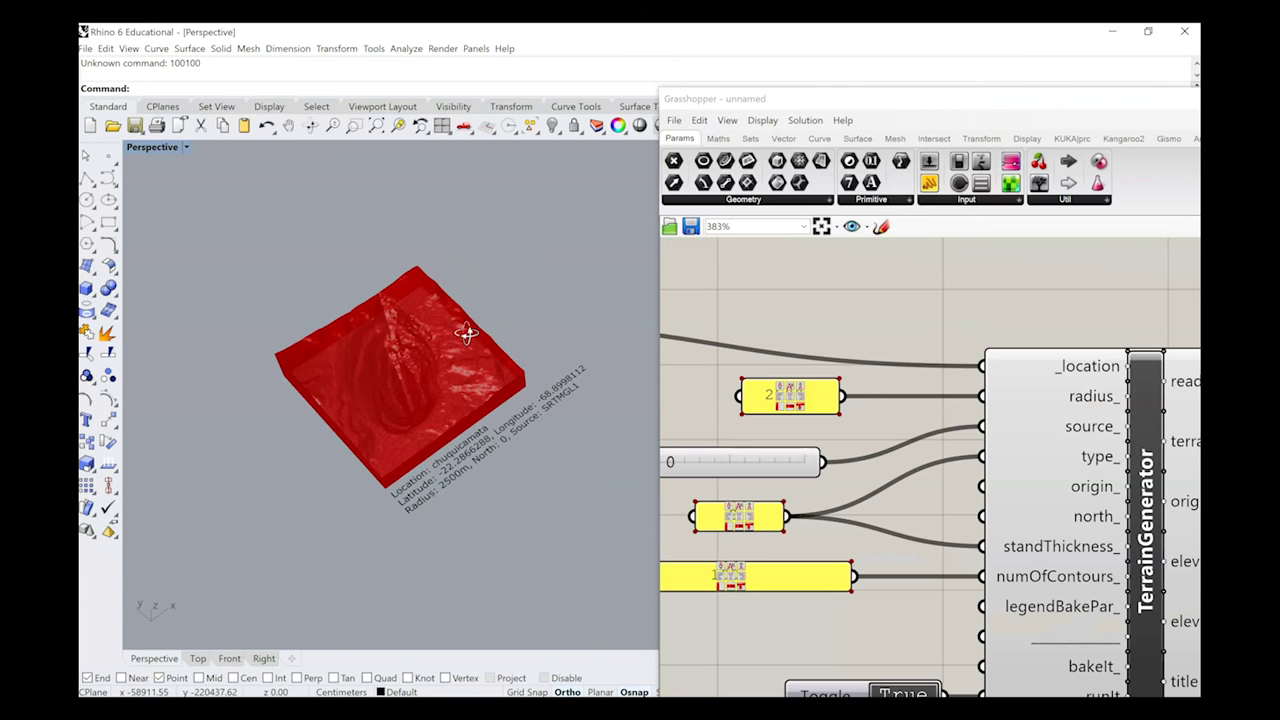
scroll(400, 400, up, 6)
right_drag(403, 461, 485, 440)
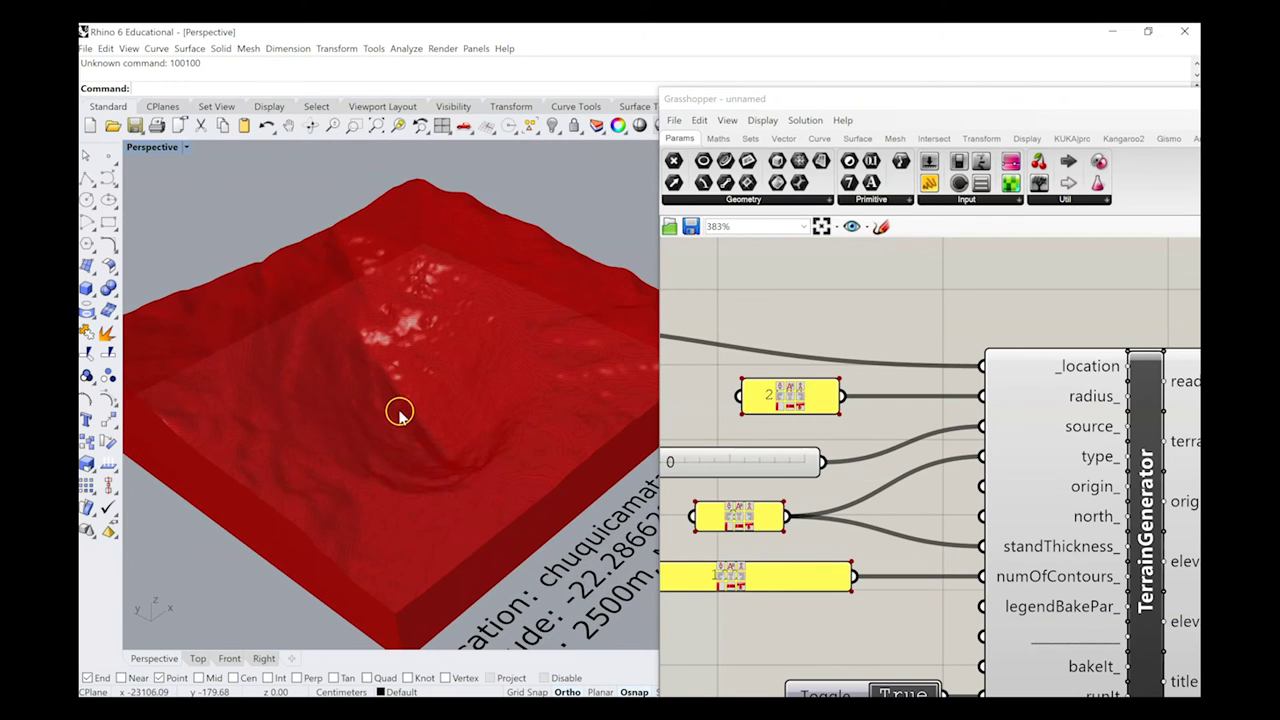
scroll(400, 409, up, 5)
right_drag(427, 472, 369, 486)
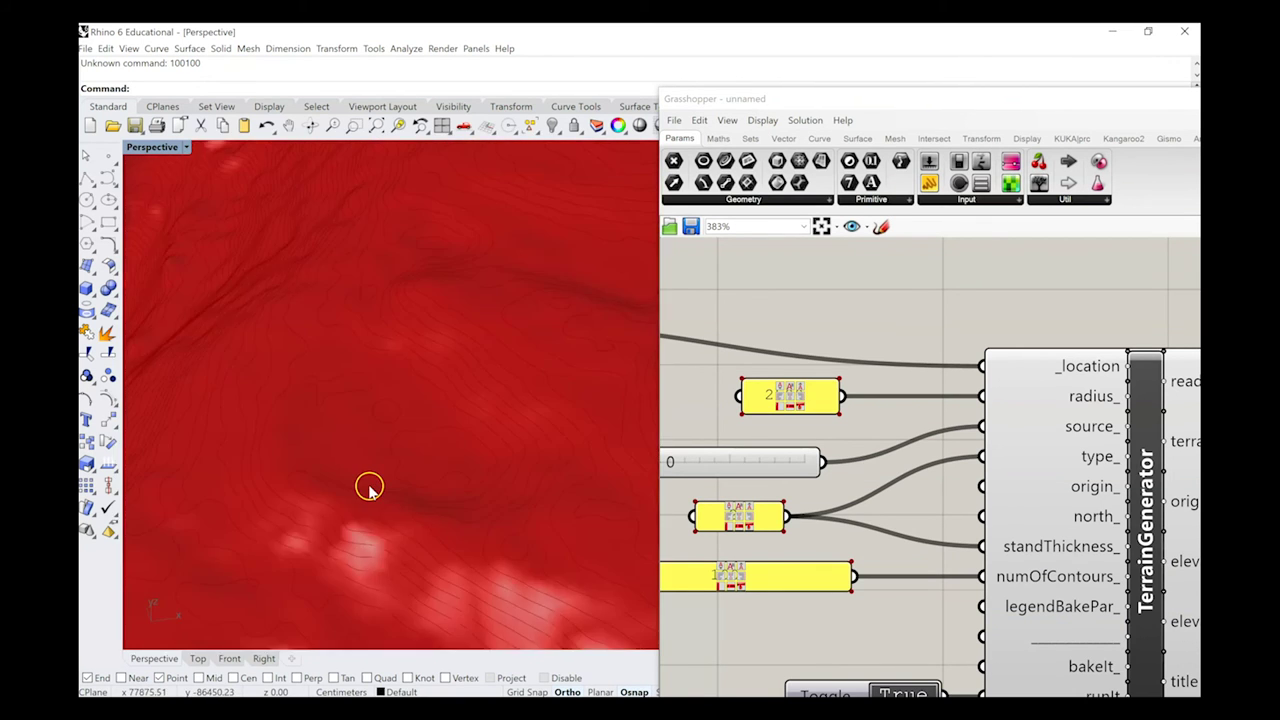
scroll(429, 523, down, 6)
scroll(429, 394, up, 3)
right_drag(429, 394, 459, 325)
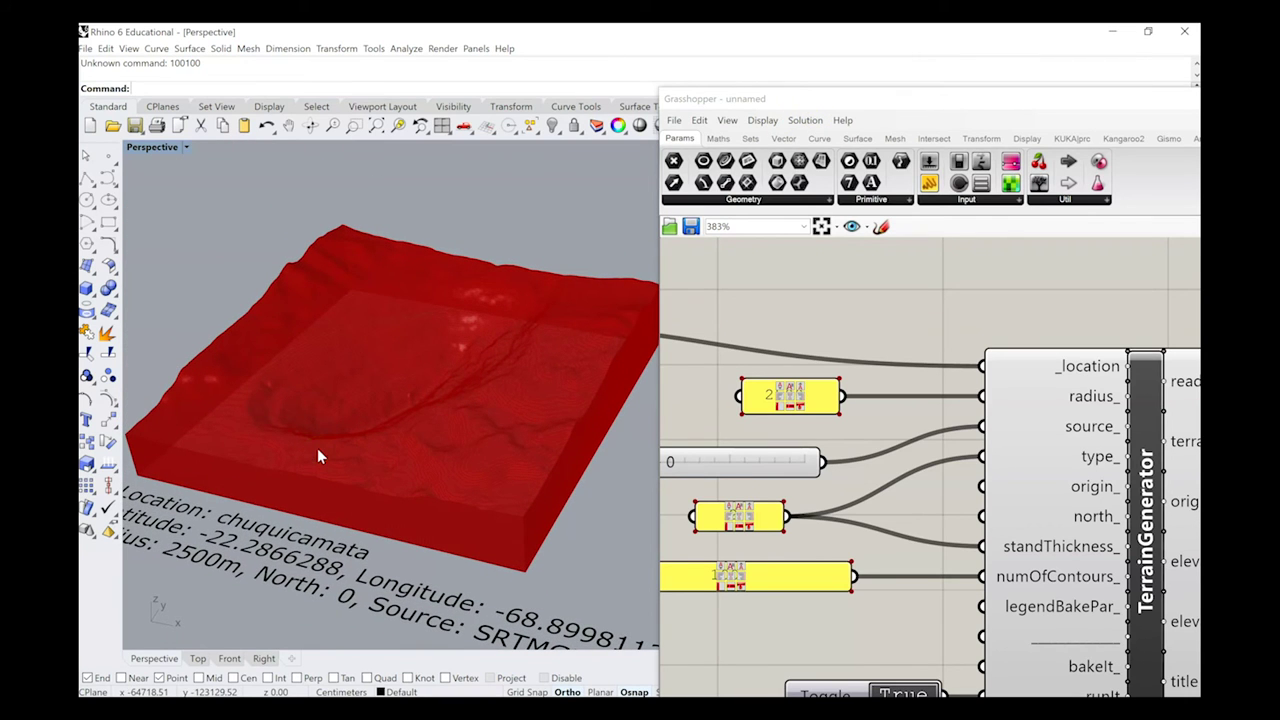
Select the Geometry parameter connected to the Terrain Generator's terrain output and bring up the canvas commands
click(860, 352)
scroll(900, 400, down, 4)
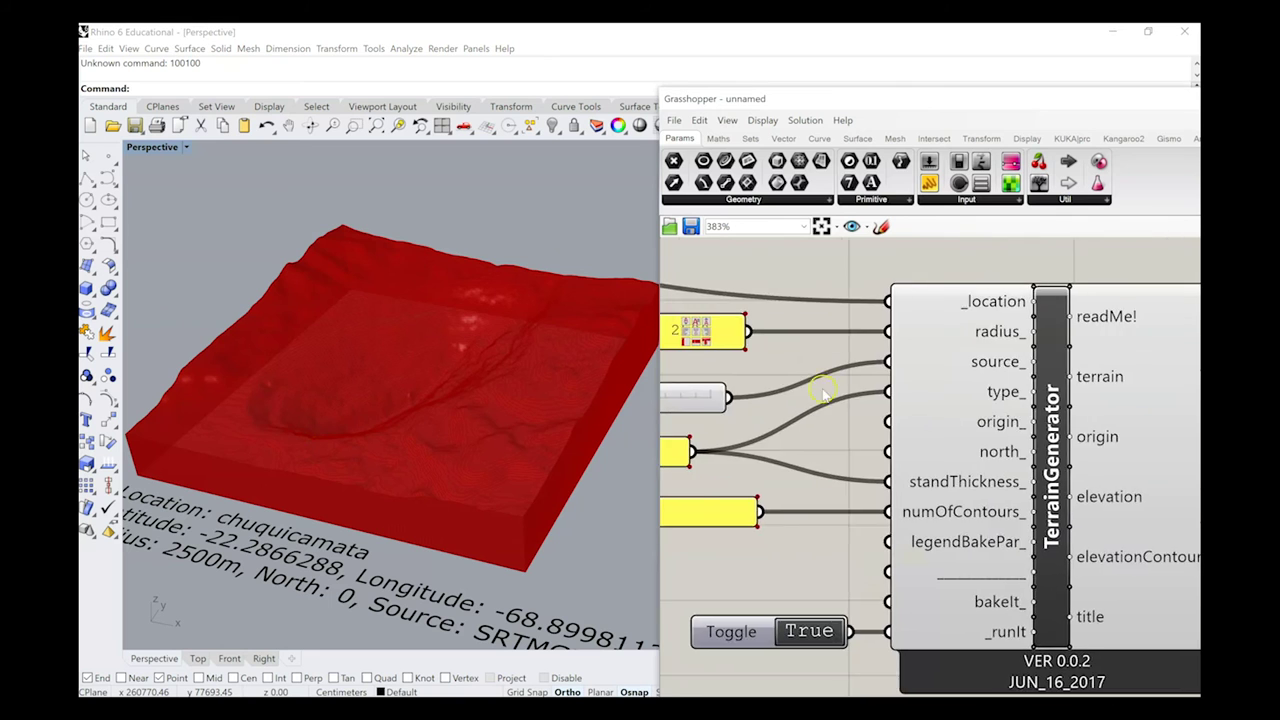
scroll(757, 465, up, 6)
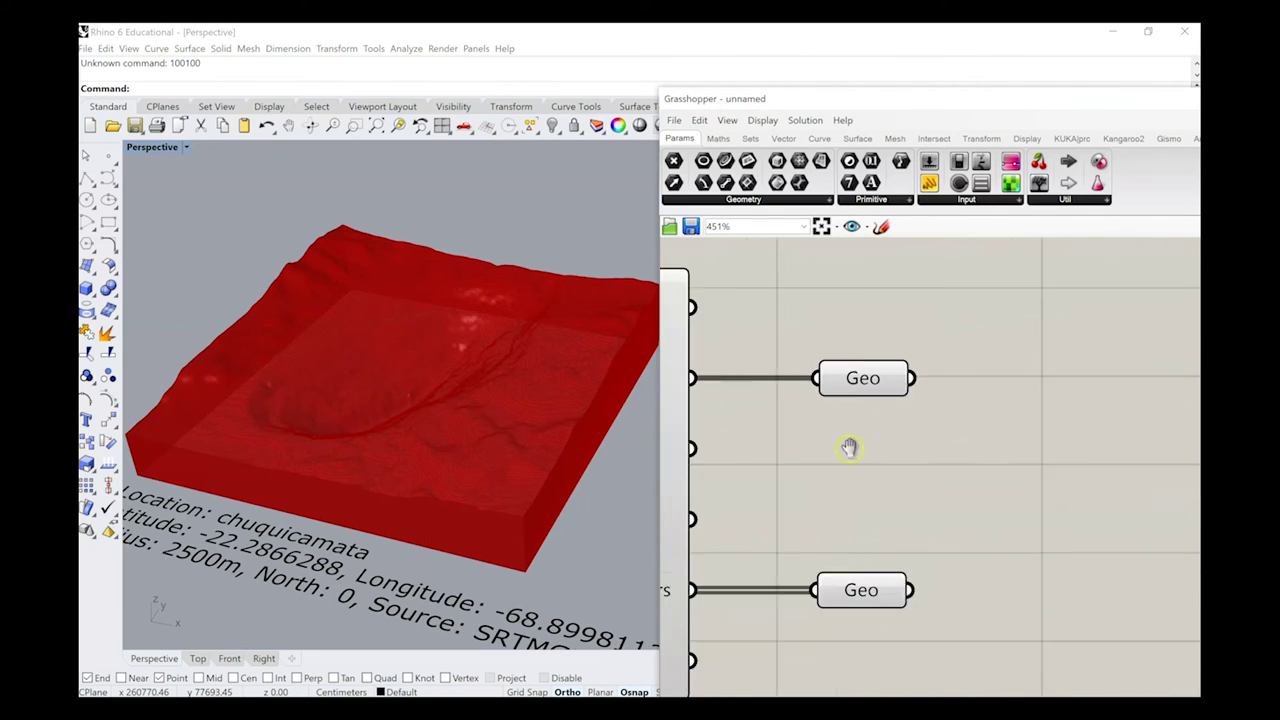
click(918, 347)
right_click(1011, 275)
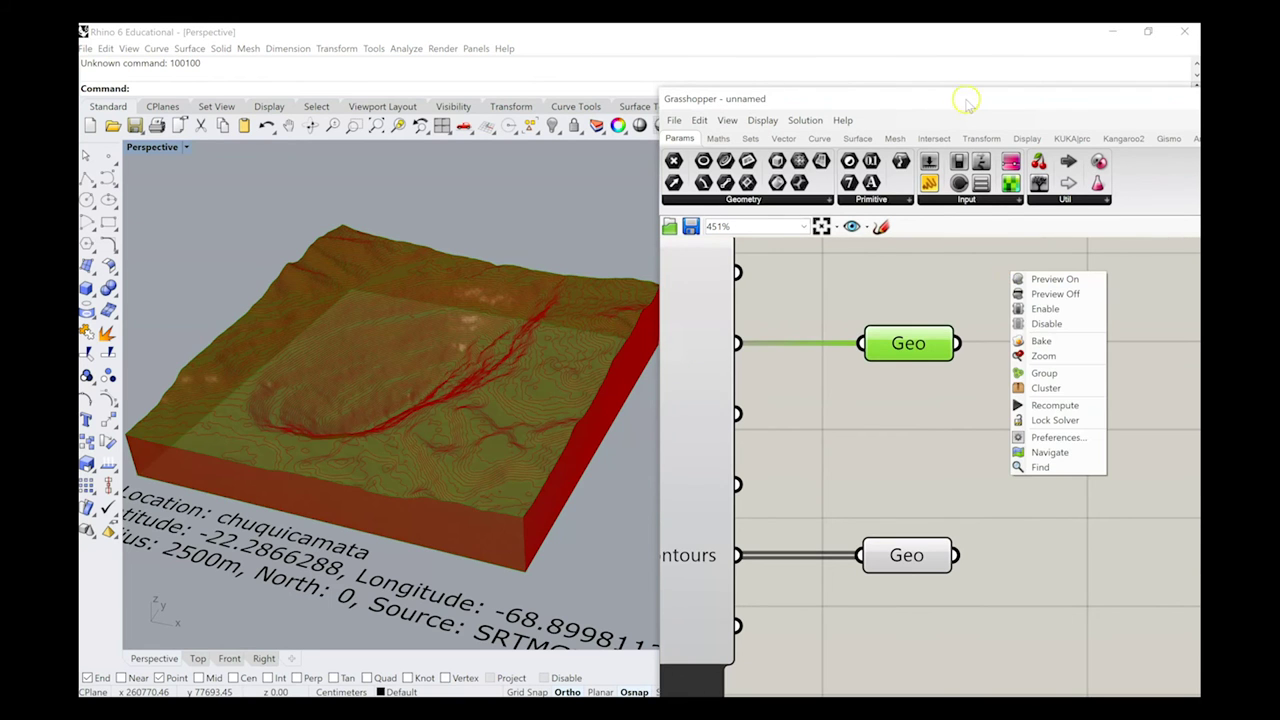
Move the Grasshopper window clear of Rhino's layer list and rename the first layer below Default as 3dModel
drag(978, 100, 563, 565)
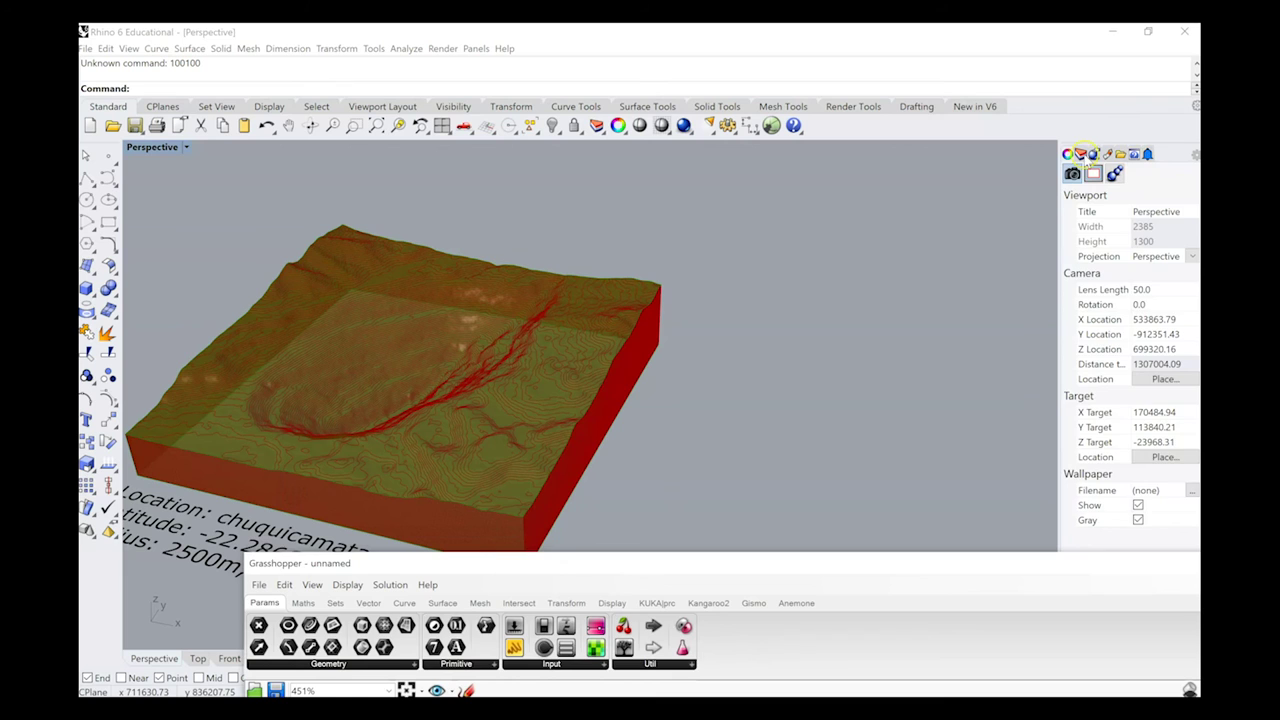
click(1081, 154)
click(1098, 219)
click(1087, 219)
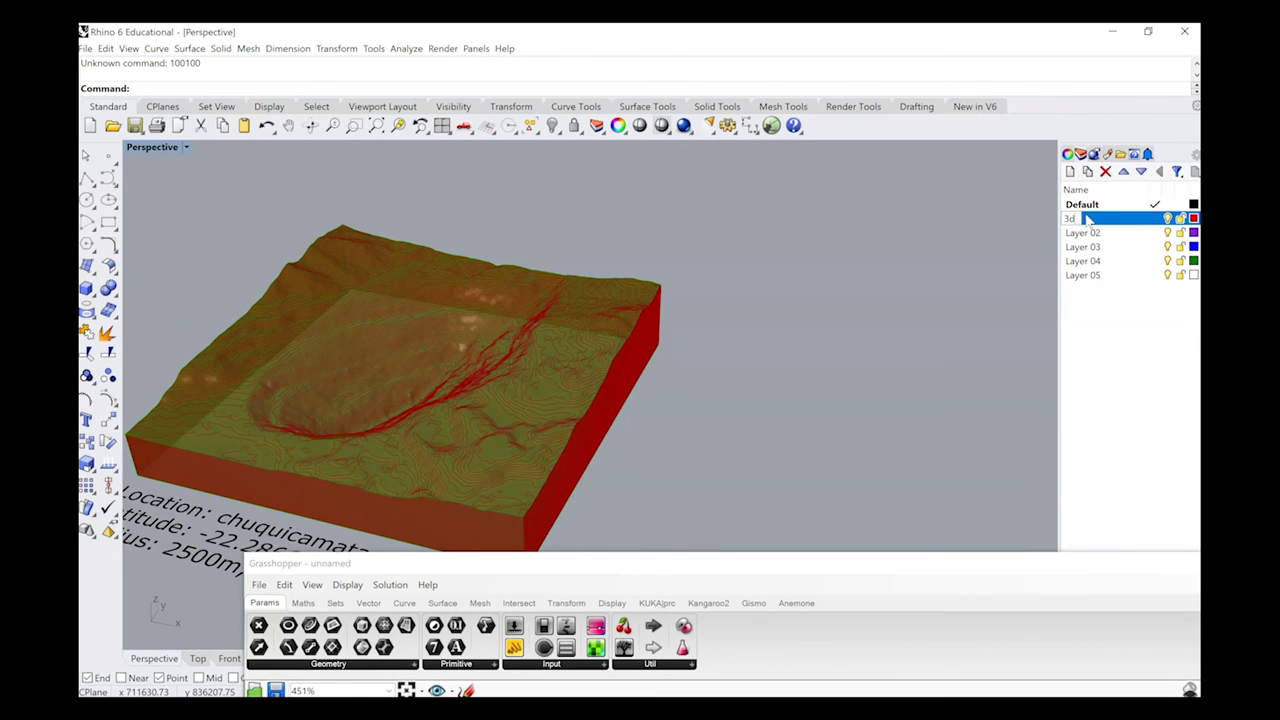
key(Return)
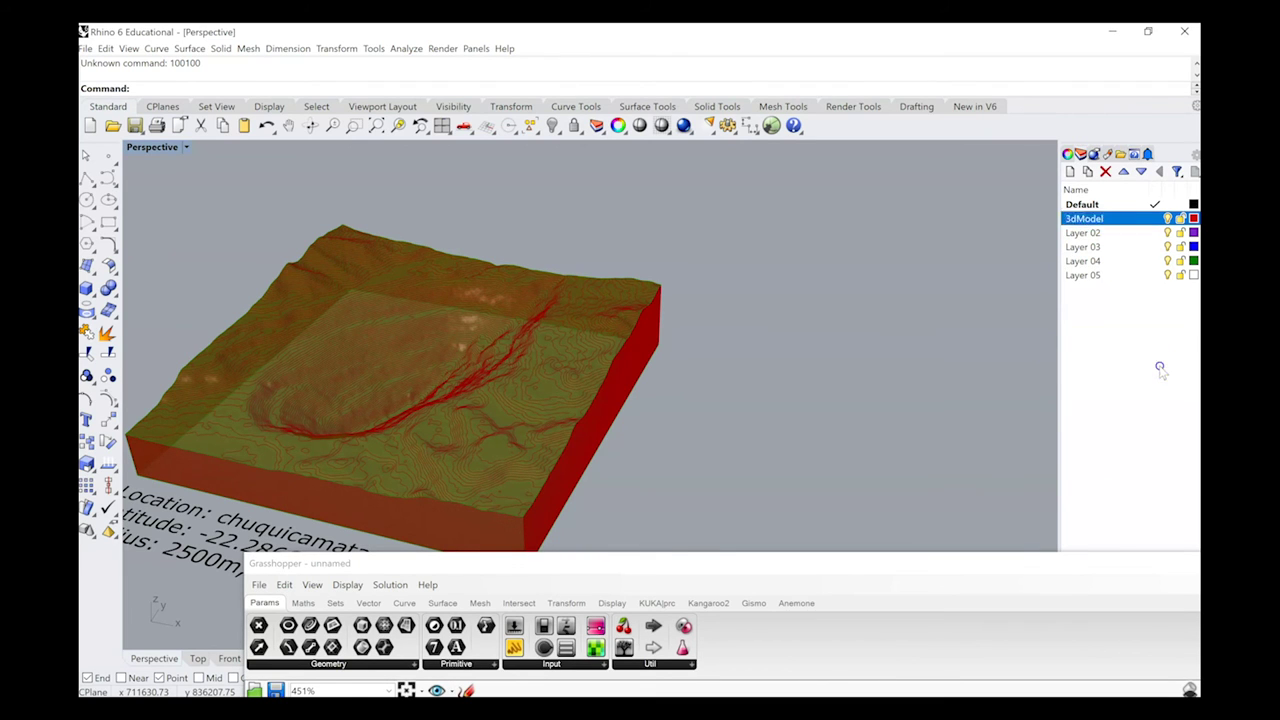
Rename Layer 02 as Contours
click(1085, 233)
click(1090, 234)
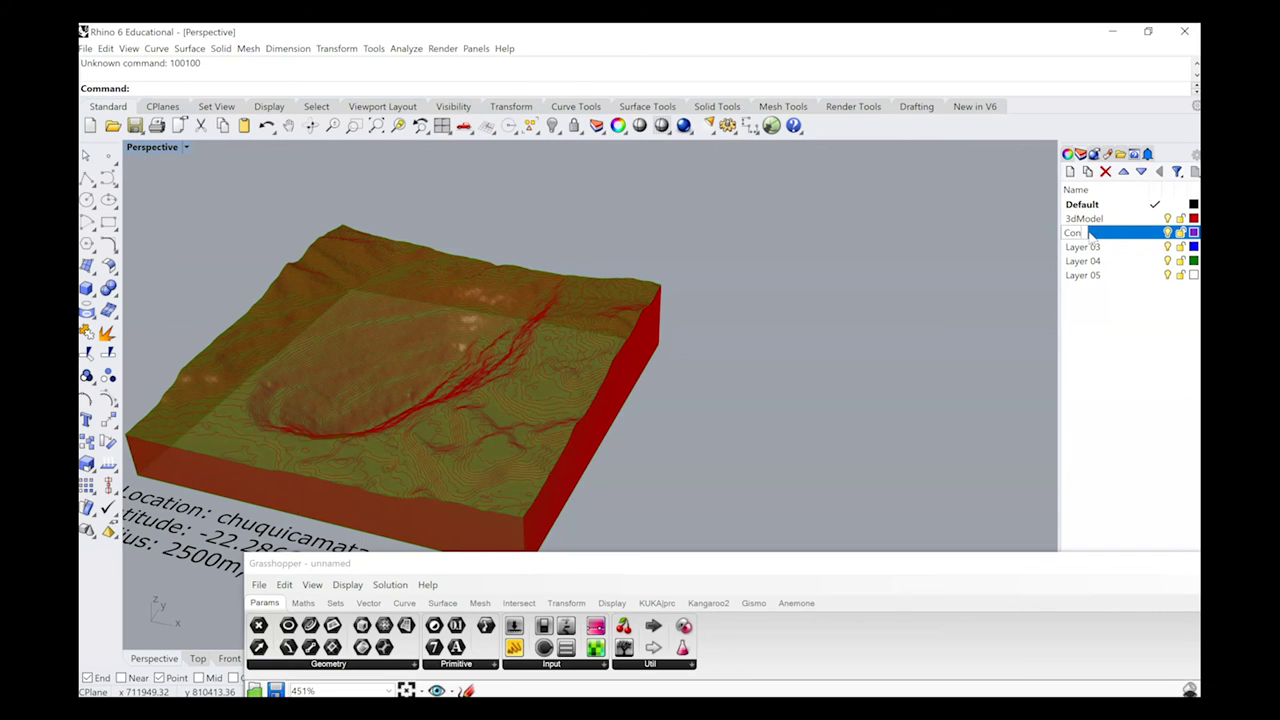
key(Return)
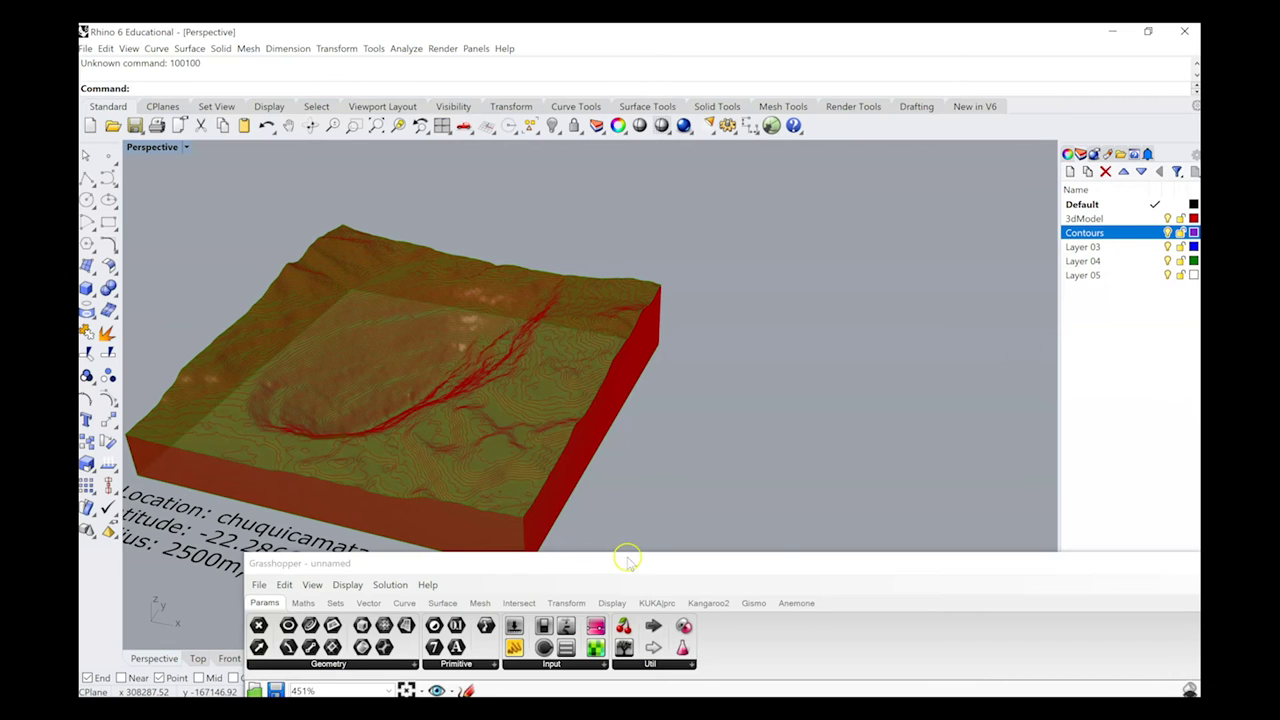
Bring the terrain Geometry parameter back into view beside the layer list, and make 3dModel the current layer
drag(623, 560, 715, 322)
right_click(588, 567)
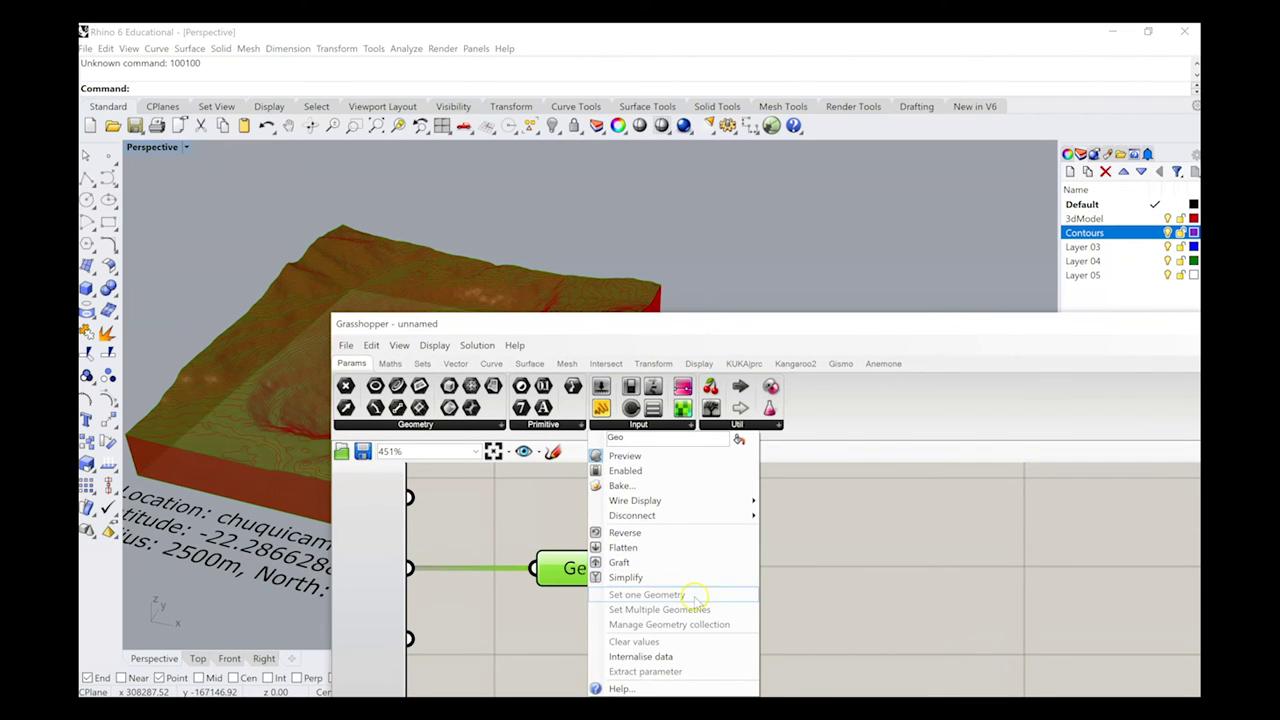
click(1155, 218)
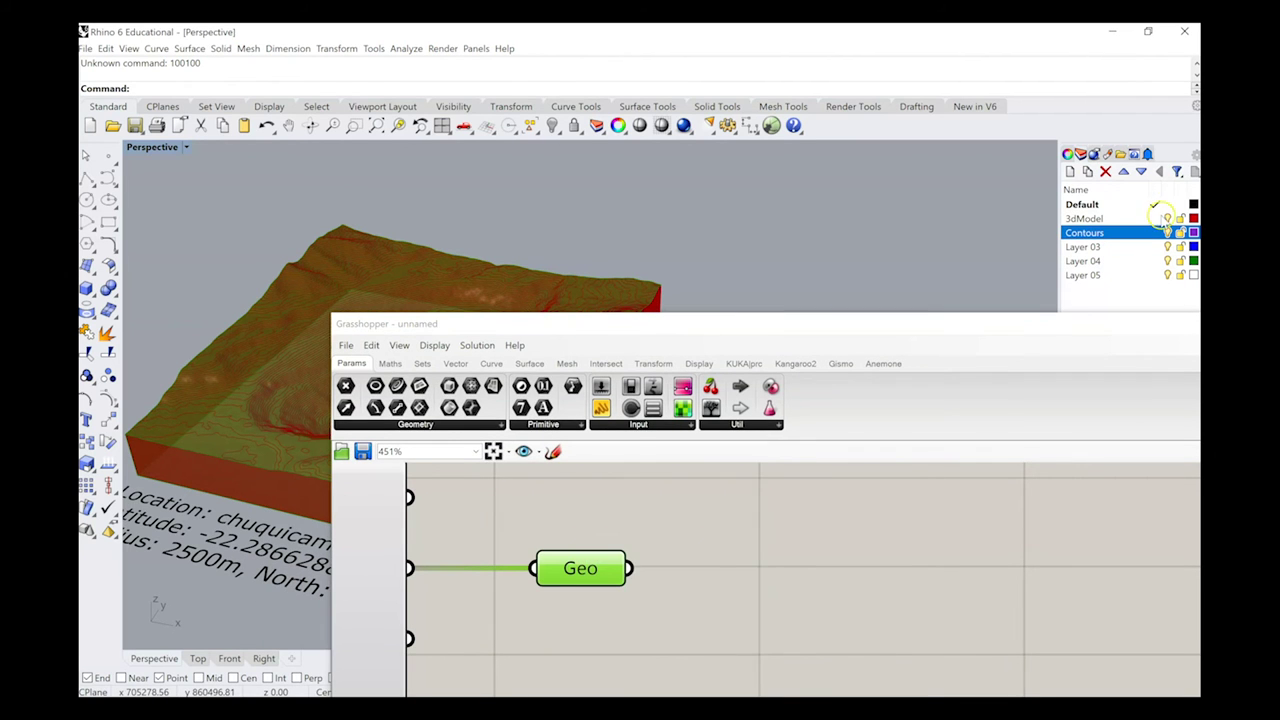
click(1155, 218)
Bake the terrain output's Geometry parameter onto the 3dModel layer, with its colour set by layer
right_click(720, 492)
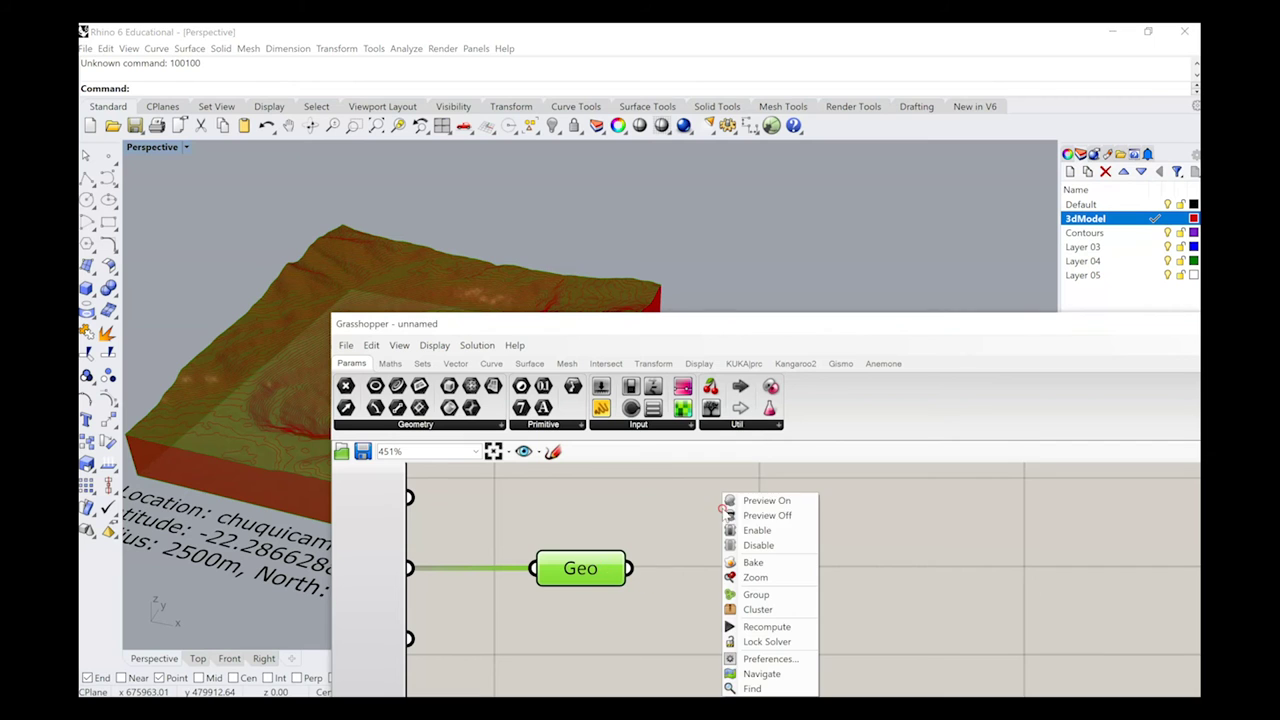
click(628, 518)
click(579, 578)
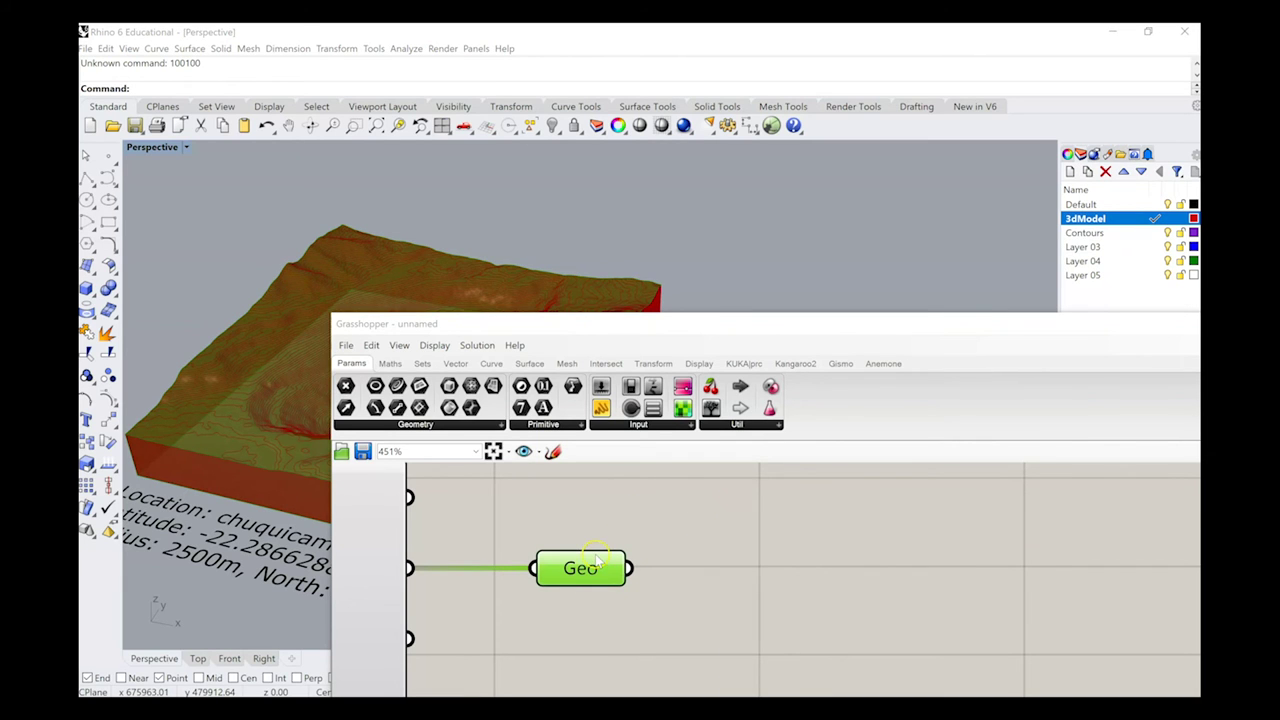
mouse_move(596, 560)
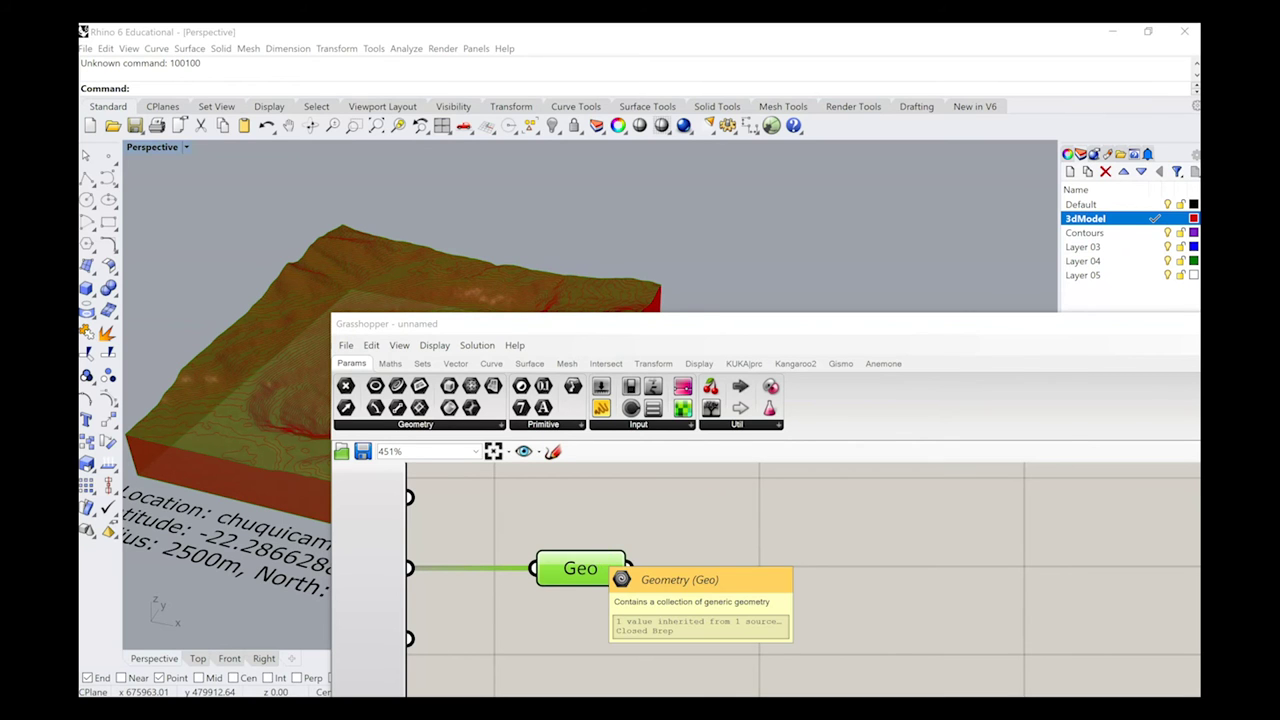
right_click(597, 561)
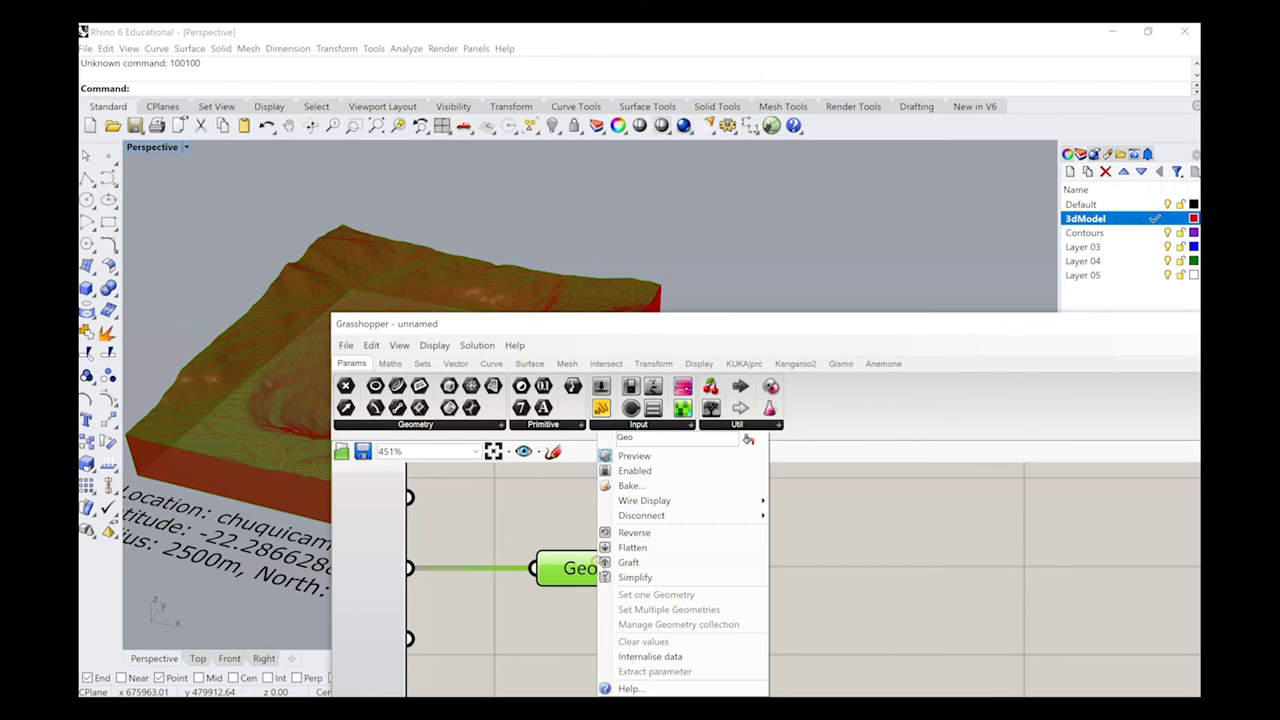
click(660, 486)
click(641, 379)
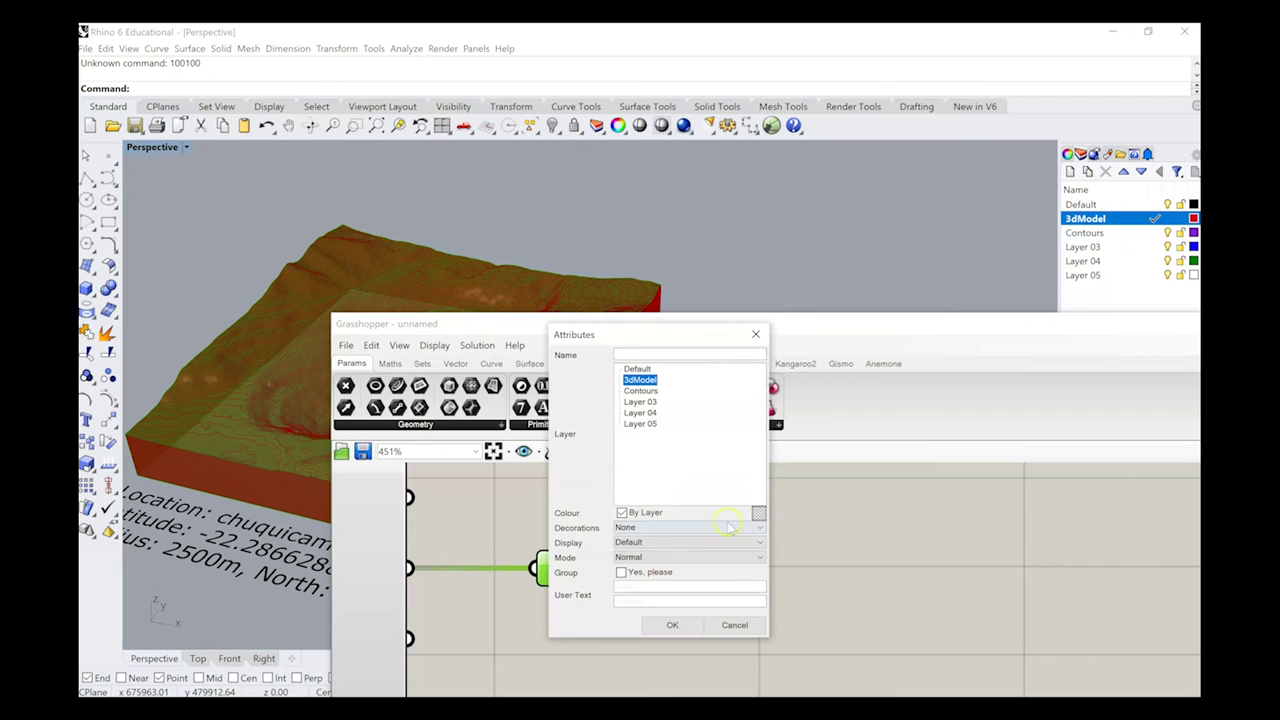
click(672, 627)
Bake the Geometry parameter connected to the elevationContours output onto the Contours layer, with its colour set by layer
scroll(745, 540, down, 3)
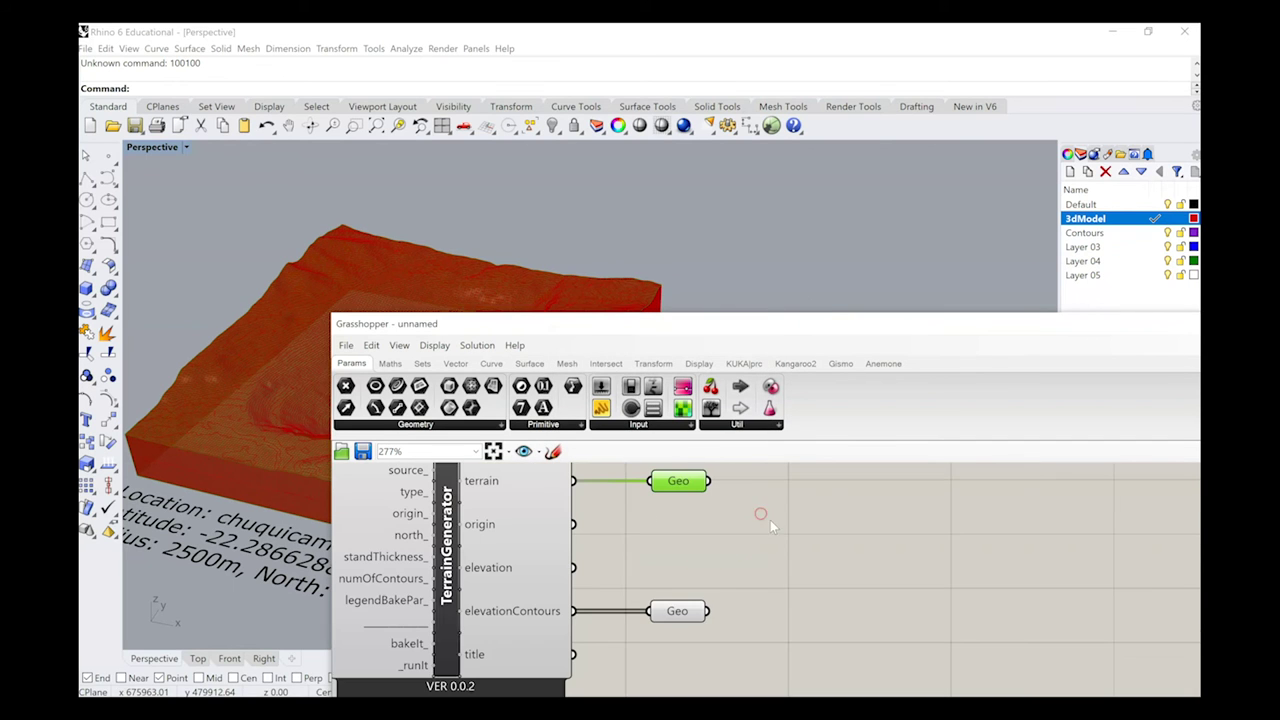
click(676, 617)
right_click(676, 617)
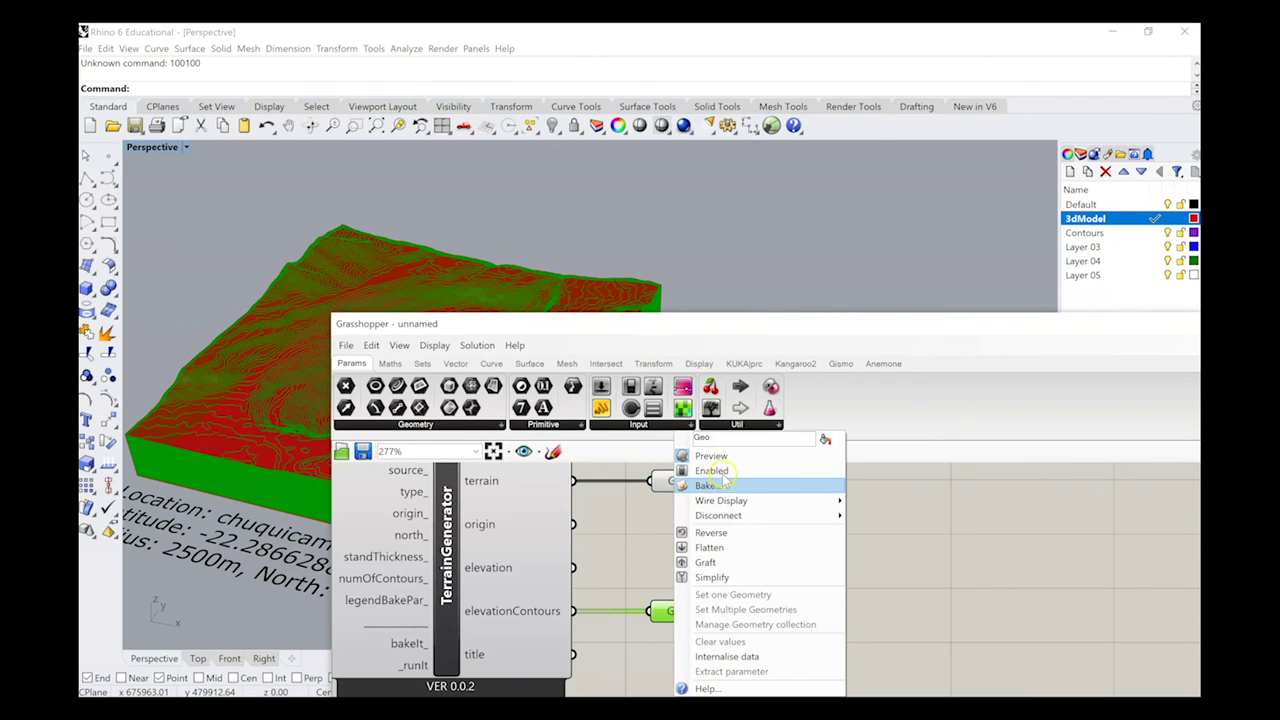
click(724, 484)
click(705, 389)
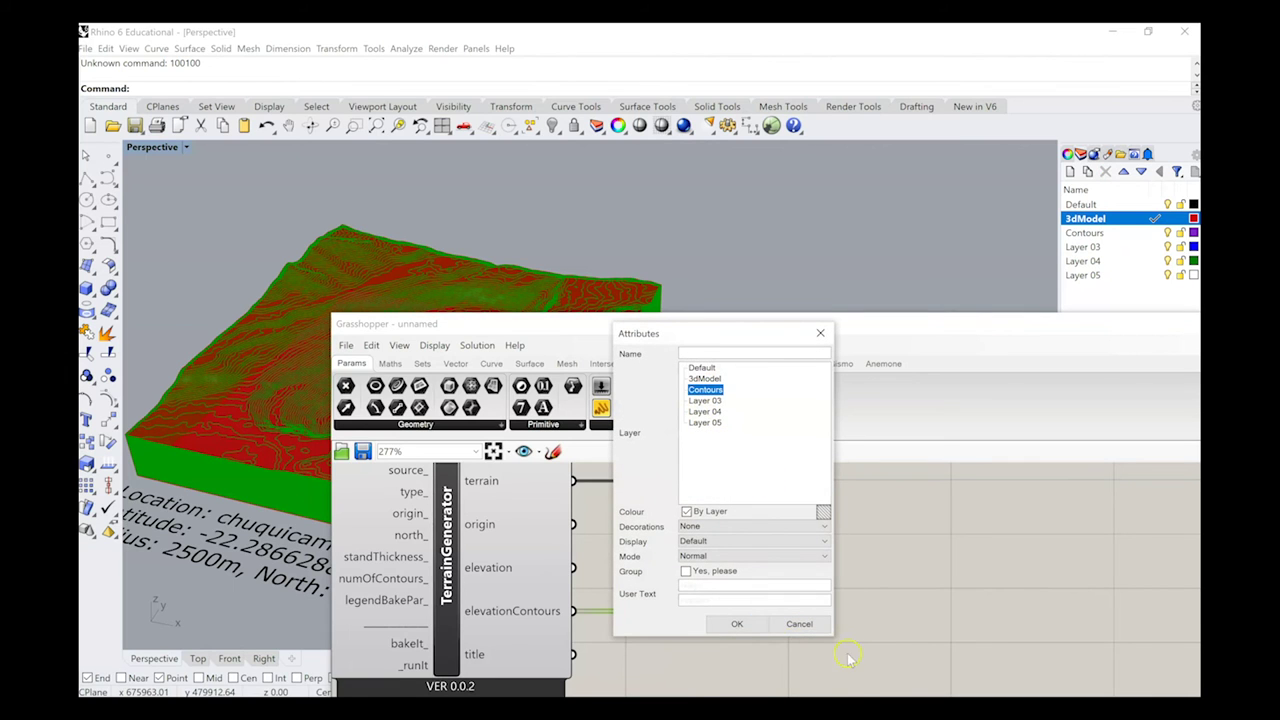
click(737, 623)
Save the Grasshopper definition to the Desktop as terraingenerator.gh
drag(833, 324, 705, 255)
key(ctrl+s)
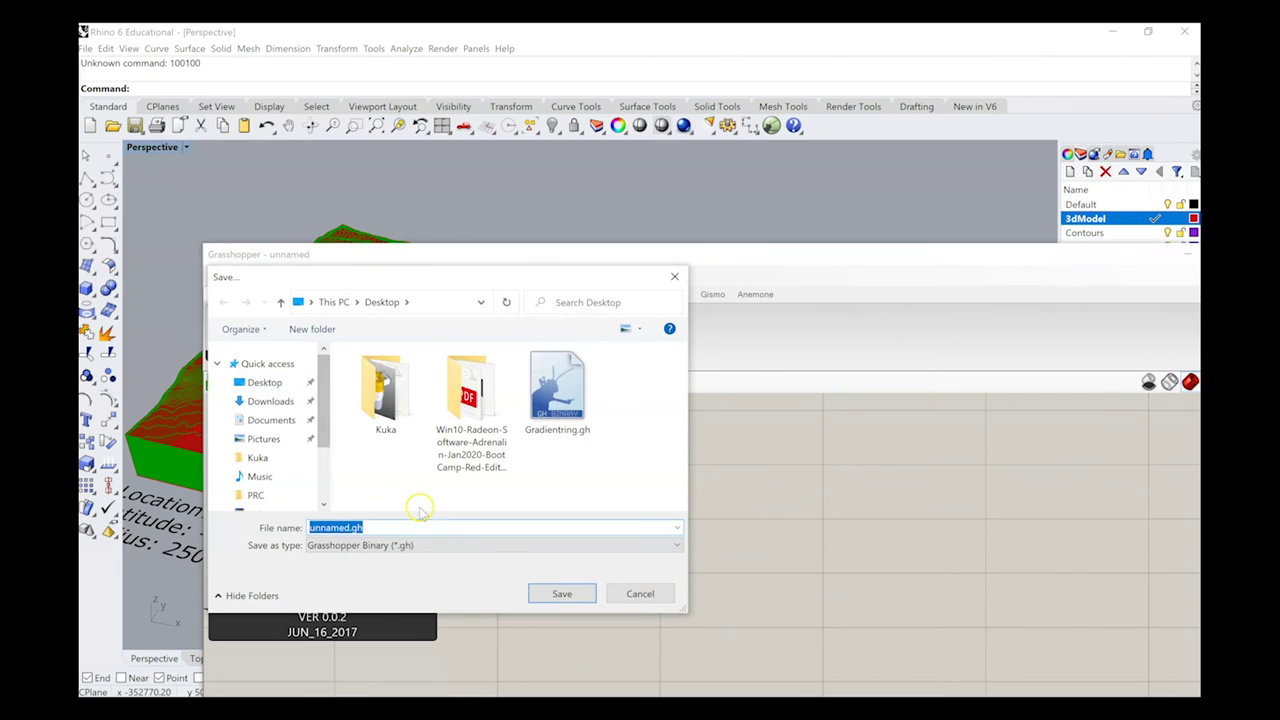
click(266, 382)
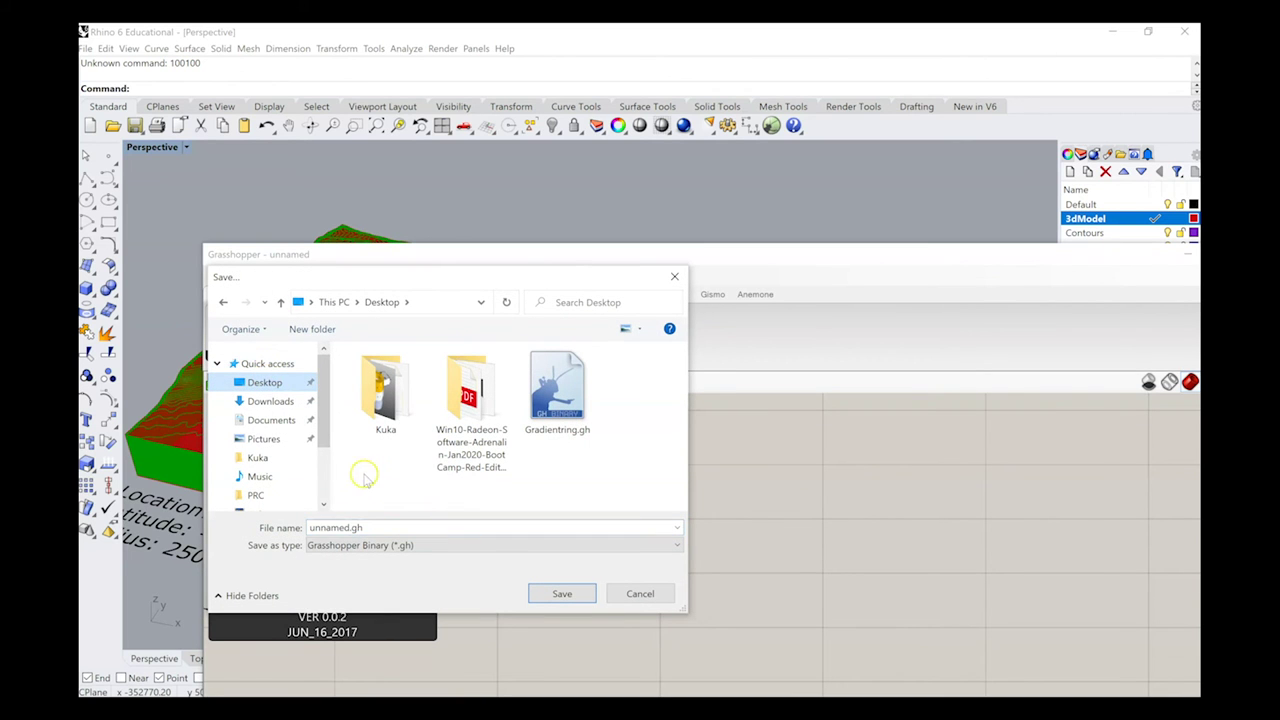
click(347, 527)
drag(347, 527, 257, 523)
text(terraingenerator)
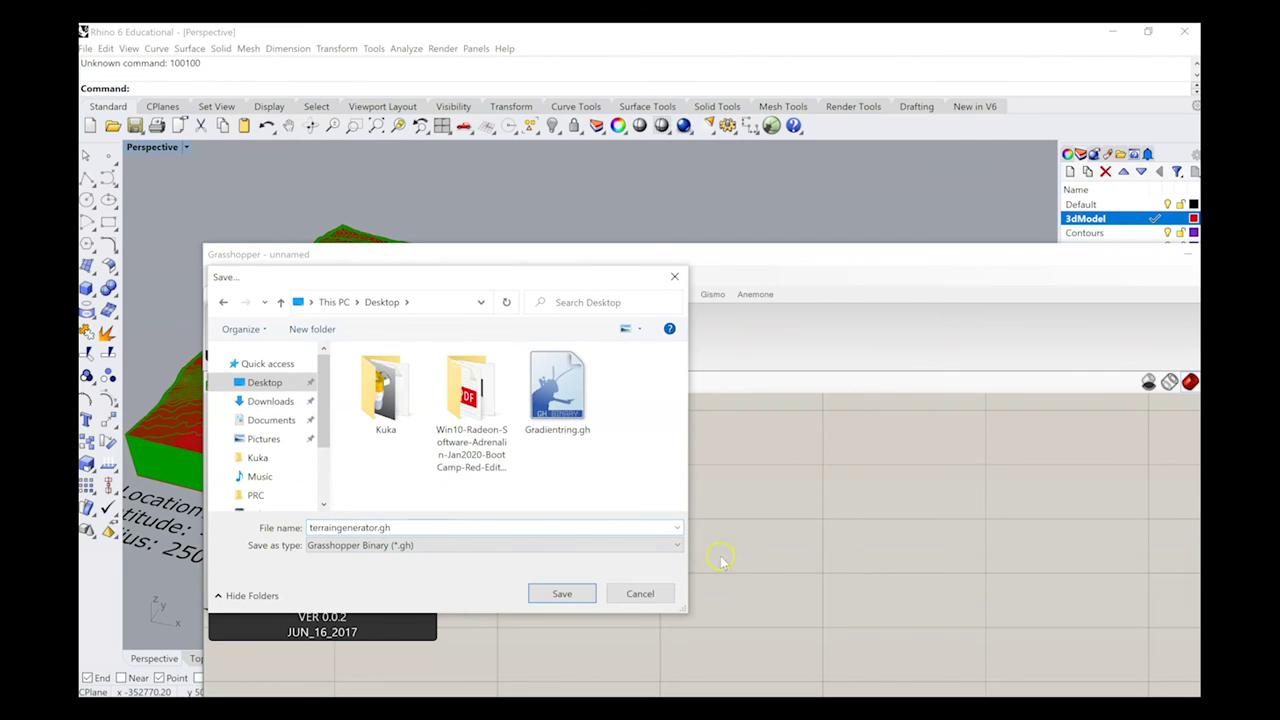
click(576, 598)
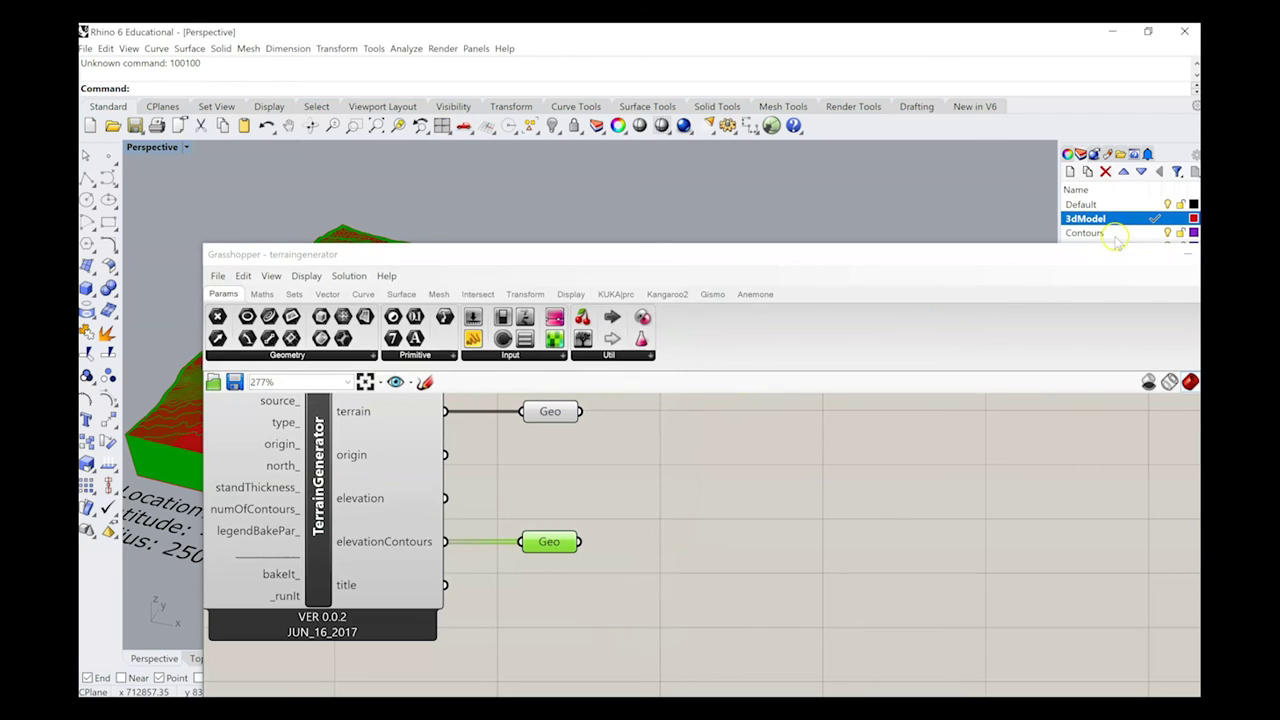
Get the Grasshopper window out of the way and set Rhino's Perspective viewport to Shaded display
drag(1117, 254, 940, 284)
click(968, 284)
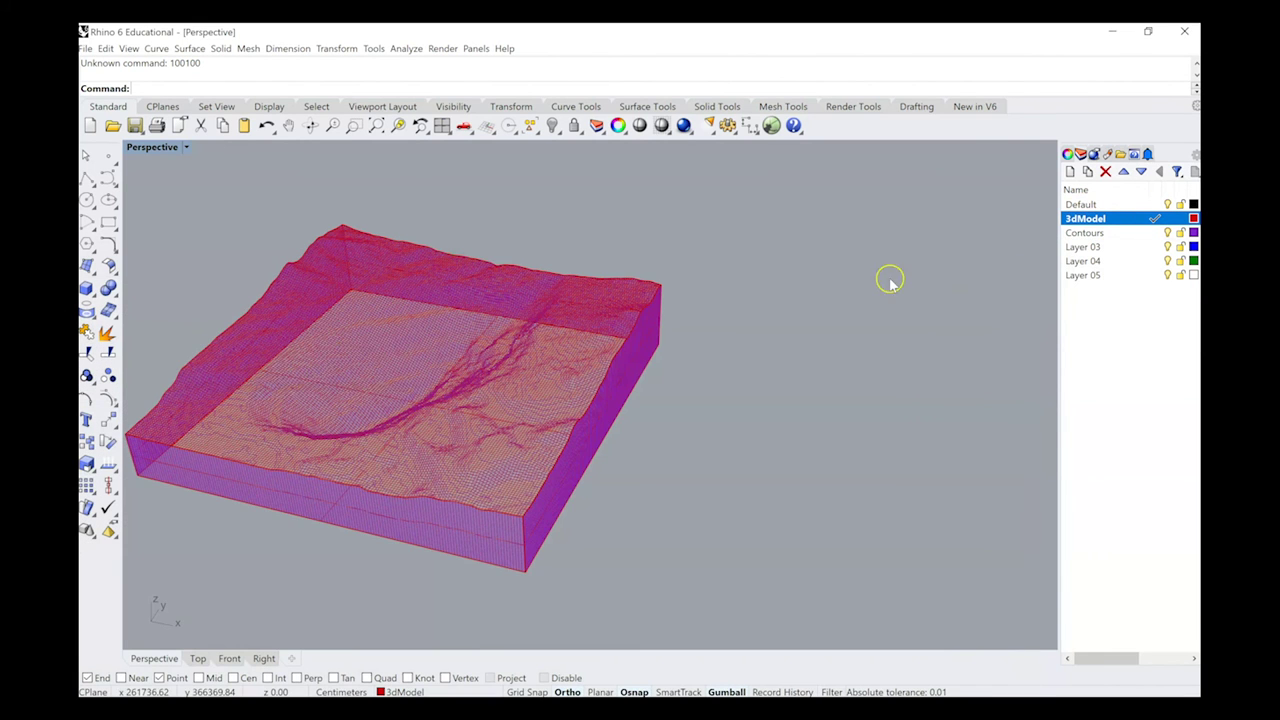
mouse_move(651, 361)
right_down()
mouse_move(651, 337)
mouse_move(743, 289)
right_up()
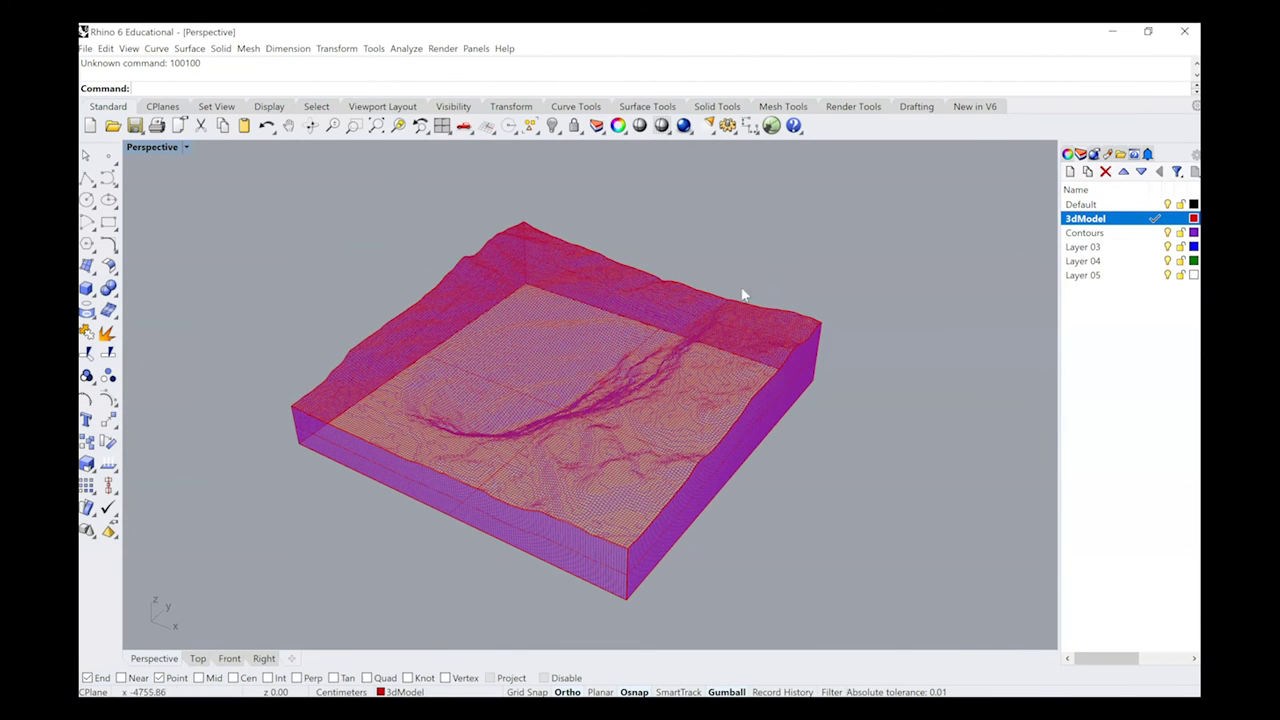
click(186, 148)
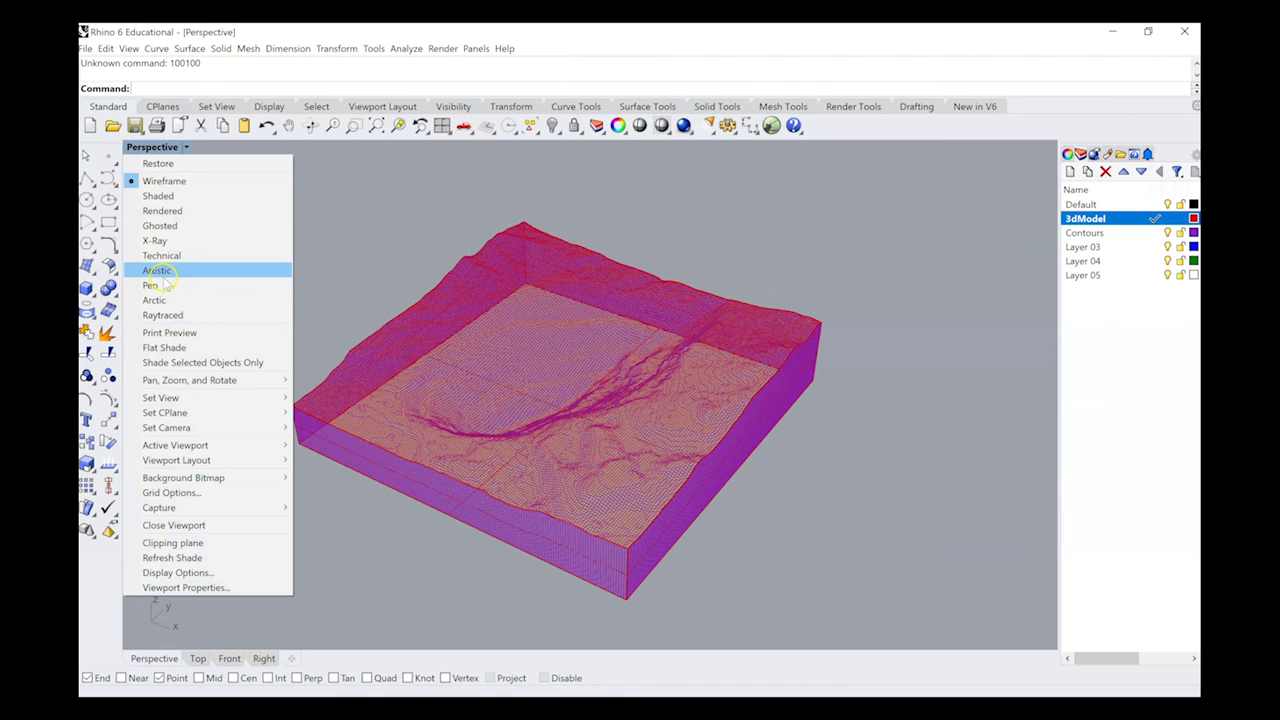
click(179, 196)
Hide the Contours layer and examine the shaded terrain block and its mine pit from several sides, up close and as a whole
scroll(380, 410, up, 8)
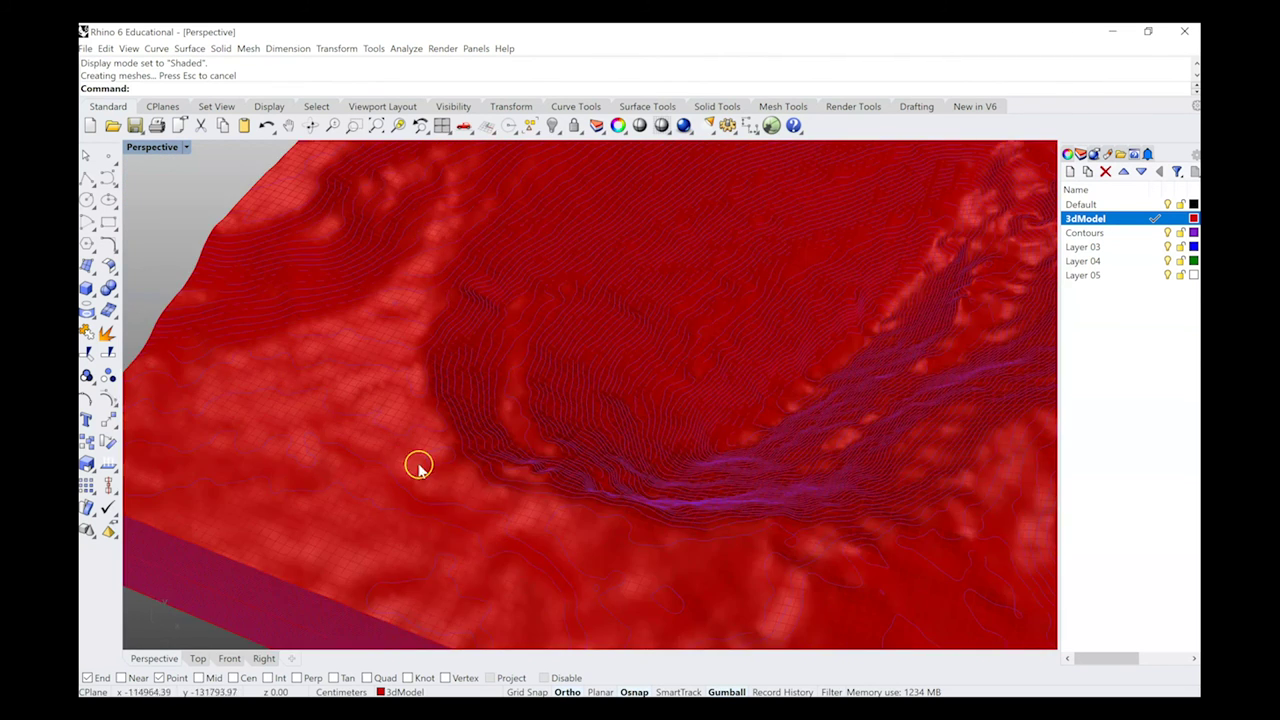
scroll(522, 449, down, 6)
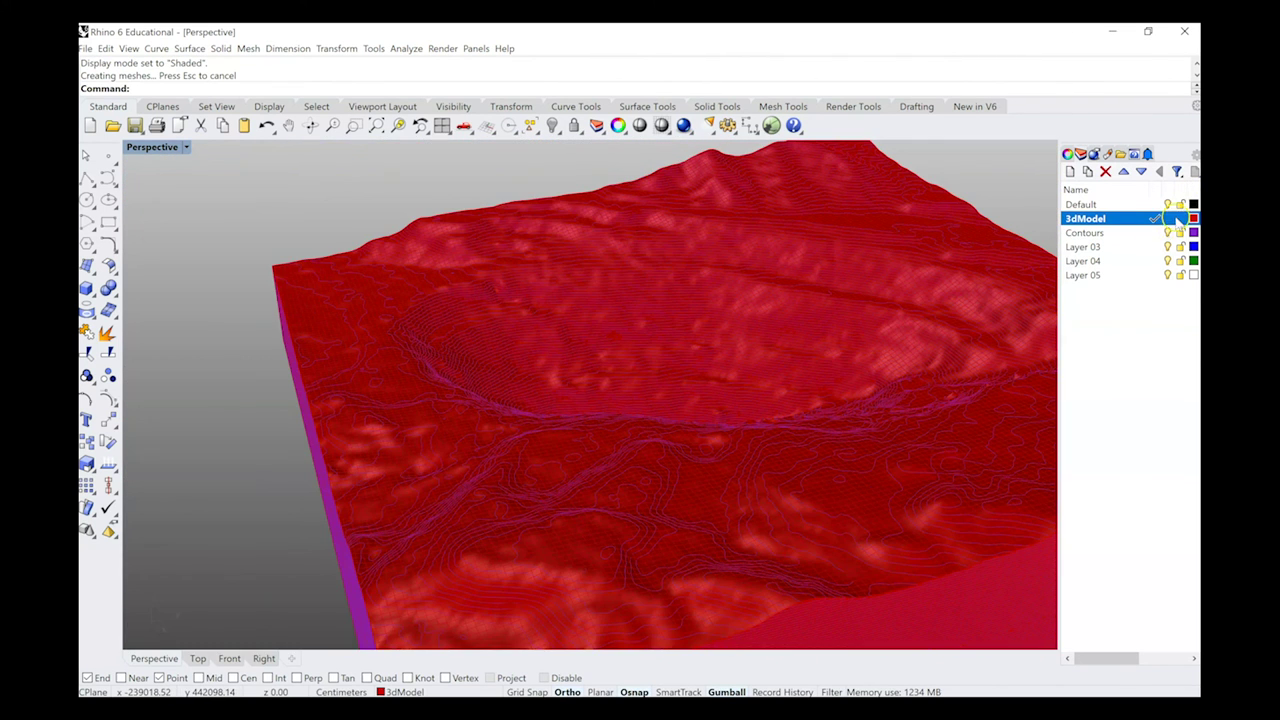
click(1140, 232)
scroll(769, 269, up, 6)
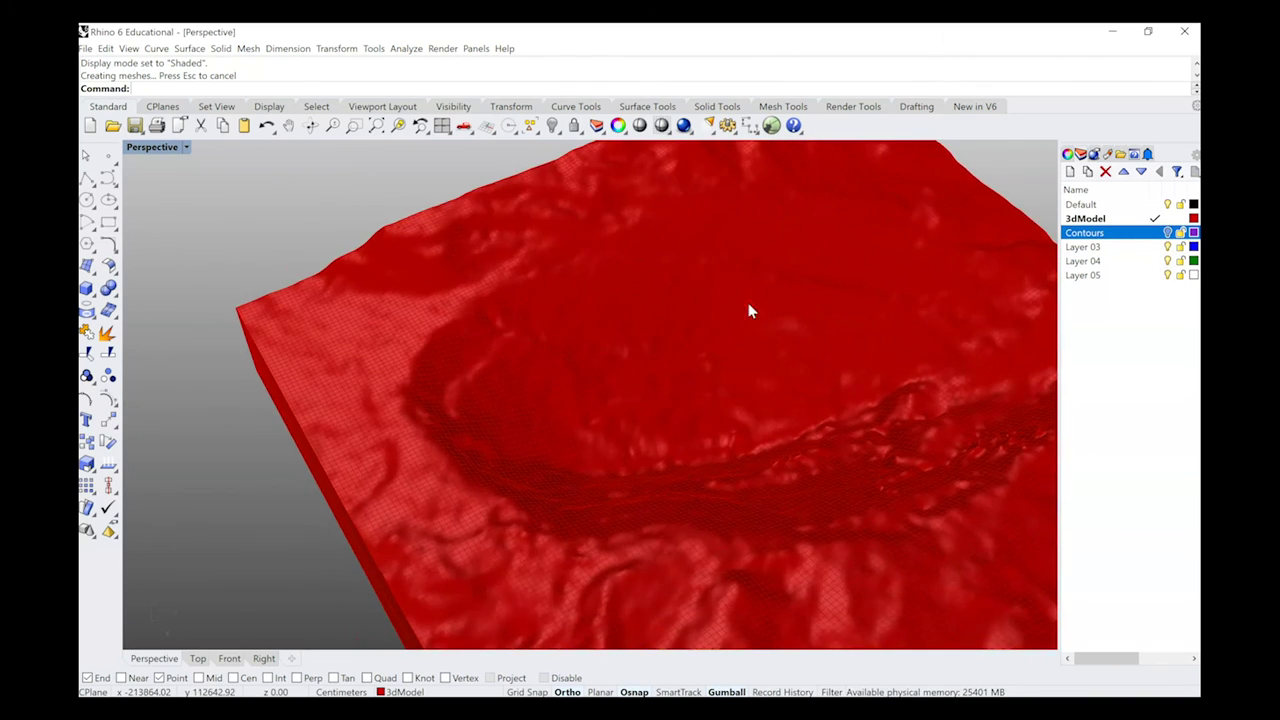
scroll(672, 357, down, 8)
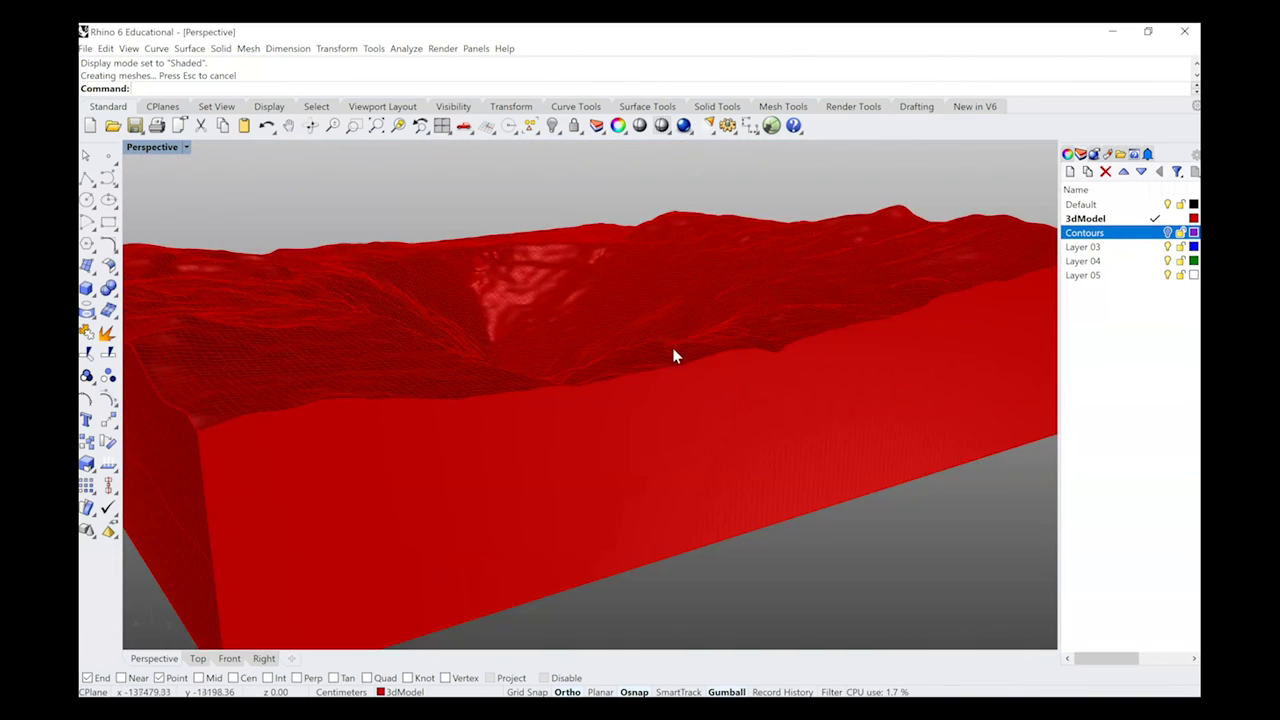
right_drag(683, 352, 680, 369)
scroll(643, 383, up, 8)
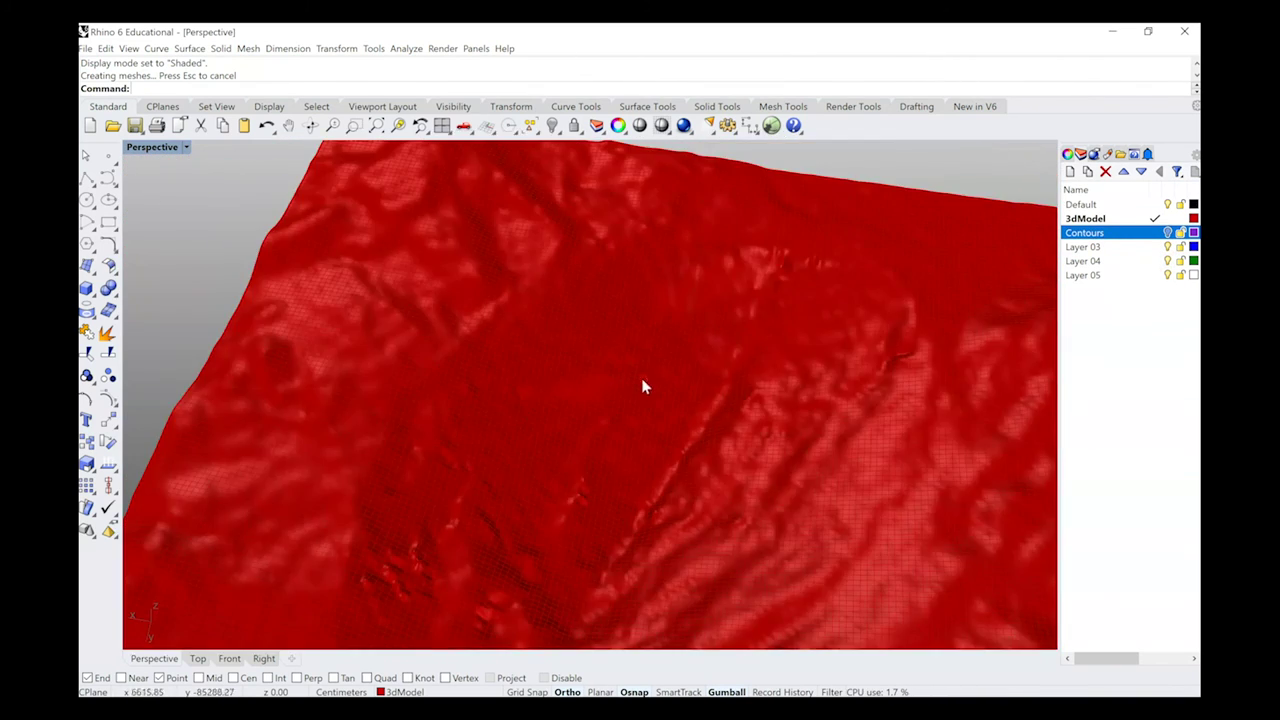
scroll(566, 360, down, 5)
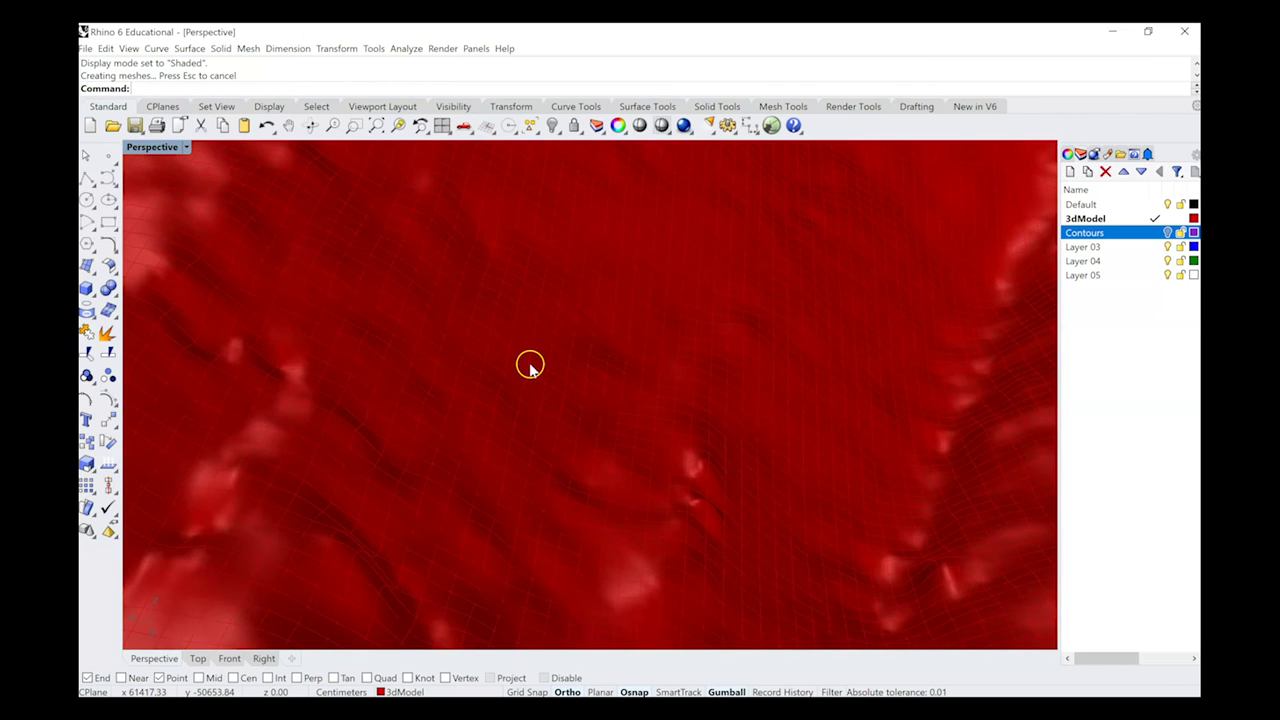
scroll(471, 380, down, 6)
right_drag(469, 380, 763, 291)
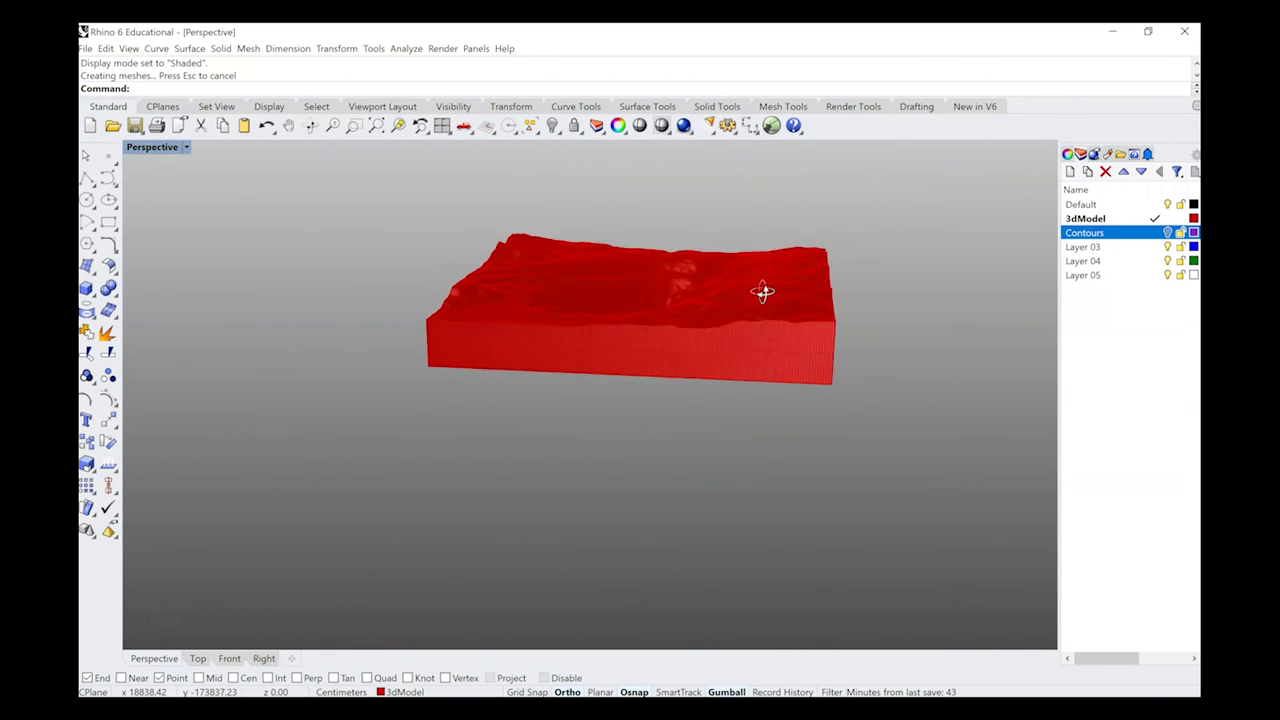
scroll(643, 342, up, 5)
right_drag(643, 342, 843, 317)
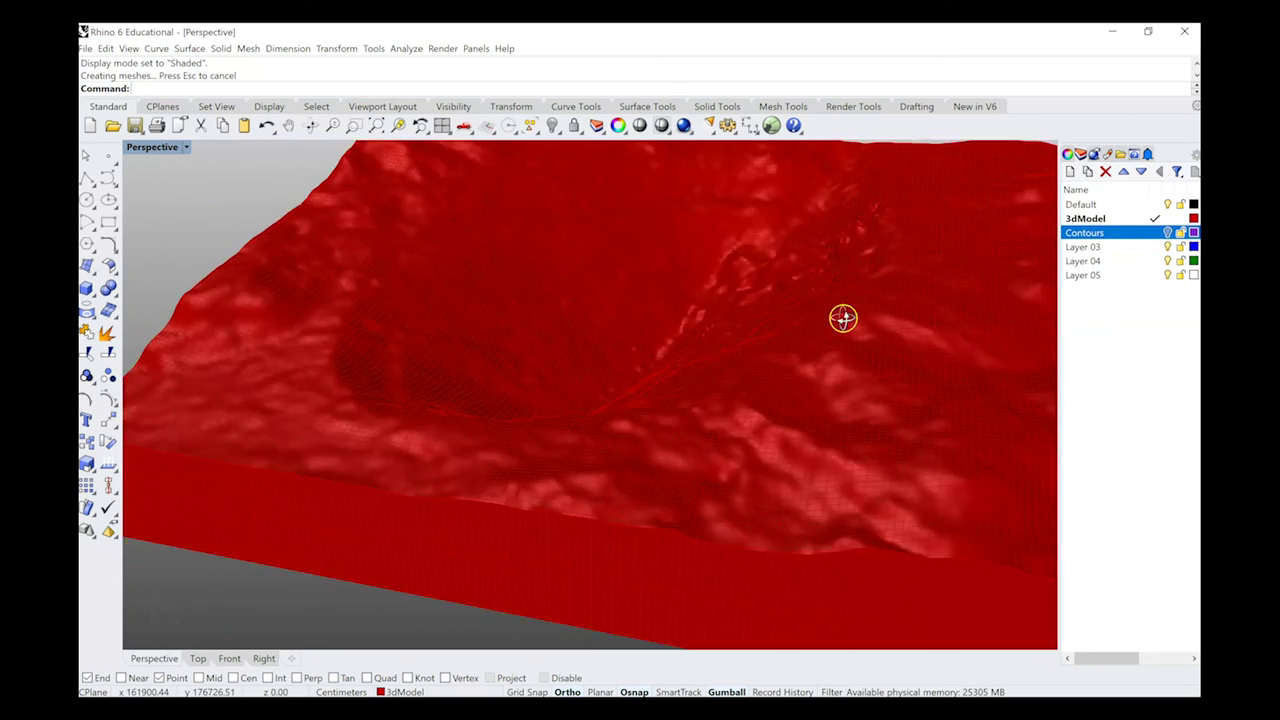
scroll(673, 373, down, 5)
right_drag(673, 373, 697, 360)
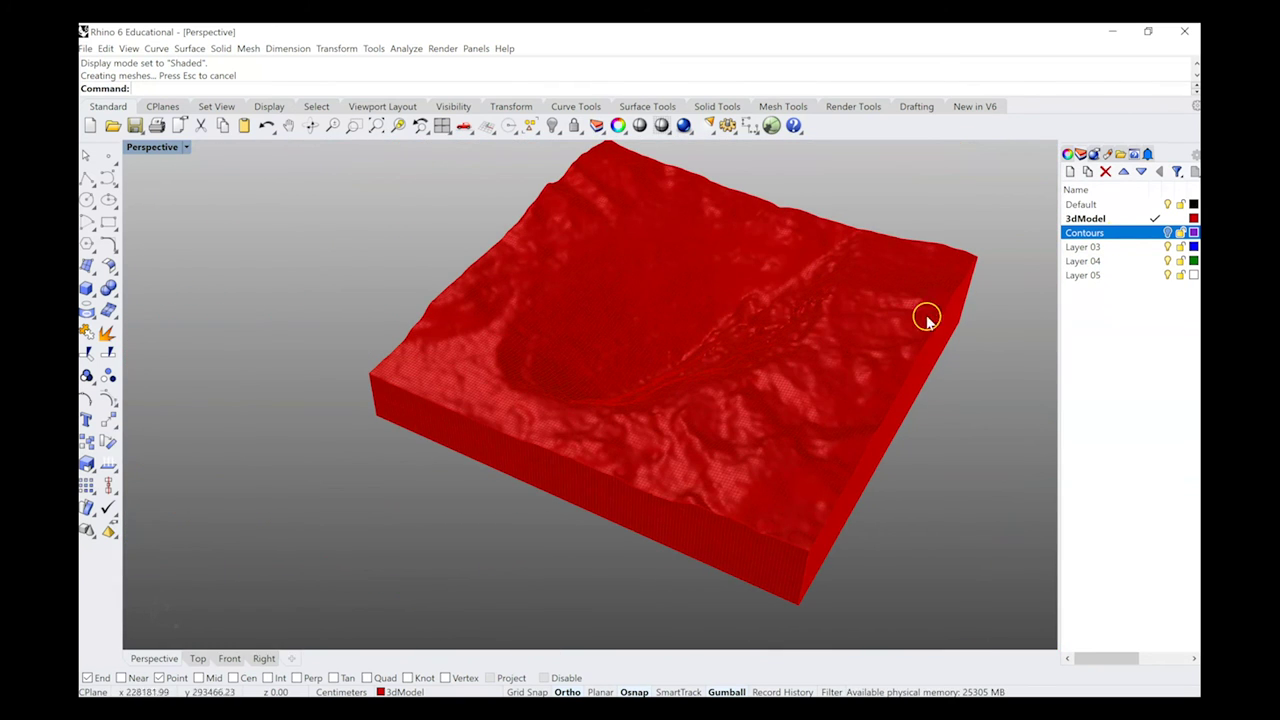
Make Contours the current layer, hide 3dModel, and examine the baked contour lines around the pit
click(1155, 232)
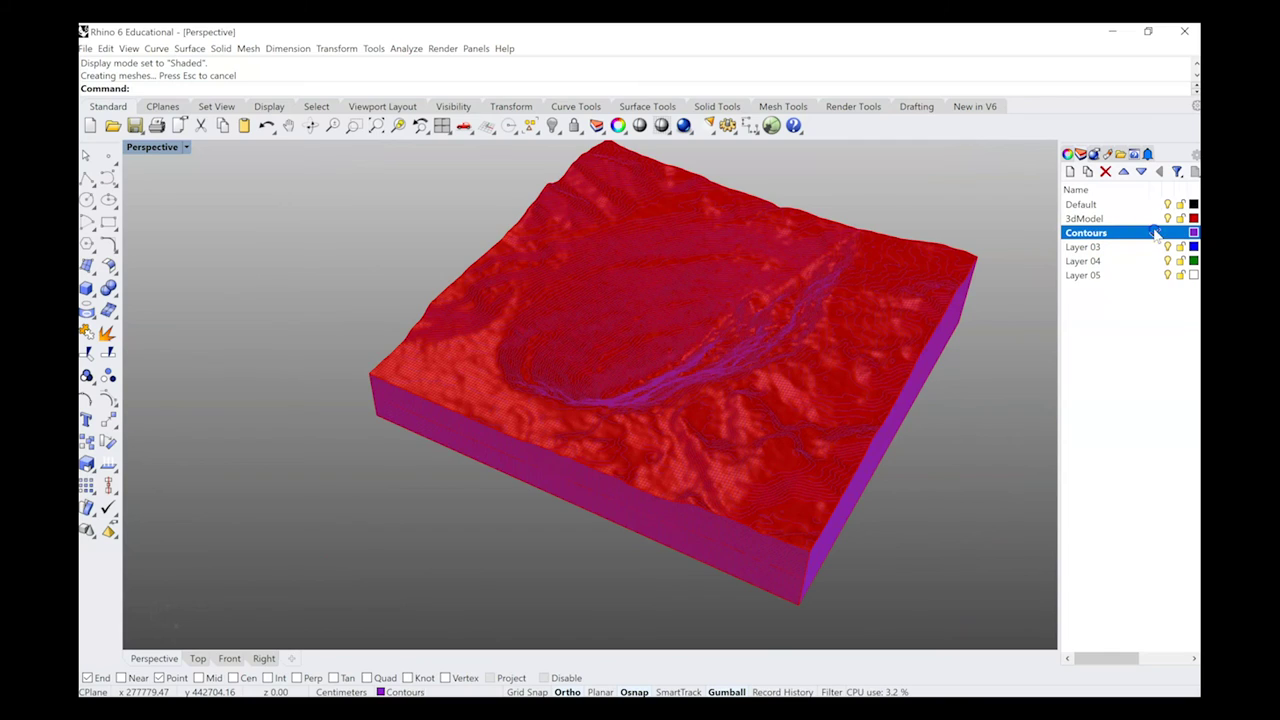
click(1167, 218)
right_drag(908, 191, 689, 386)
scroll(666, 377, up, 5)
scroll(717, 380, up, 3)
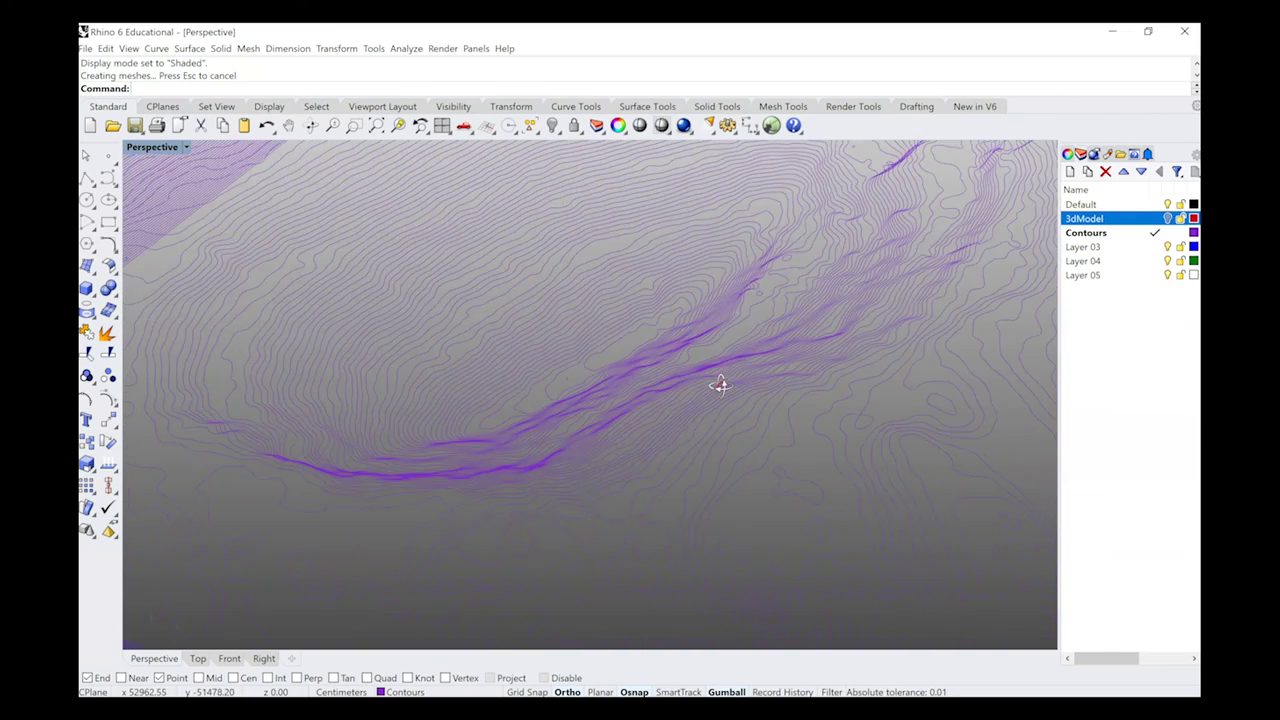
scroll(684, 382, down, 3)
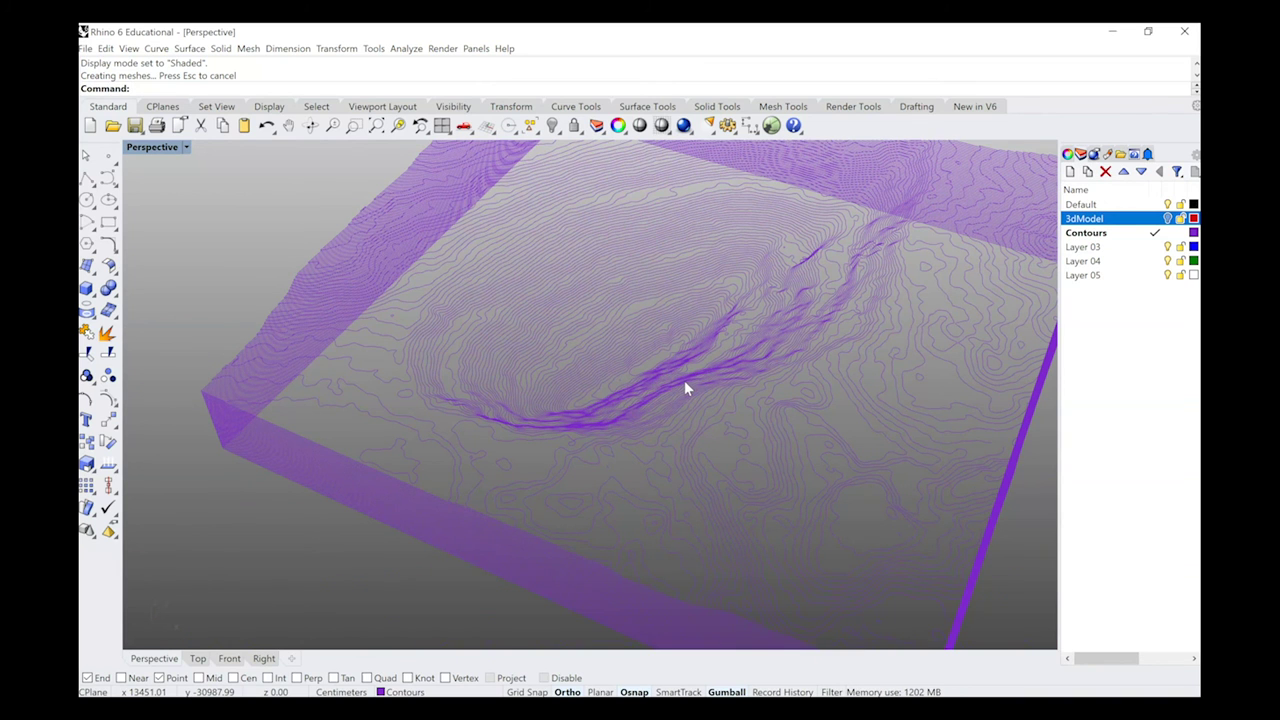
scroll(684, 388, down, 3)
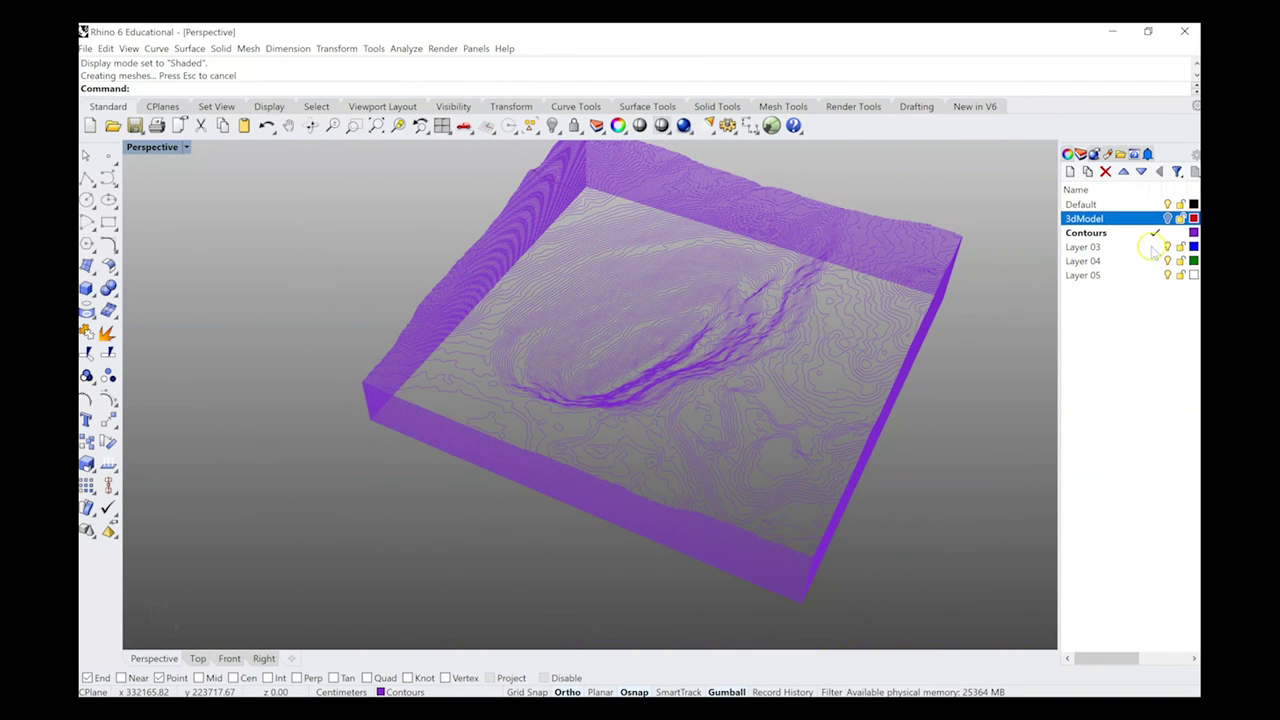
Rename Layer 03 as Sections
double_click(1082, 247)
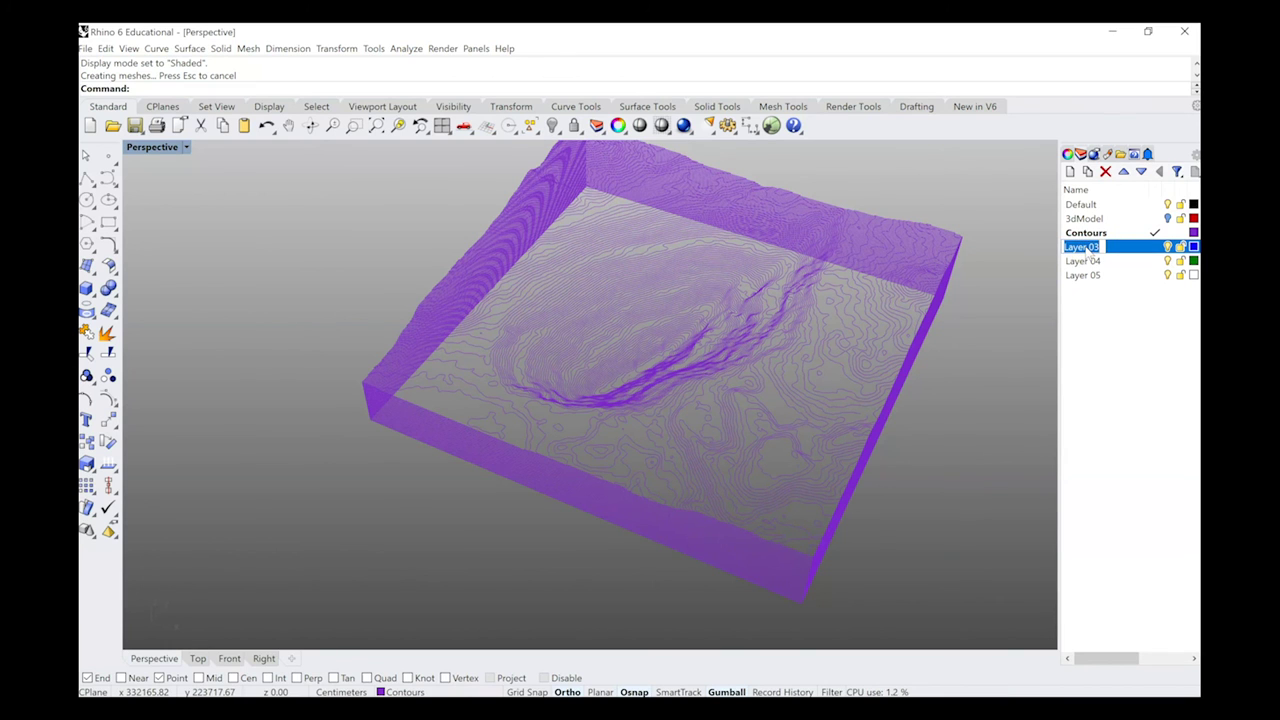
text(Sections)
key(Return)
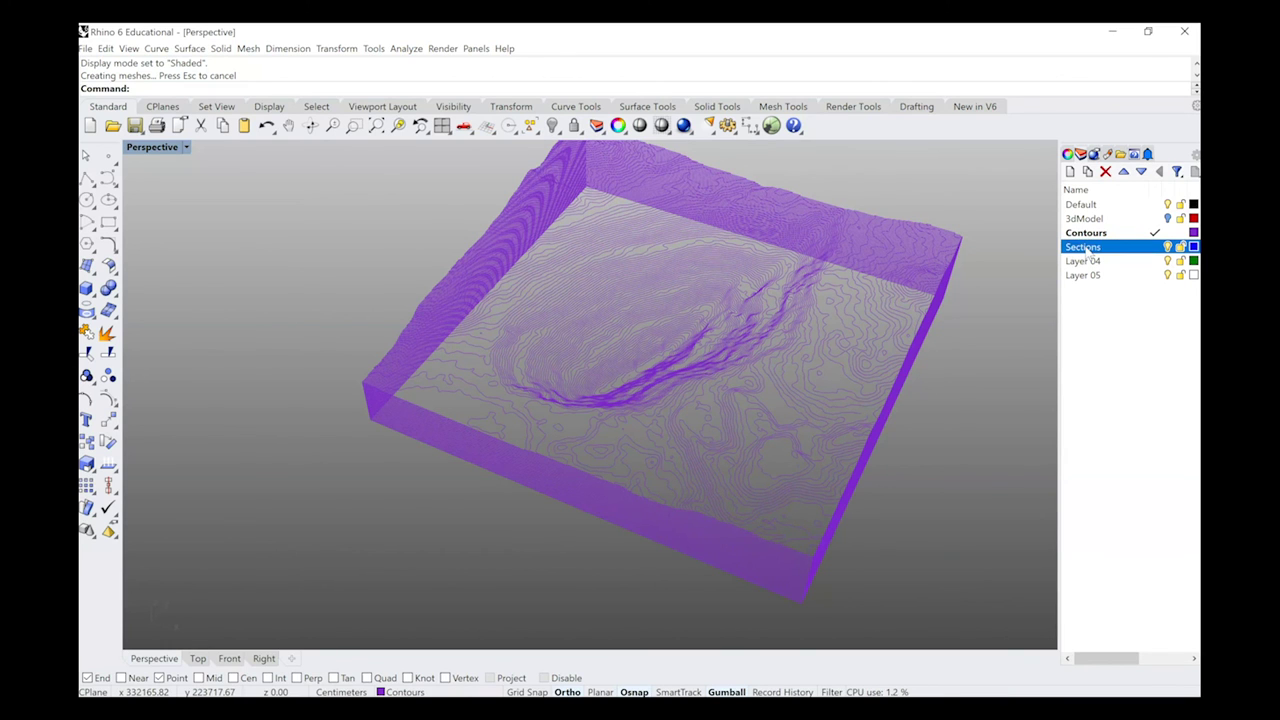
Make 3dModel the current layer and hide the Contours layer
click(1157, 218)
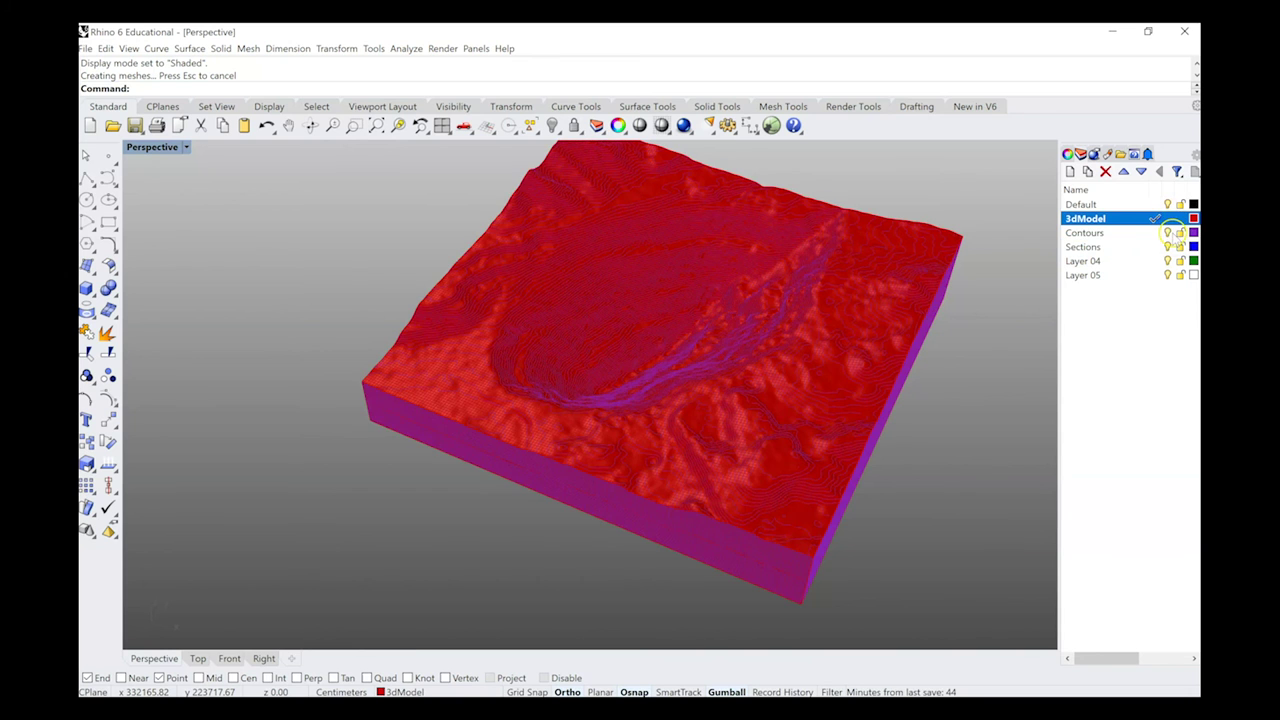
click(1167, 232)
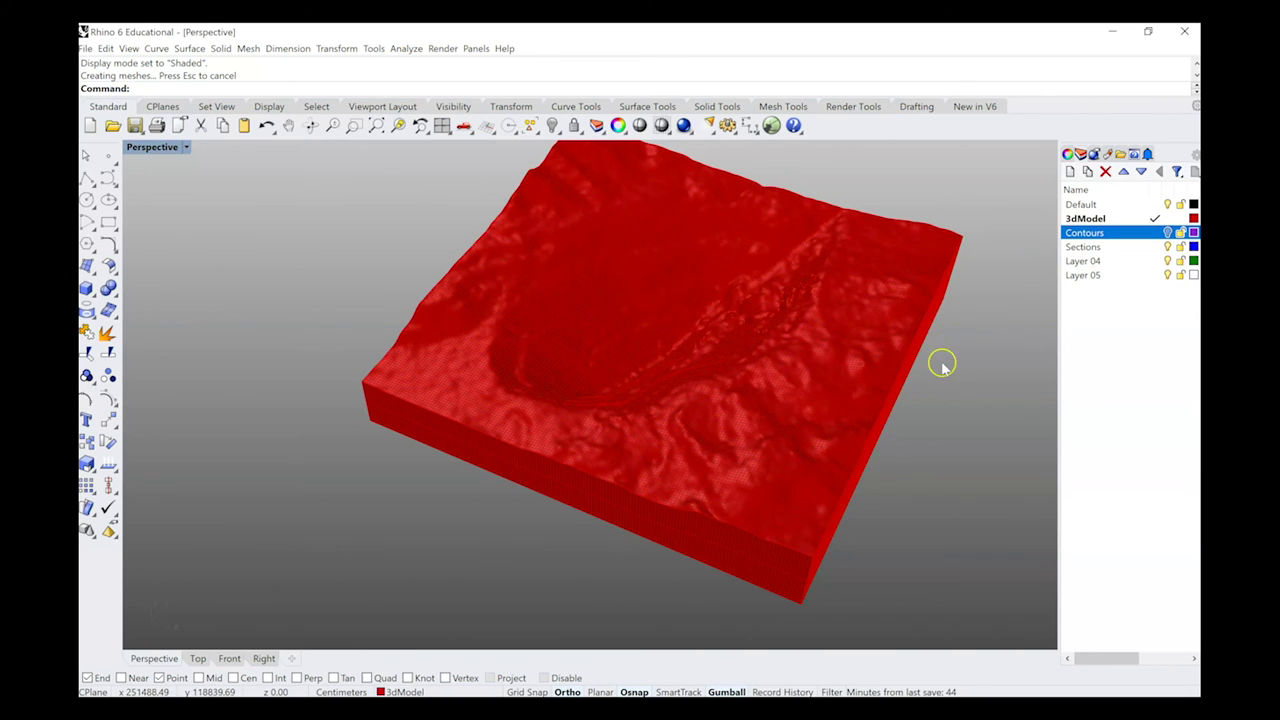
right_drag(942, 366, 790, 430)
click(788, 432)
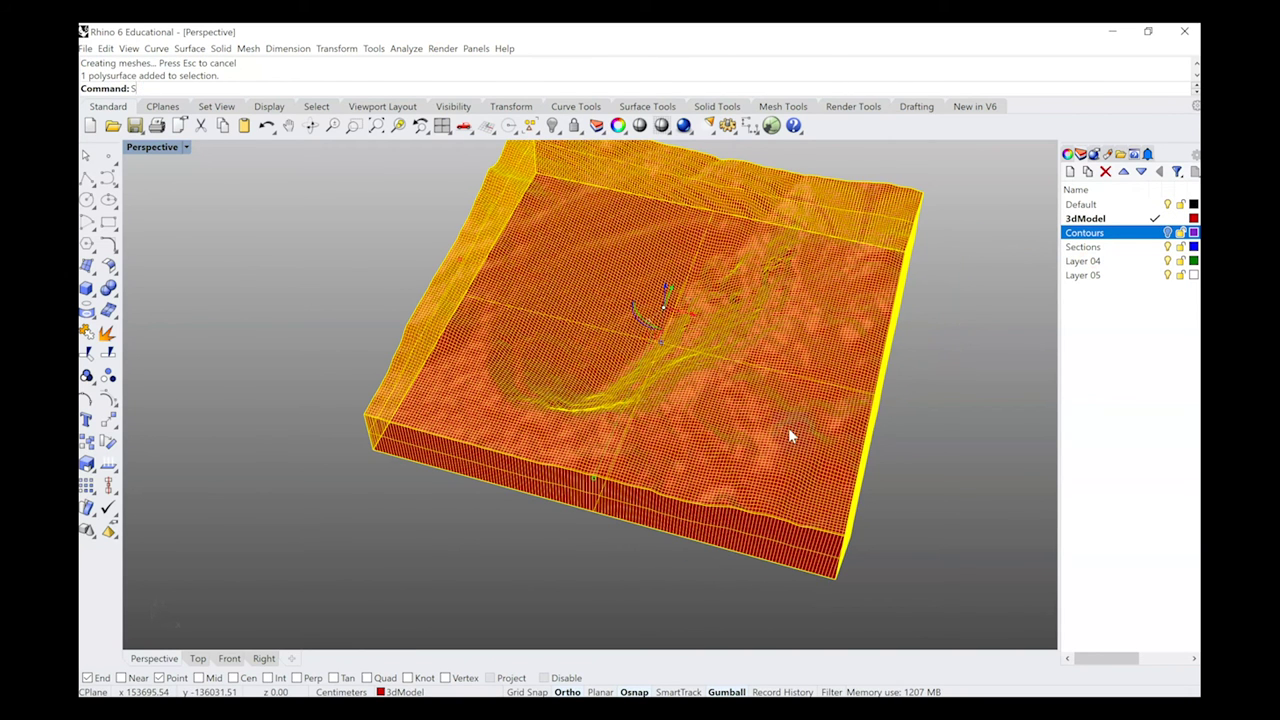
text(Con)
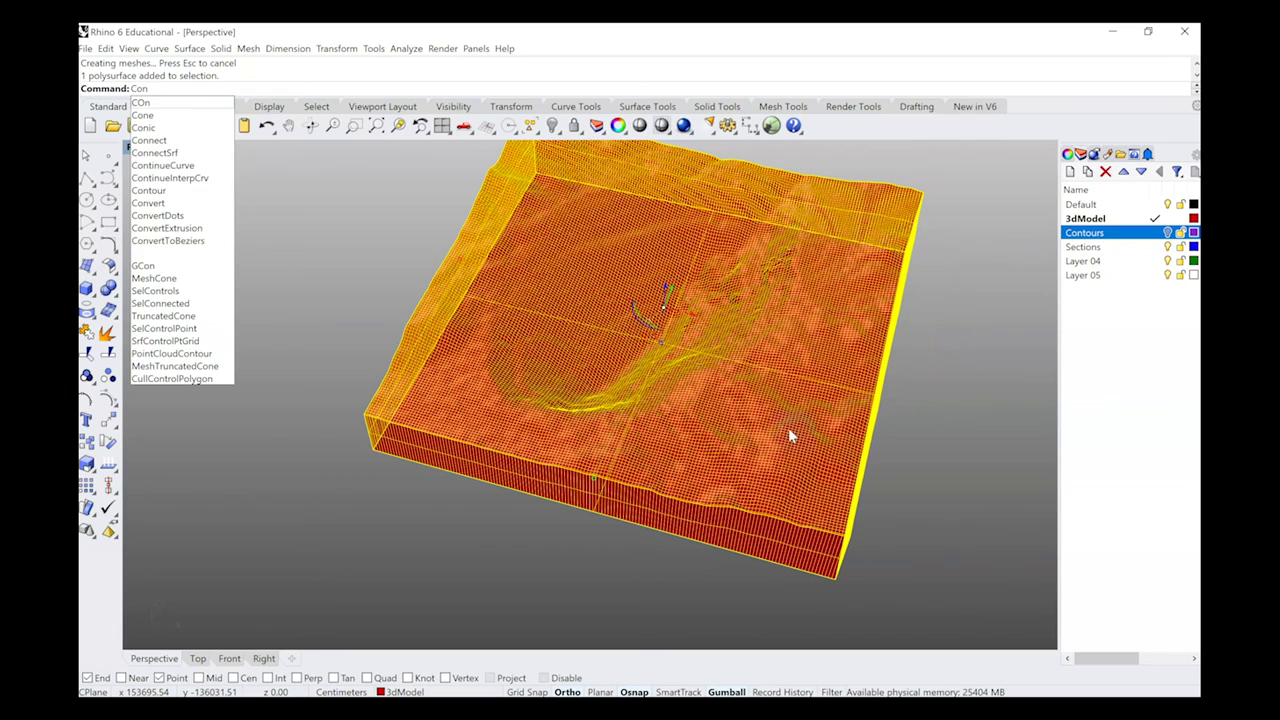
text(tour)
key(Return)
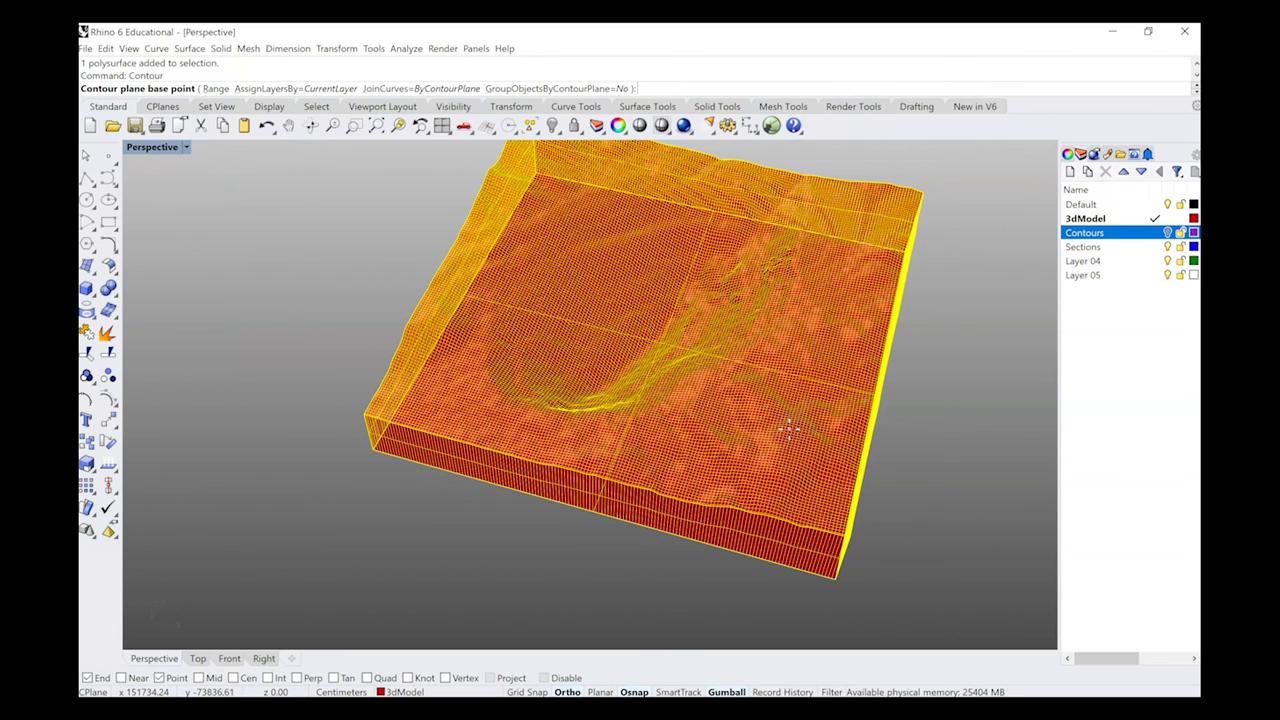
click(833, 577)
click(368, 455)
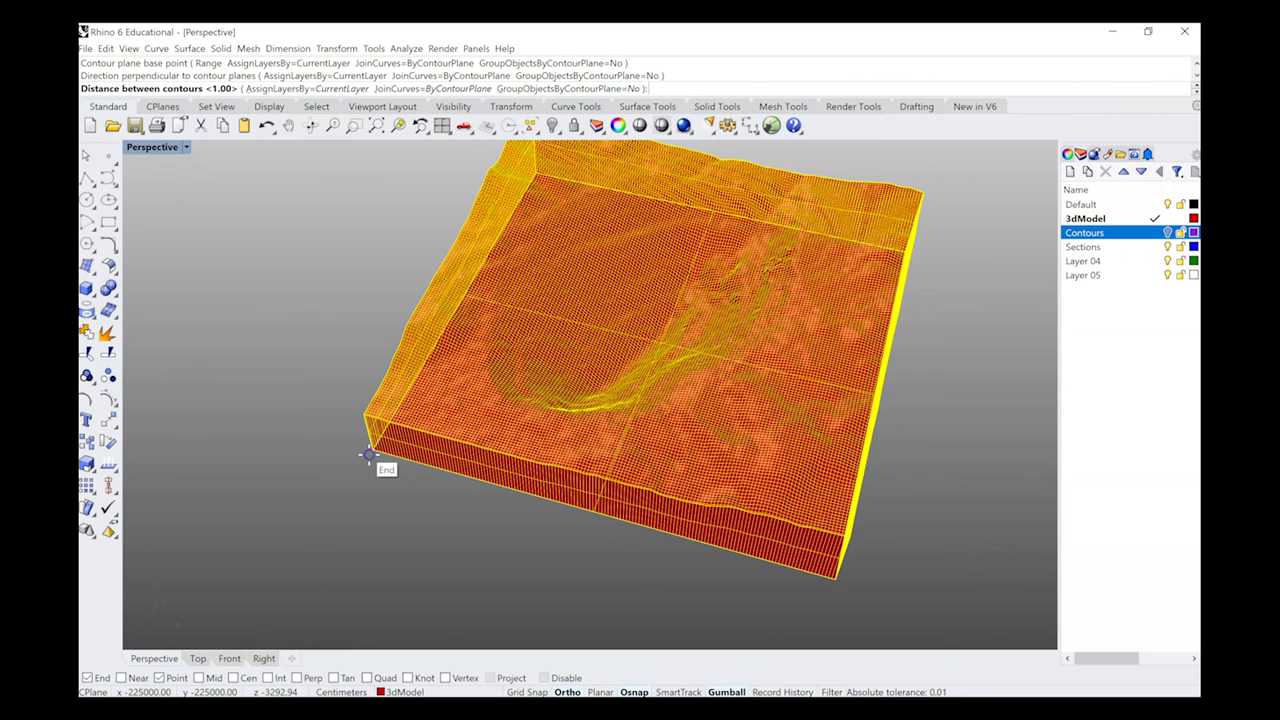
key(Return)
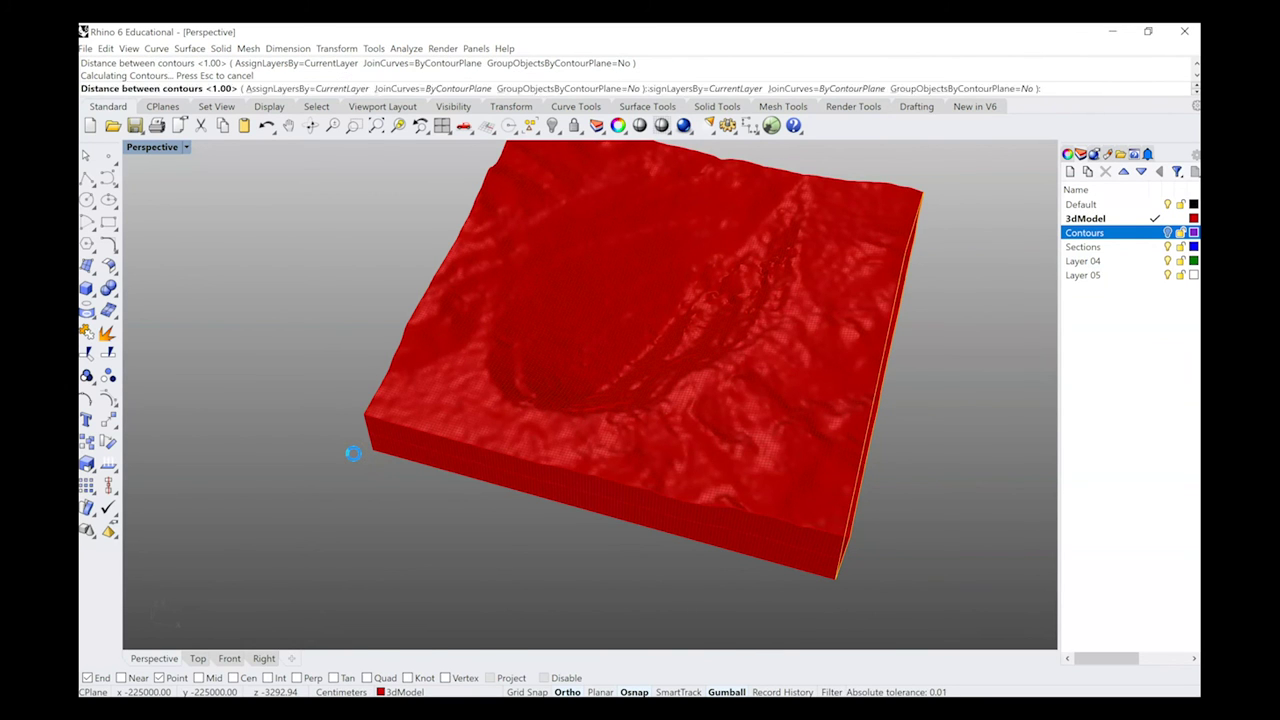
drag(288, 352, 960, 628)
Contour the terrain block from its front corner along the front edge at 1000 spacing, grouping the curves by contour plane
key(Return)
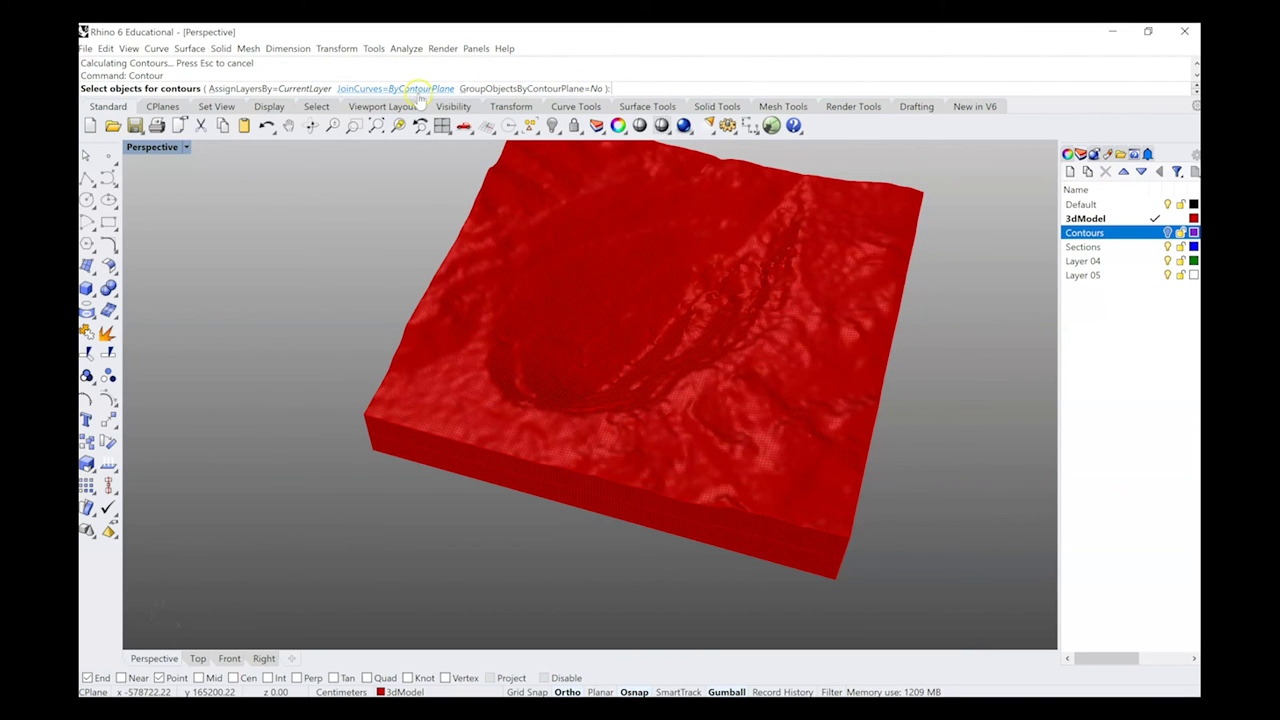
click(528, 88)
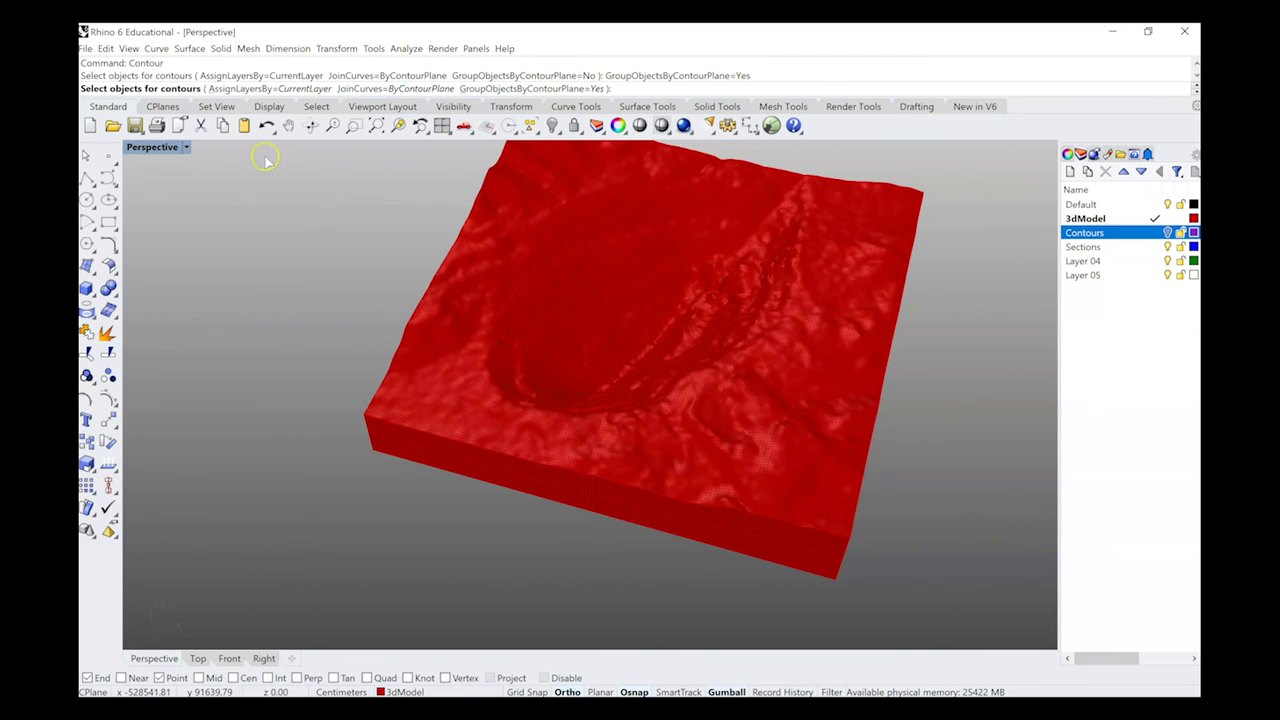
click(457, 379)
key(Return)
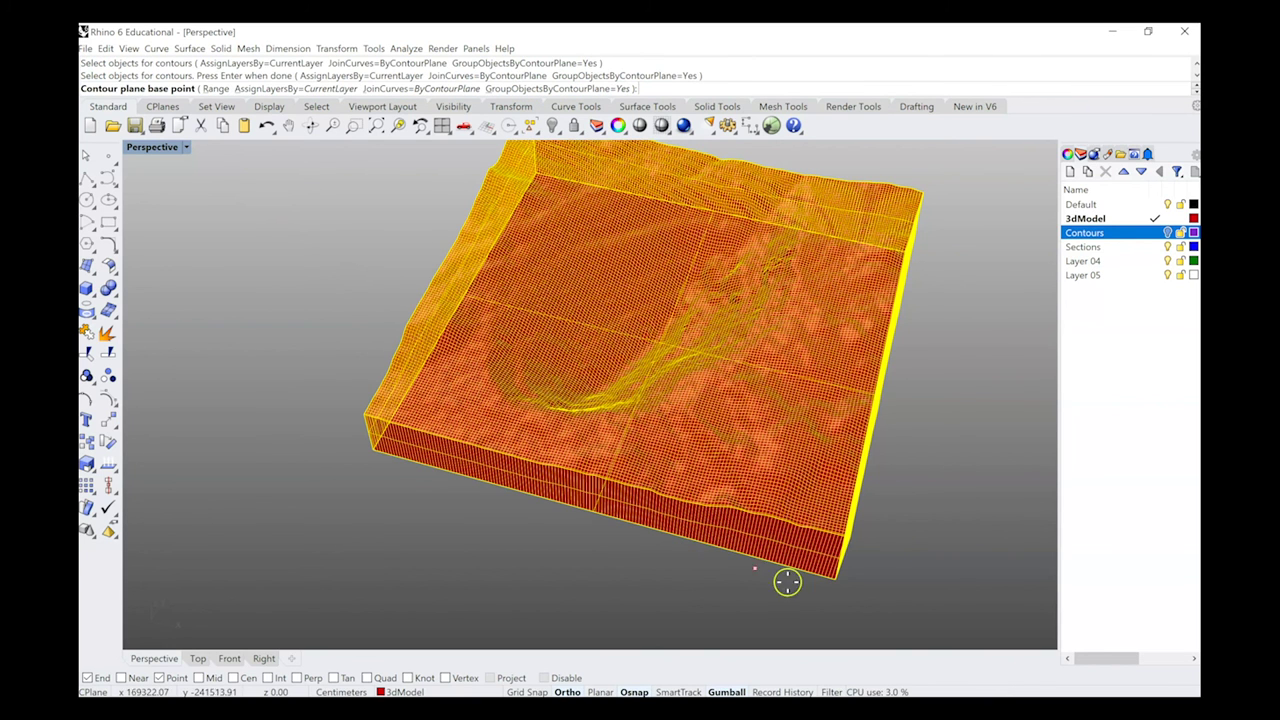
click(836, 579)
click(366, 450)
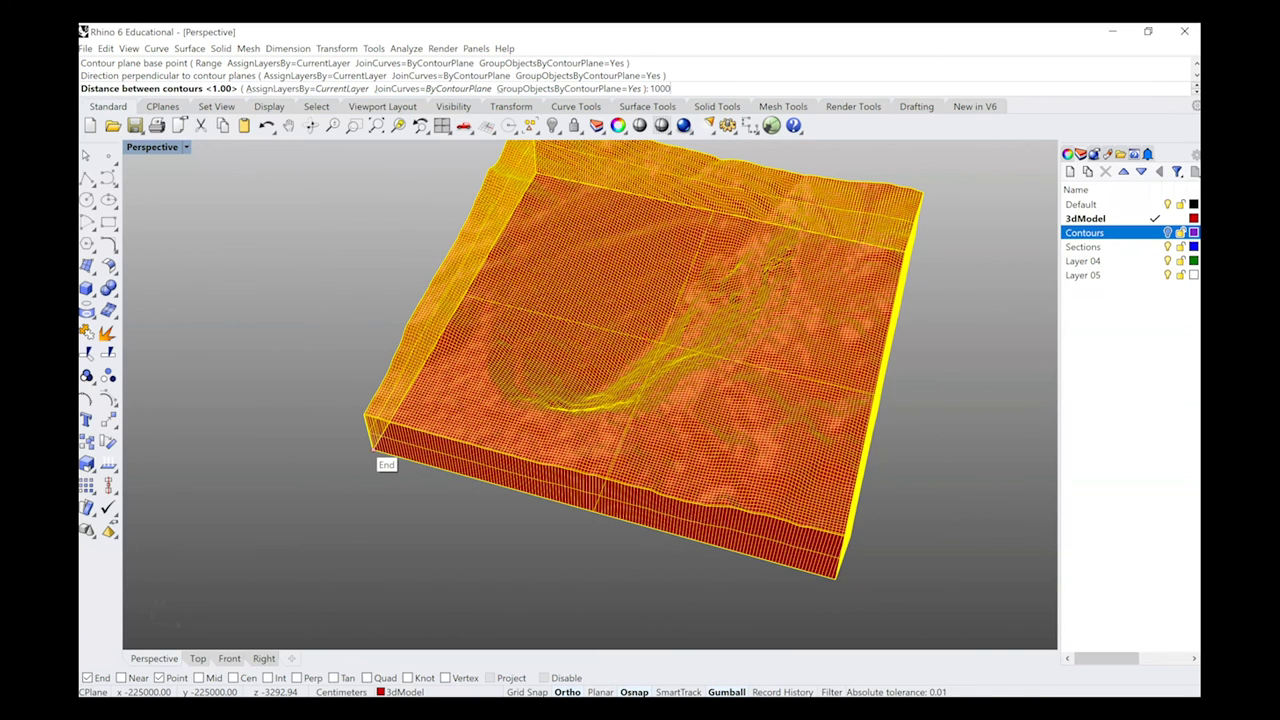
key(Return)
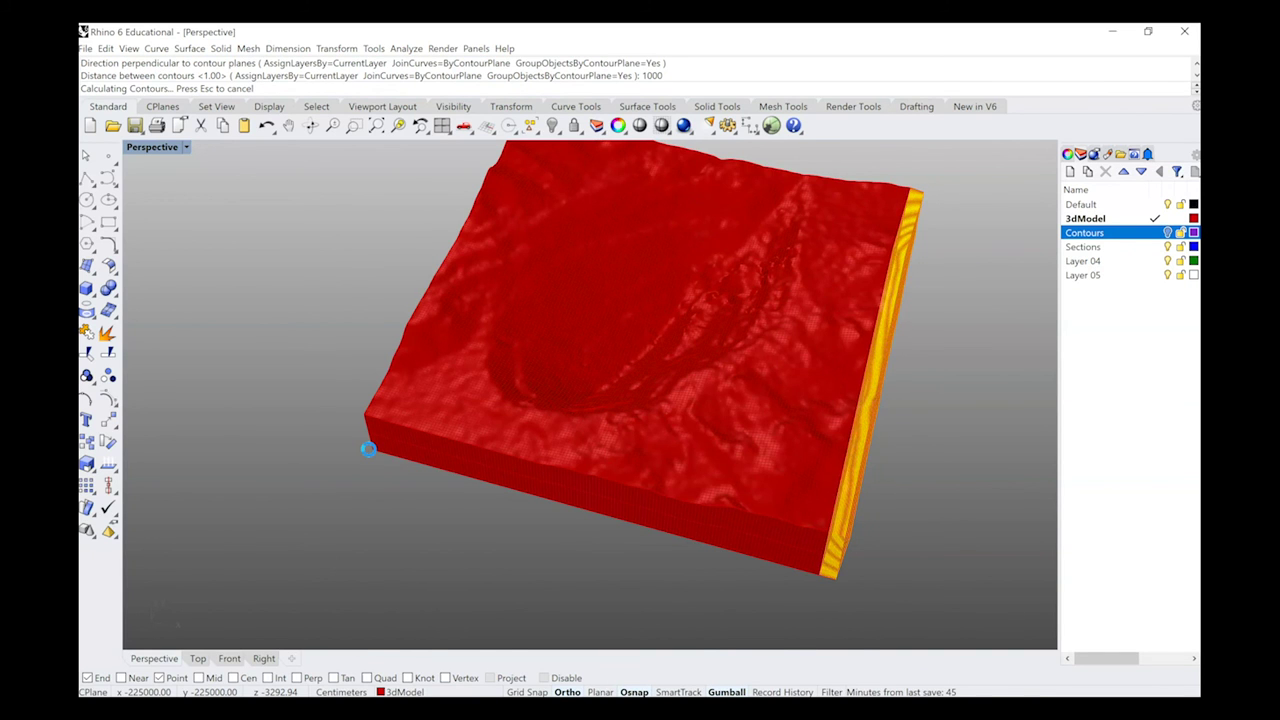
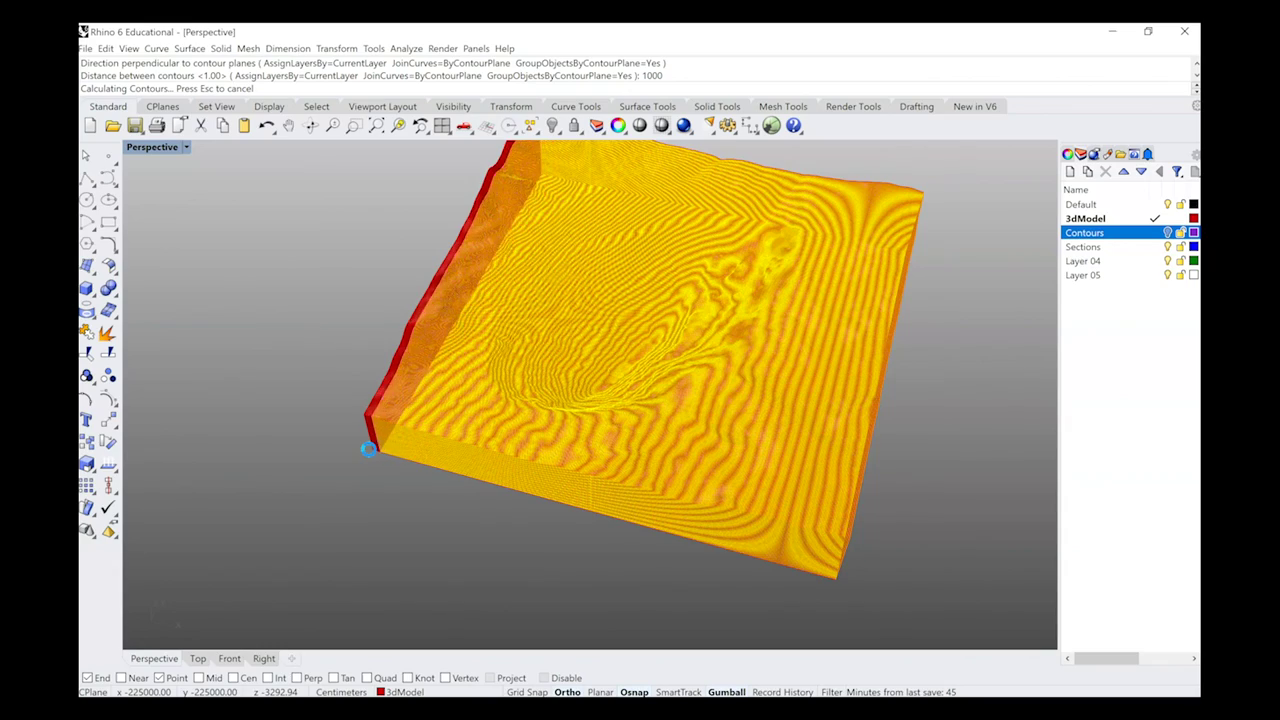
Select all section curves on the terrain and move them to the Sections layer
scroll(517, 374, up, 10)
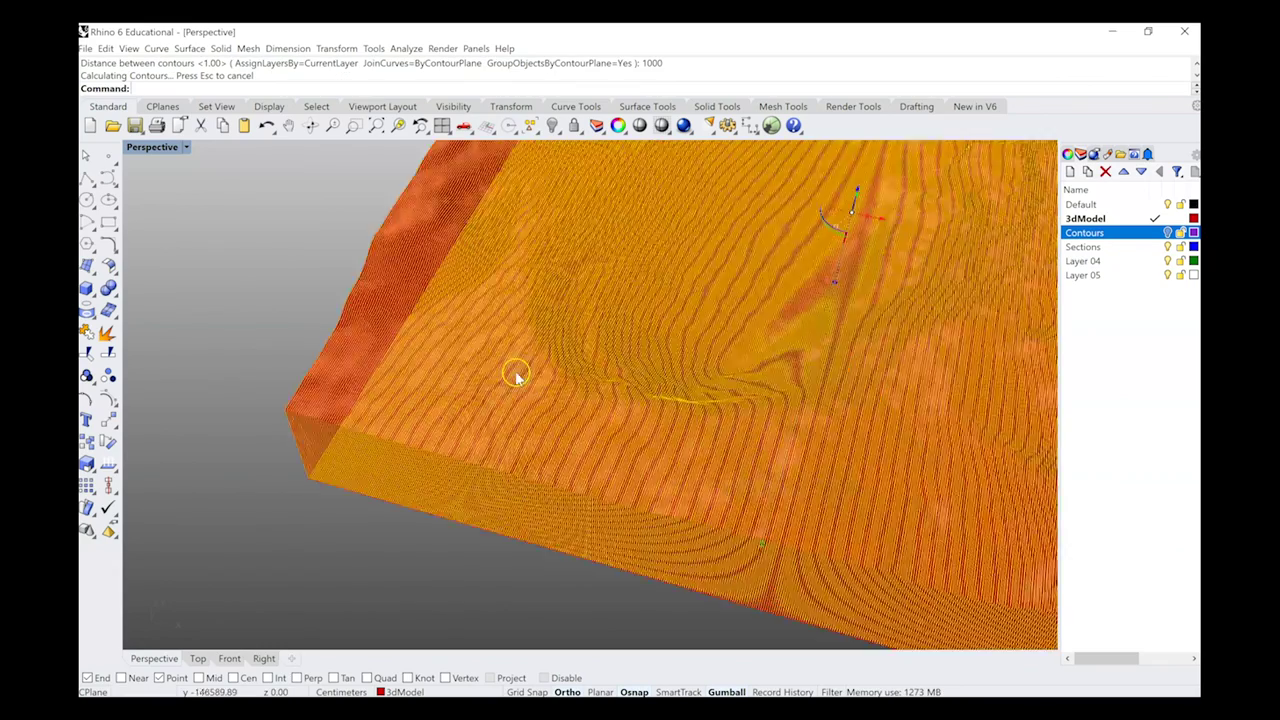
scroll(501, 368, down, 3)
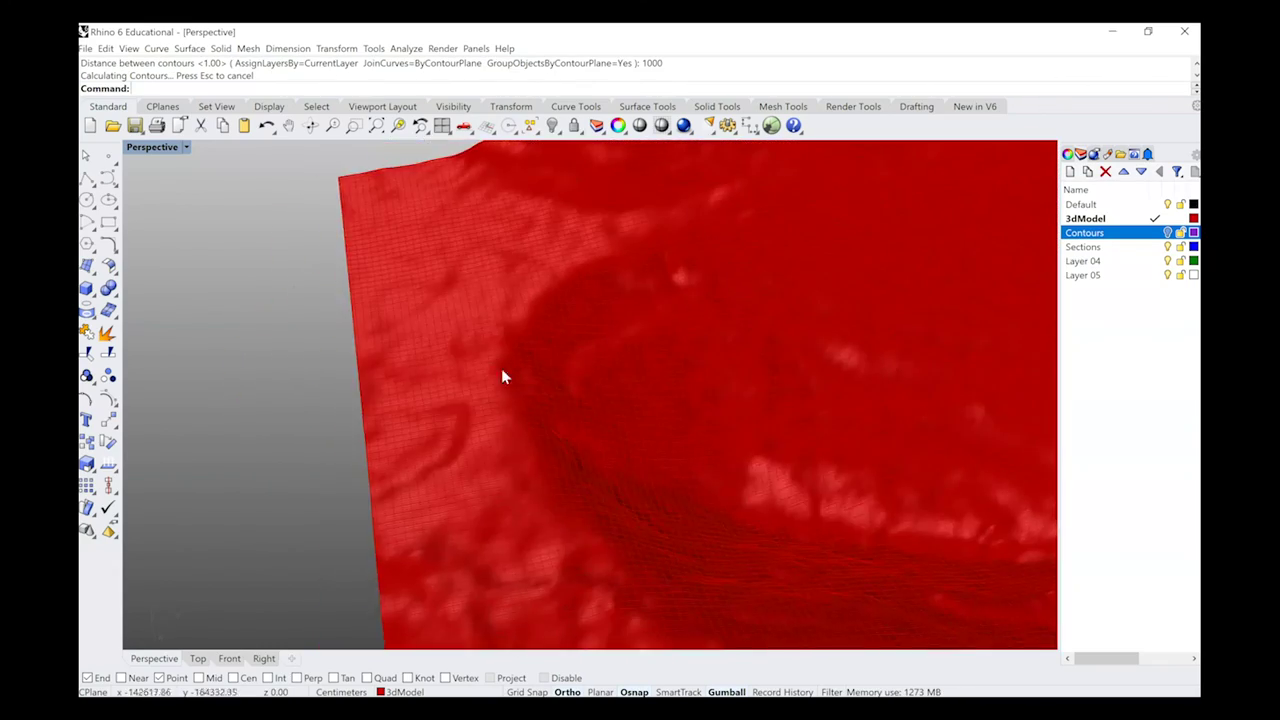
scroll(591, 368, up, 3)
scroll(497, 343, down, 8)
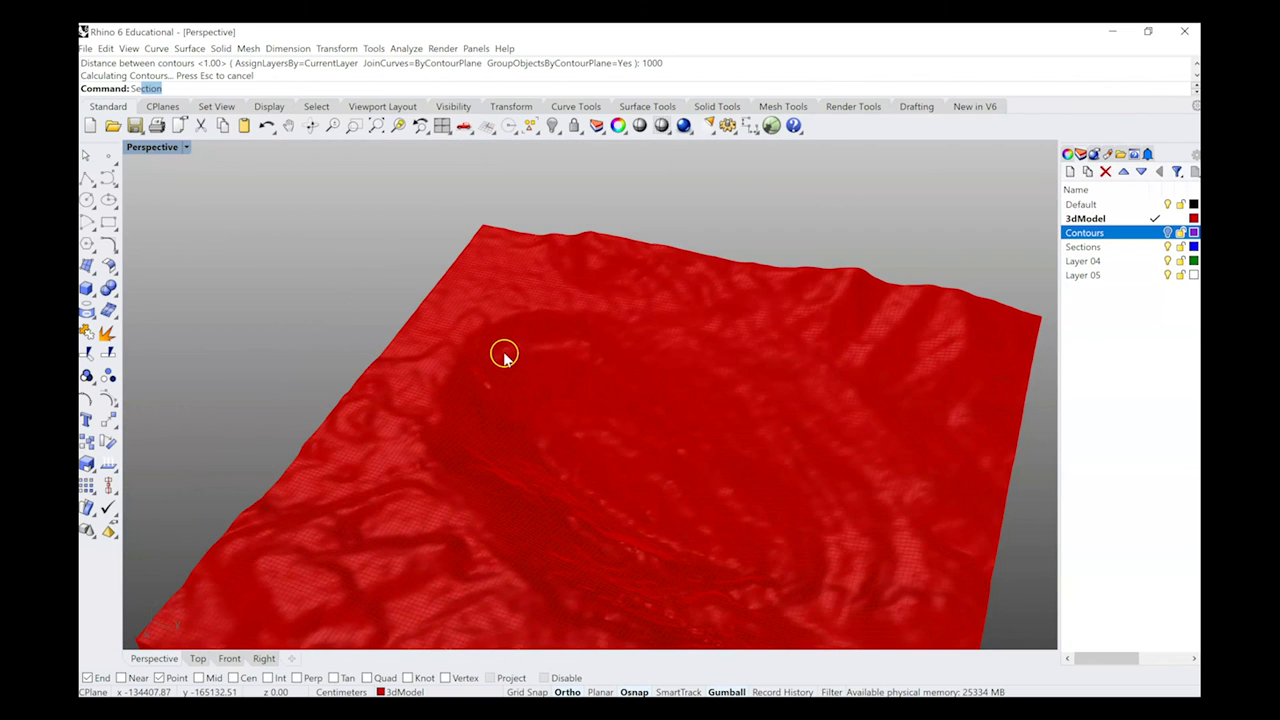
text(v)
key(Return)
scroll(508, 277, down, 6)
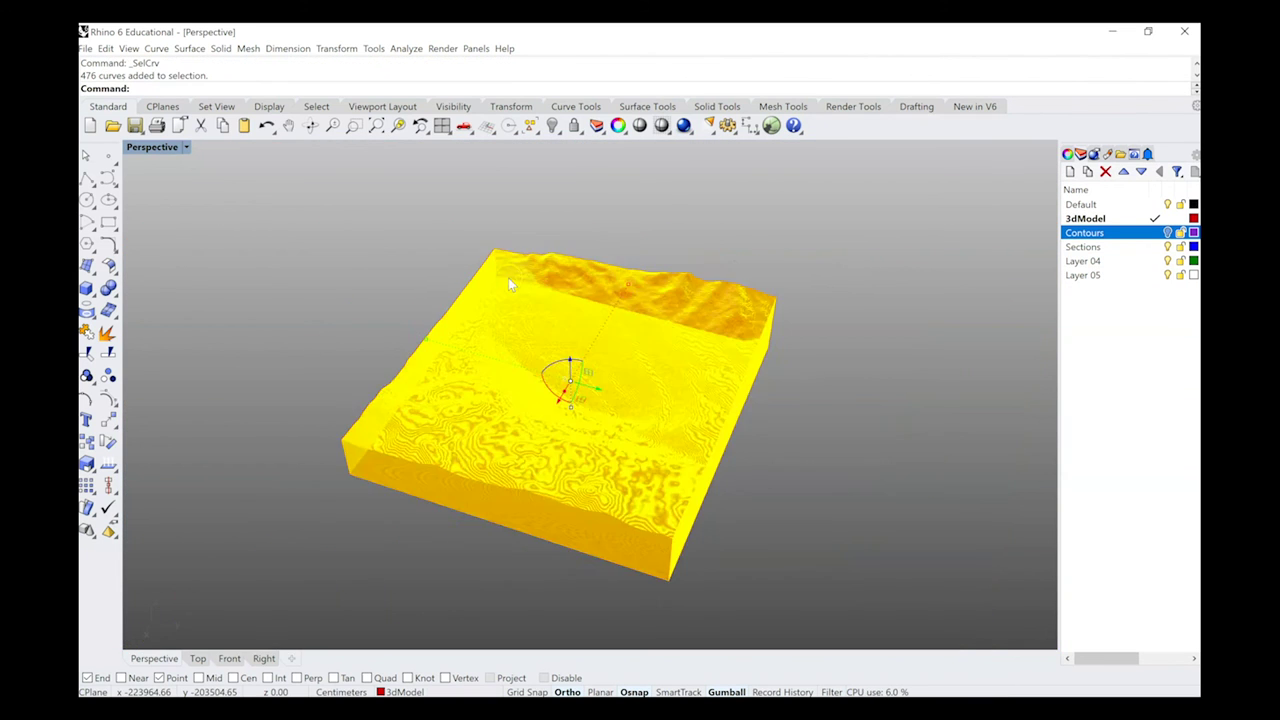
right_drag(364, 246, 369, 228)
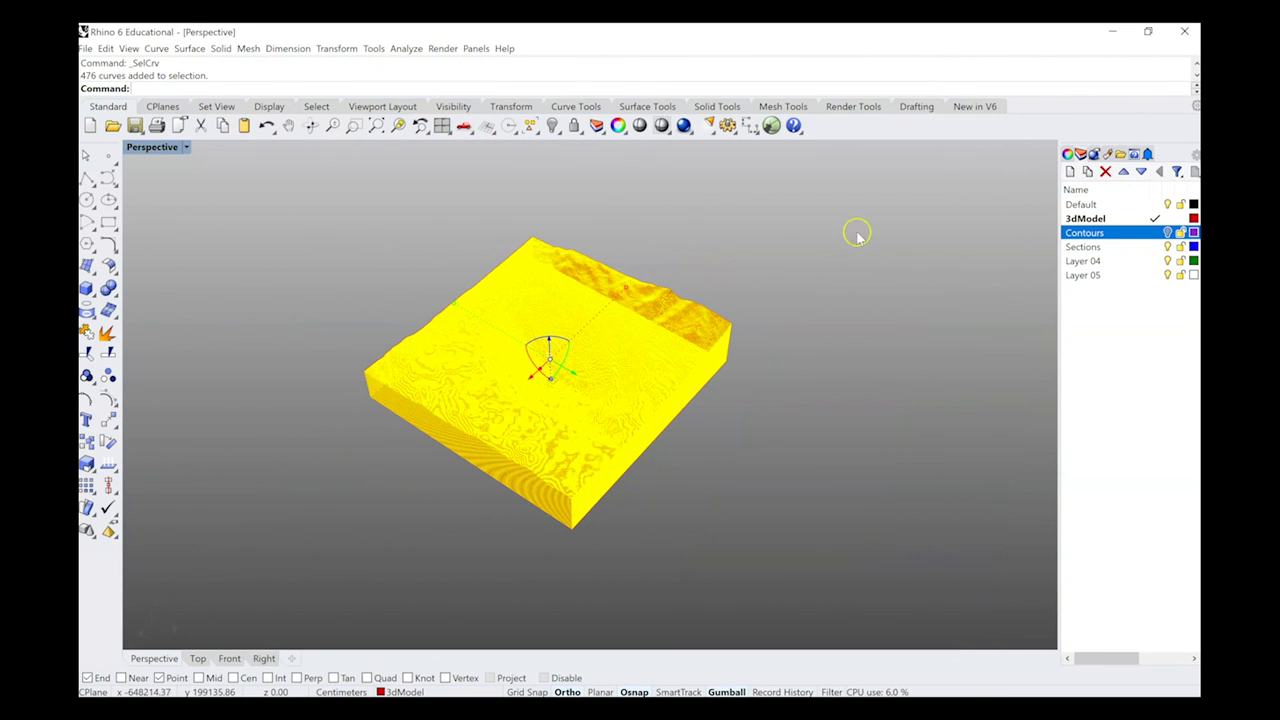
right_click(1118, 248)
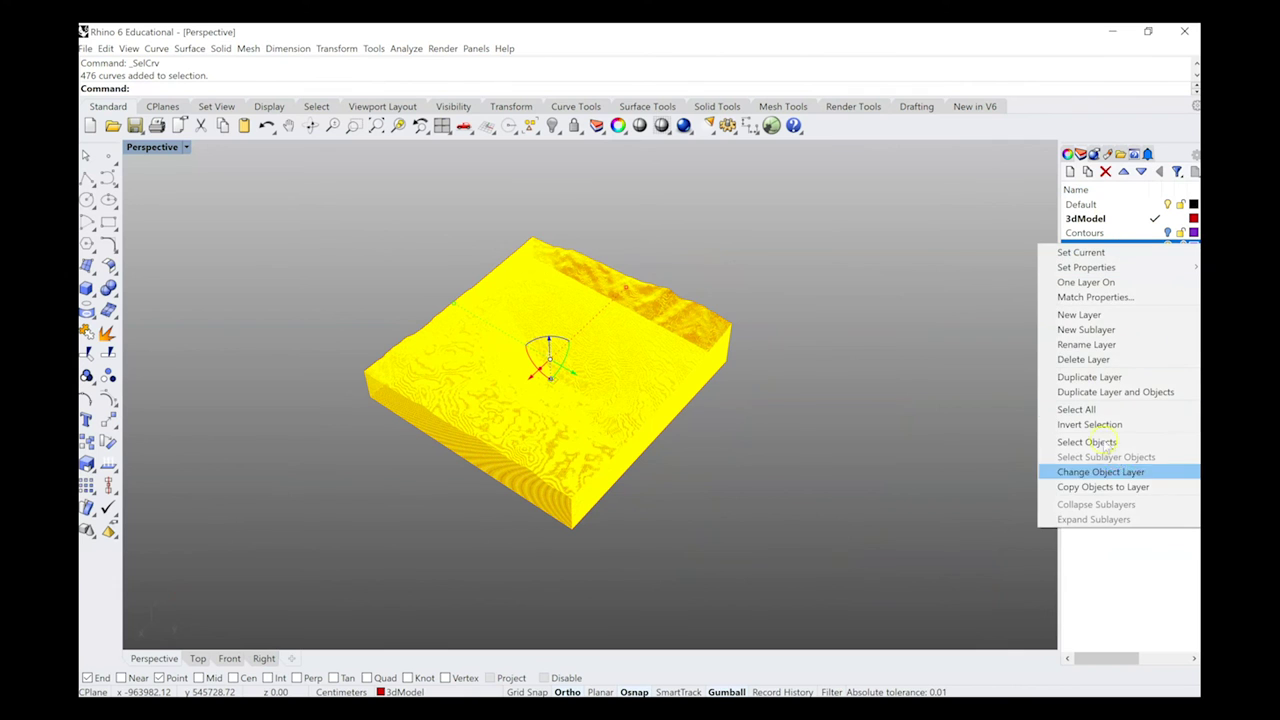
click(1110, 474)
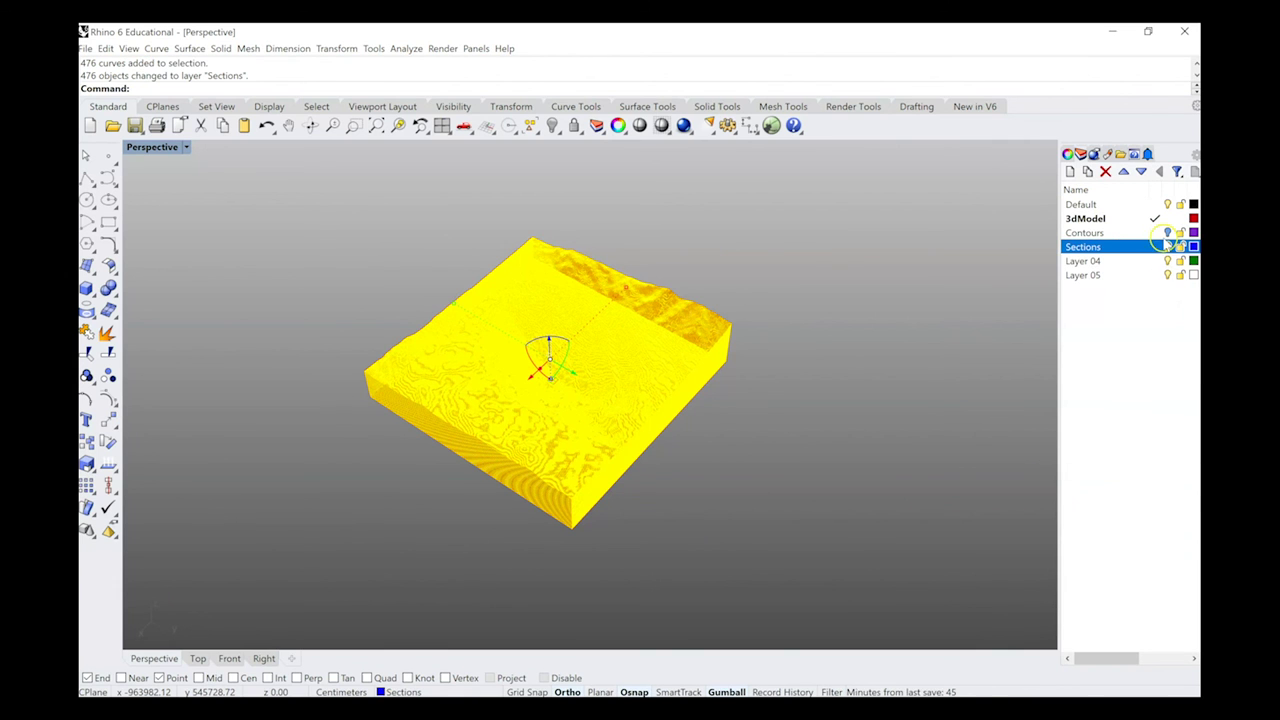
Make Sections the current layer, set its colour to Black, and clear the curve selection
click(1193, 247)
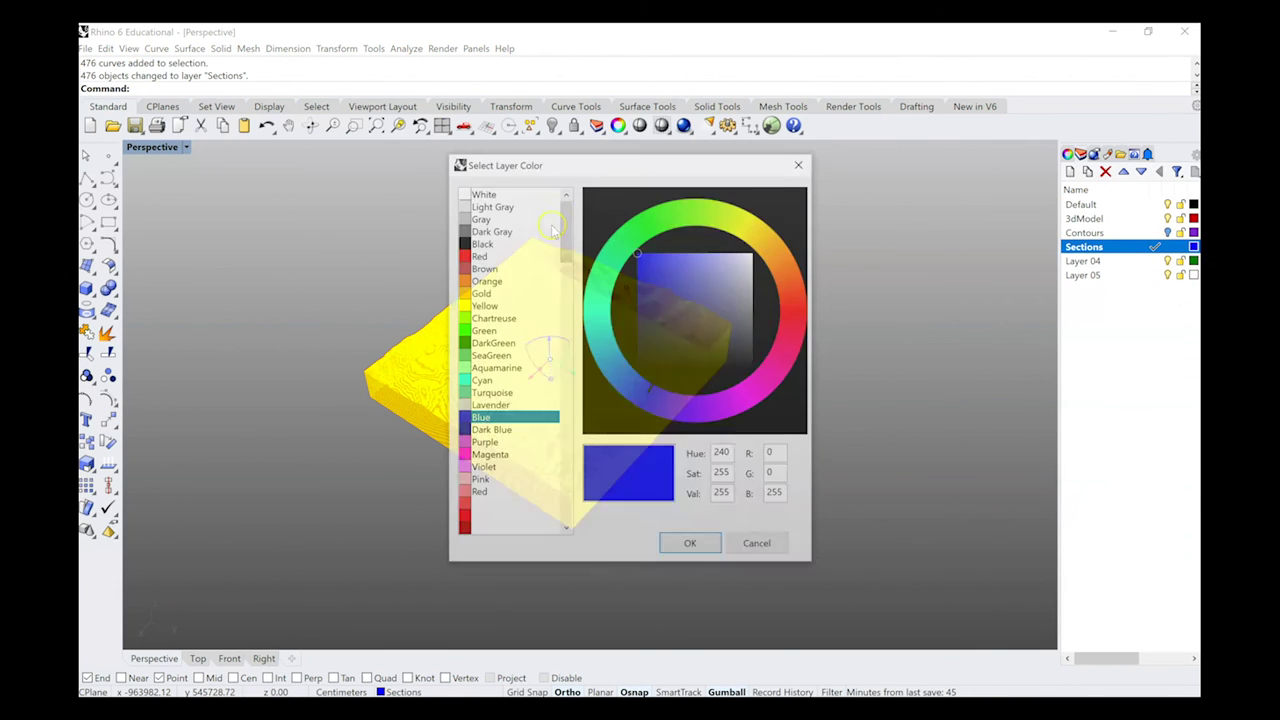
click(488, 242)
click(691, 545)
click(300, 237)
right_drag(300, 237, 314, 286)
scroll(505, 410, up, 5)
scroll(505, 410, down, 5)
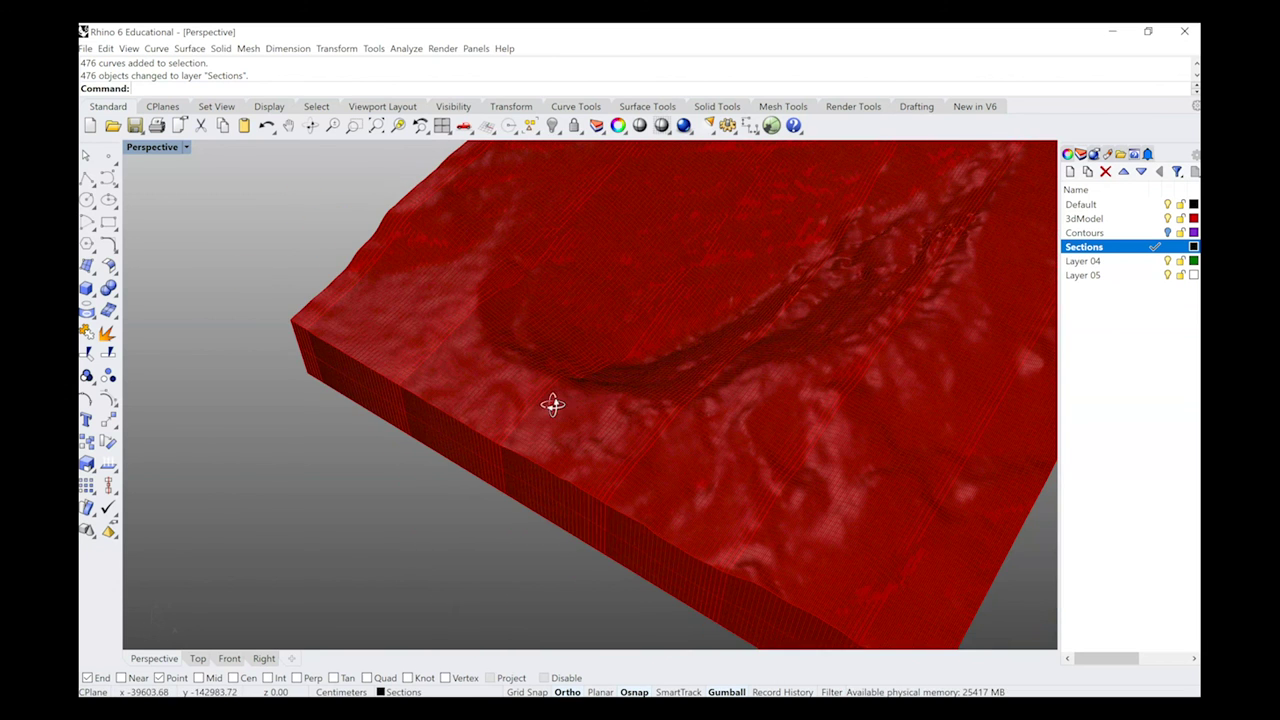
Switch the Perspective viewport to Arctic display and examine the section lines over the pit and the whole block
click(185, 147)
click(172, 301)
right_drag(562, 390, 591, 403)
scroll(591, 403, up, 6)
scroll(614, 408, down, 3)
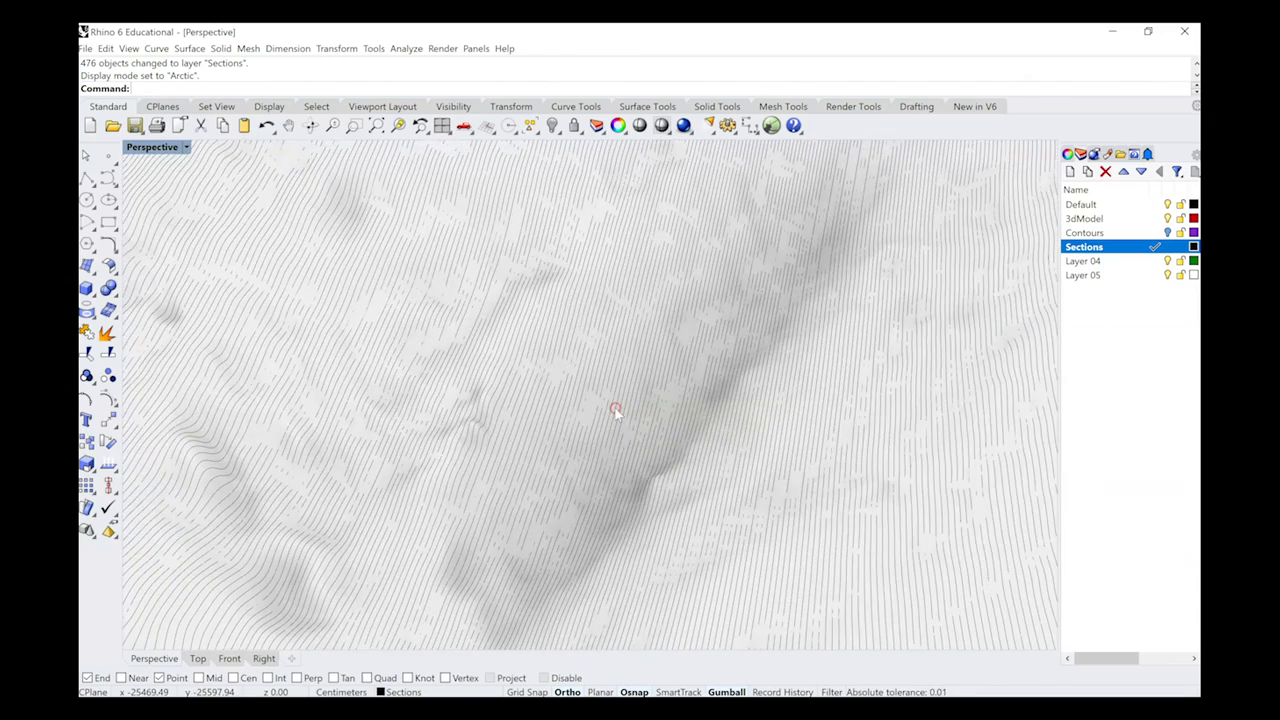
scroll(648, 392, down, 5)
right_drag(660, 374, 829, 423)
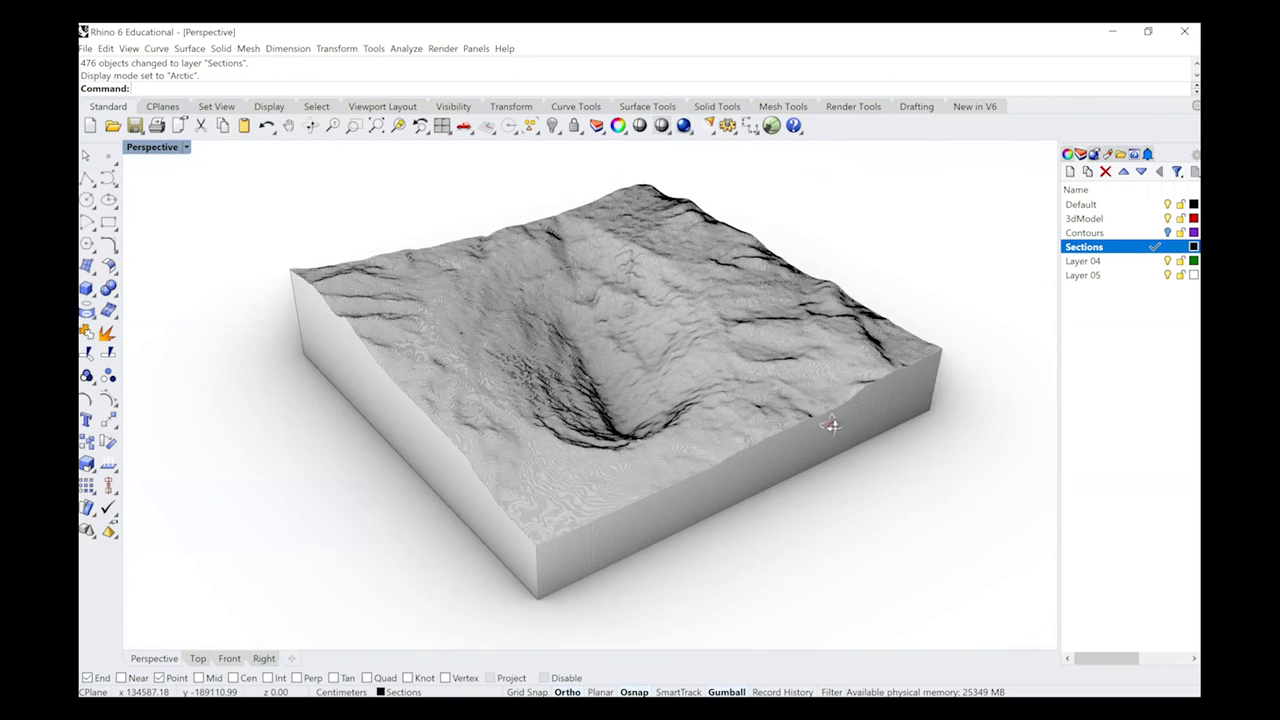
Make Default the current layer and hide the Sections layer, leaving the bare terrain pit in view
click(1155, 205)
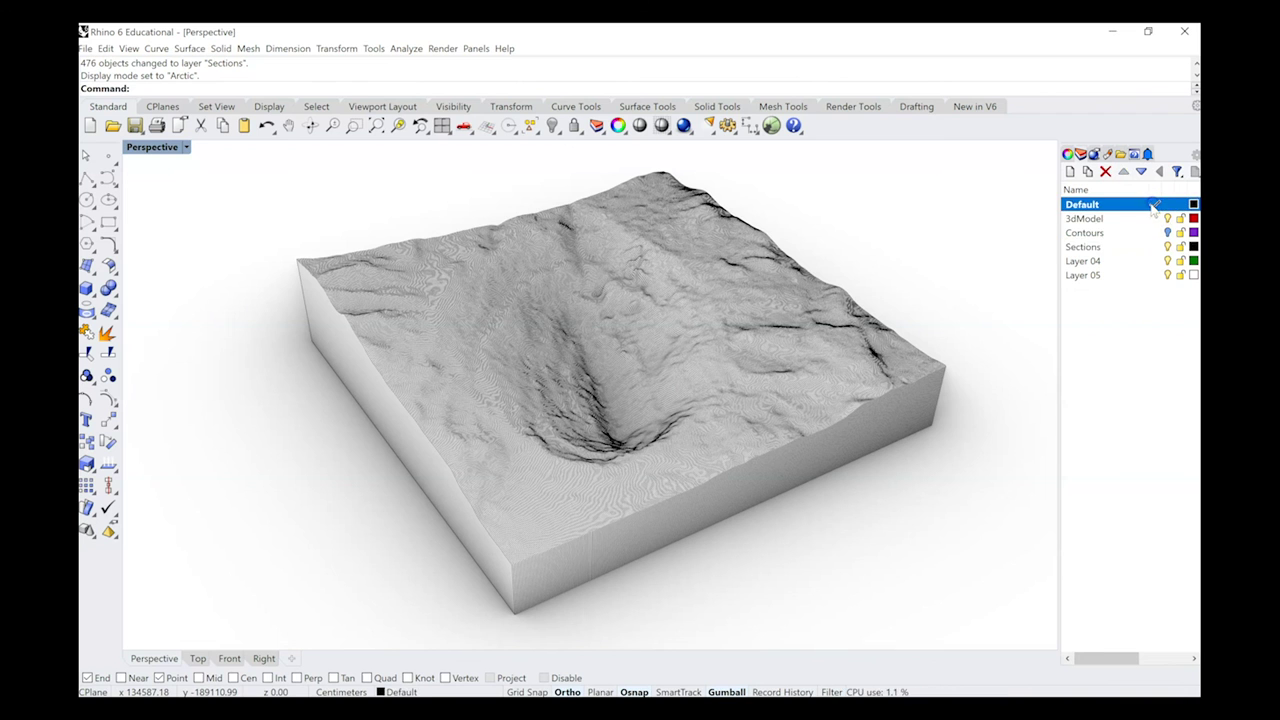
click(1167, 246)
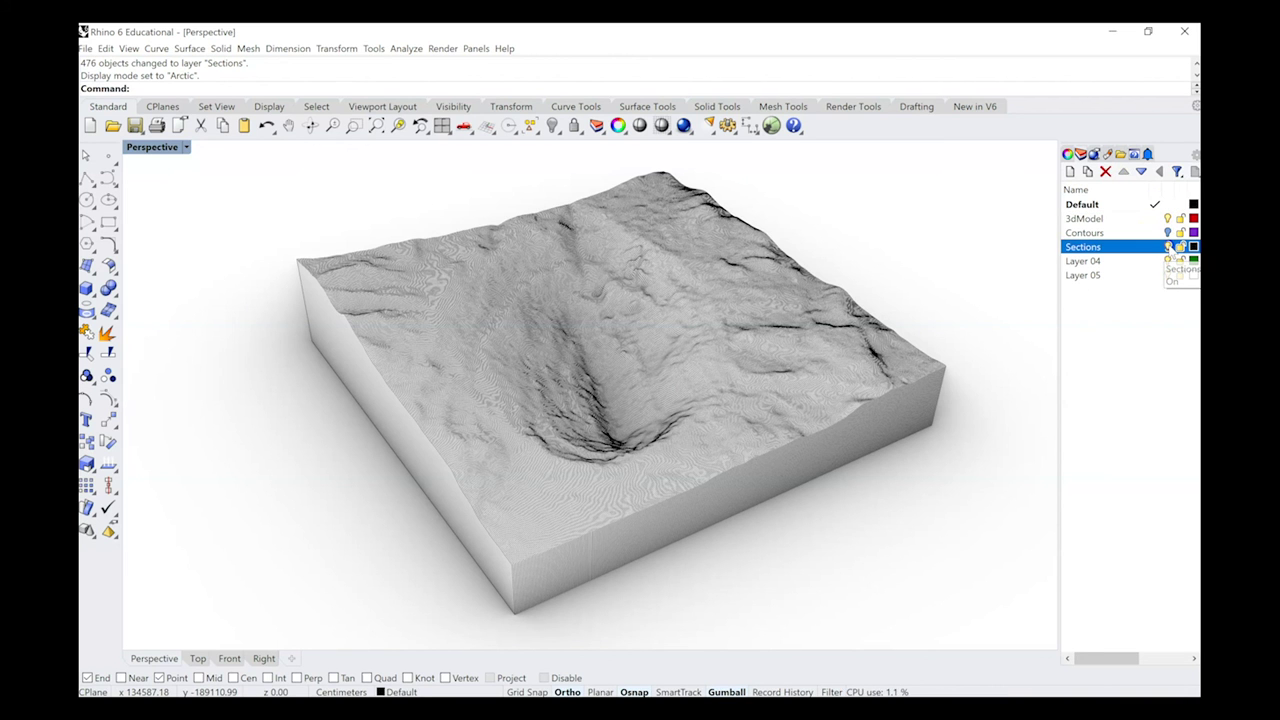
scroll(606, 486, up, 3)
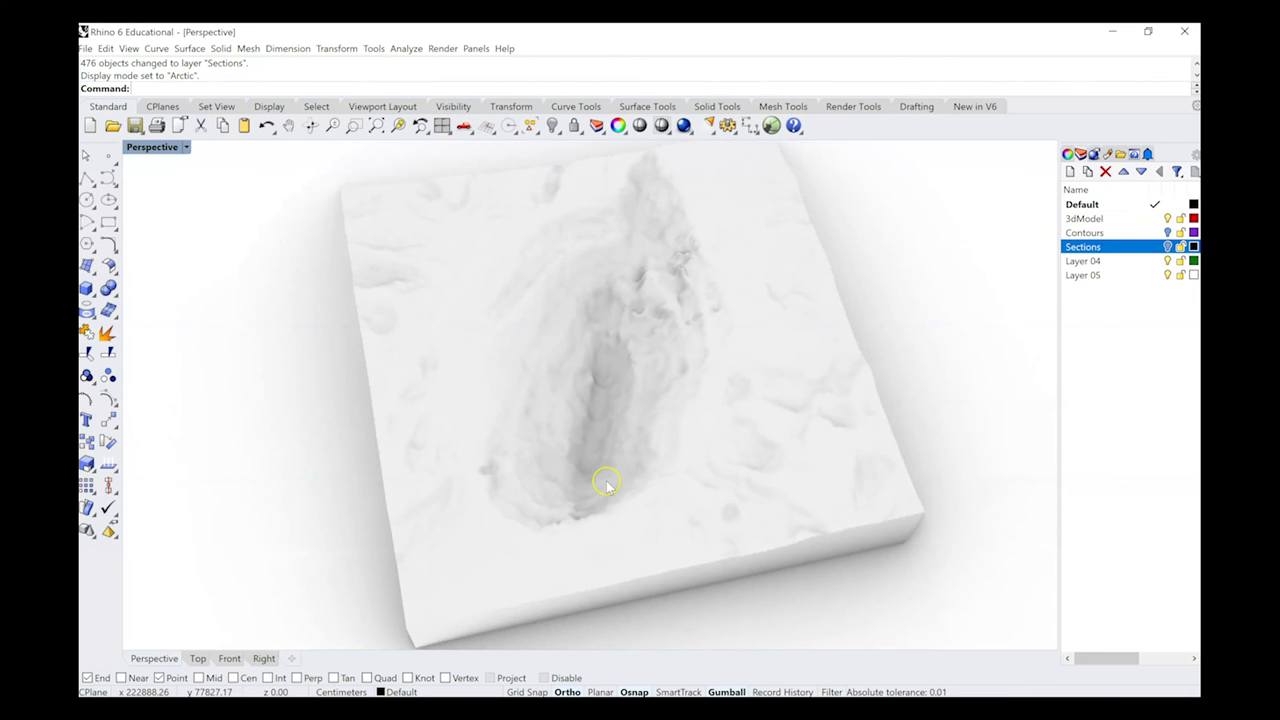
scroll(580, 440, up, 2)
Show the four-viewport layout and draw a small circle over the pit area in the Top view
click(535, 450)
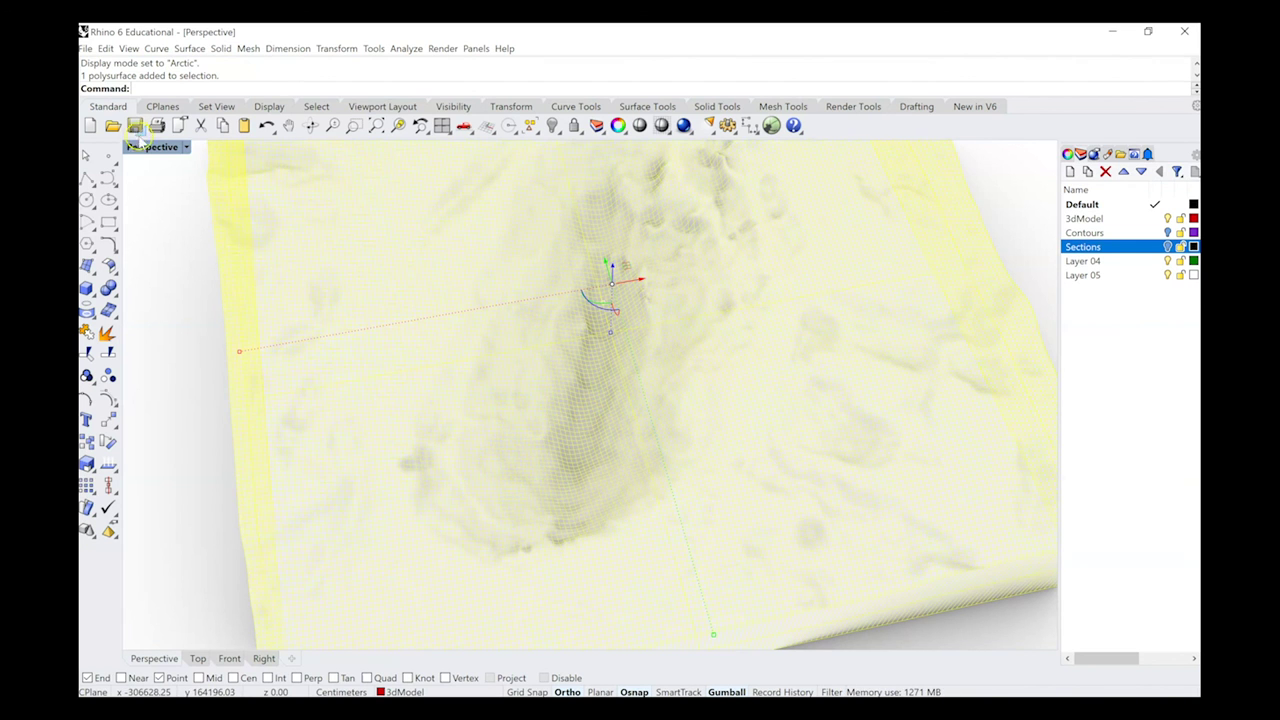
double_click(142, 147)
scroll(446, 314, down, 5)
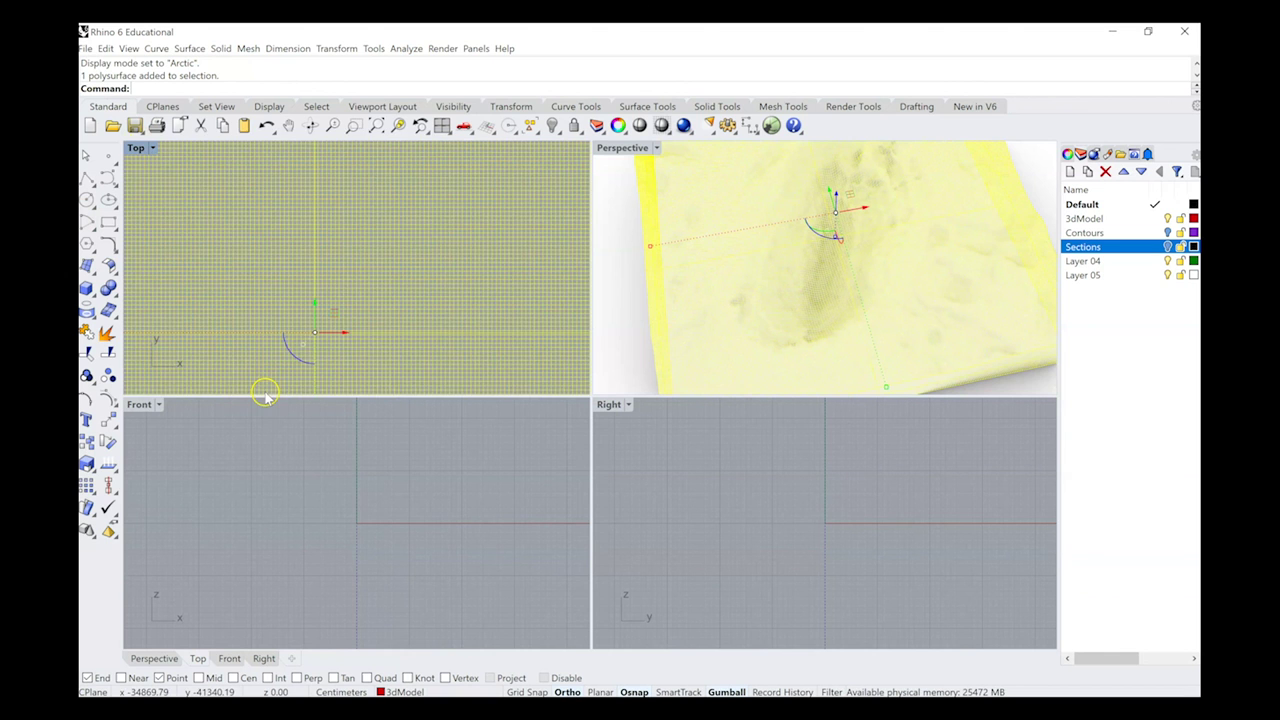
right_drag(305, 286, 373, 232)
click(201, 203)
click(87, 199)
scroll(338, 269, up, 2)
scroll(338, 269, up, 2)
click(330, 284)
click(354, 277)
click(342, 260)
click(342, 262)
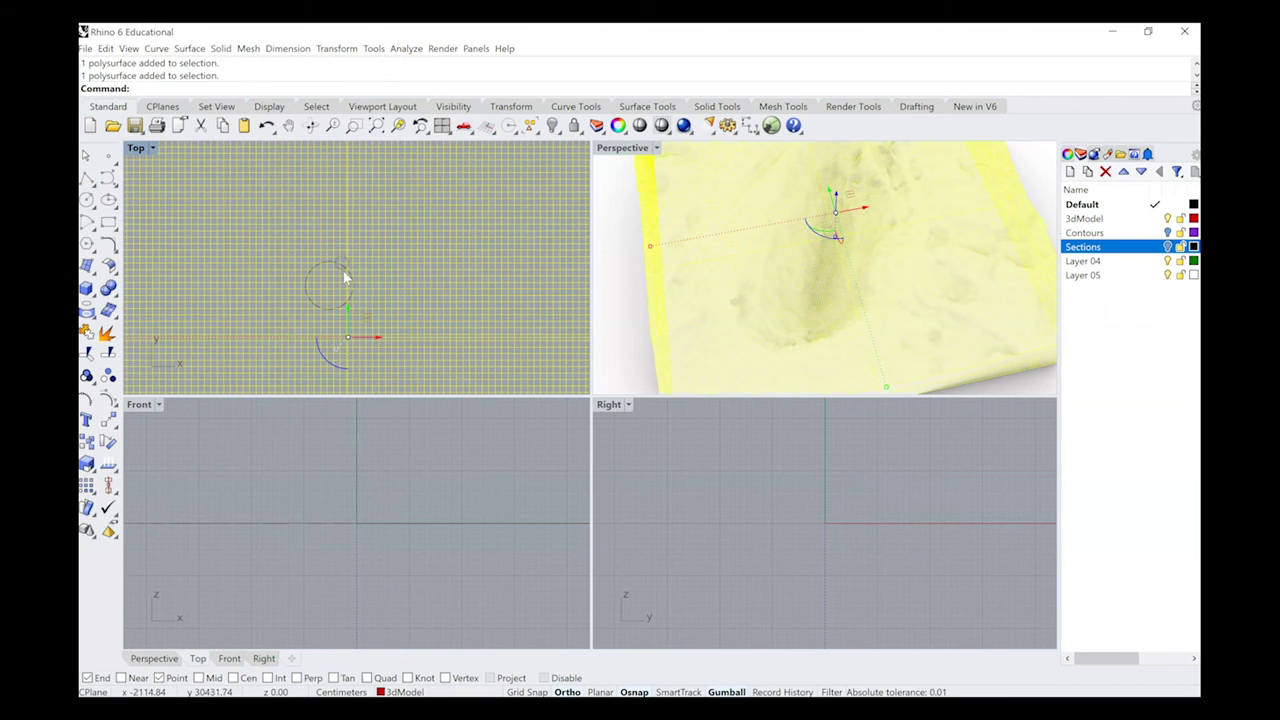
Try to raise the circle above the terrain and project it onto the surface
scroll(344, 264, up, 4)
click(339, 268)
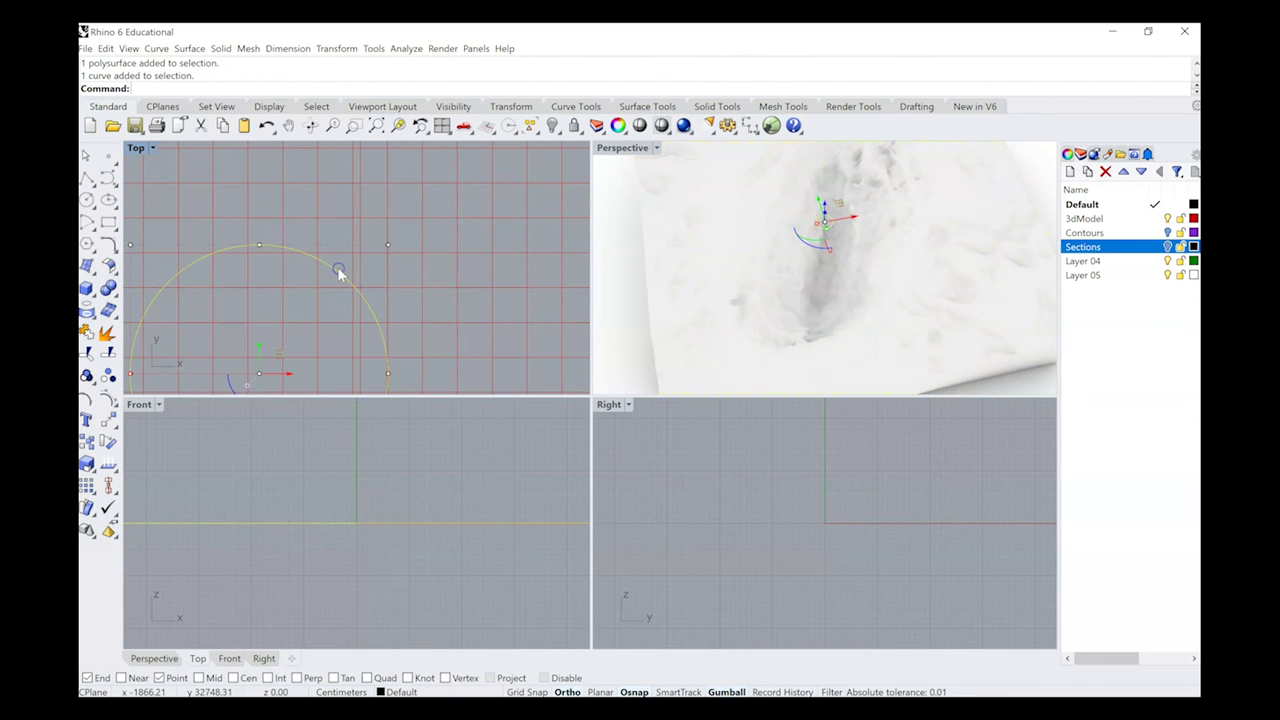
right_drag(804, 252, 858, 214)
drag(853, 212, 531, 220)
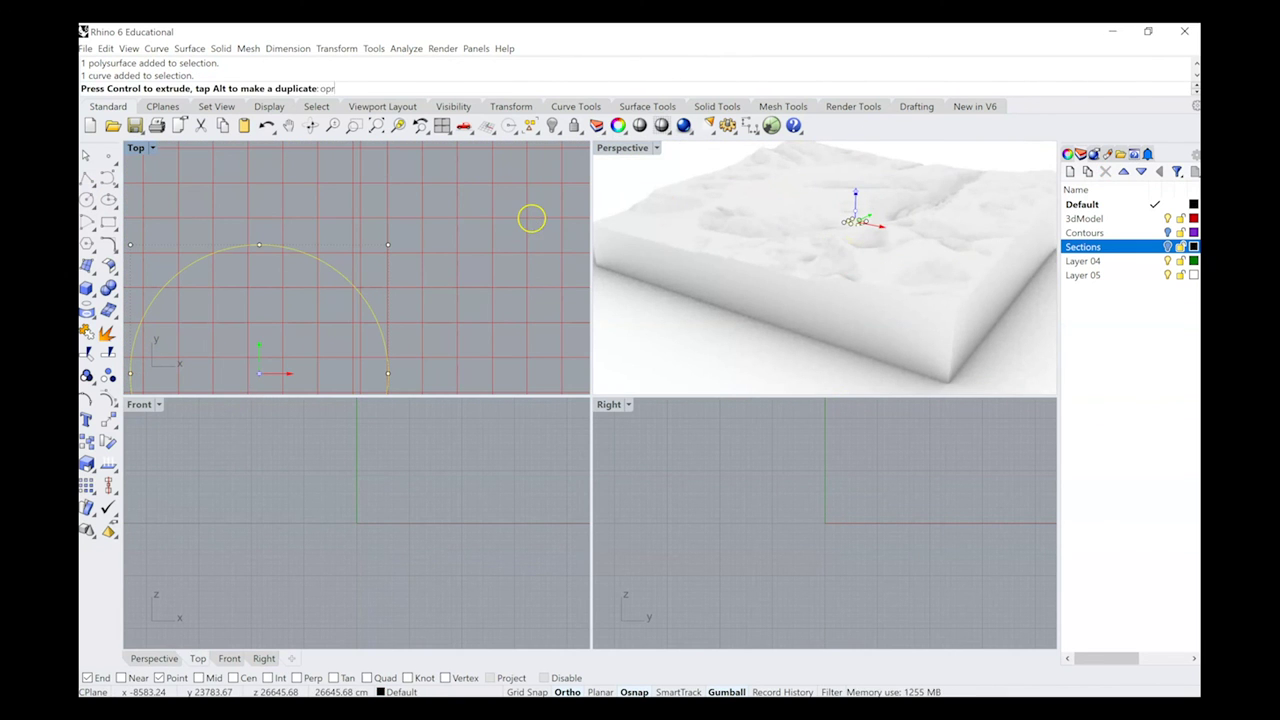
text(t)
key(Return)
click(678, 200)
key(Escape)
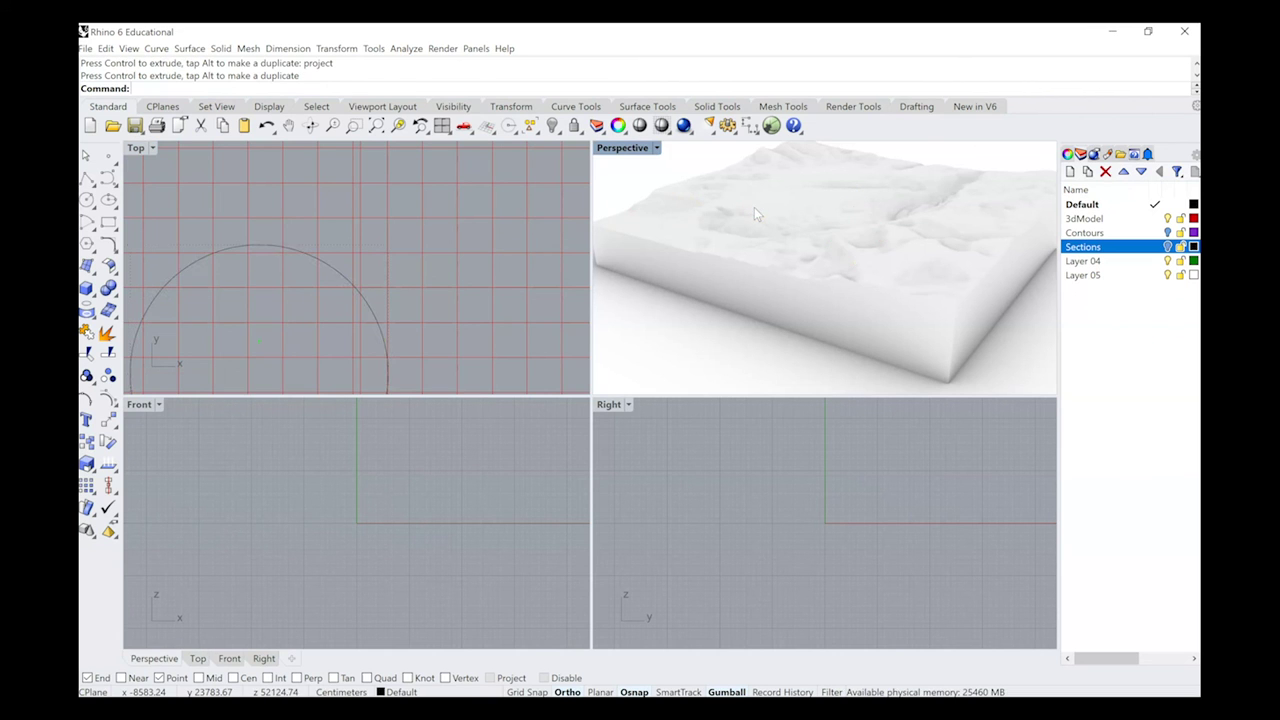
Show only the Perspective viewport in Shaded display and turn off the surface isocurves of the terrain solid
click(326, 264)
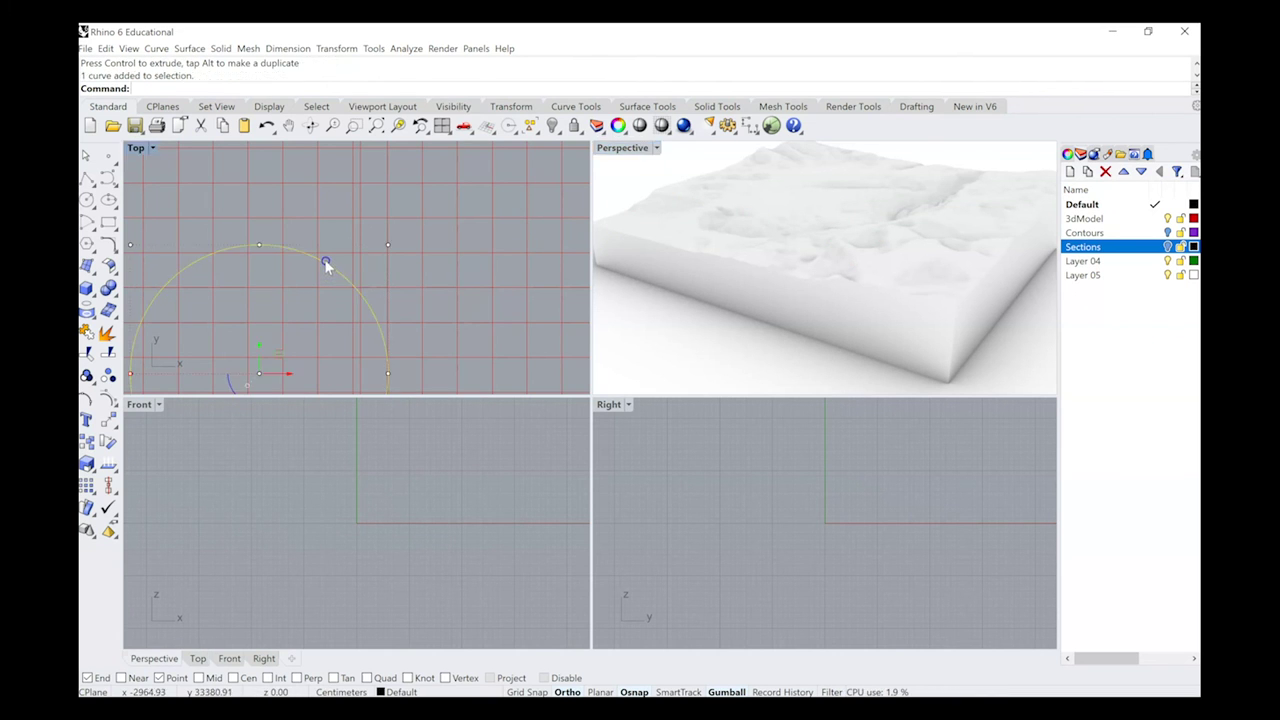
double_click(631, 147)
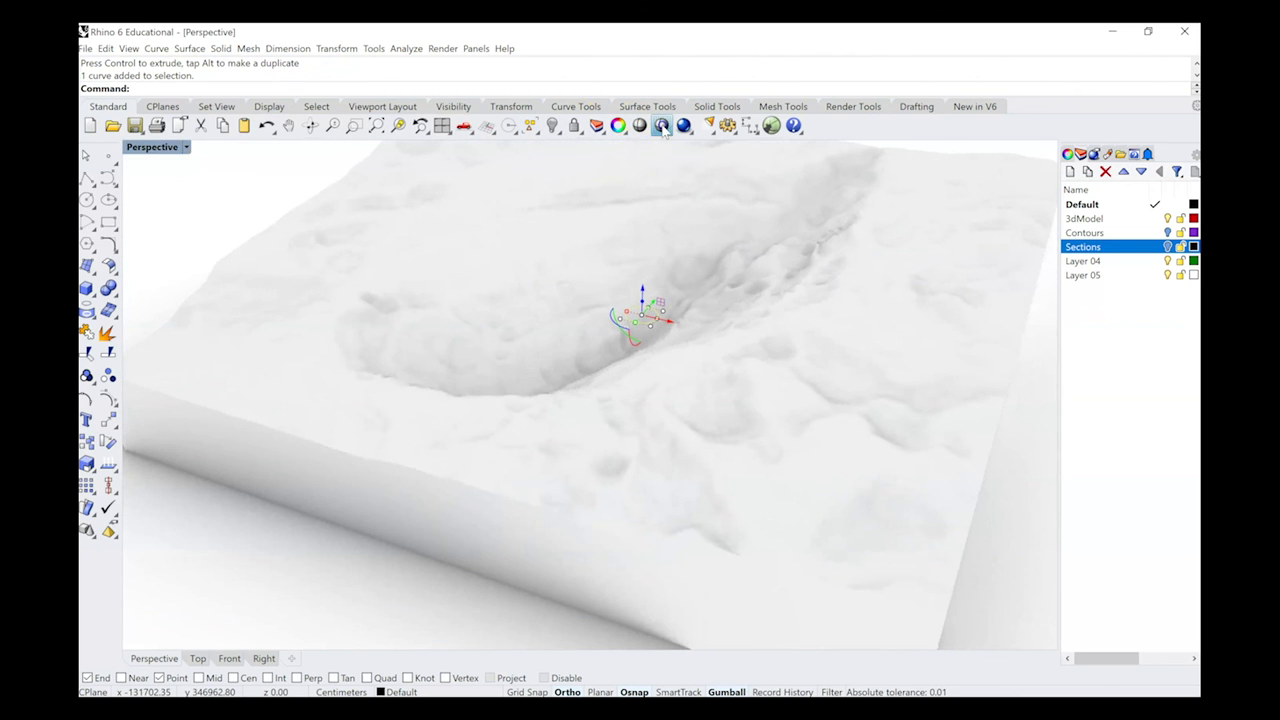
click(661, 125)
click(656, 297)
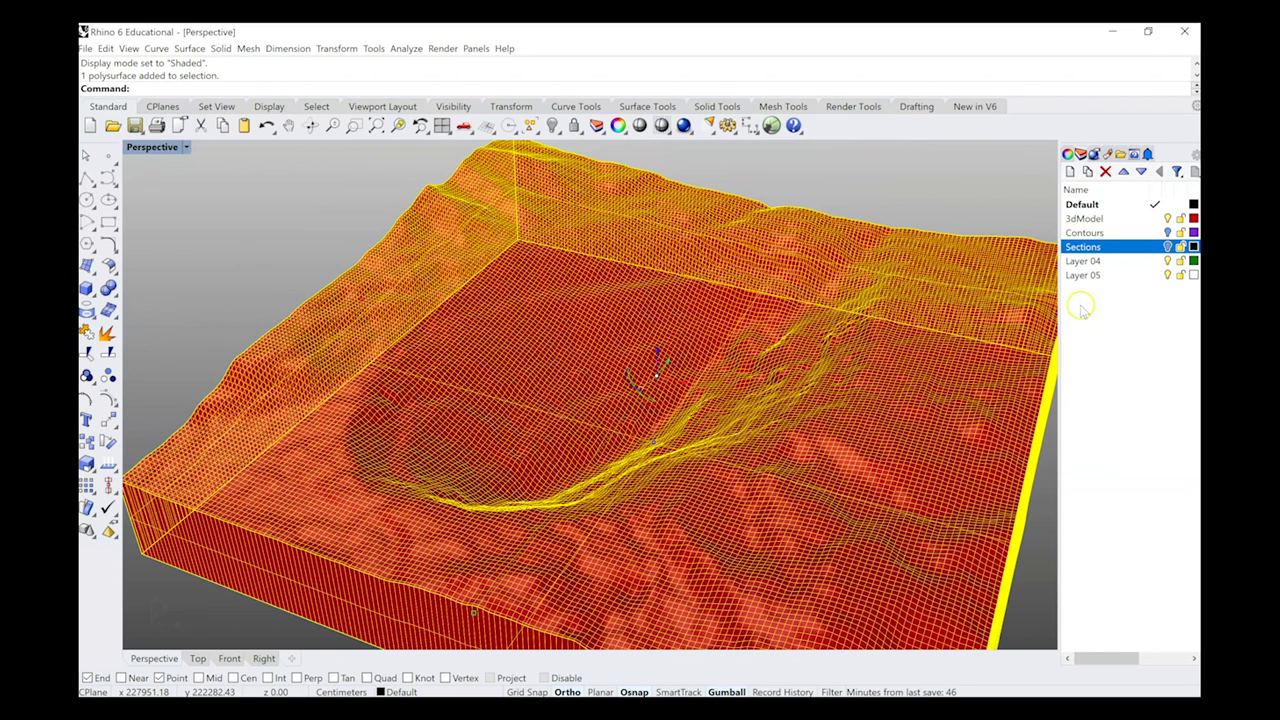
click(1068, 153)
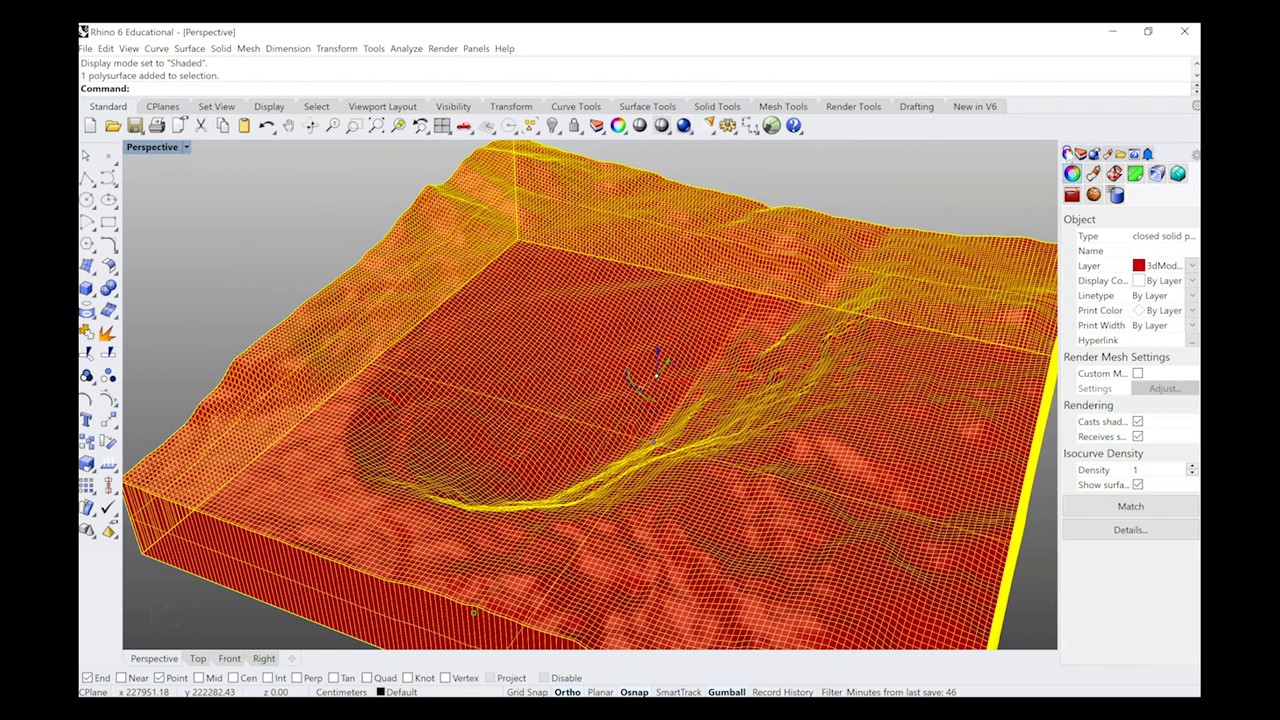
click(1137, 485)
scroll(731, 280, up, 3)
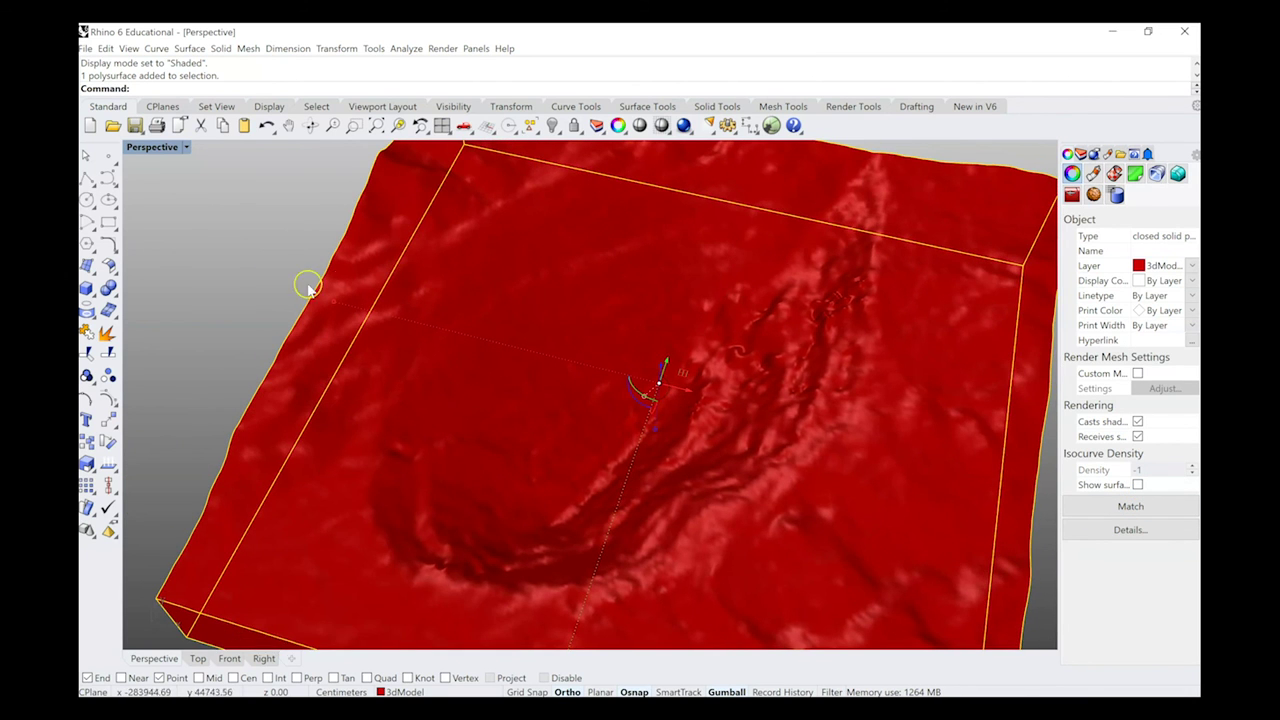
key(Escape)
Raise the circle above the pit and project it onto the terrain solid
right_drag(628, 403, 654, 423)
click(656, 408)
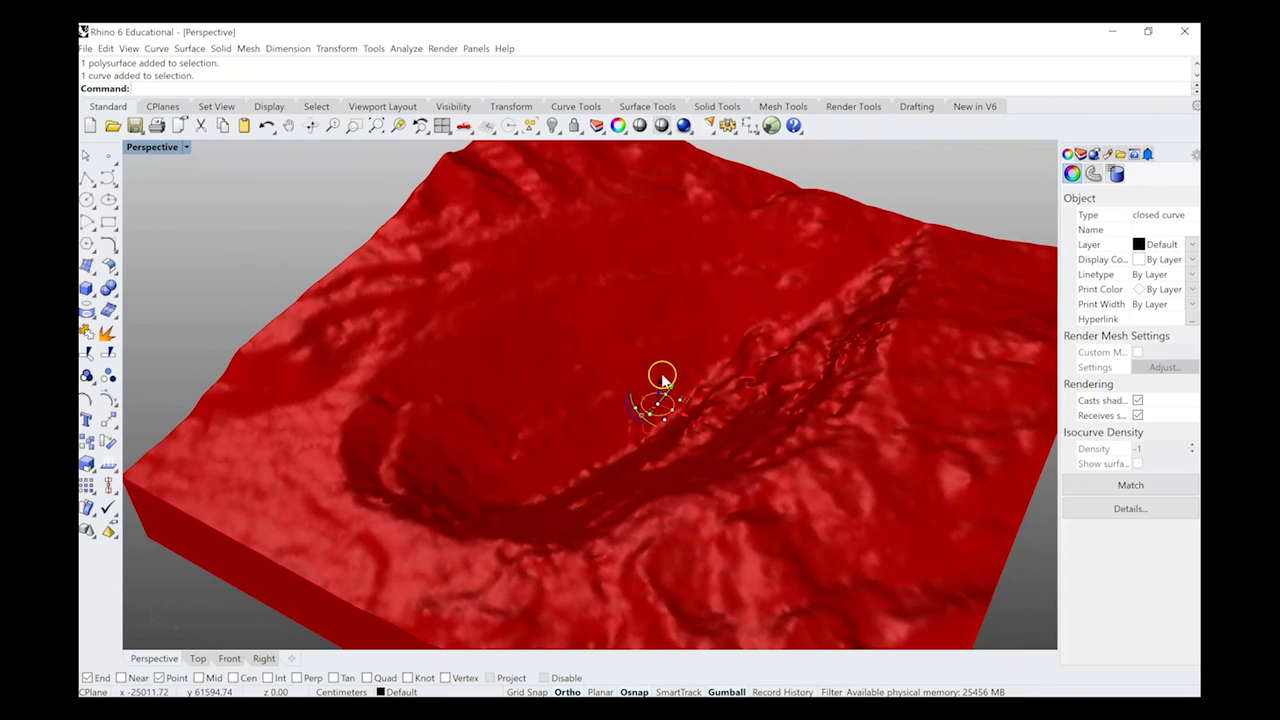
drag(660, 385, 656, 258)
text(Project)
key(Return)
click(617, 320)
key(Return)
right_drag(617, 320, 691, 486)
scroll(673, 440, up, 5)
right_drag(673, 440, 606, 523)
right_drag(601, 344, 651, 346)
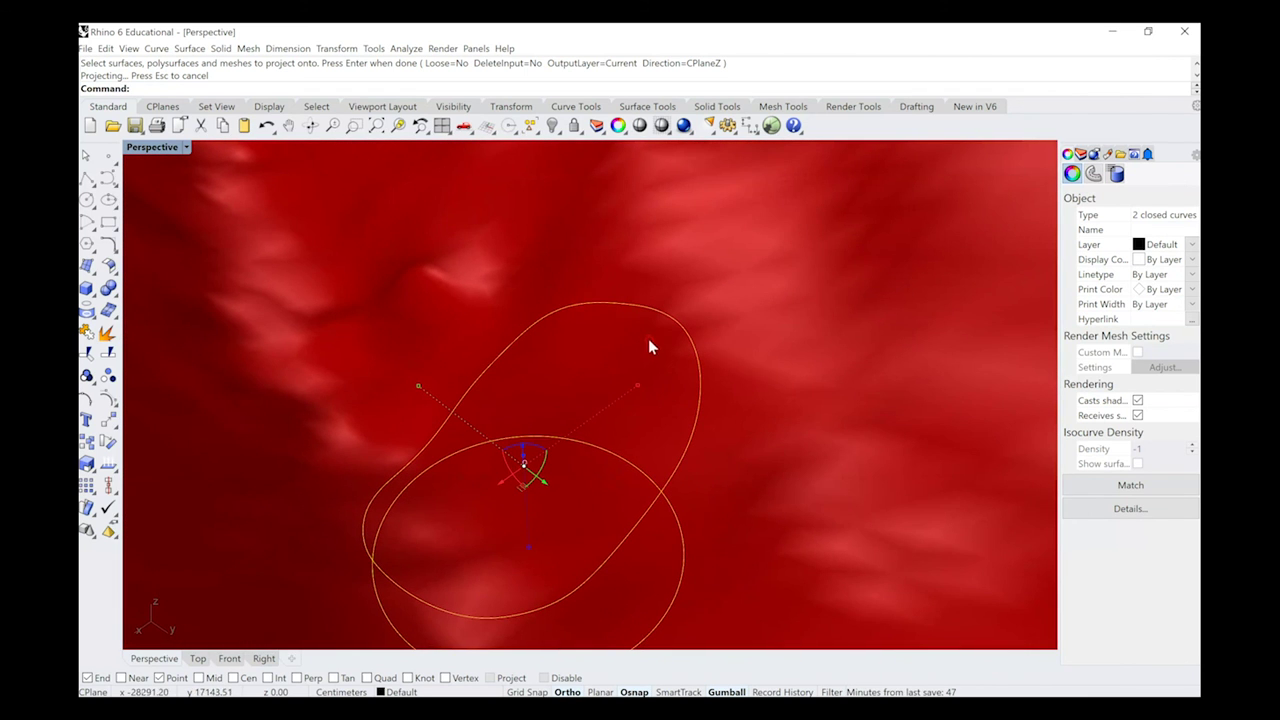
click(780, 371)
text(Trim)
key(Return)
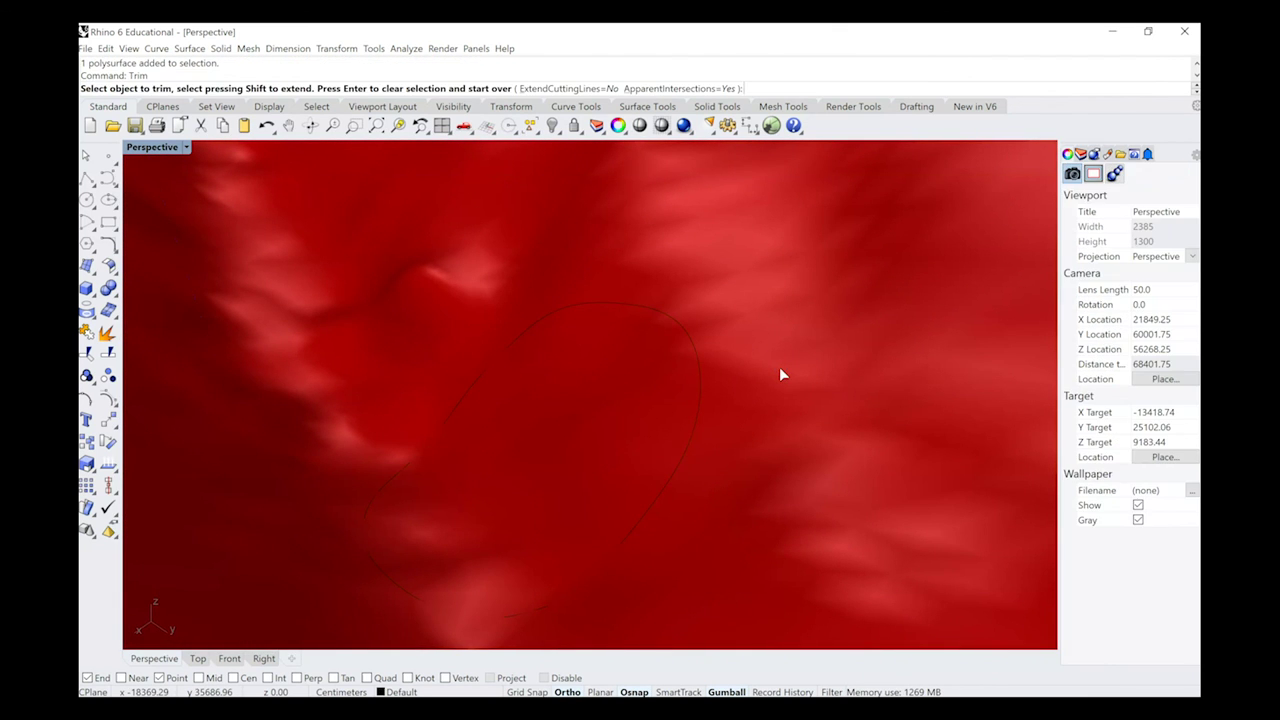
key(Return)
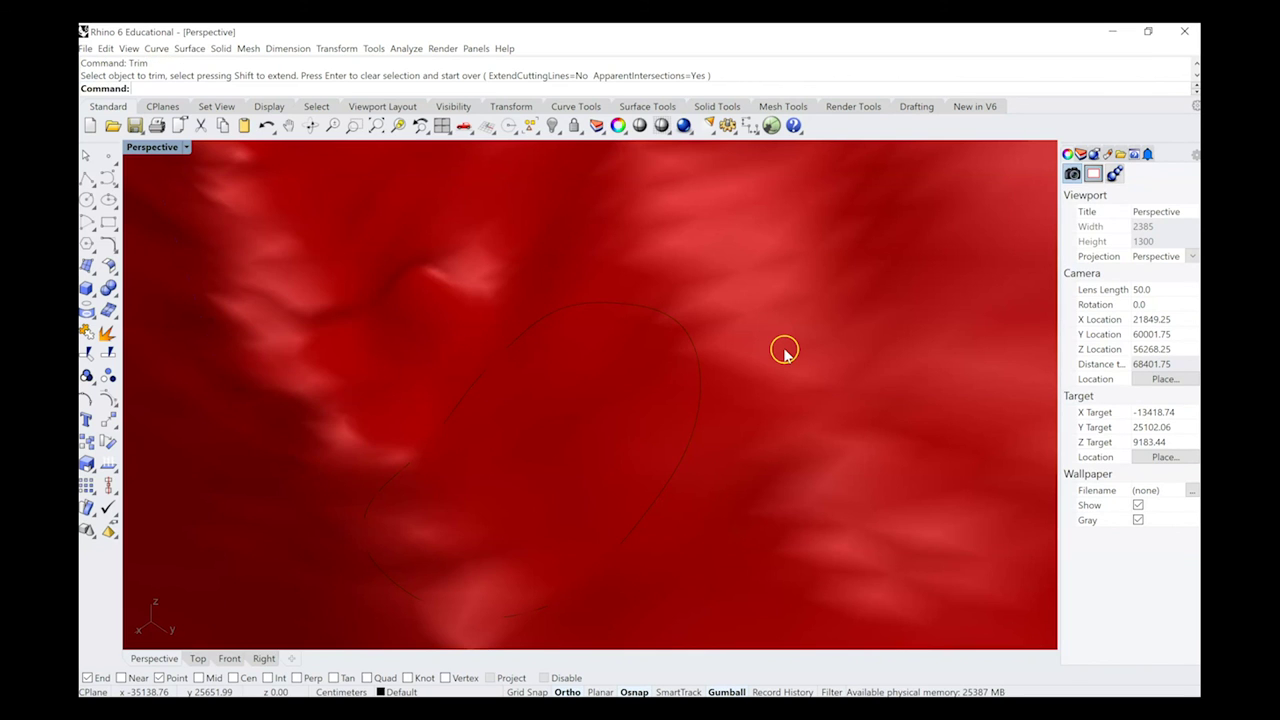
Split the terrain solid with the projected circle curve
text(Spl)
key(Return)
click(603, 313)
key(Return)
right_drag(699, 282, 696, 309)
click(622, 292)
key(Return)
Delete the surface piece inside the projected curve and inspect the opening in the pit
click(617, 305)
scroll(596, 326, down, 5)
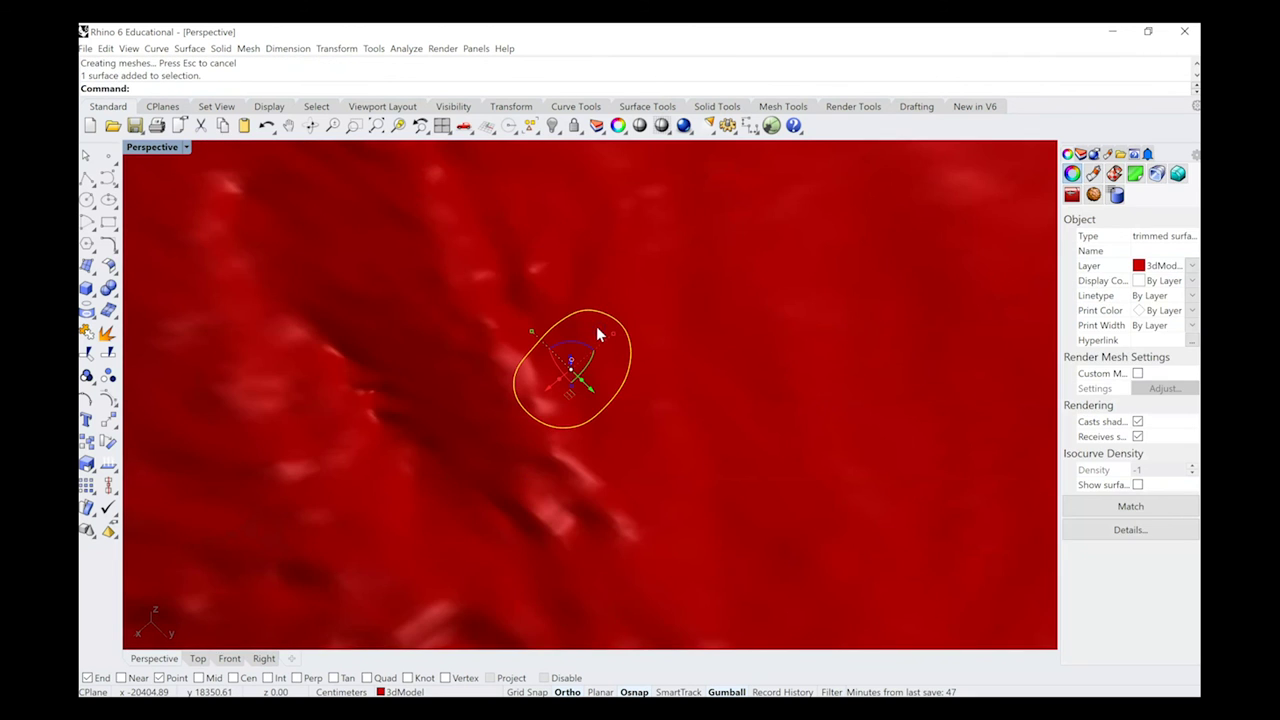
key(Delete)
right_drag(597, 334, 722, 346)
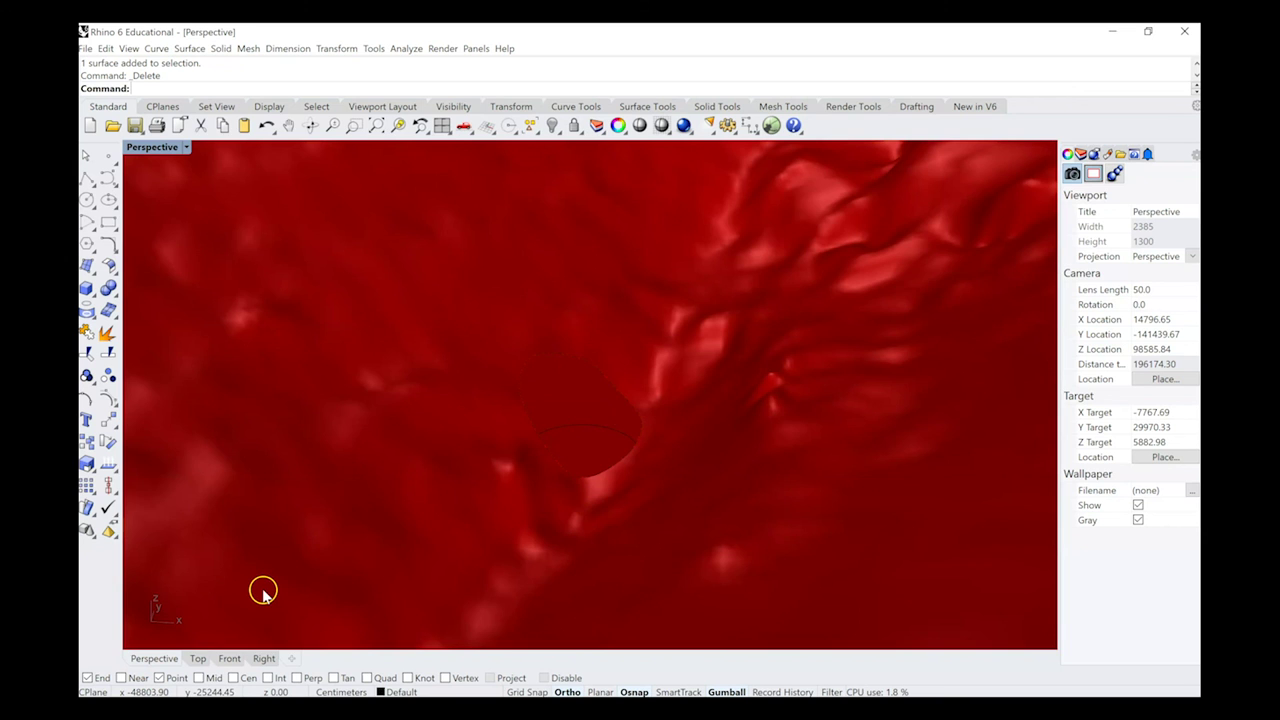
scroll(449, 449, down, 10)
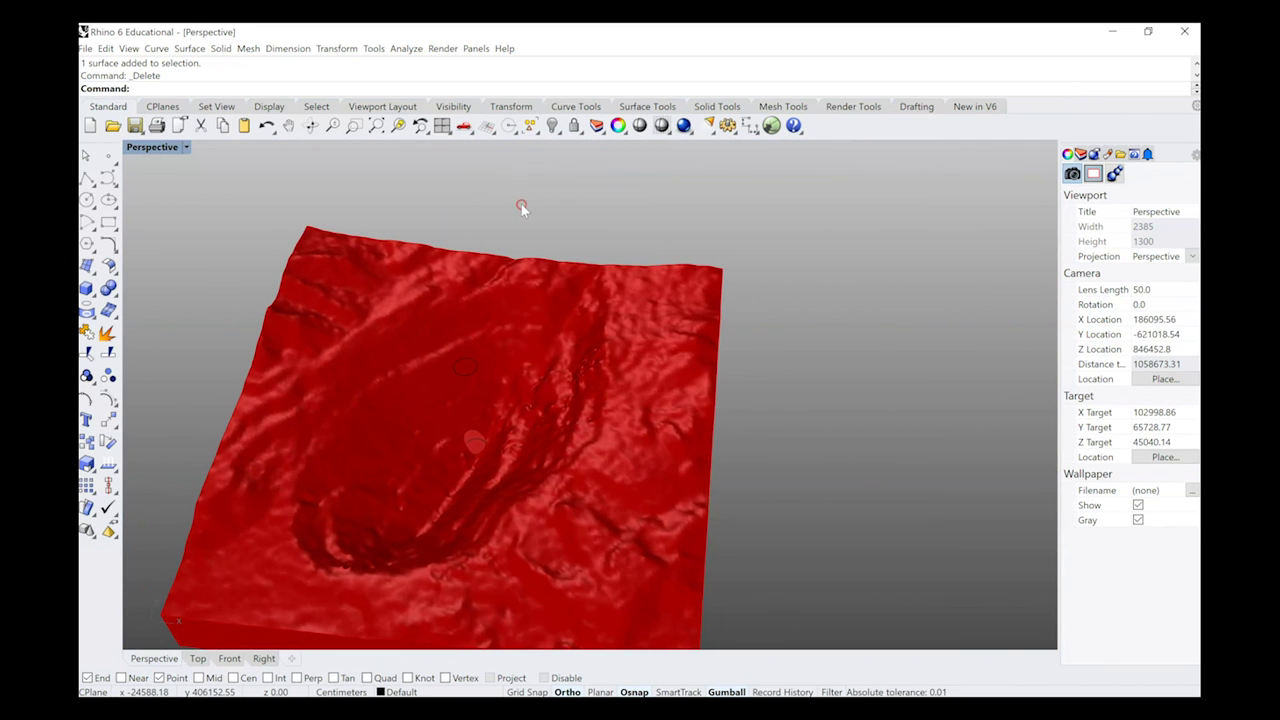
Undo the deletion of the surface piece and the split of the terrain
key(ctrl+z)
key(ctrl+z)
key(Escape)
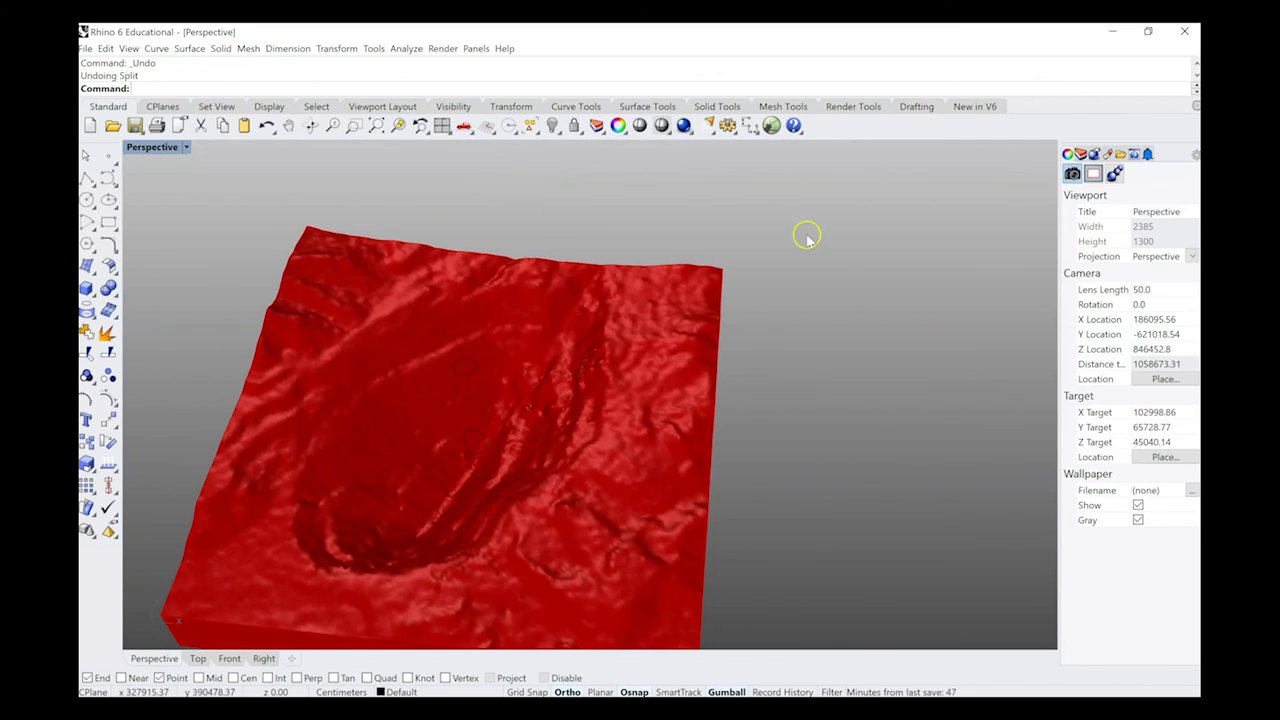
Delete the circle and its projected curves, keeping the terrain solid
right_drag(808, 237, 434, 229)
drag(335, 220, 669, 553)
key(Delete)
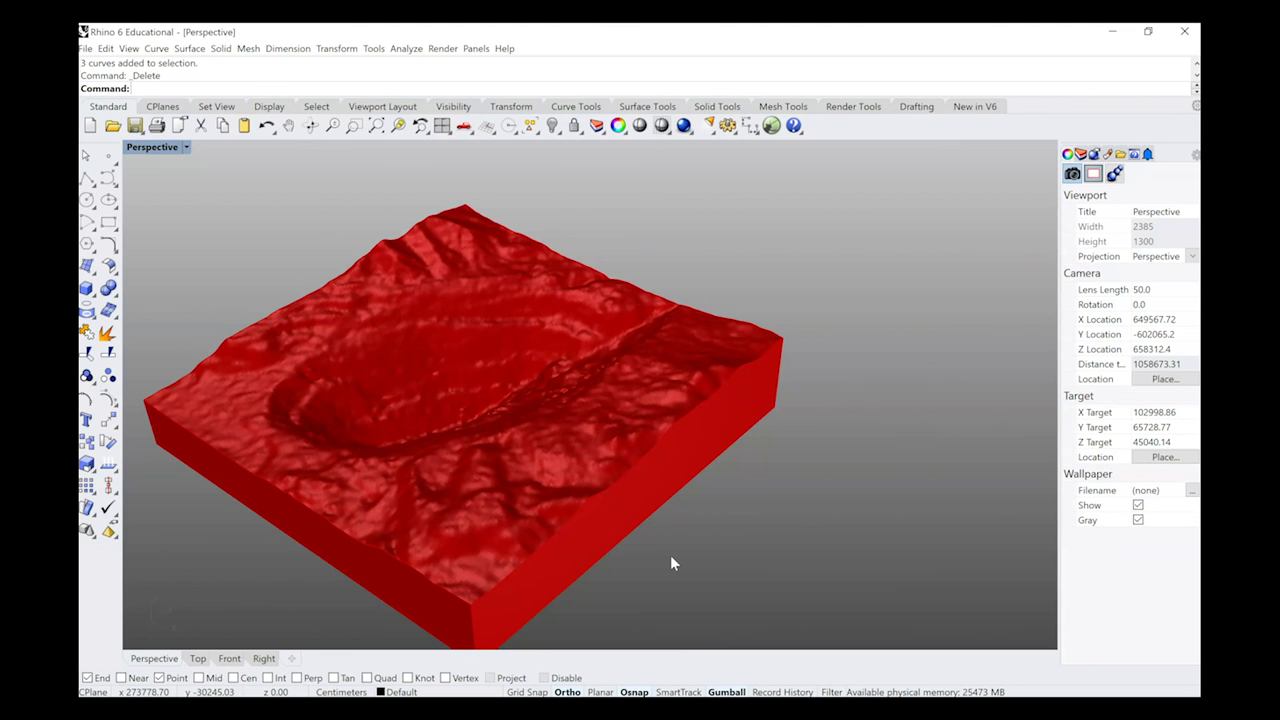
right_drag(670, 563, 751, 474)
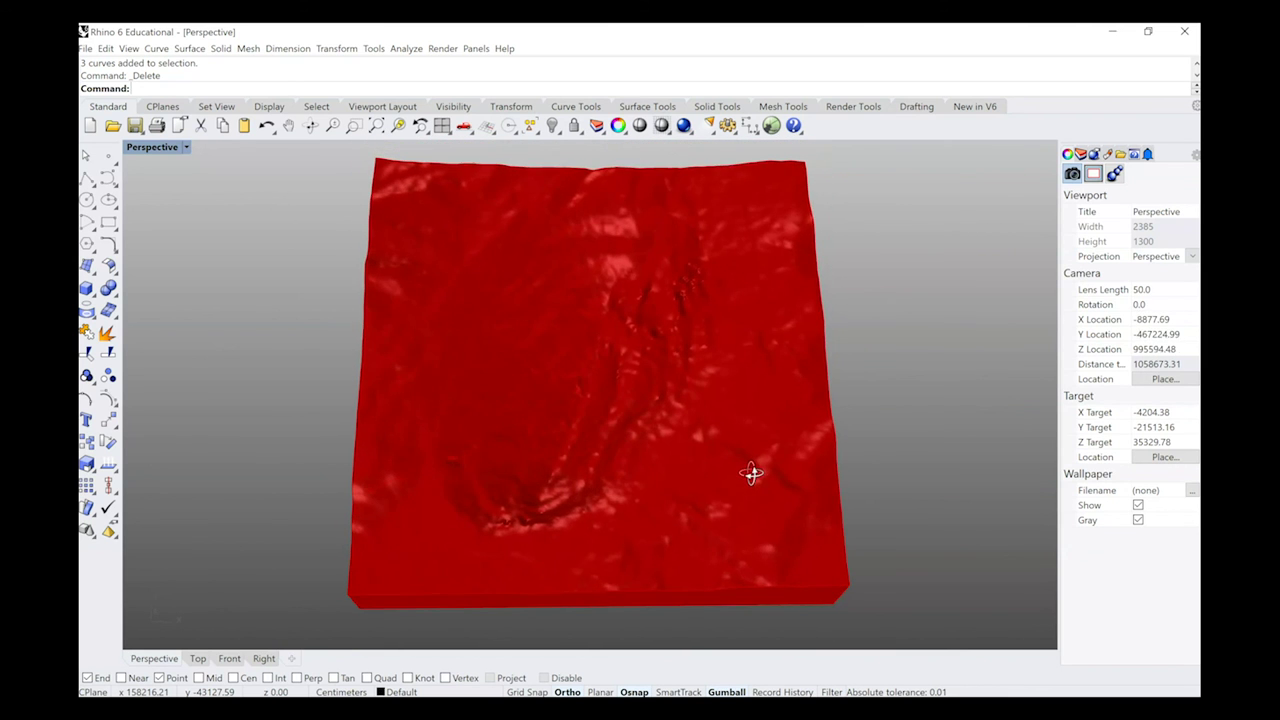
shift+right_drag(763, 411, 773, 440)
right_drag(899, 473, 913, 484)
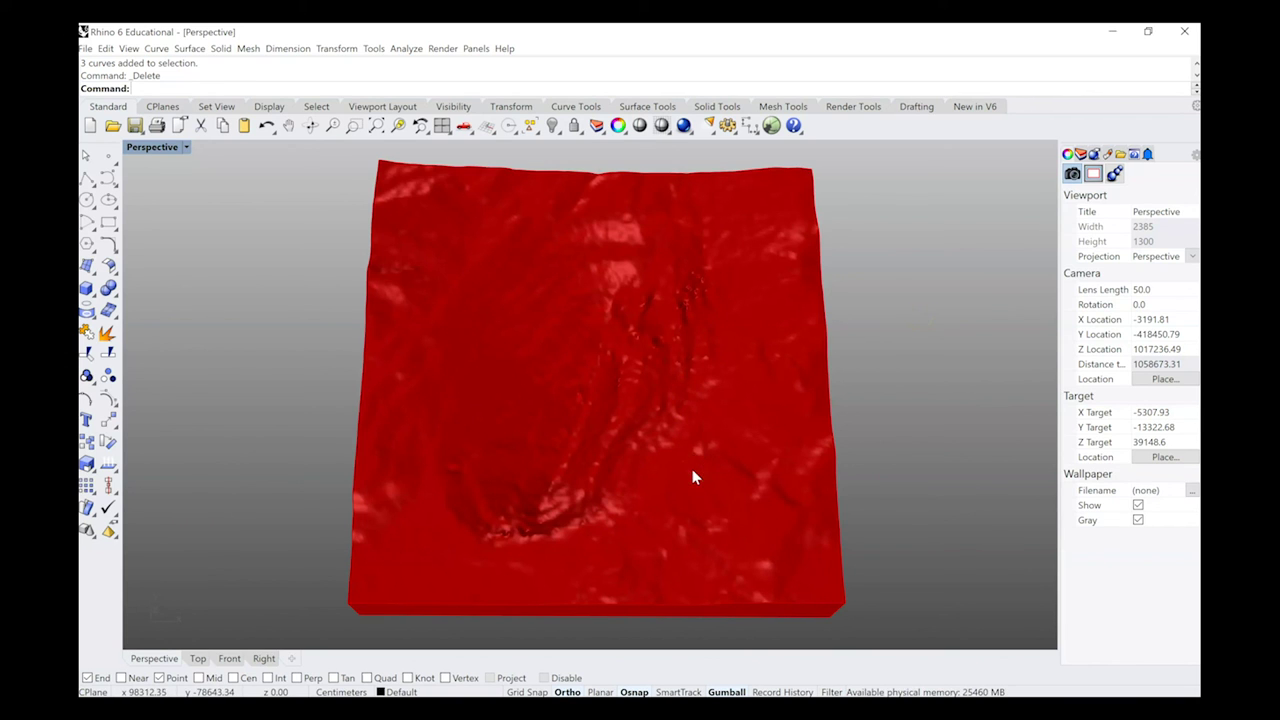
right_drag(838, 474, 837, 444)
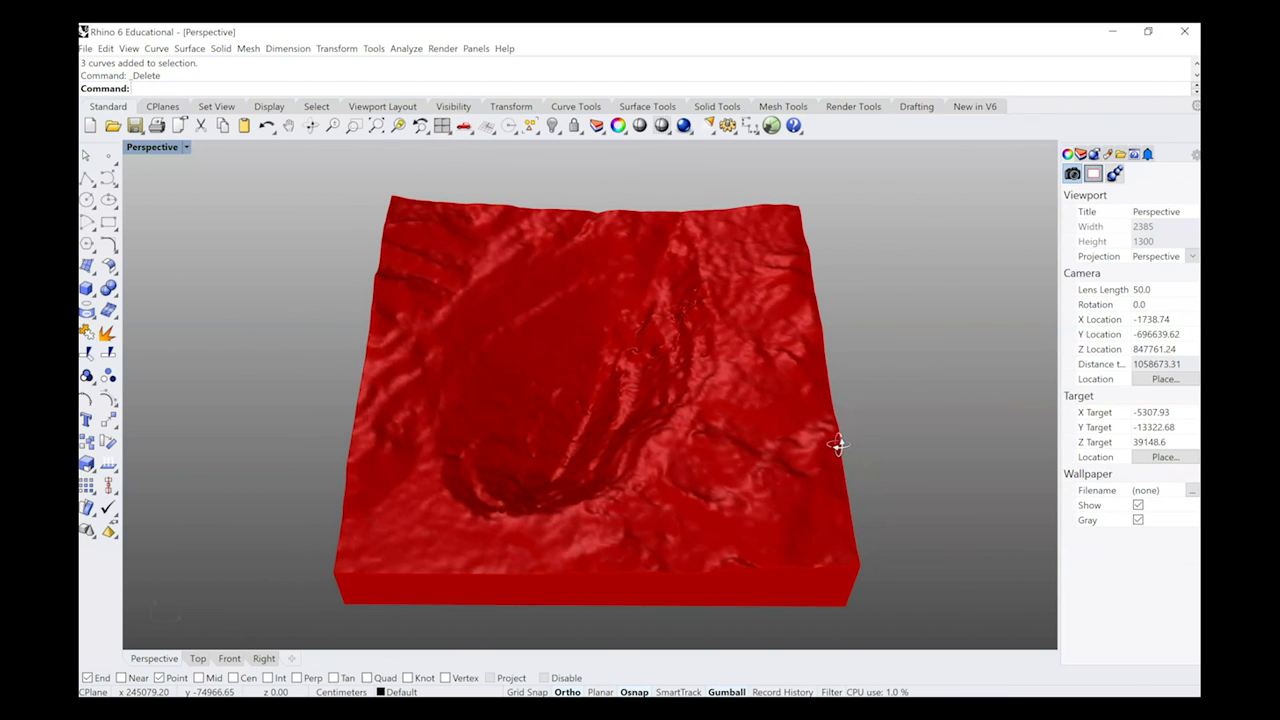